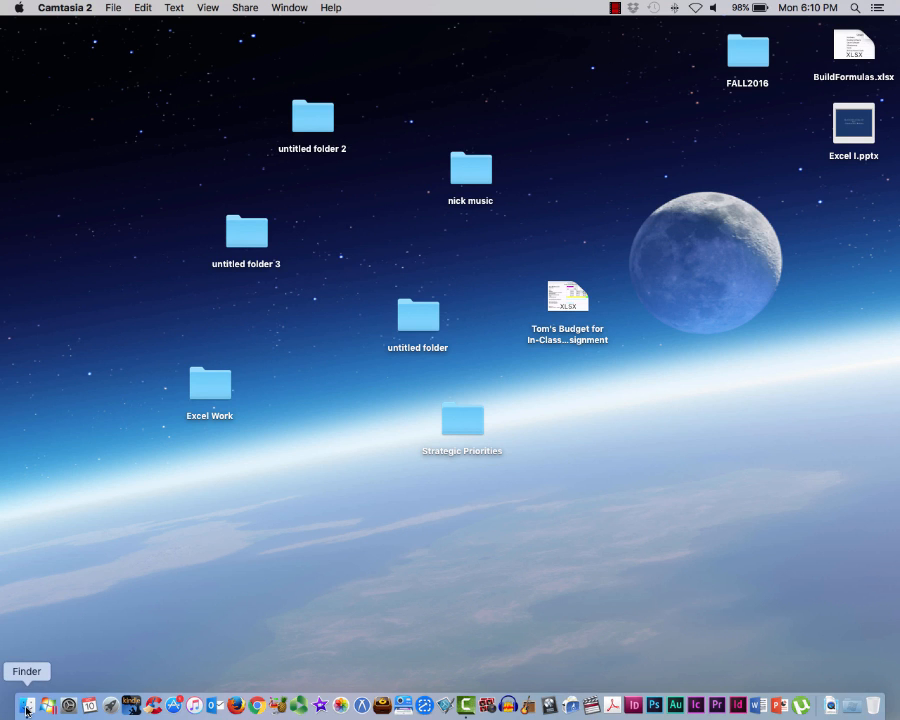
Add Microsoft Excel from the Finder's Applications folder to the Dock, and close the Finder window
left_click(27, 706)
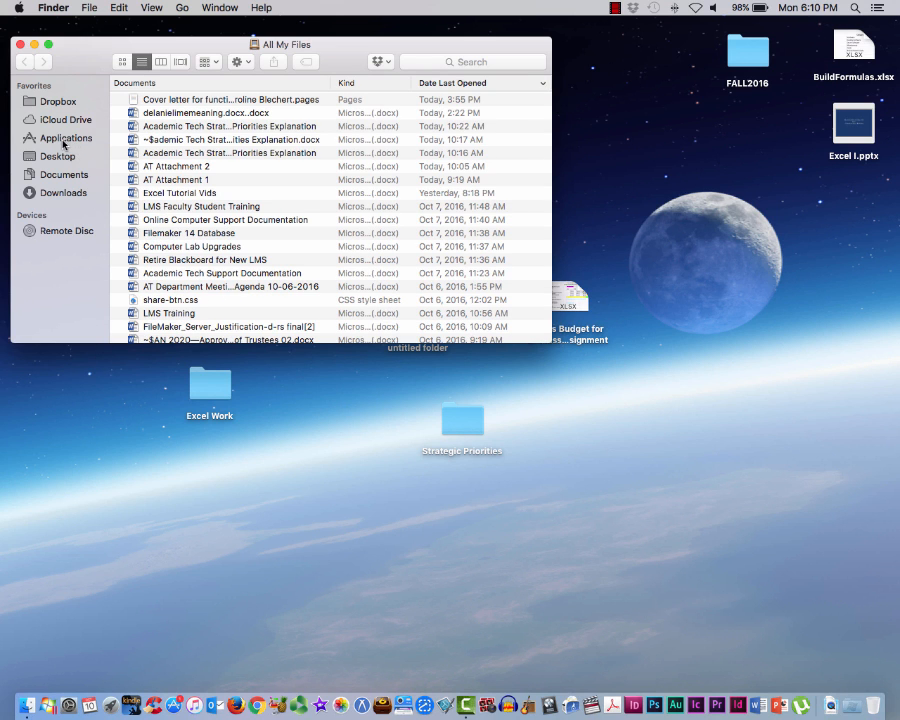
left_click(63, 139)
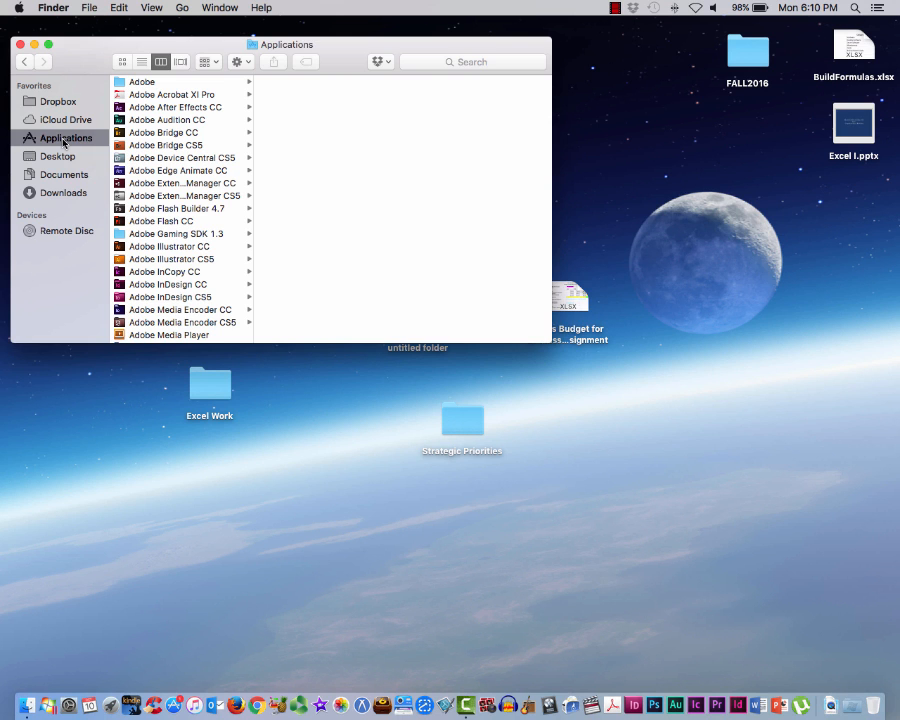
scroll(158, 153, "down", 15)
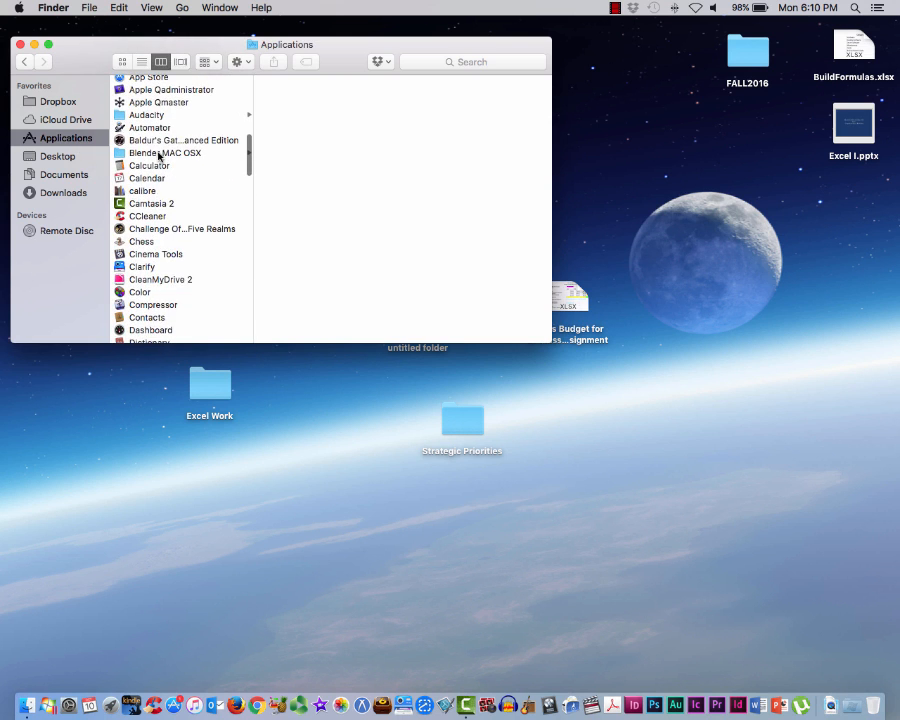
scroll(158, 153, "down", 15)
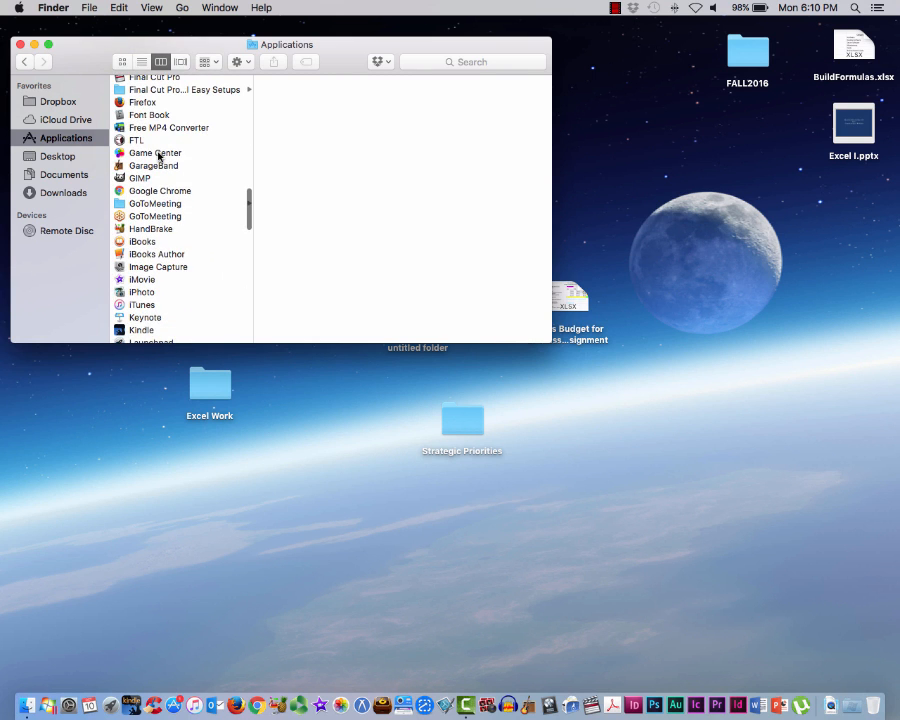
scroll(158, 155, "down", 15)
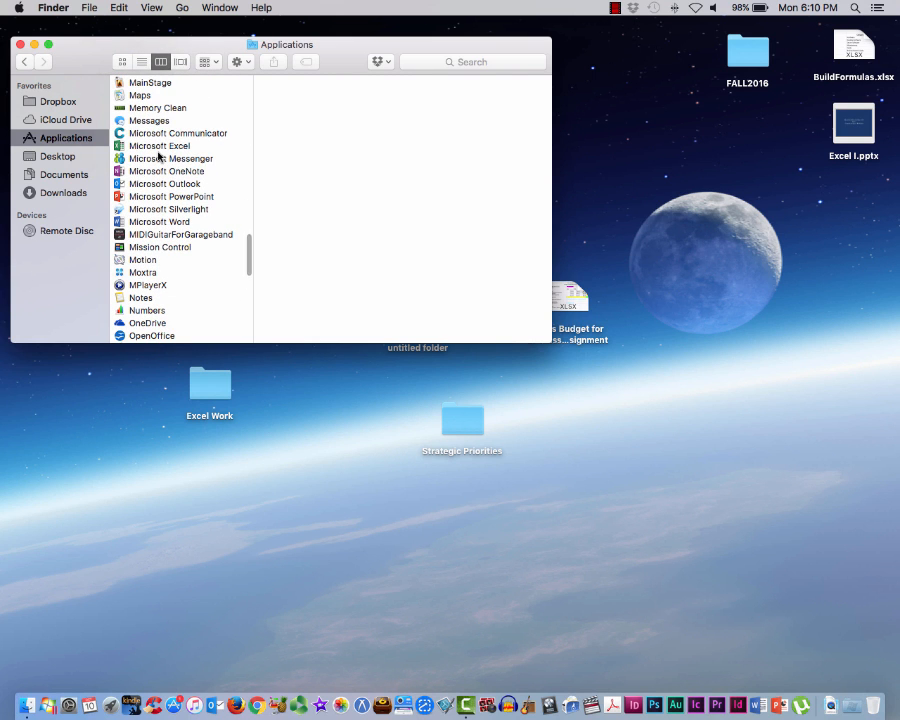
left_click(159, 147)
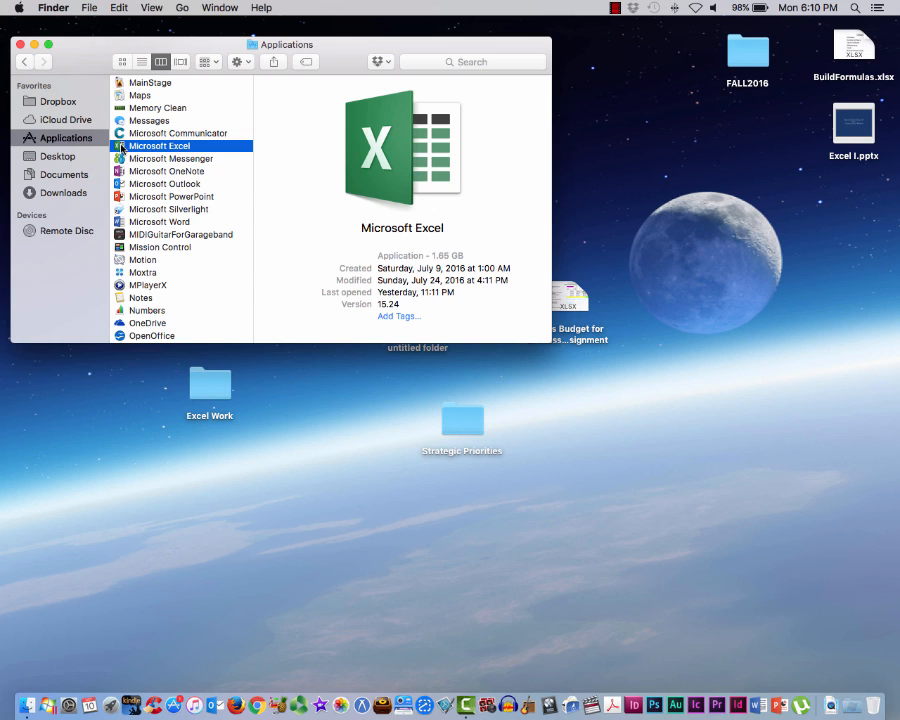
left_click_drag(121, 147, 766, 712)
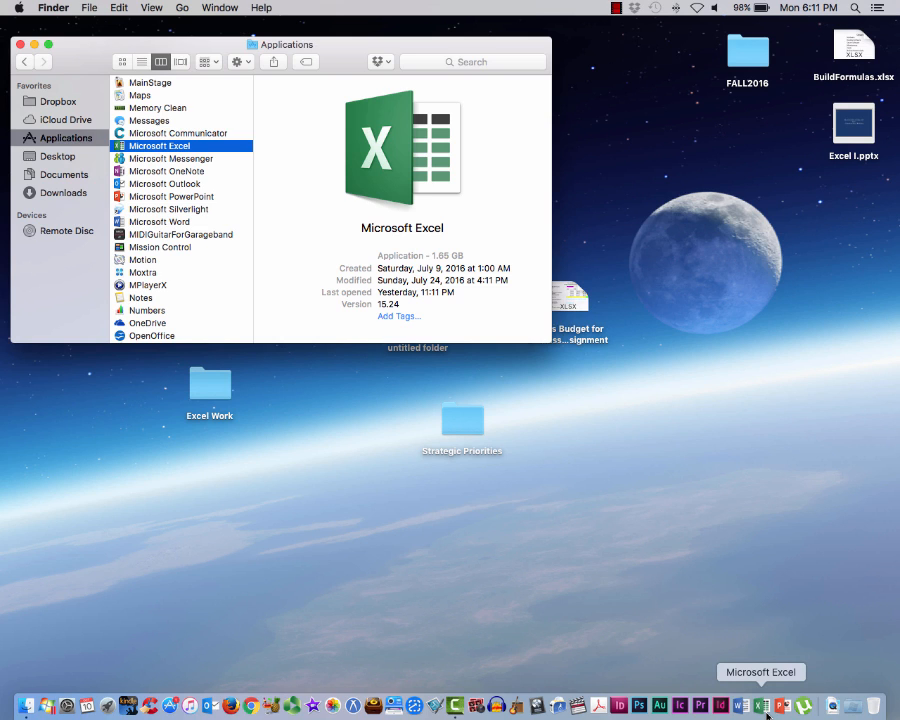
left_click(18, 44)
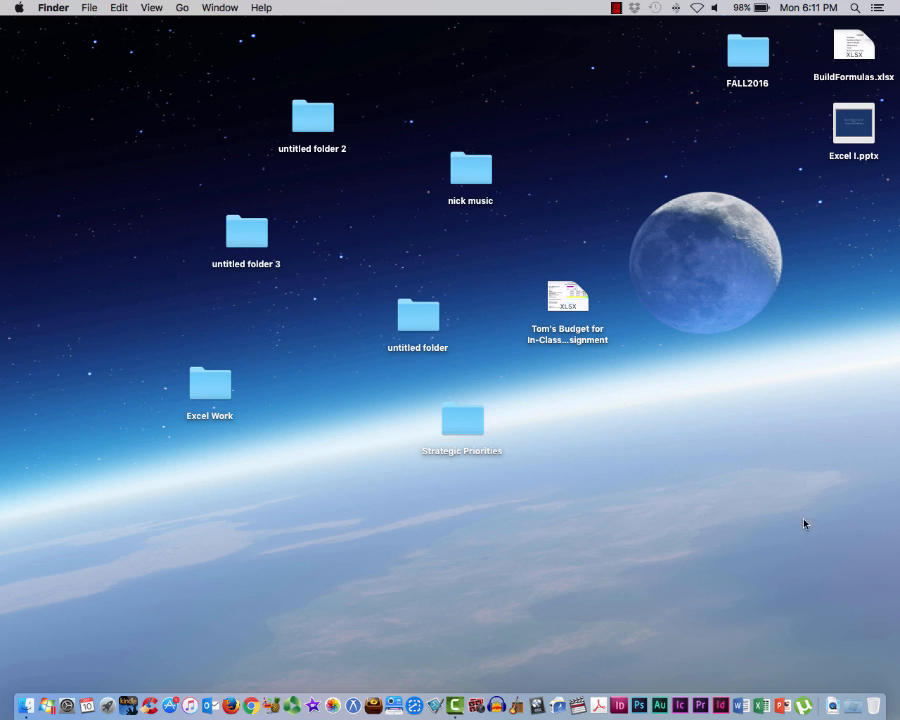
Launch Microsoft Excel, create a blank workbook and extend its window downward to just above the Dock
left_click(759, 710)
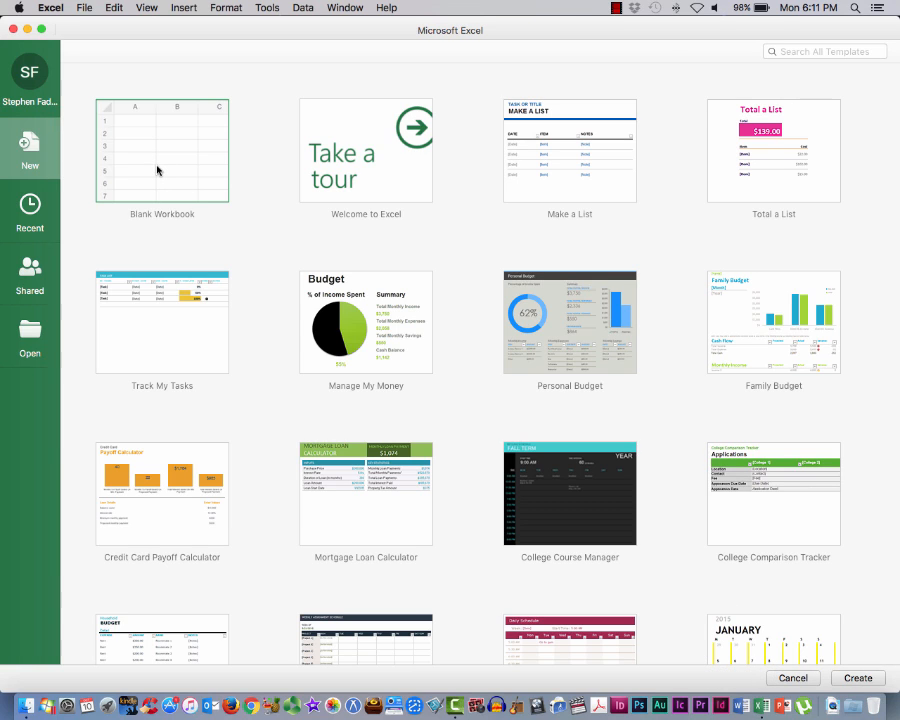
left_click(860, 679)
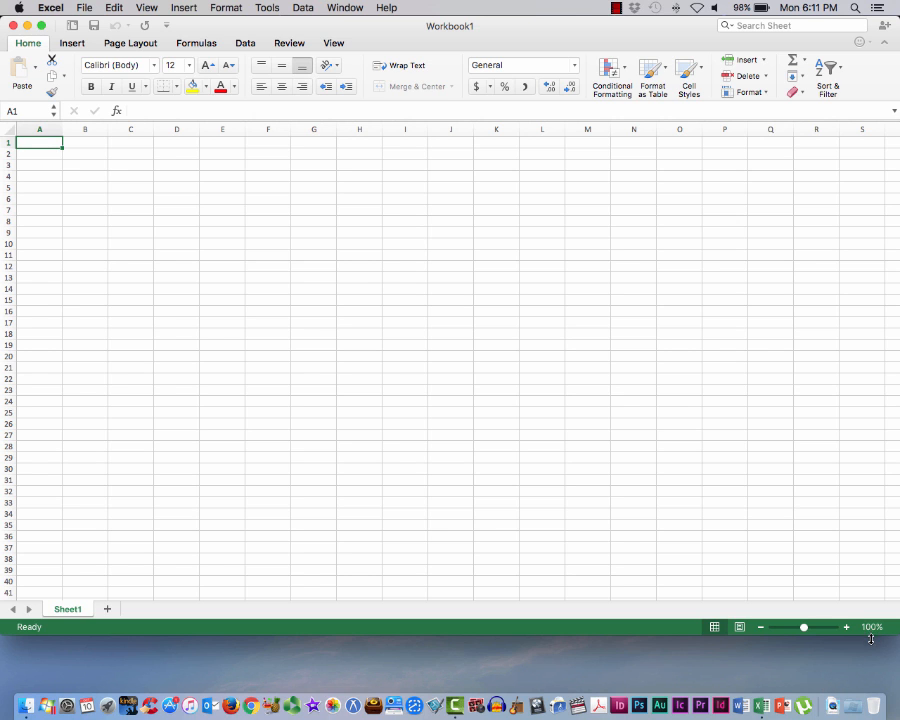
left_click_drag(871, 634, 871, 680)
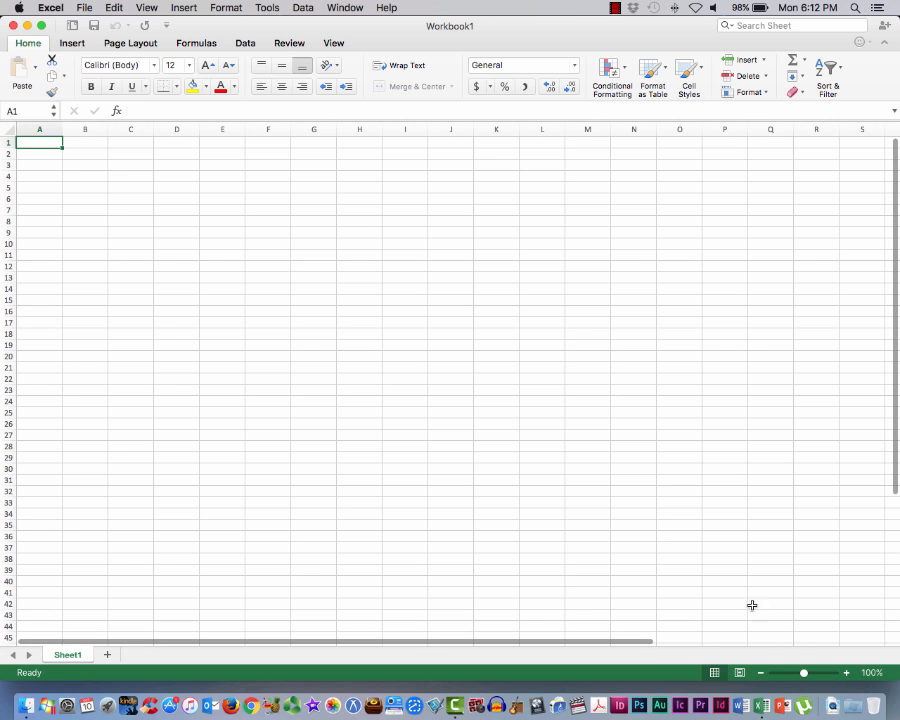
Examine the application's menu commands and the ribbon command sets from Insert through View, ending back at the Home commands
left_click(20, 7)
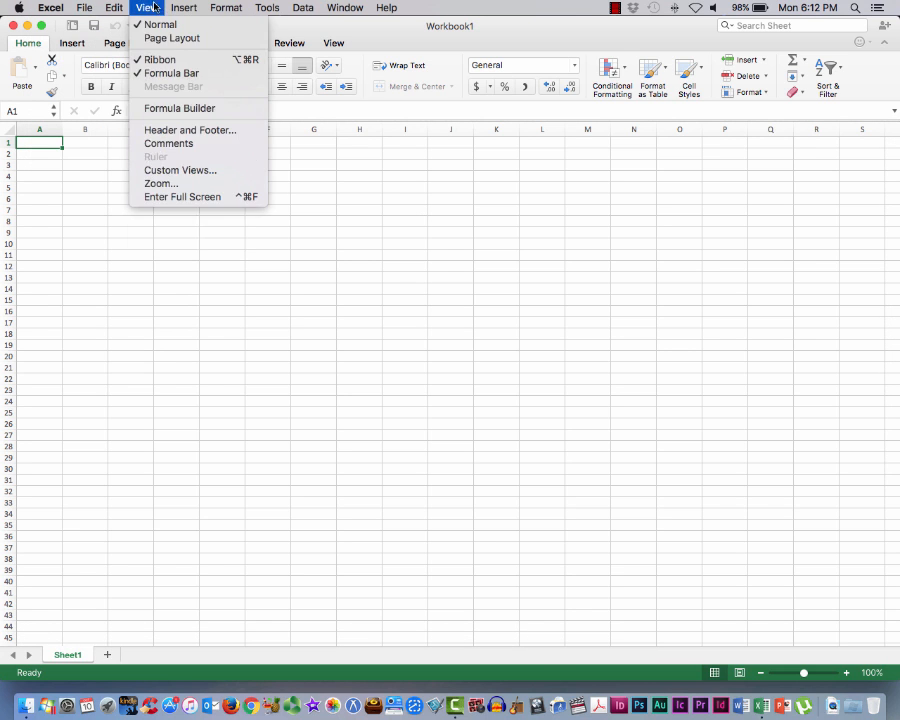
left_click(457, 5)
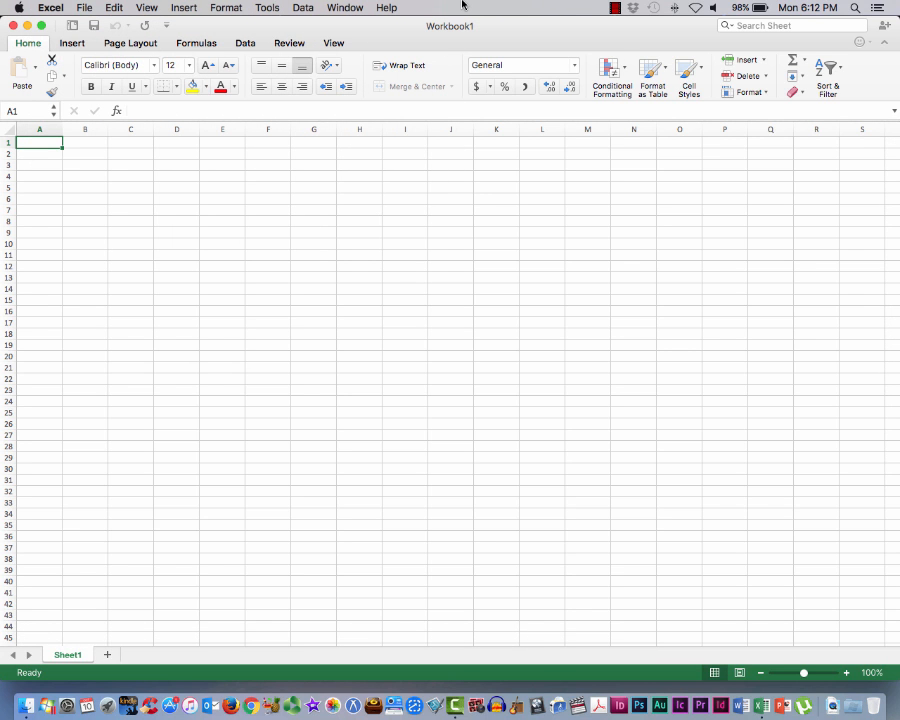
left_click(388, 7)
left_click(308, 8)
mouse_move(408, 38)
left_mouse_down()
mouse_move(398, 38)
mouse_move(412, 35)
left_mouse_up()
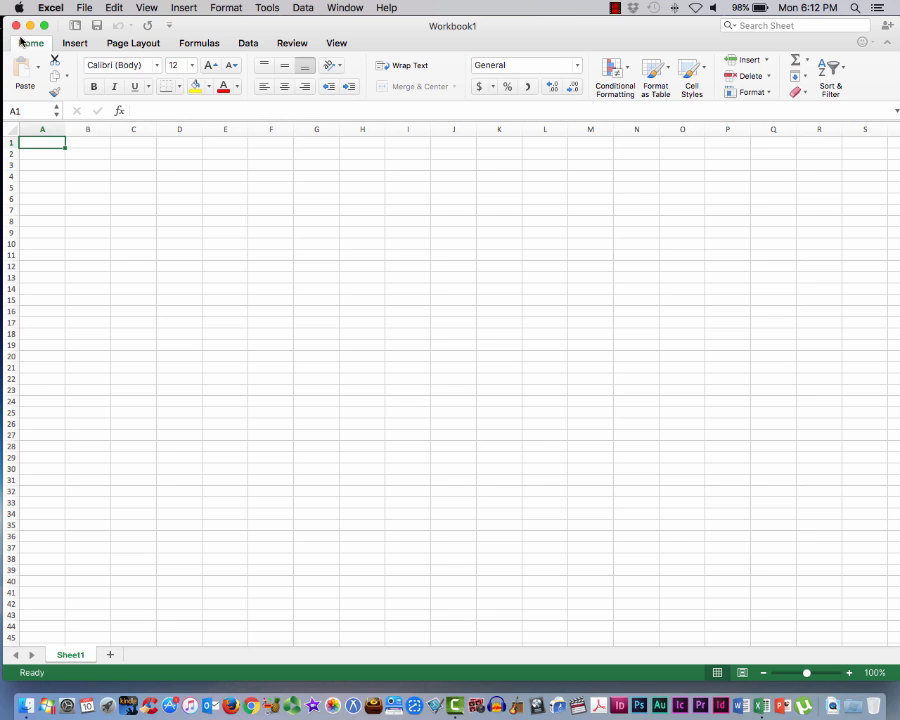
left_click(76, 41)
left_click(116, 43)
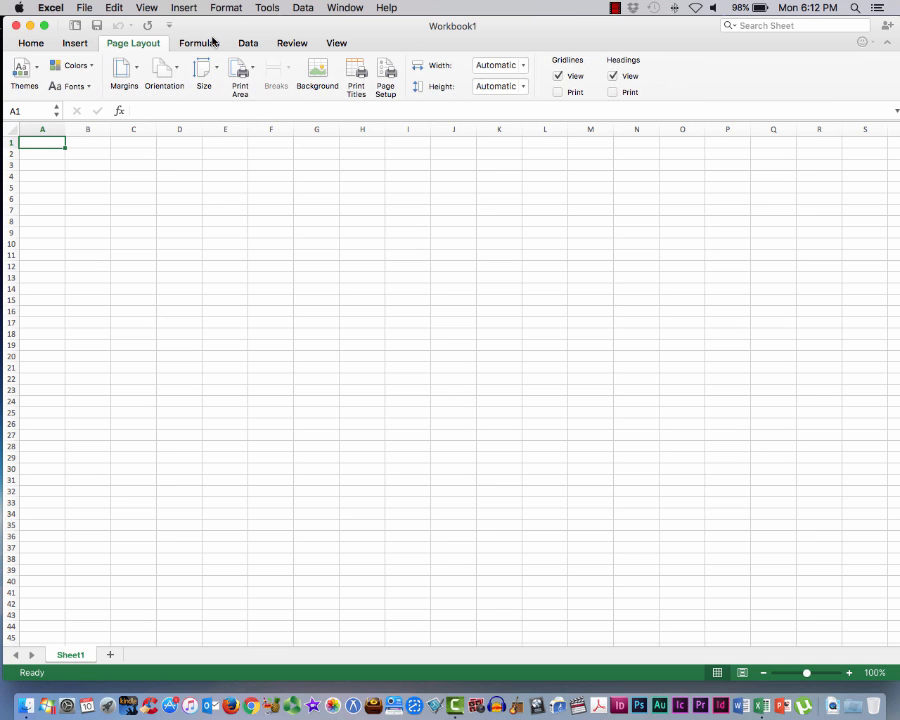
left_click(205, 43)
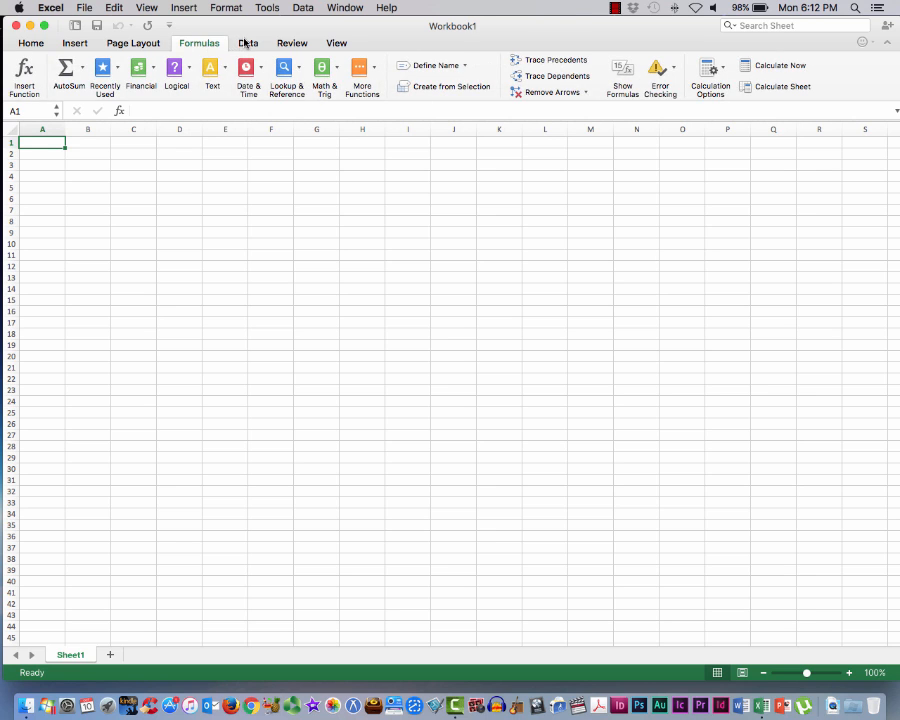
left_click(244, 43)
left_click(303, 44)
left_click(338, 43)
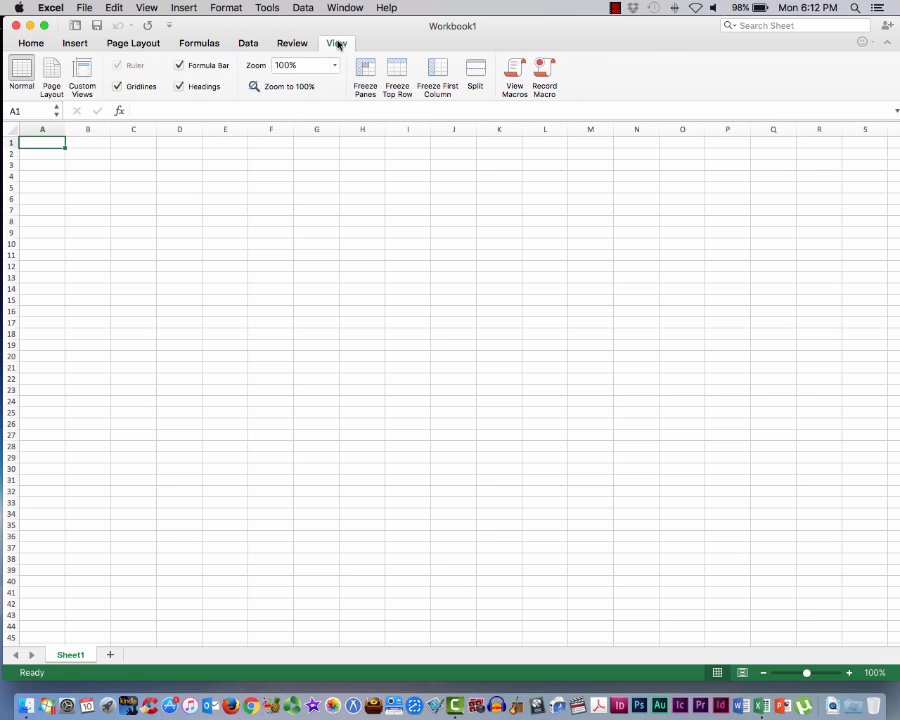
left_click(31, 44)
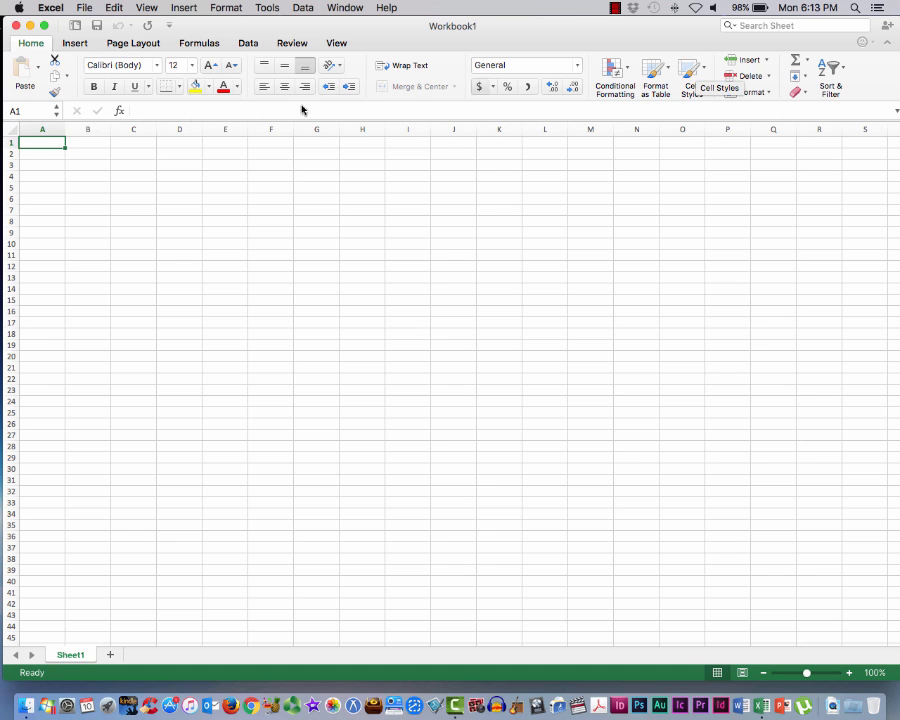
Select cells C4, B7, C7, B3 and D5 in turn, checking each cell's reference in the Name Box
left_click(29, 112)
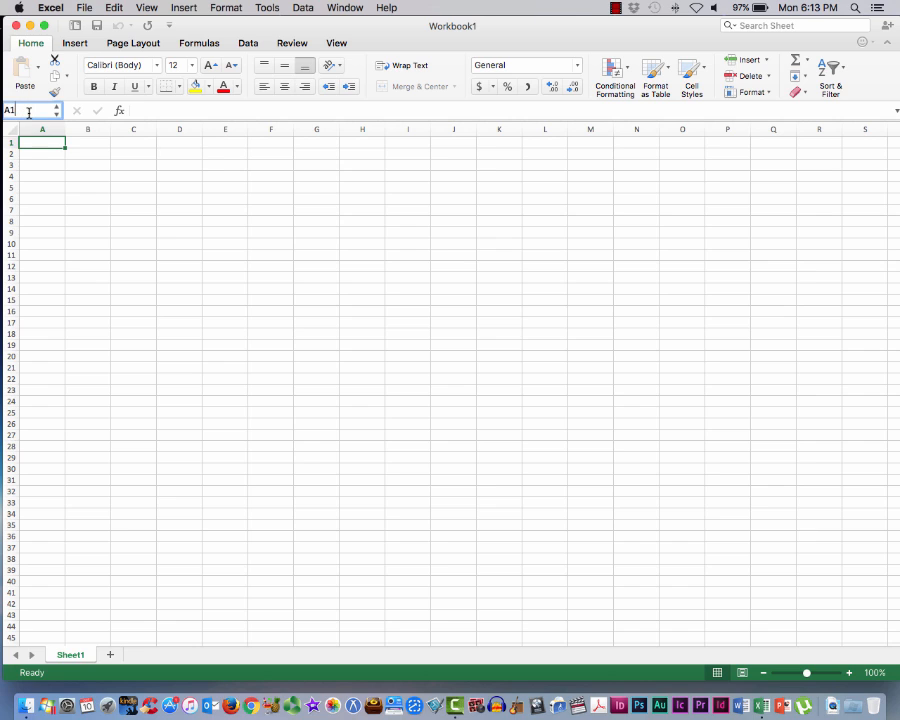
left_click_drag(16, 112, 2, 111)
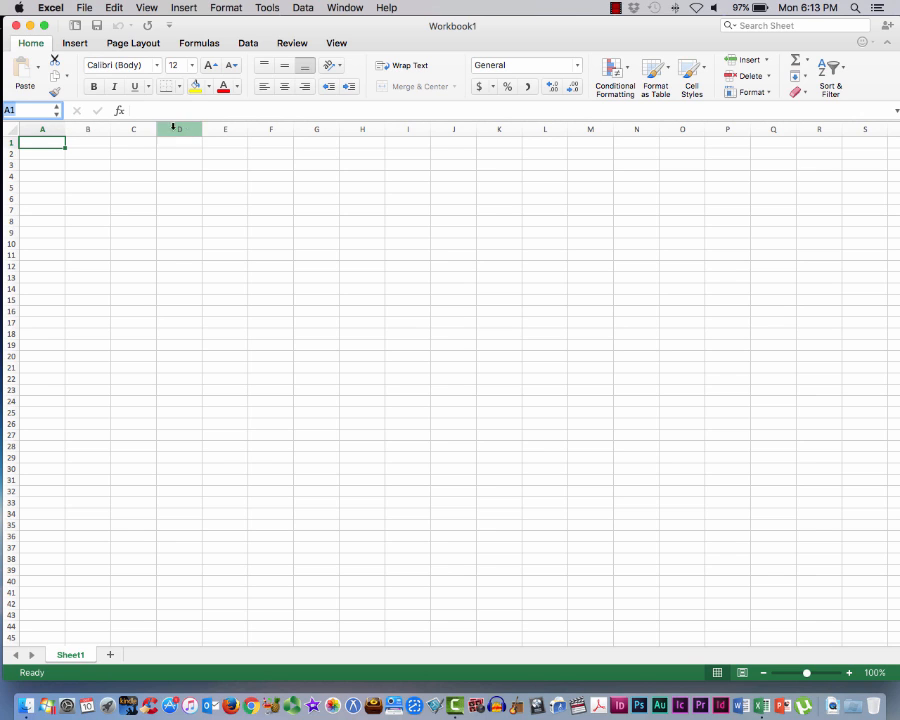
left_click(28, 110)
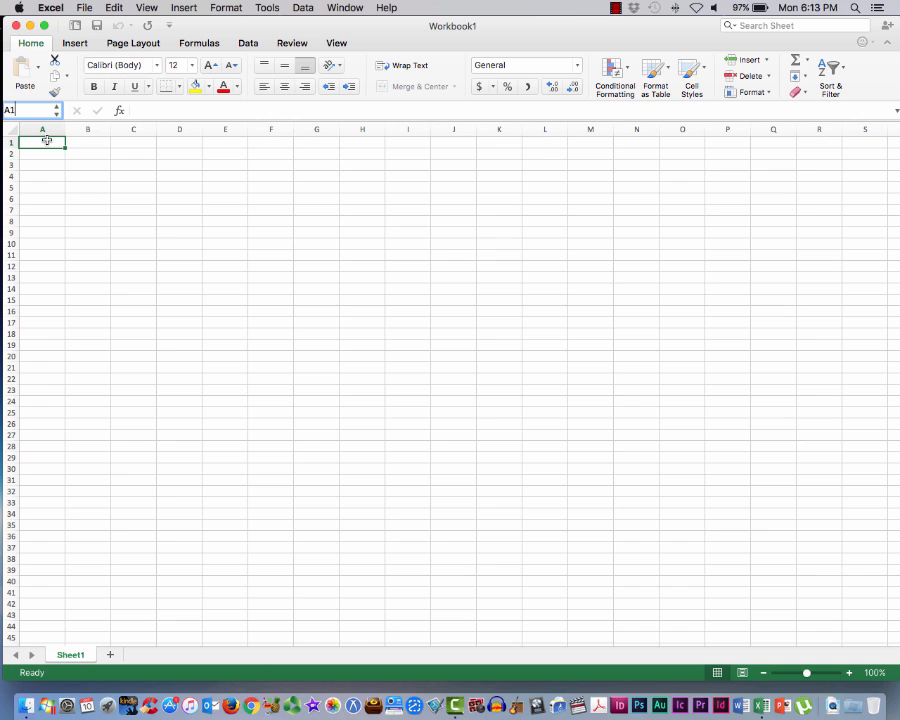
left_click(135, 177)
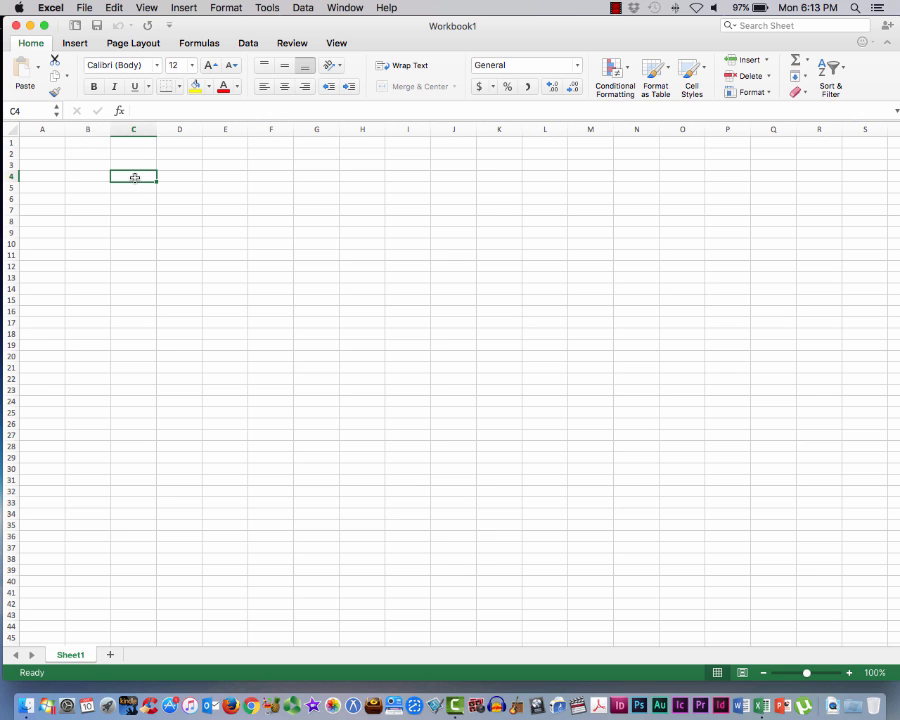
left_click(32, 112)
left_click(130, 128)
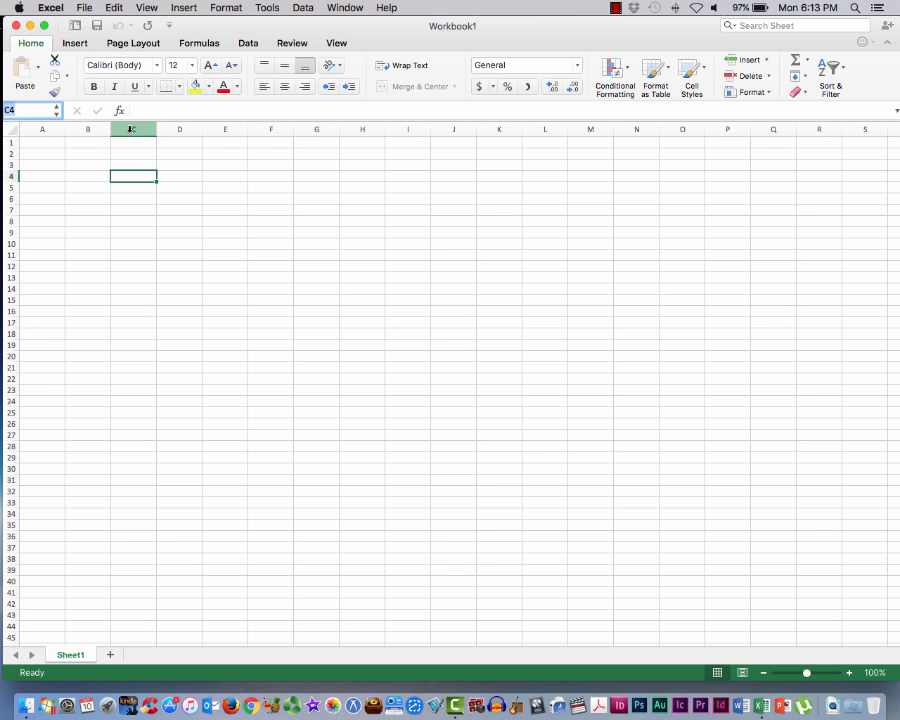
left_click(90, 210)
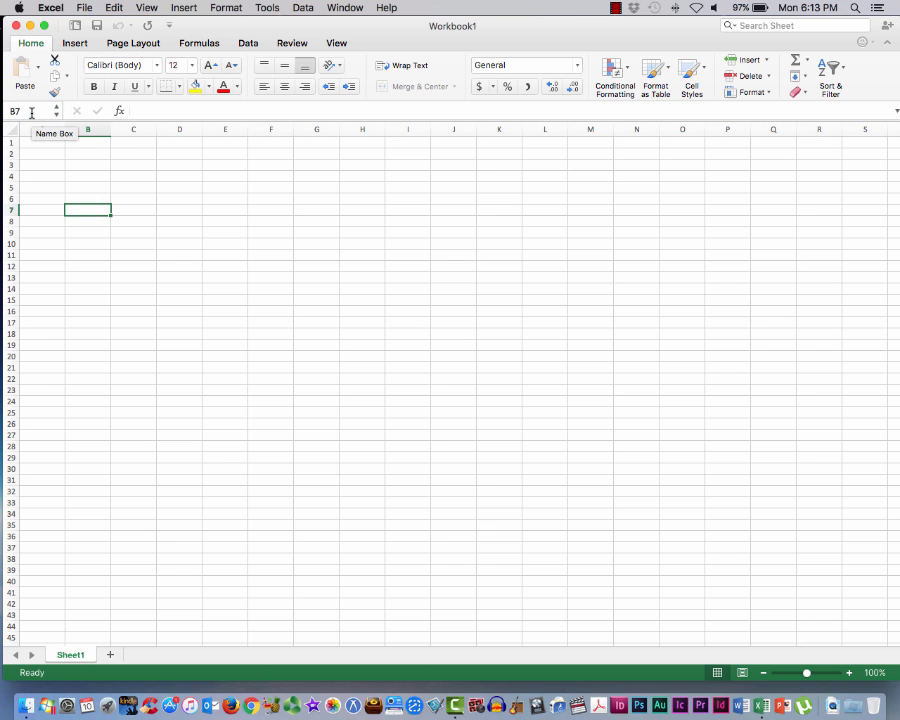
left_click(128, 208)
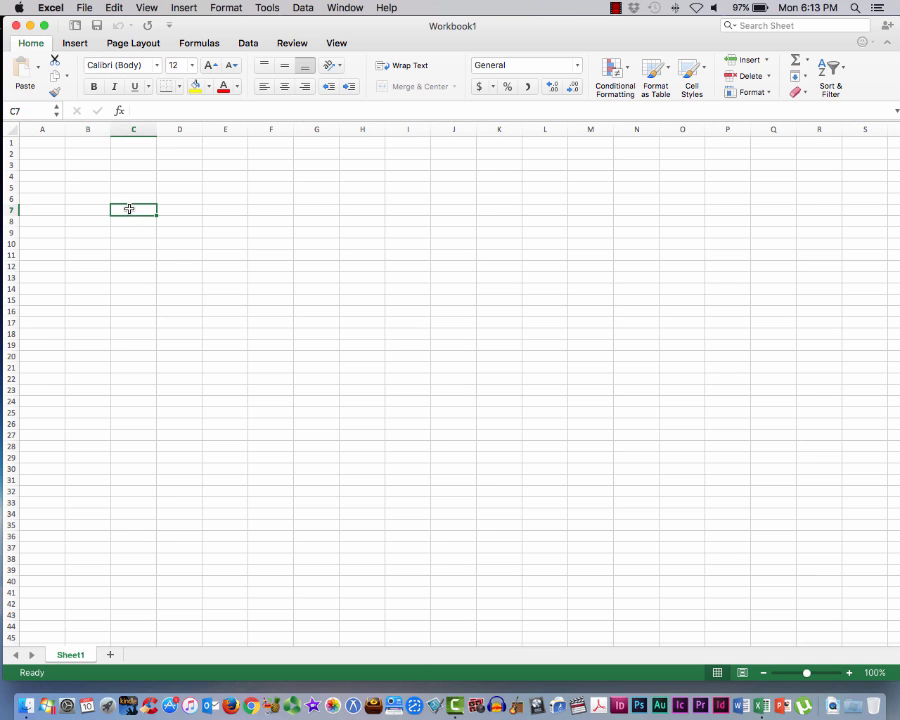
left_click(90, 168)
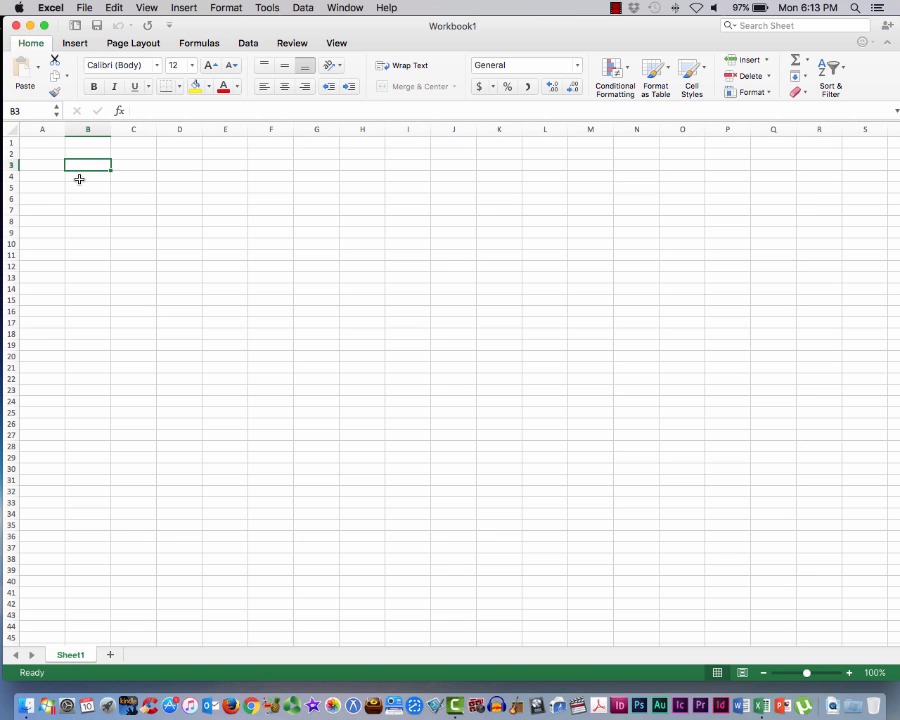
left_click(182, 191)
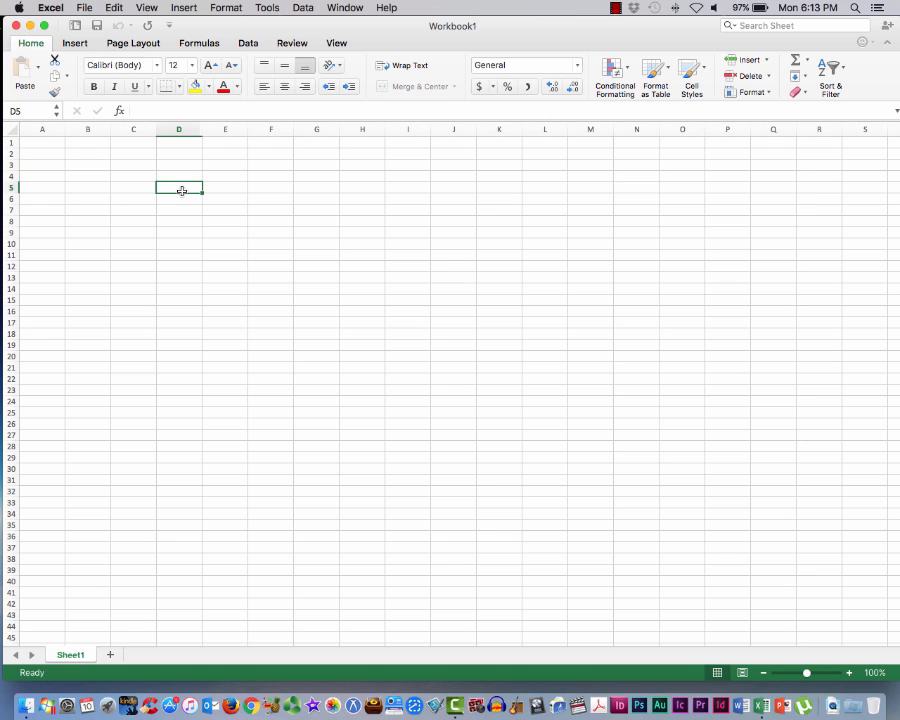
left_click(36, 112)
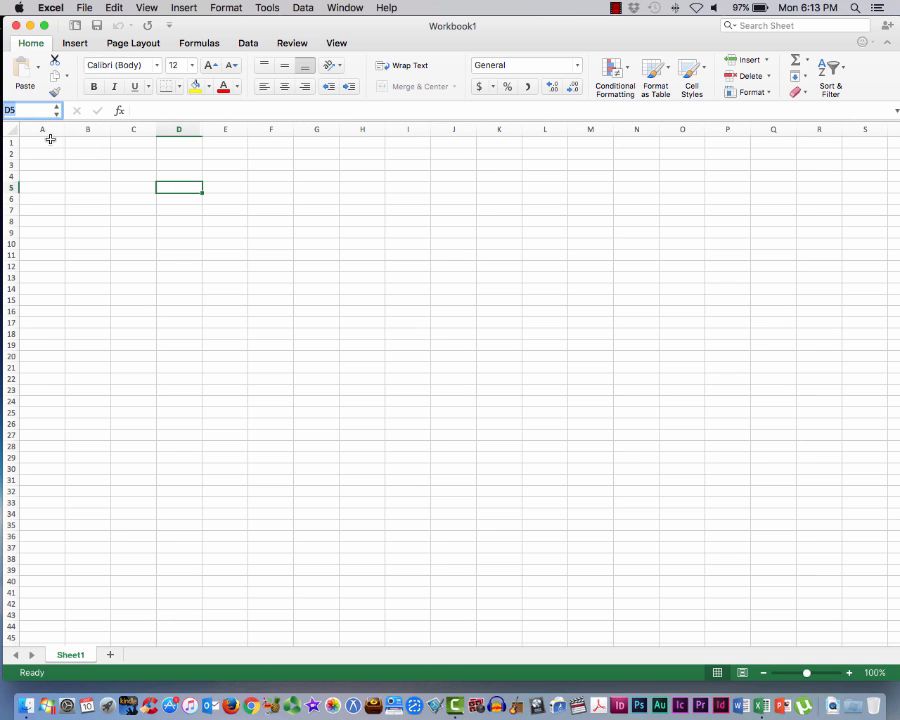
Select column A, row 1, column C and row 4 in turn, and activate the formula bar for cell C4
left_click(48, 129)
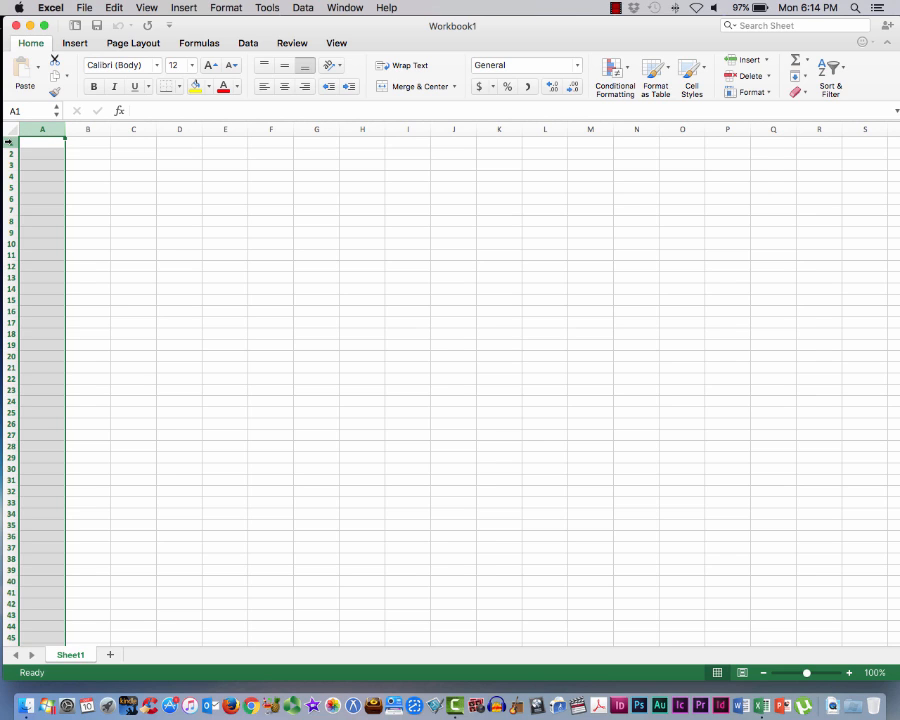
left_click(9, 141)
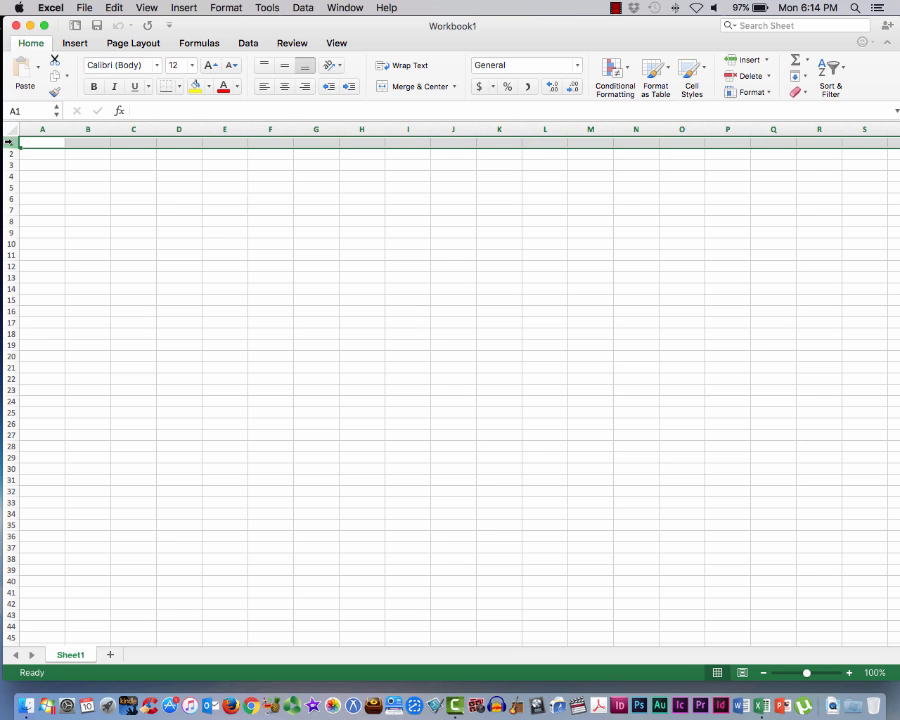
left_click(137, 180)
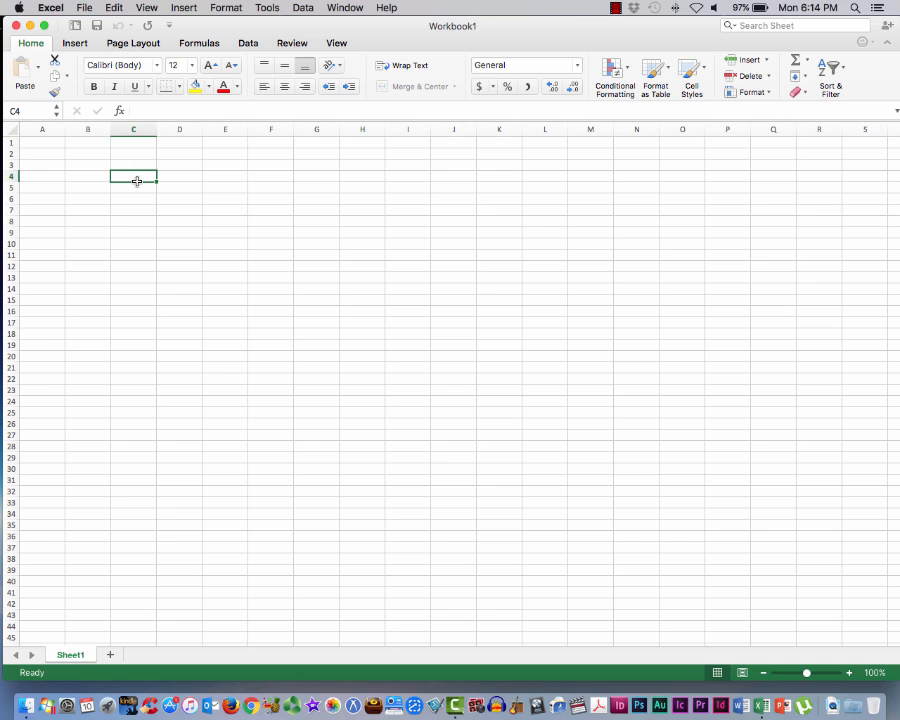
left_click(133, 128)
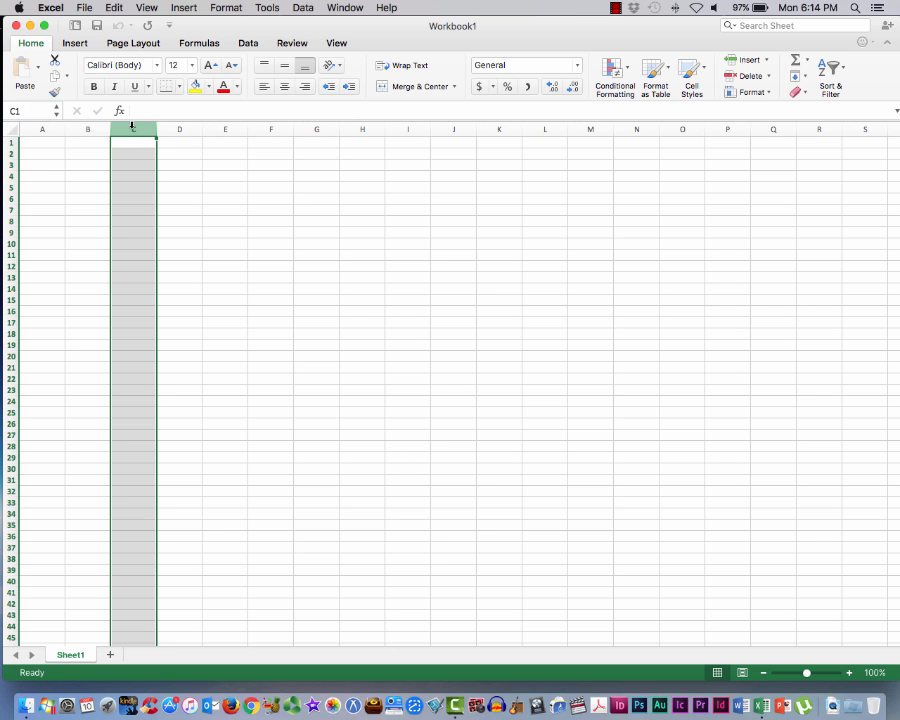
left_click(8, 176)
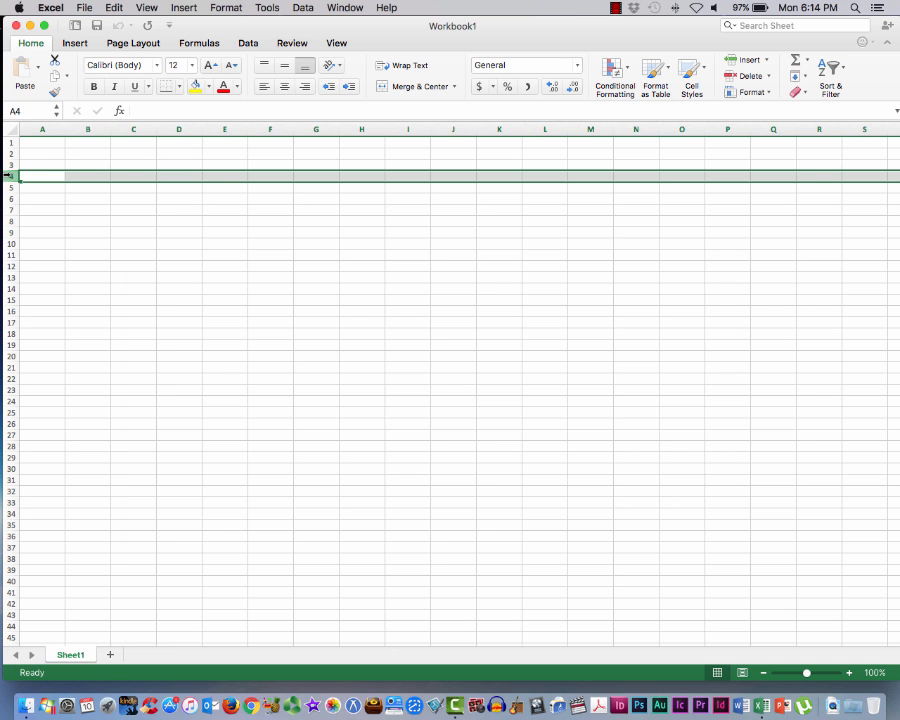
left_click(132, 175)
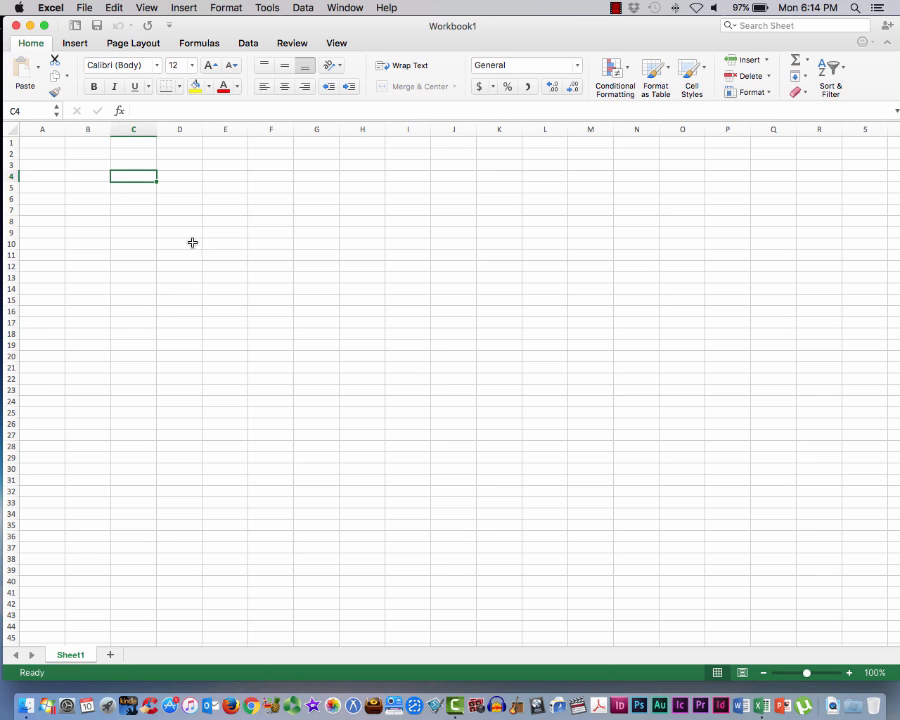
left_click(175, 110)
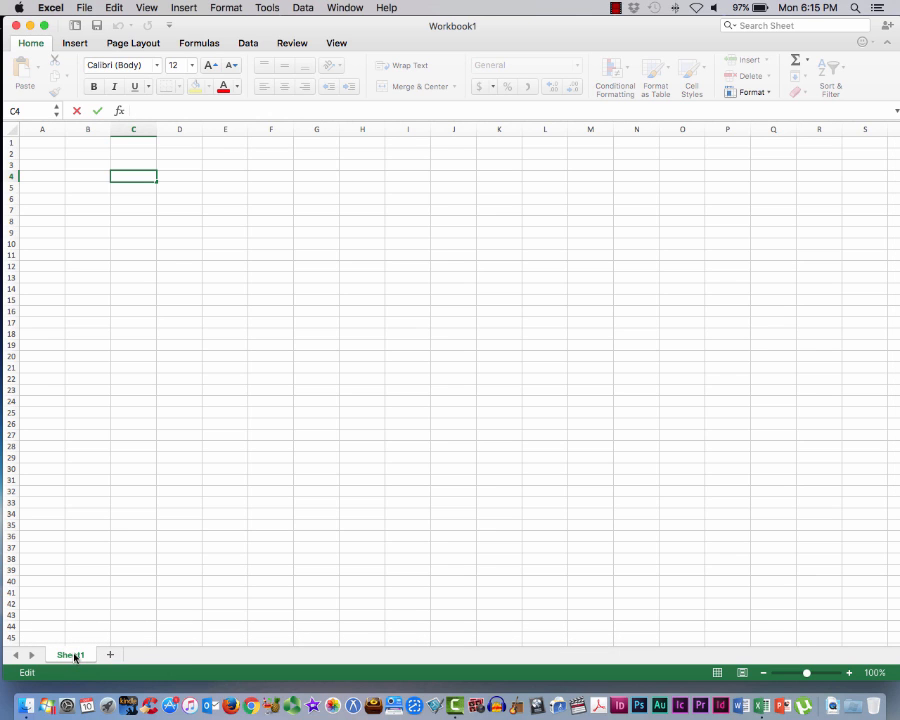
Add a second worksheet, rename it Gollum, and switch to Sheet1 and back to the Gollum sheet
left_click(111, 656)
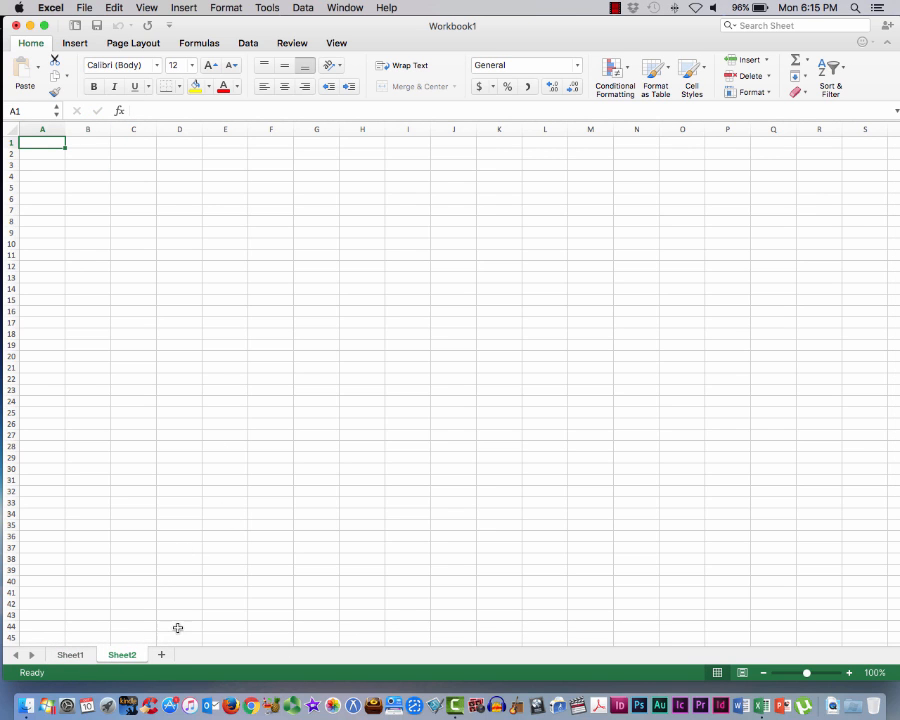
right_click(132, 657)
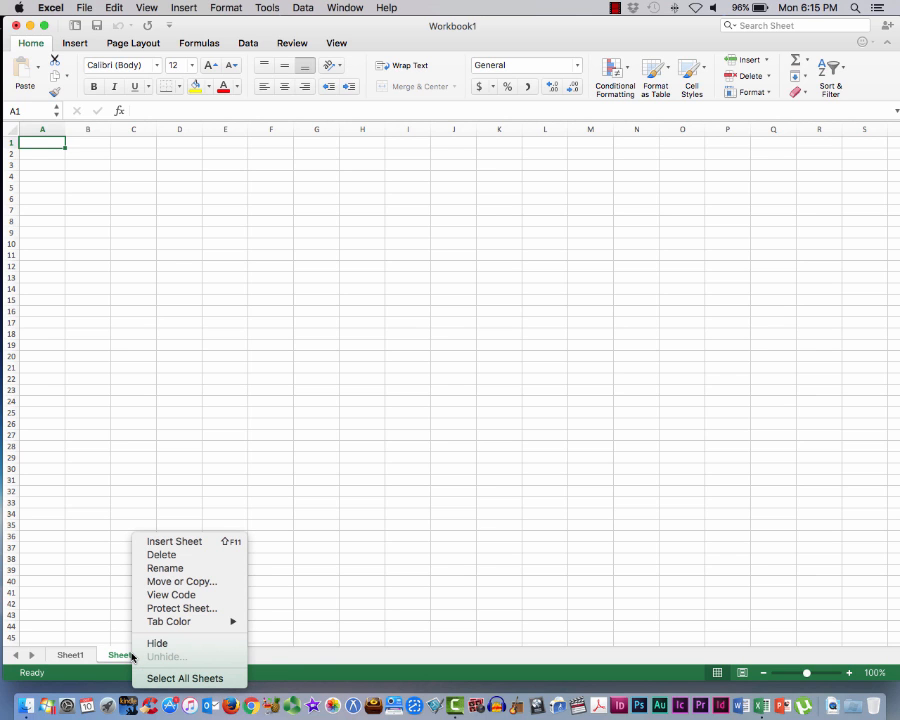
left_click(180, 568)
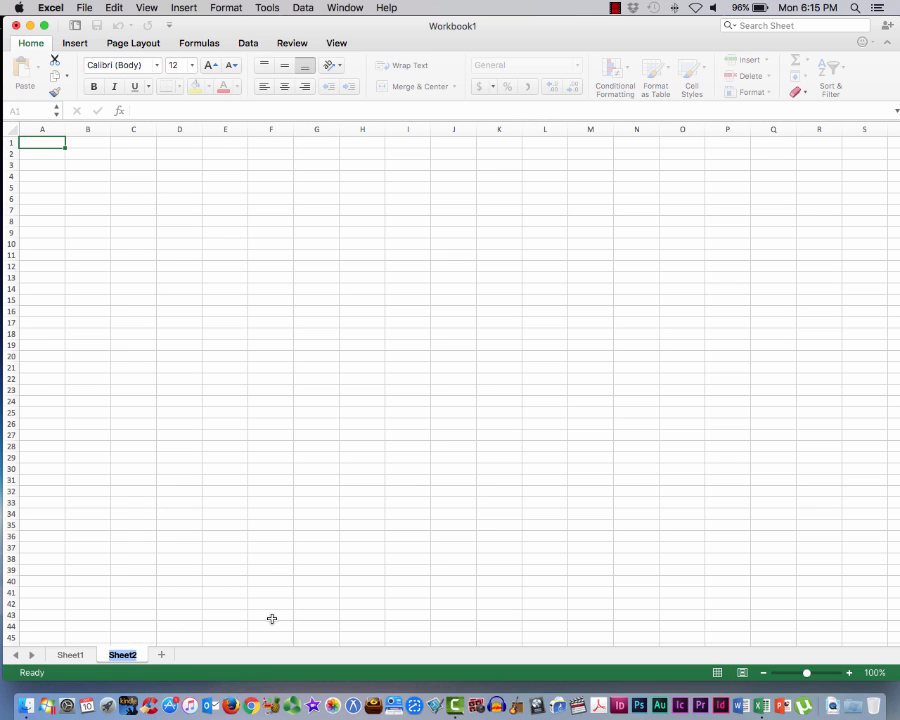
type("Gollum")
left_click(72, 655)
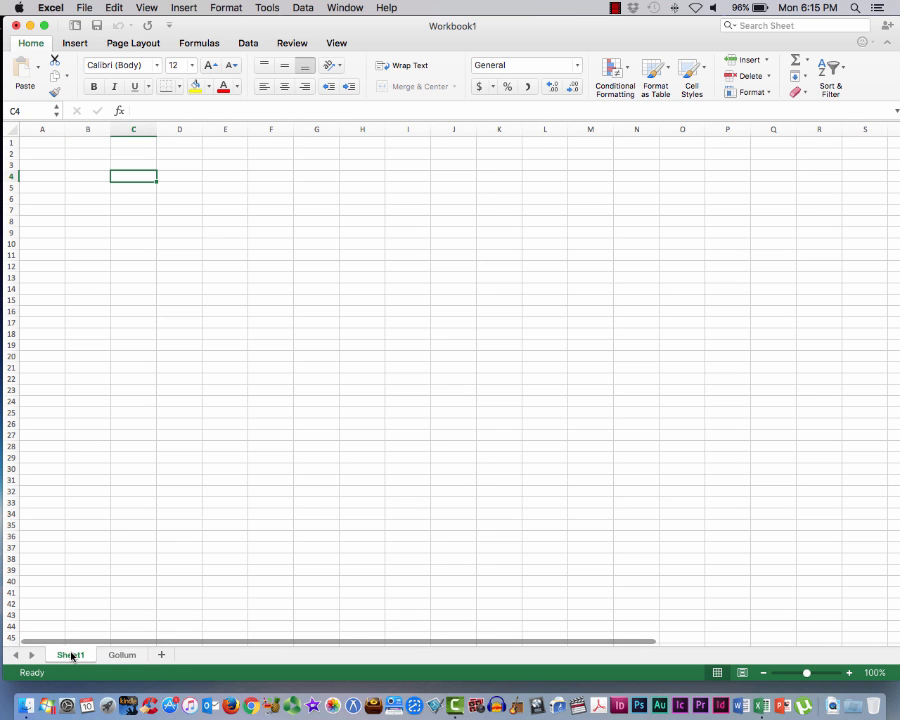
left_click(120, 655)
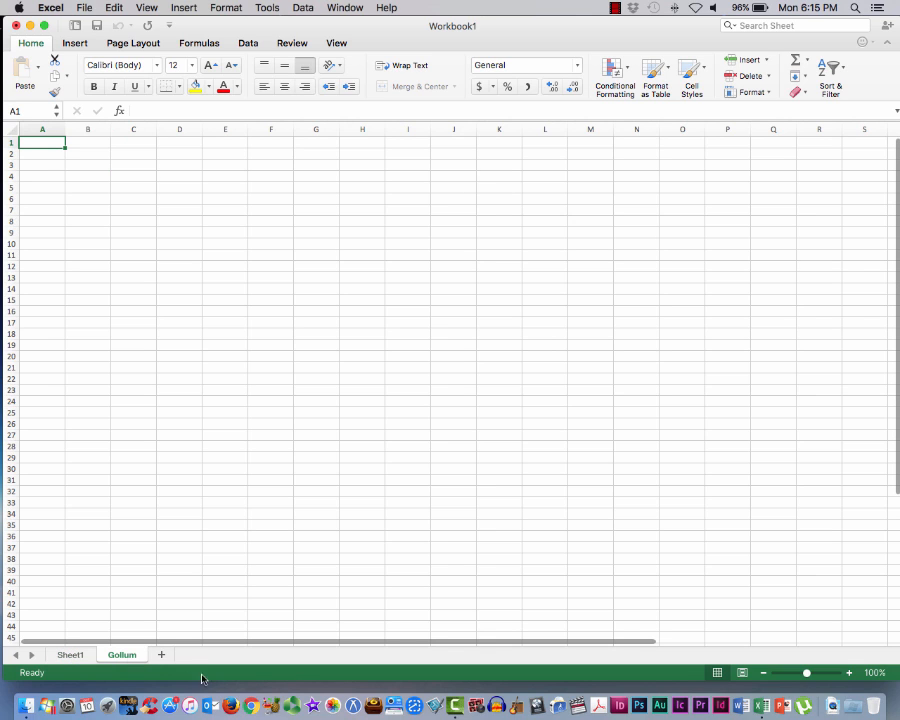
Add a third worksheet after Gollum and rename it Thorin
left_click(162, 655)
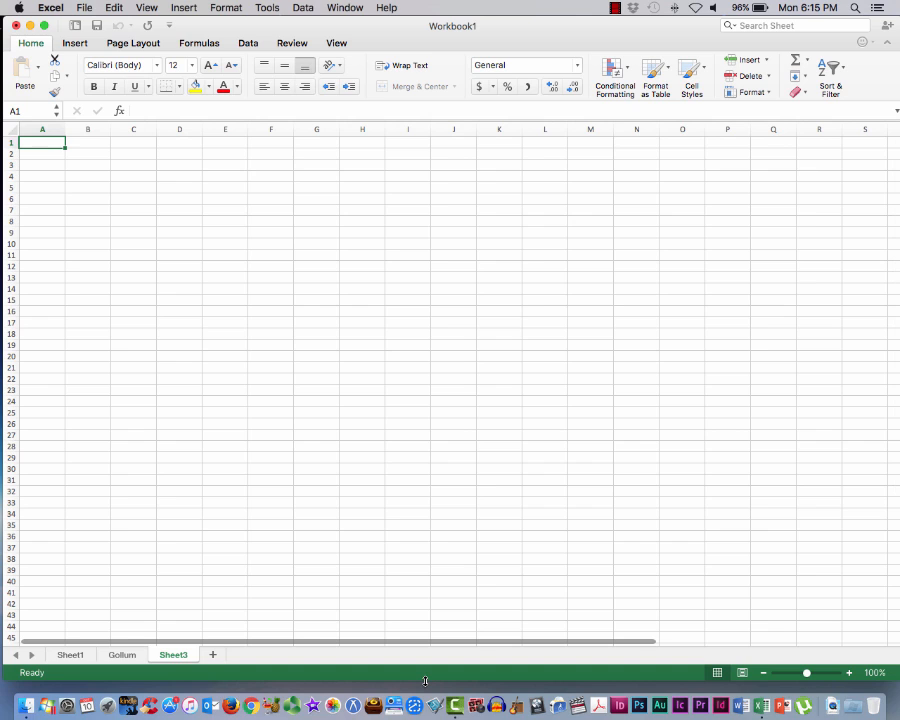
right_click(186, 655)
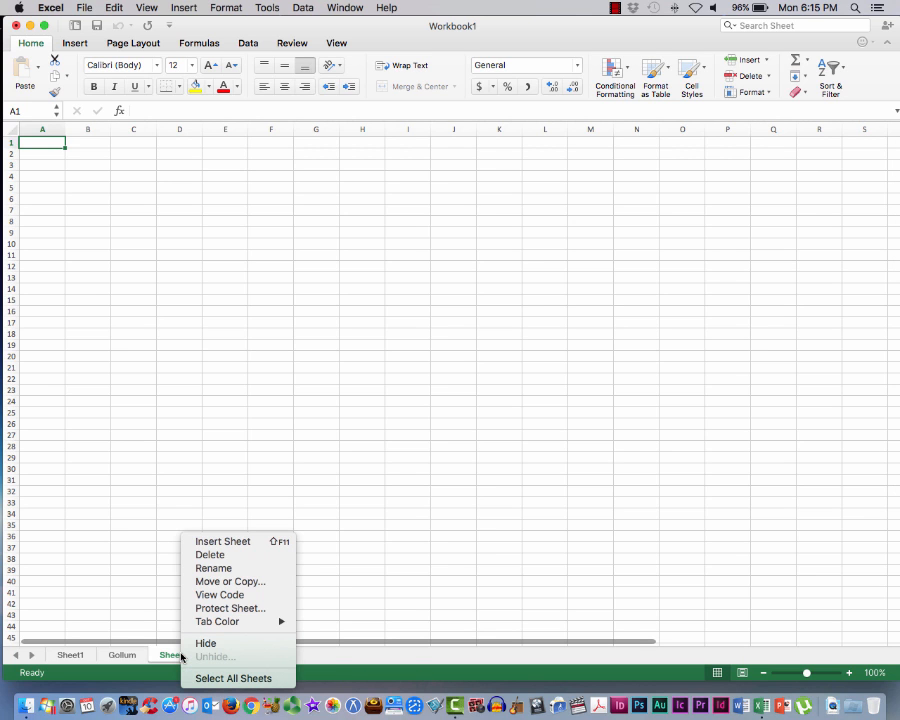
left_click(230, 568)
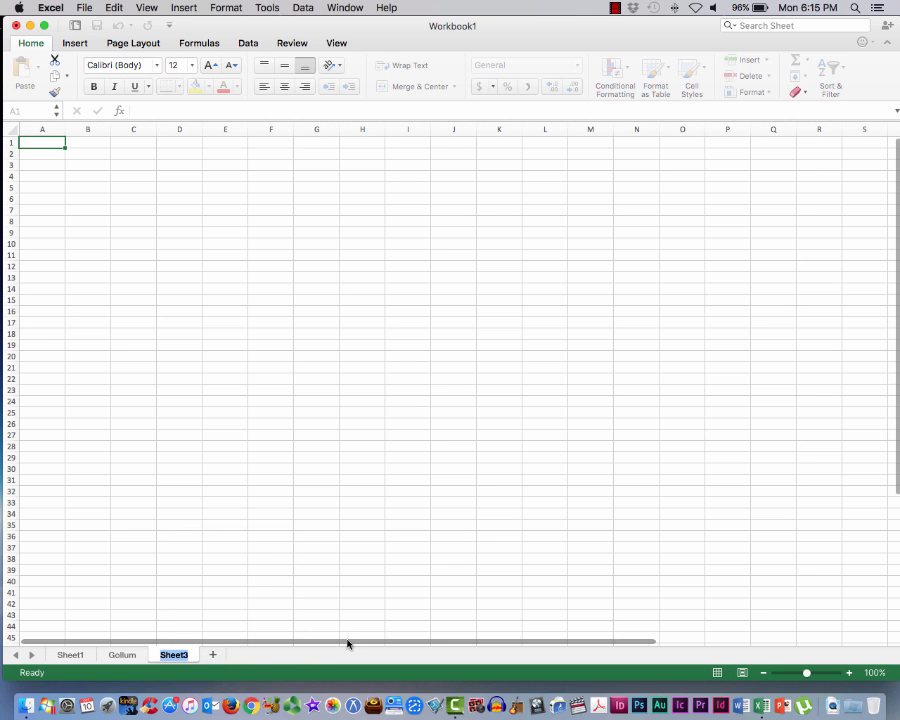
type("T")
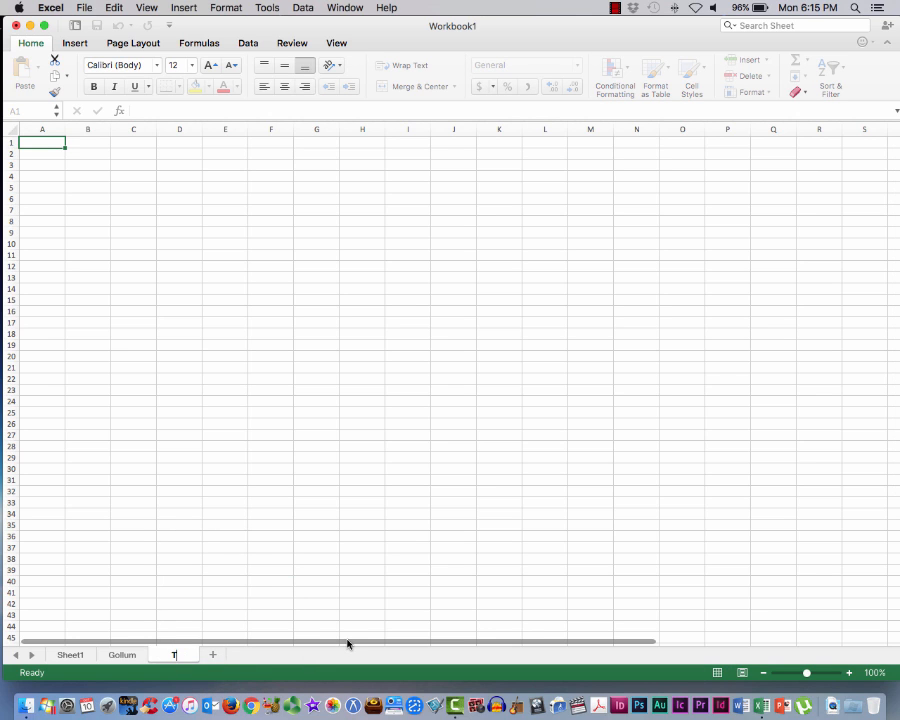
type("horin")
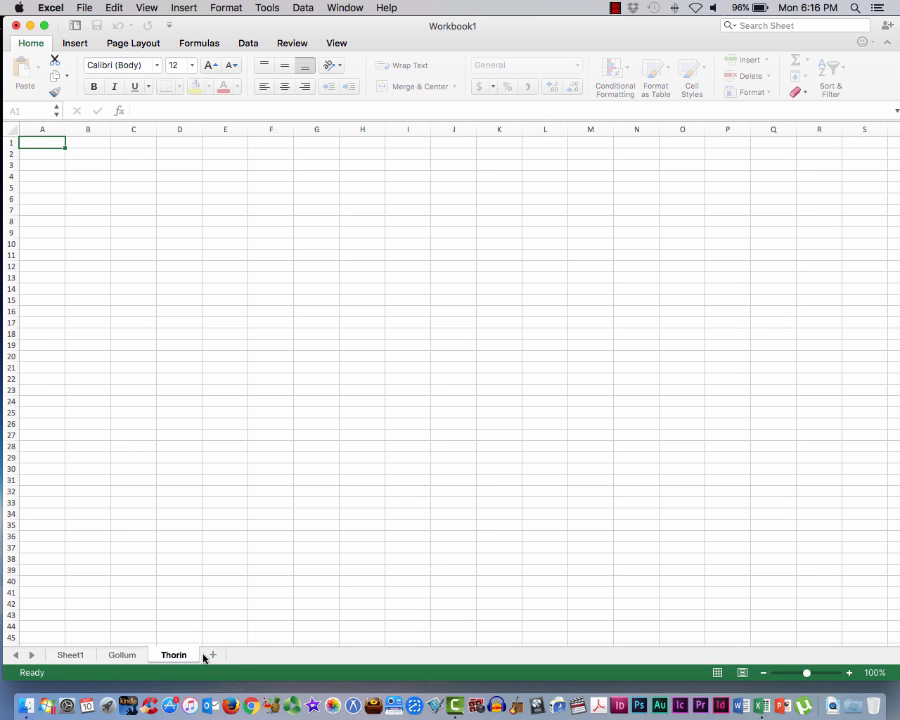
key("Return")
Delete the Thorin and Gollum worksheets from the workbook
right_click(170, 656)
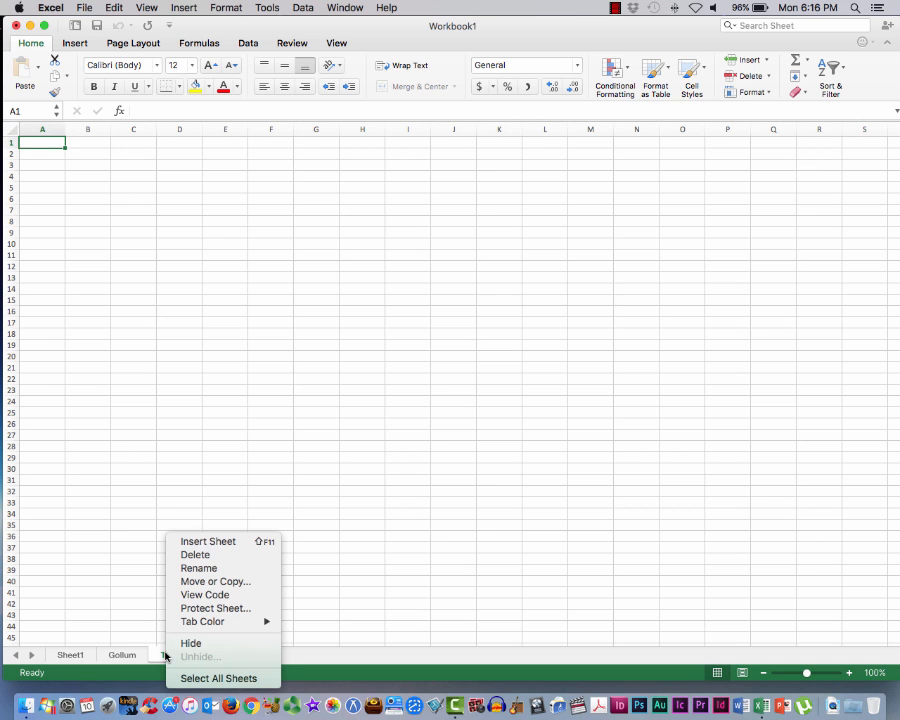
left_click(204, 557)
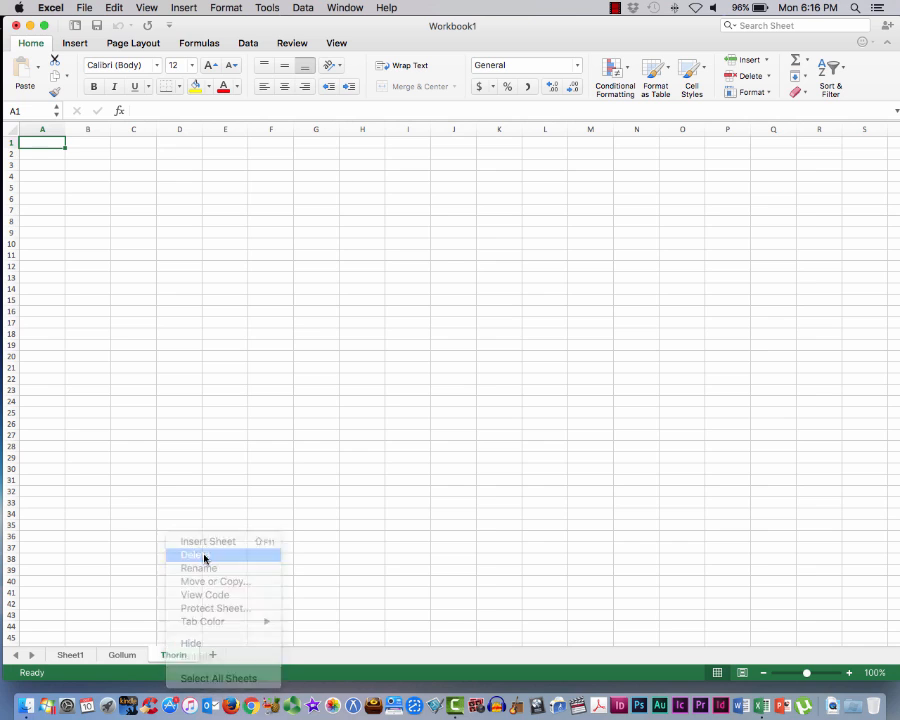
right_click(120, 656)
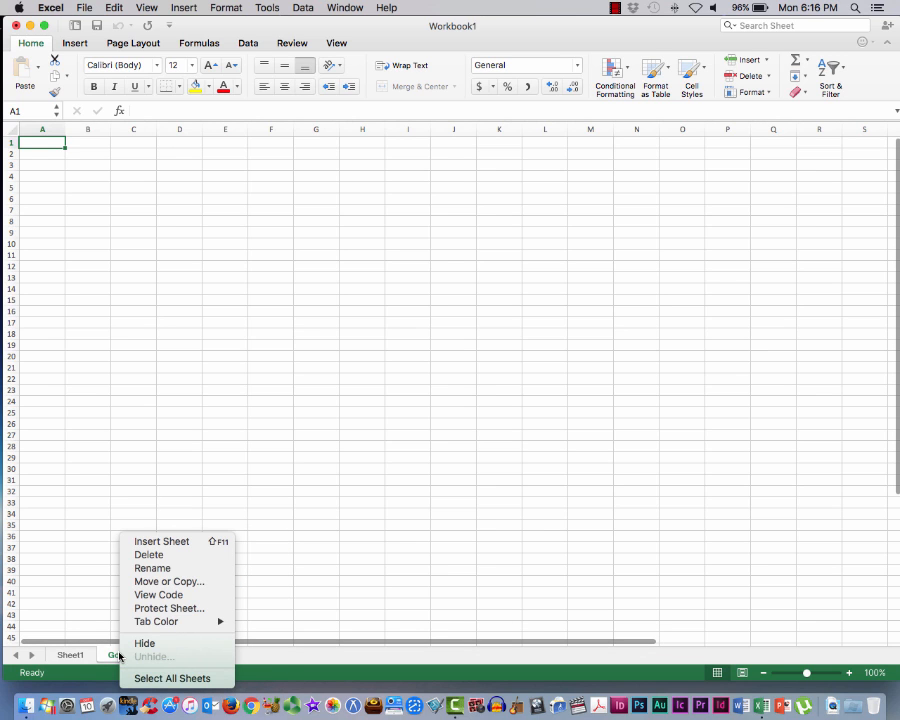
left_click(154, 555)
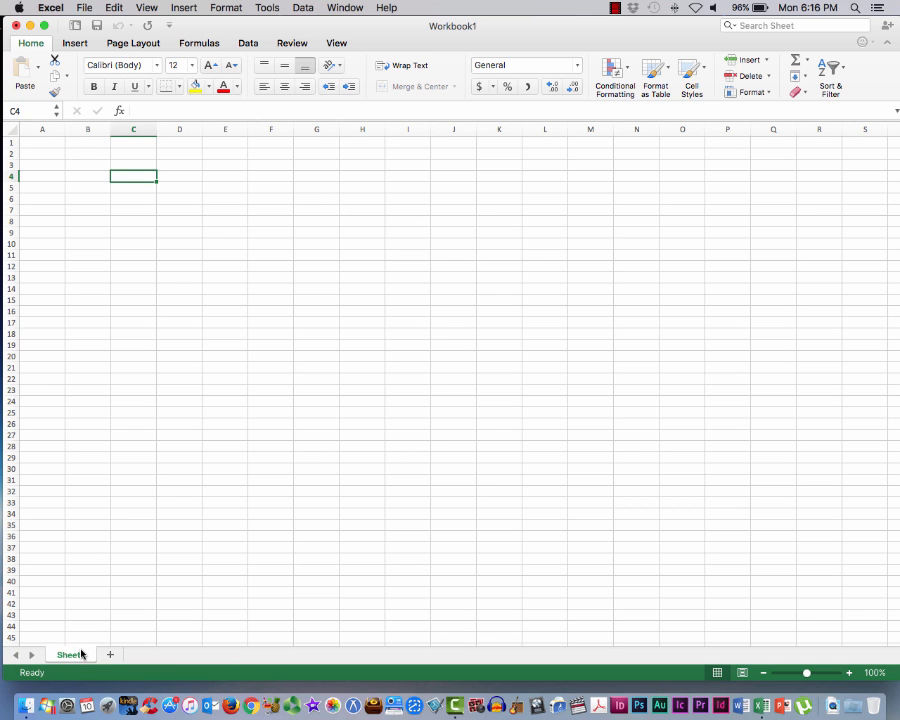
Merge and center cells A1 through I1 on Sheet1
left_click(42, 142)
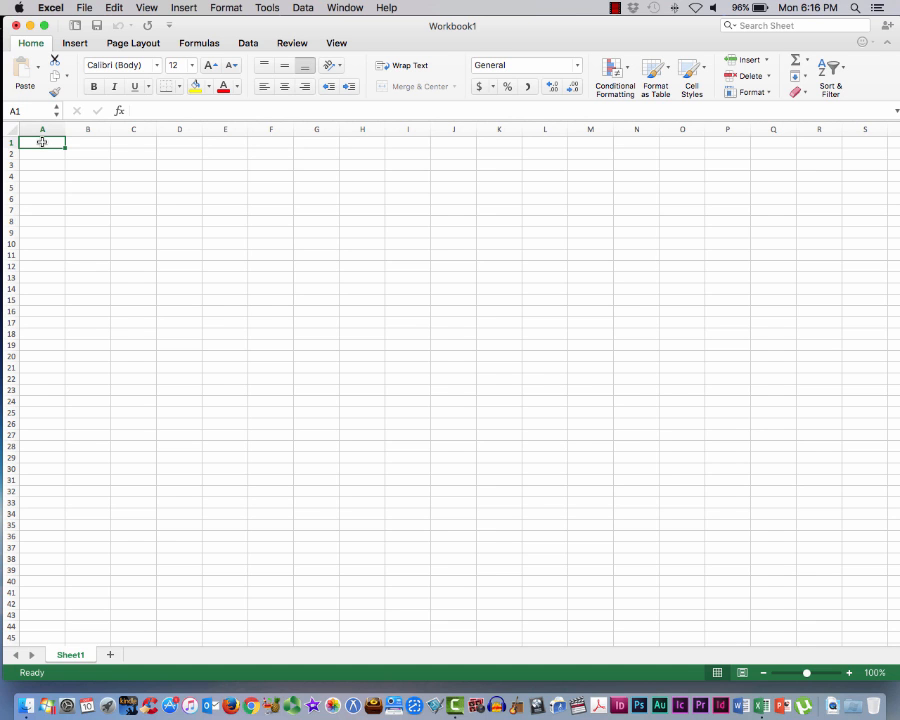
scroll(42, 143, "right", 1)
scroll(41, 143, "left", 1)
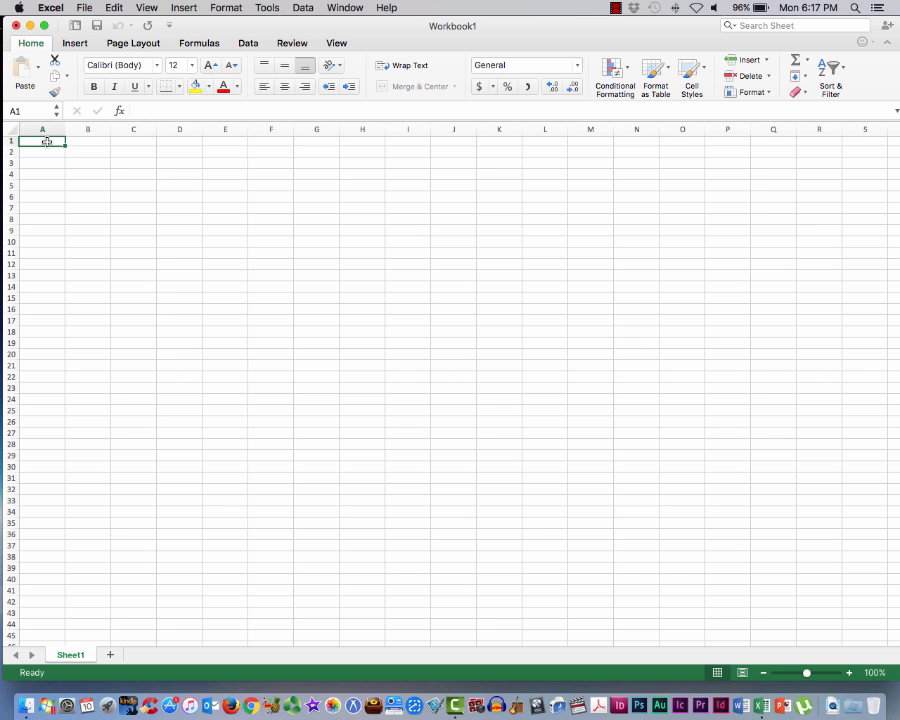
left_click_drag(47, 141, 402, 142)
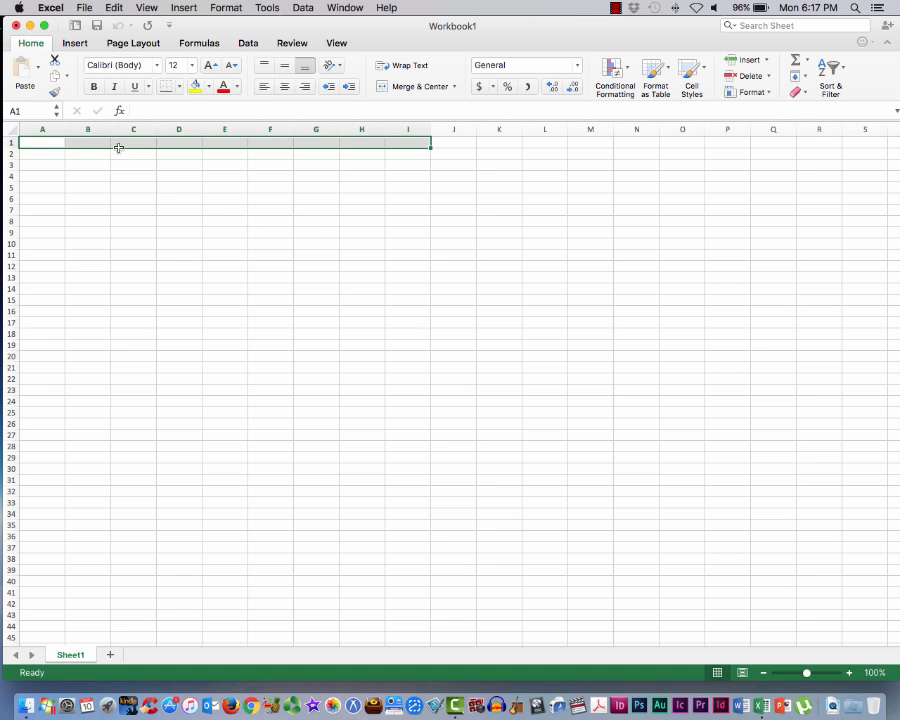
left_click(419, 87)
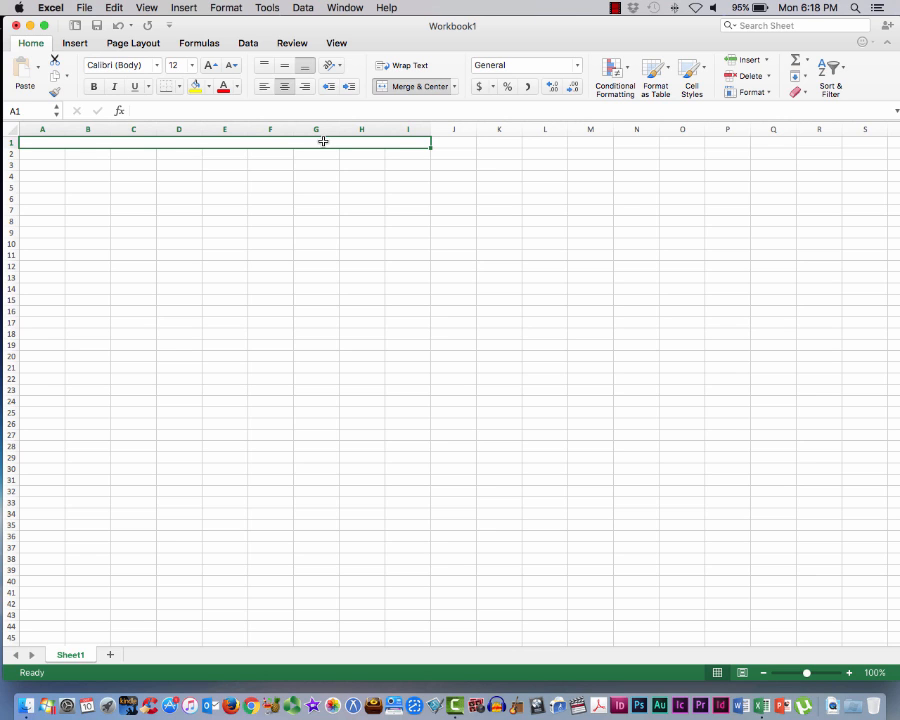
Enter a title in the merged cell A1 made of the owner's first name in possessive form followed by "In Class Assignment"
type("Stephen's")
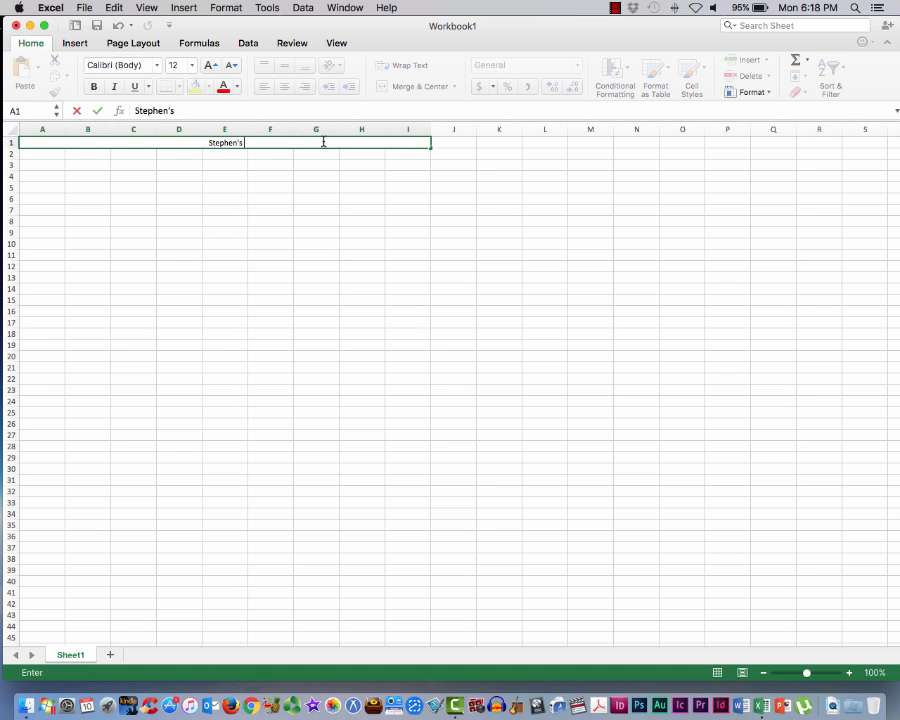
type(" In Class Assi")
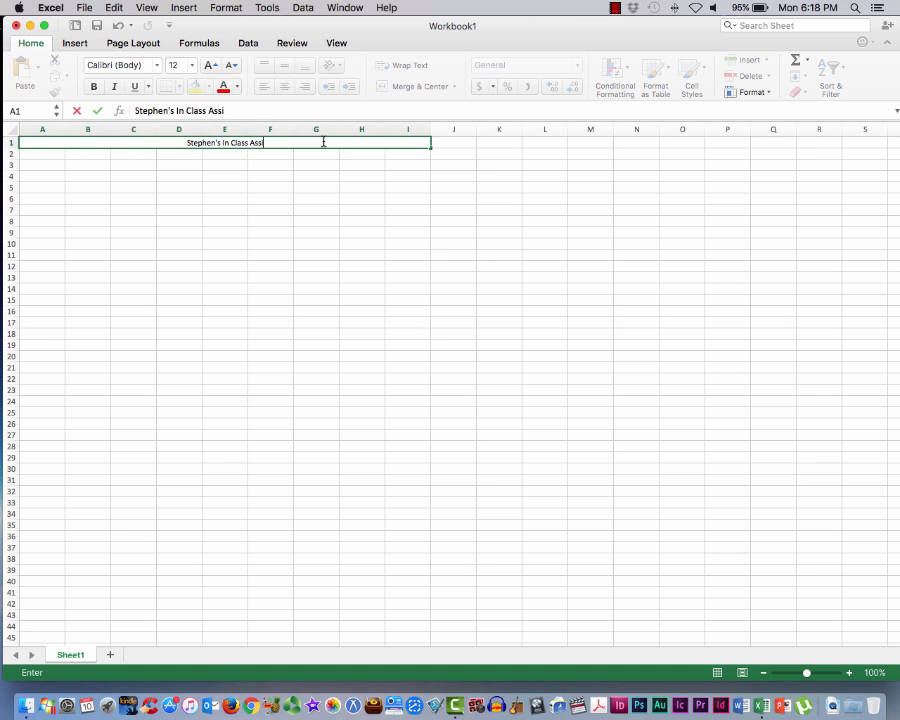
type("gnmen")
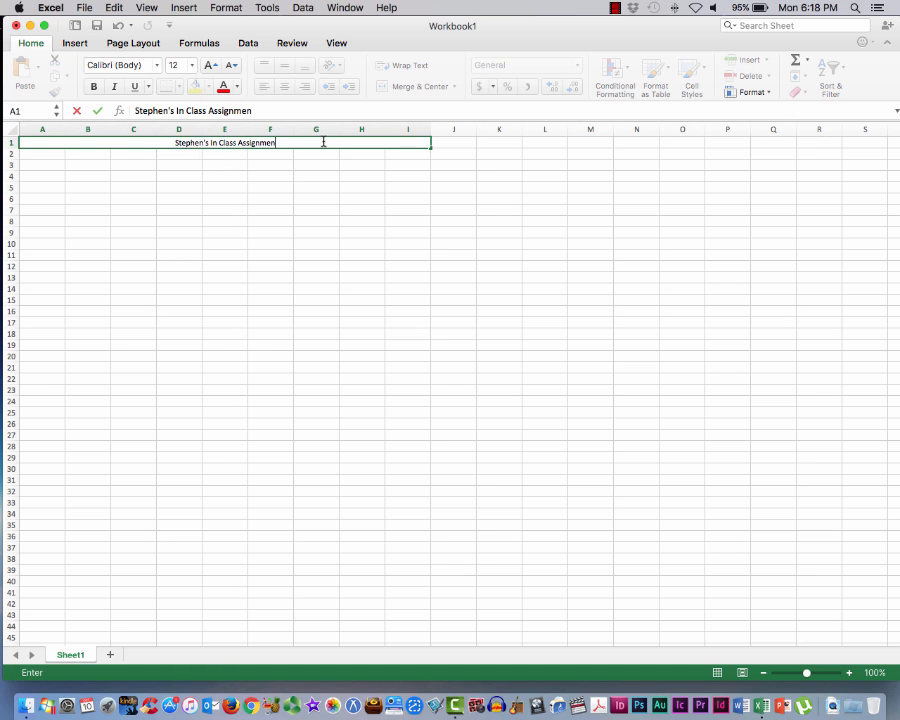
type("t")
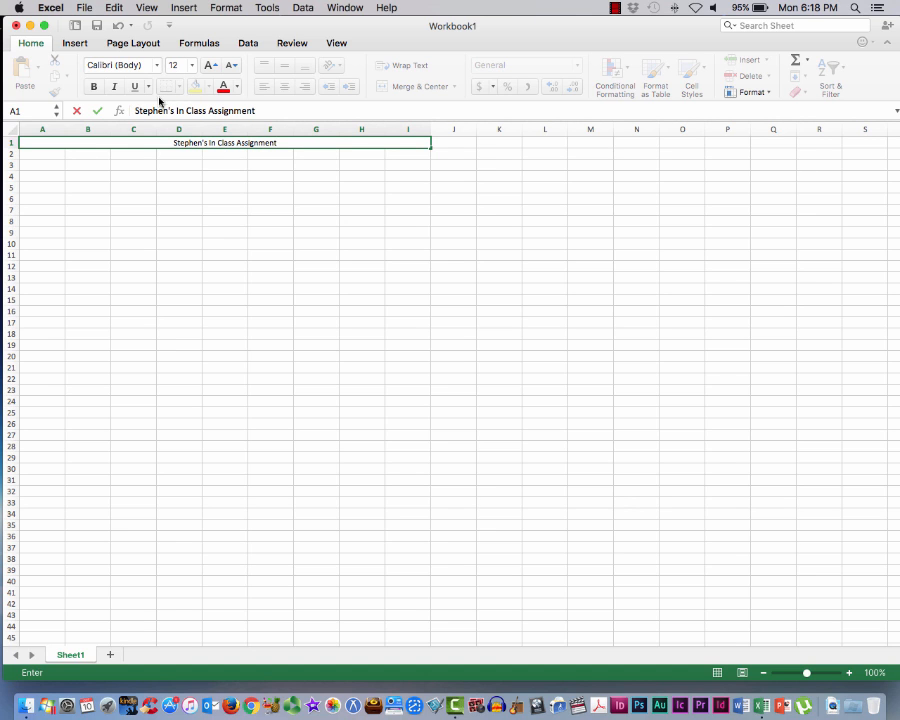
Start saving the workbook, naming the file with the owner's first name in possessive form followed by "In Class Excel Assignment"
left_click(85, 9)
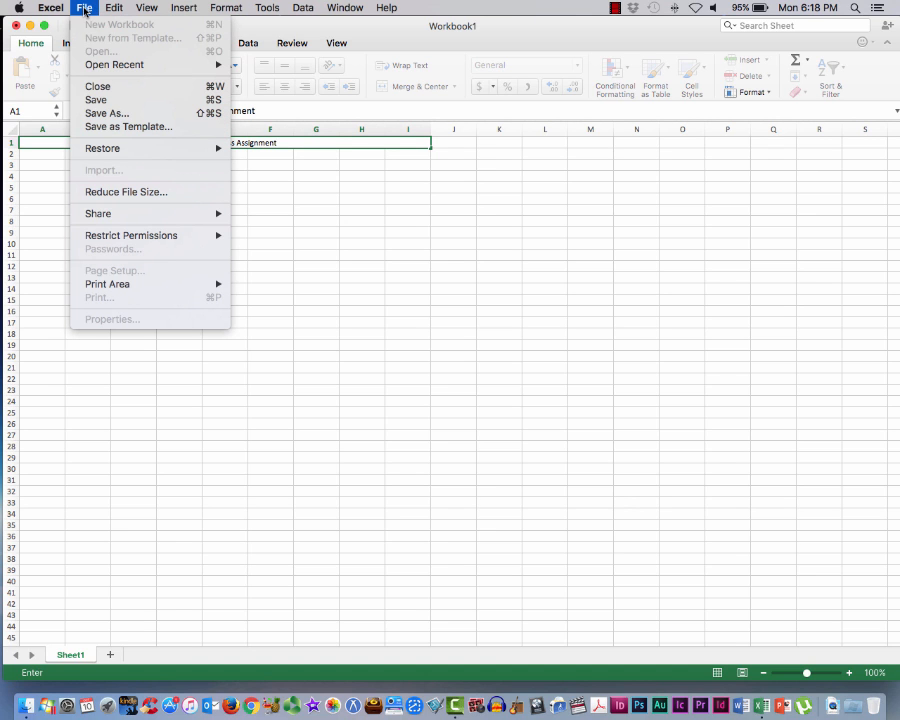
left_click(100, 102)
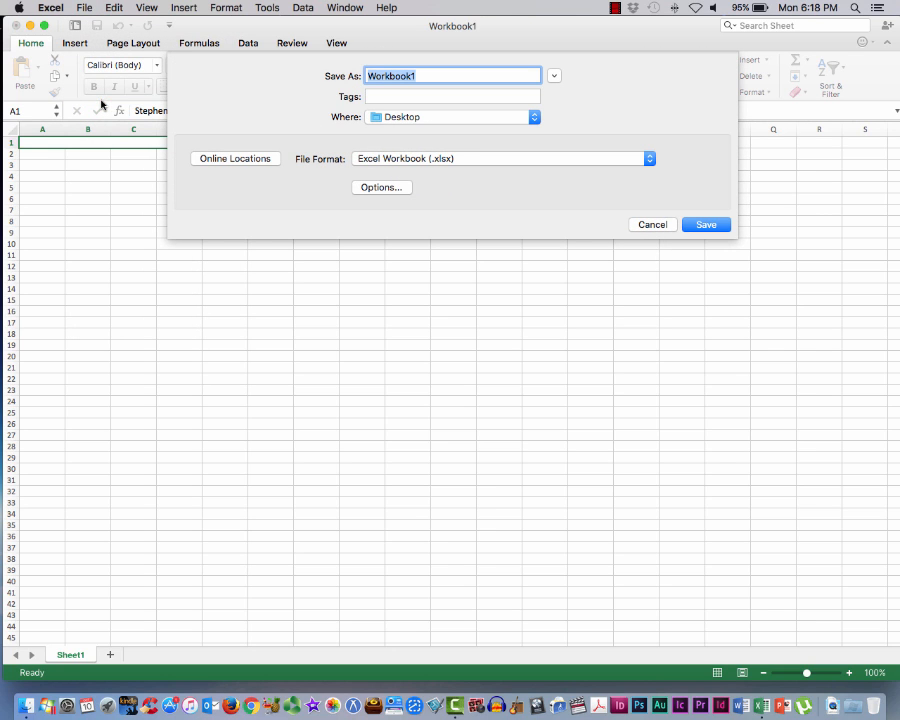
type("Stephen's E")
key("BackSpace")
type("In Iass")
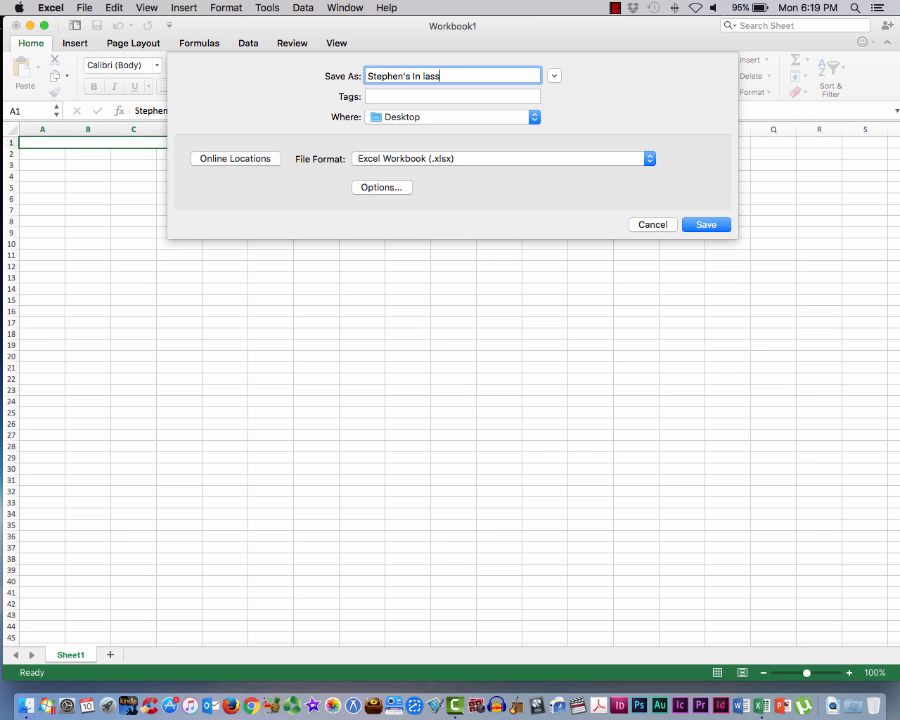
key("BackSpace")
key("BackSpace")
key("BackSpace")
key("BackSpace")
type("Class Excel Assg")
key("BackSpace")
type("ignment")
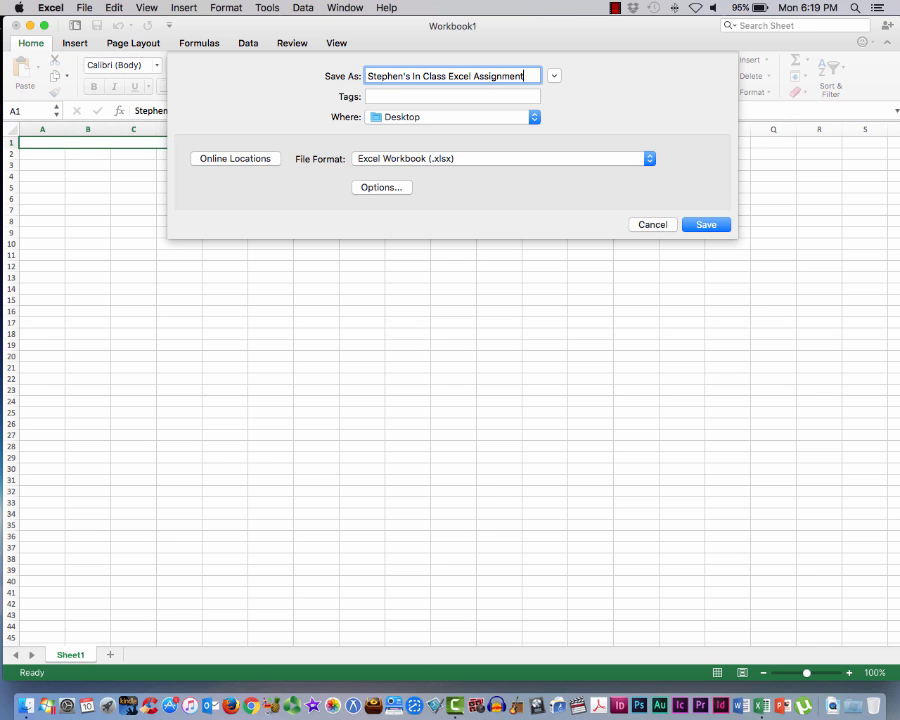
Review the available file formats, keep Excel Workbook (.xlsx), and save the file to the Desktop
left_click(417, 161)
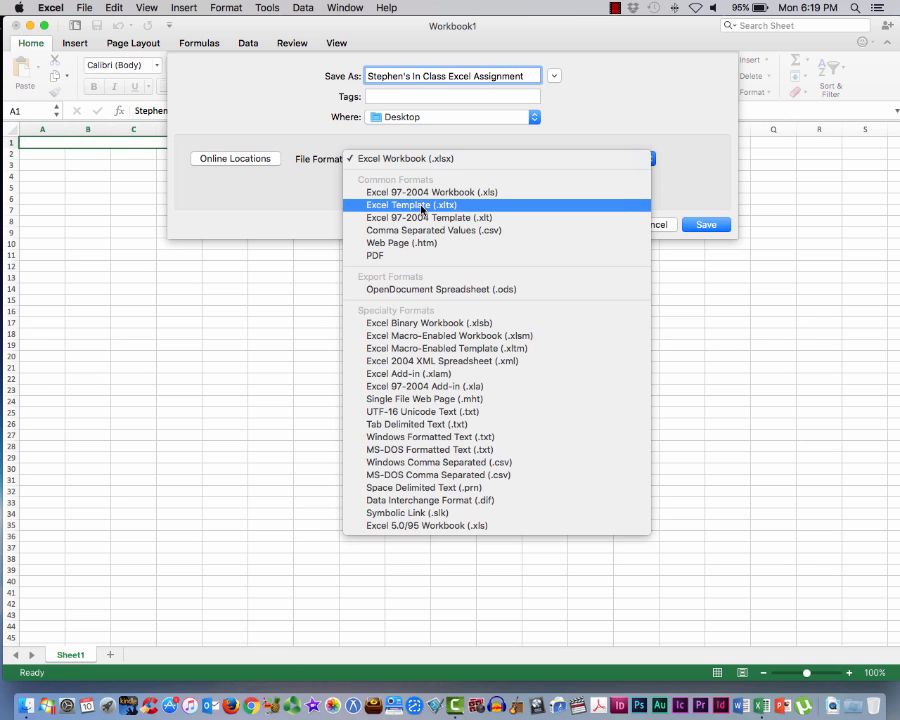
left_click(434, 159)
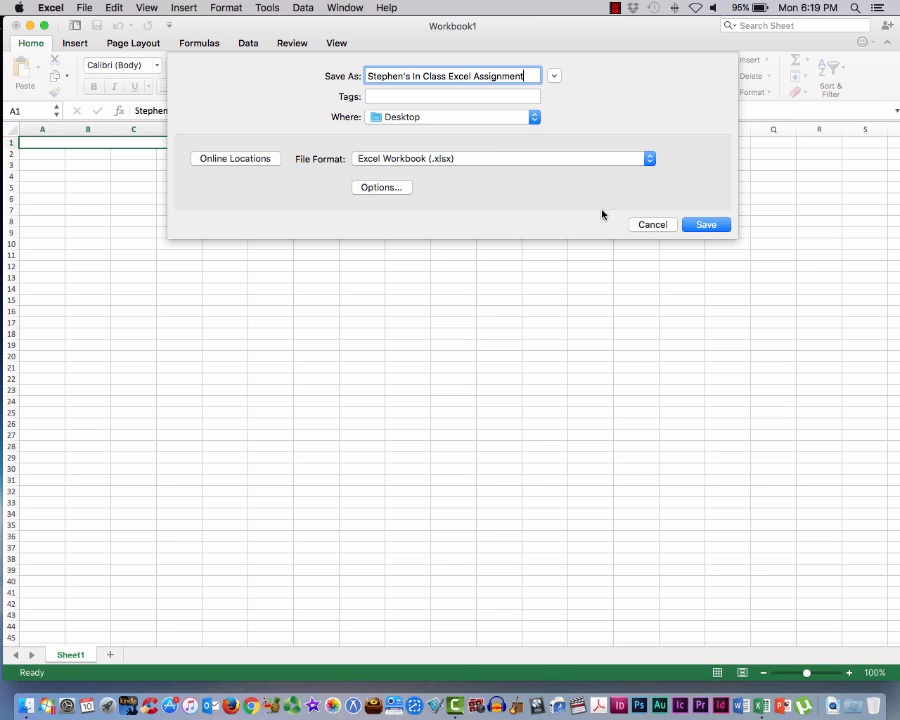
left_click(712, 224)
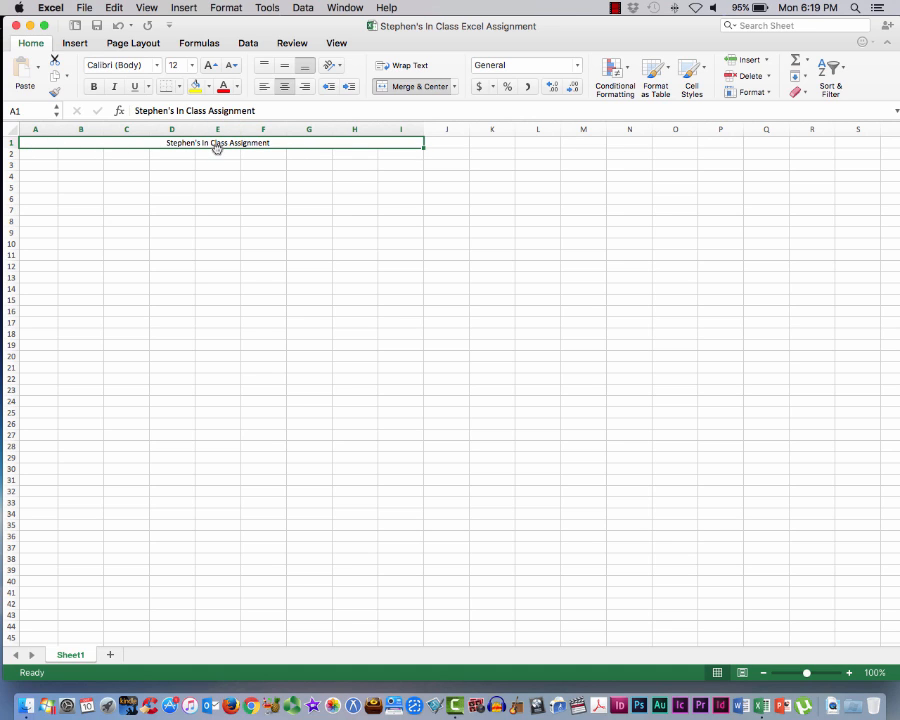
Move the merged title cell to row 2, on to row 4, and back to row 1
left_click_drag(214, 147, 217, 154)
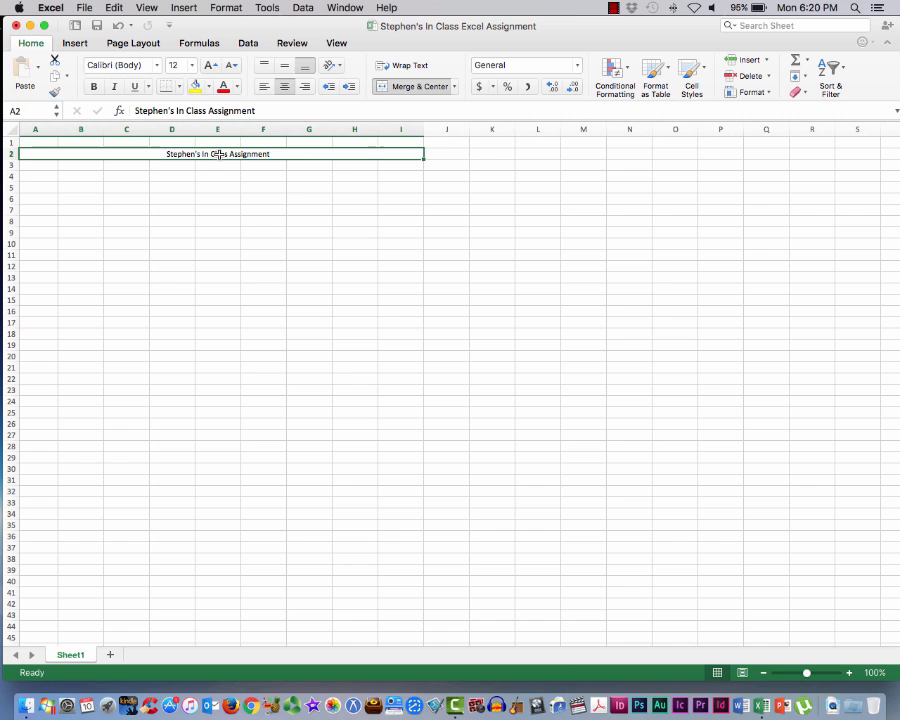
left_click_drag(222, 160, 221, 176)
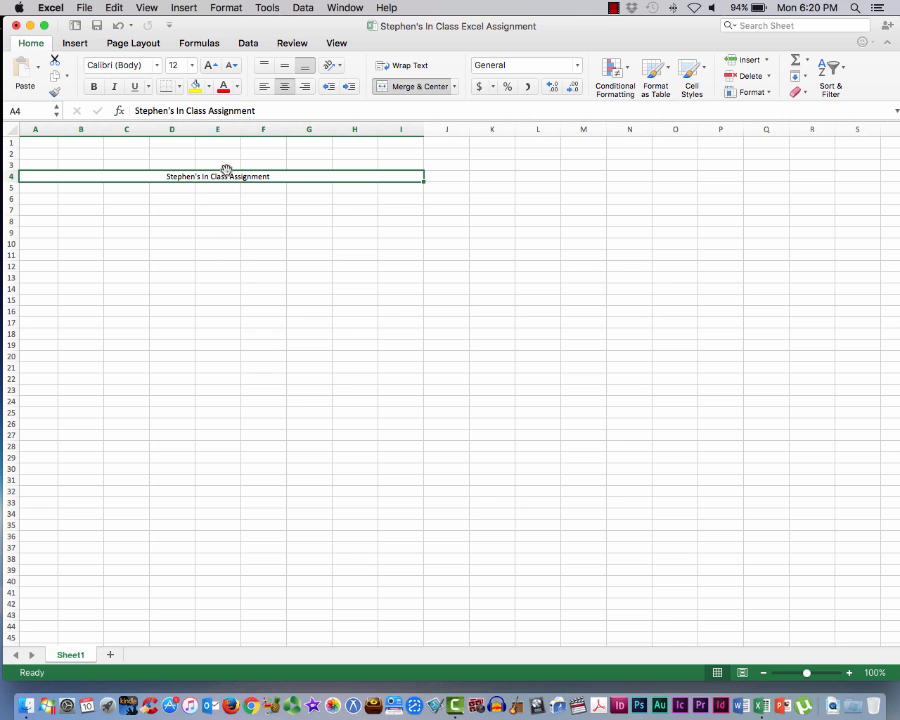
left_click_drag(227, 170, 231, 143)
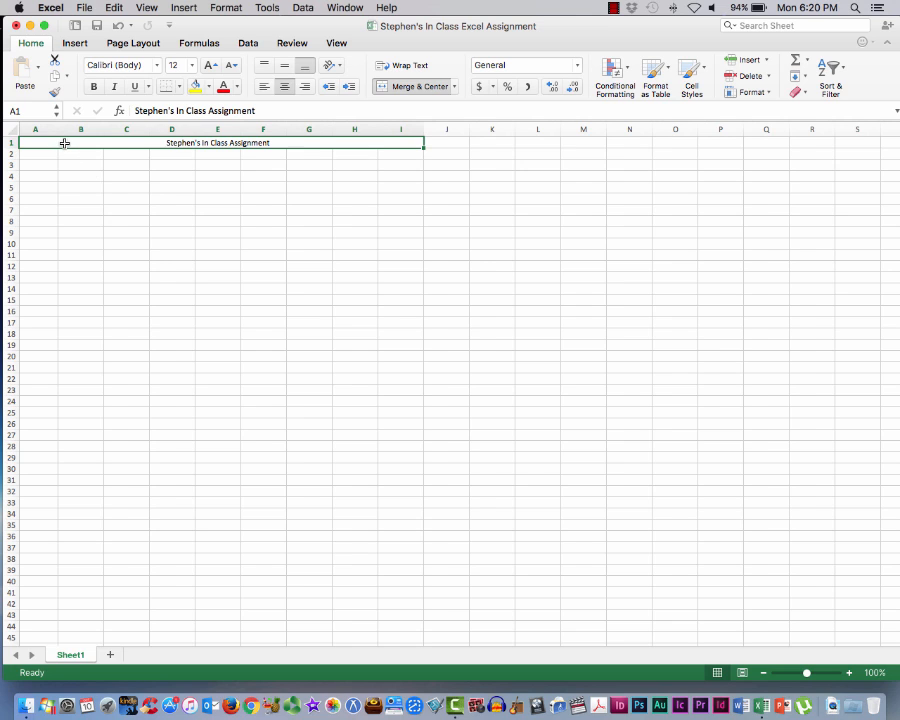
Move the merged title cell from row 1 down to row 12, and undo the move
scroll(64, 143, "left", 1)
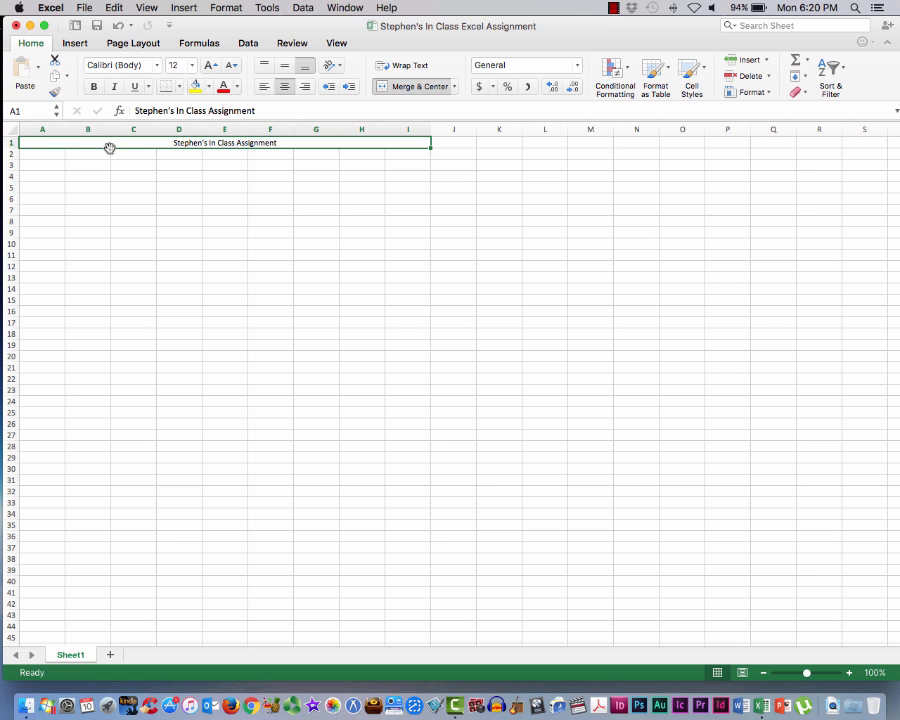
left_click_drag(110, 148, 103, 271)
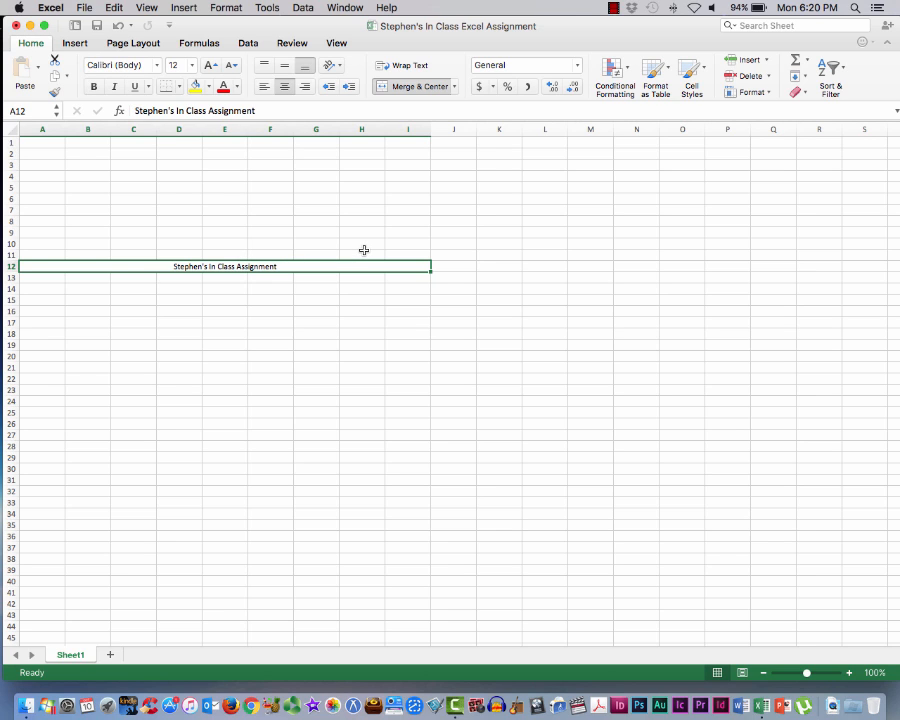
key("super+z")
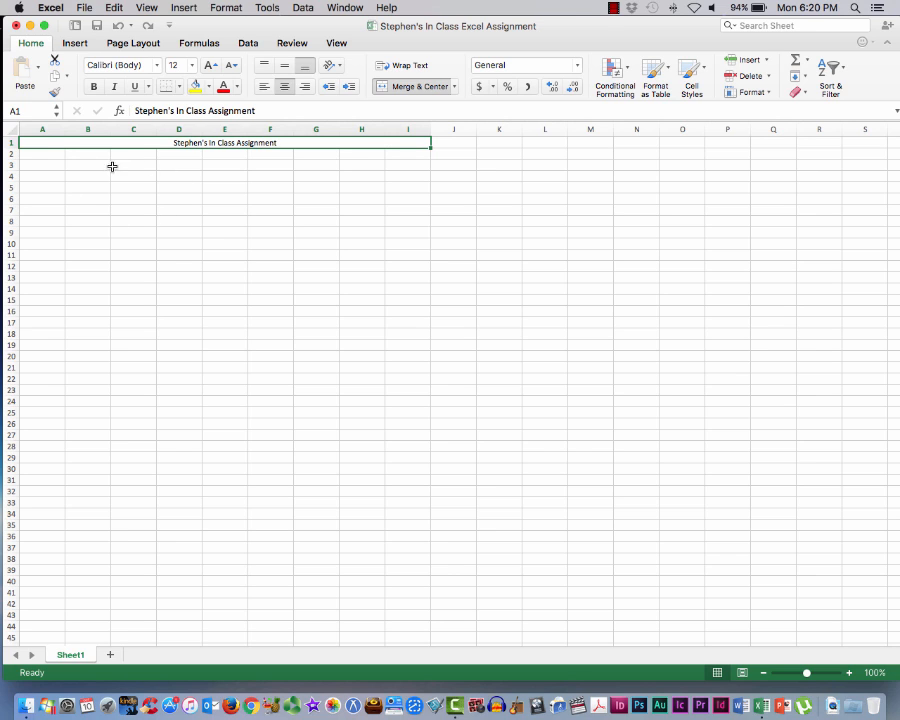
Merge and center cells A2 through I2 beneath the title row
left_click(39, 152)
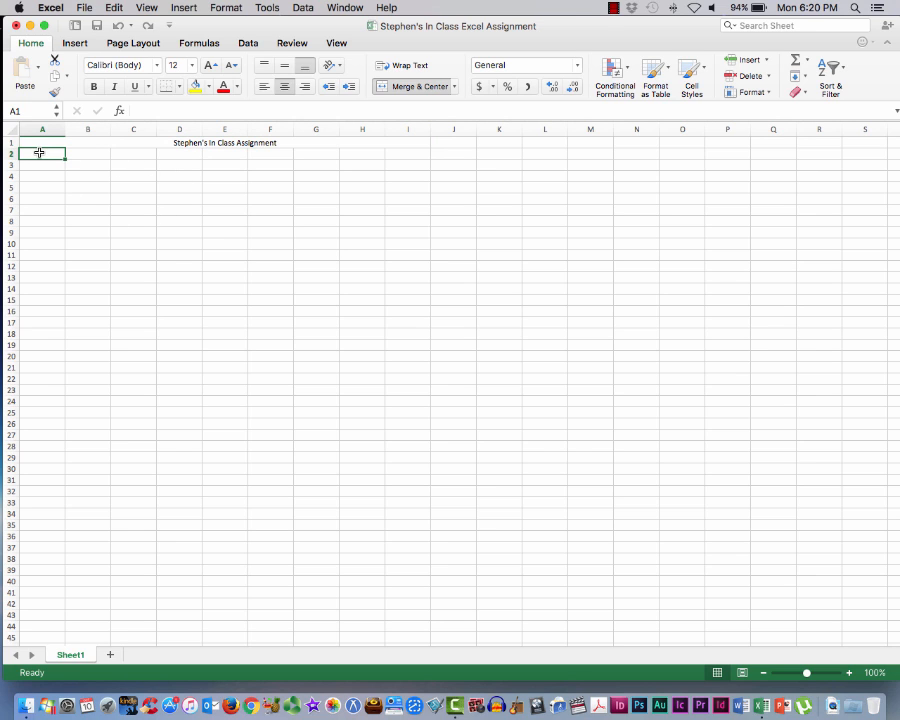
left_click_drag(39, 152, 400, 152)
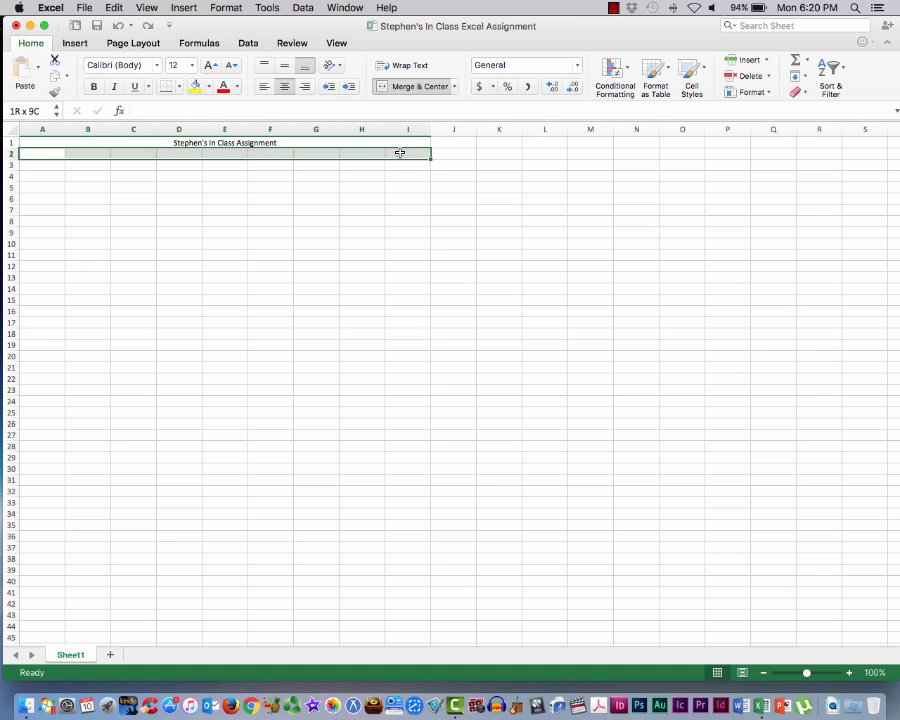
left_click_drag(400, 152, 400, 152)
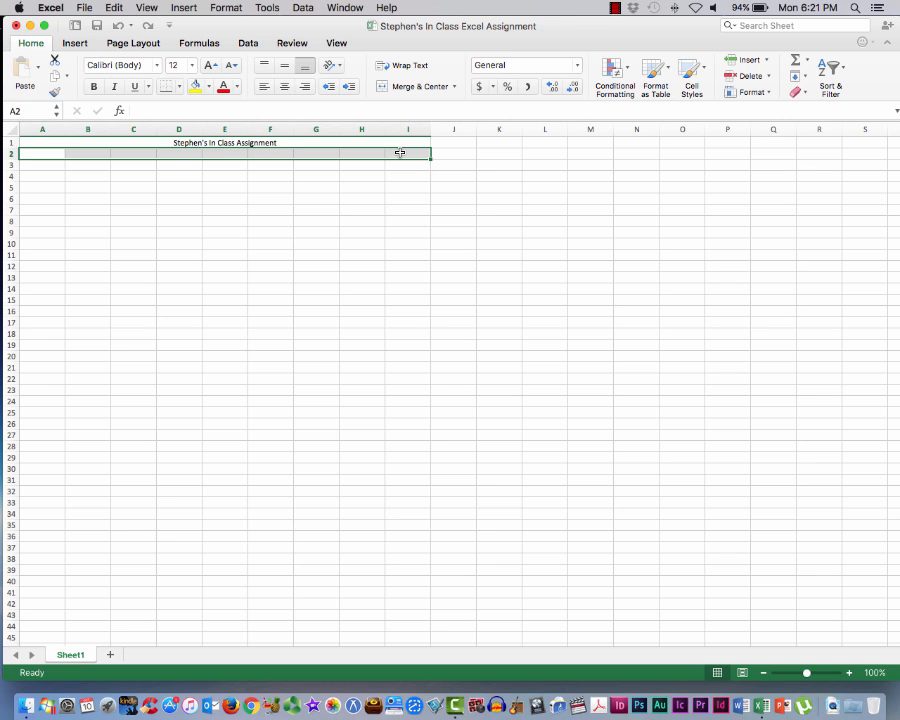
left_click(420, 87)
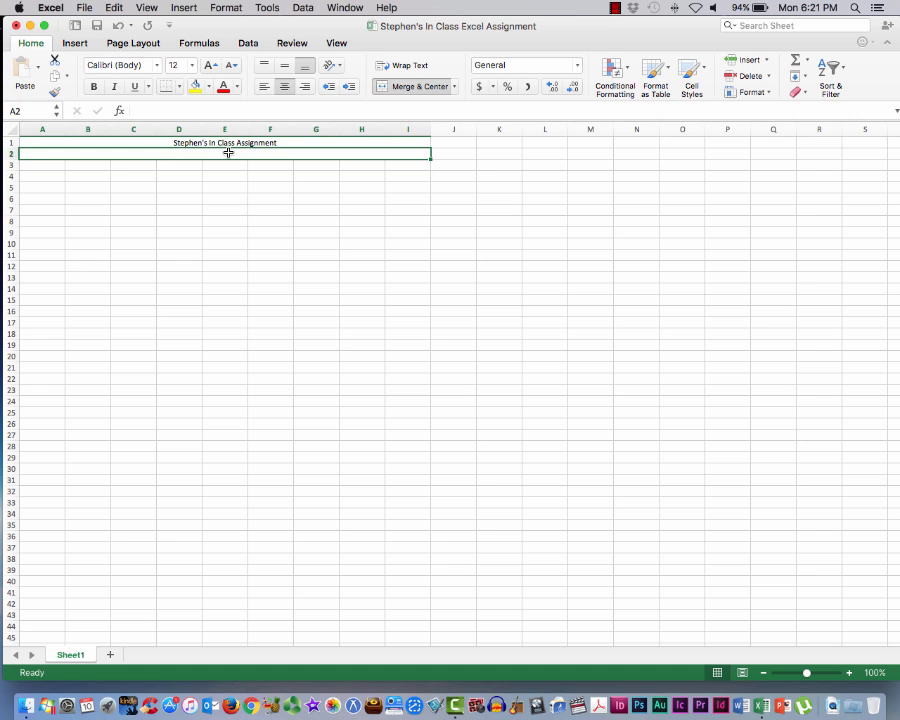
Enter the date October 10, 2016 in the merged cell in row 2
type("octob")
key("BackSpace")
key("BackSpace")
key("BackSpace")
key("BackSpace")
key("BackSpace")
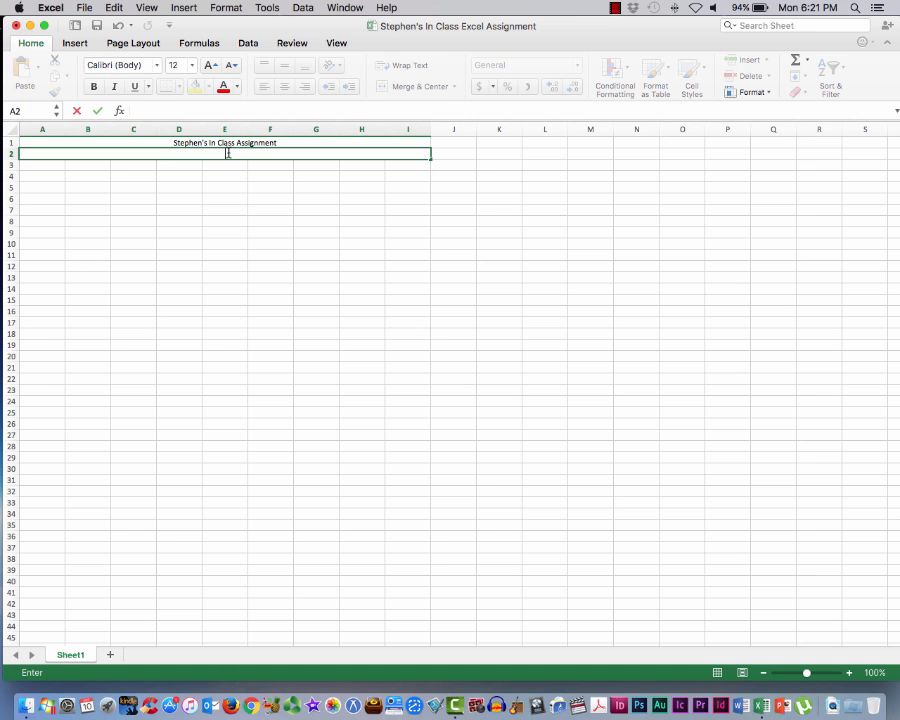
type("October")
type("10, 2016")
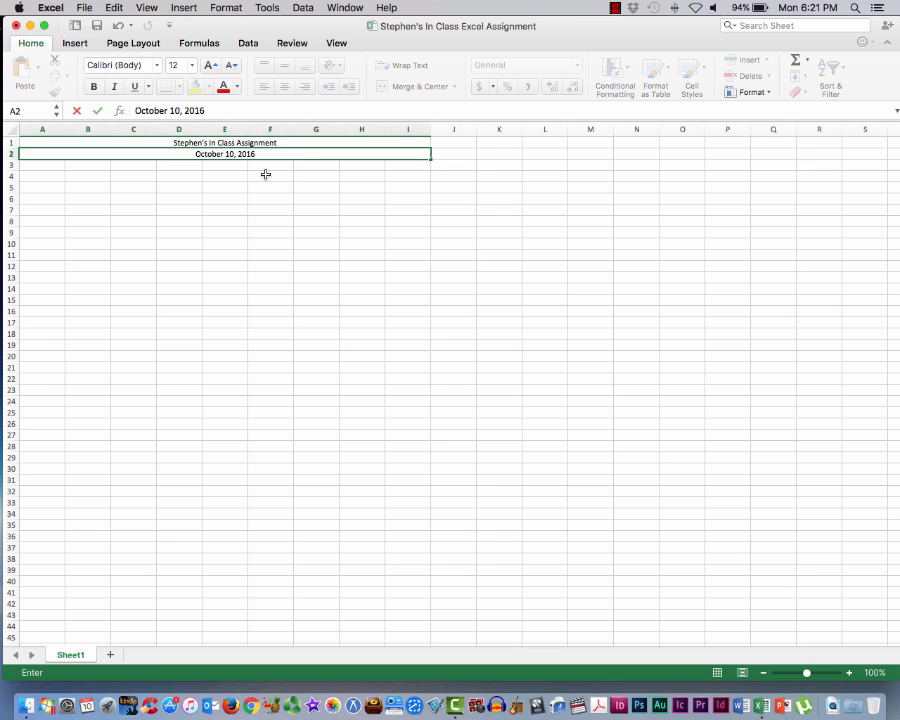
scroll(268, 172, "right", 1)
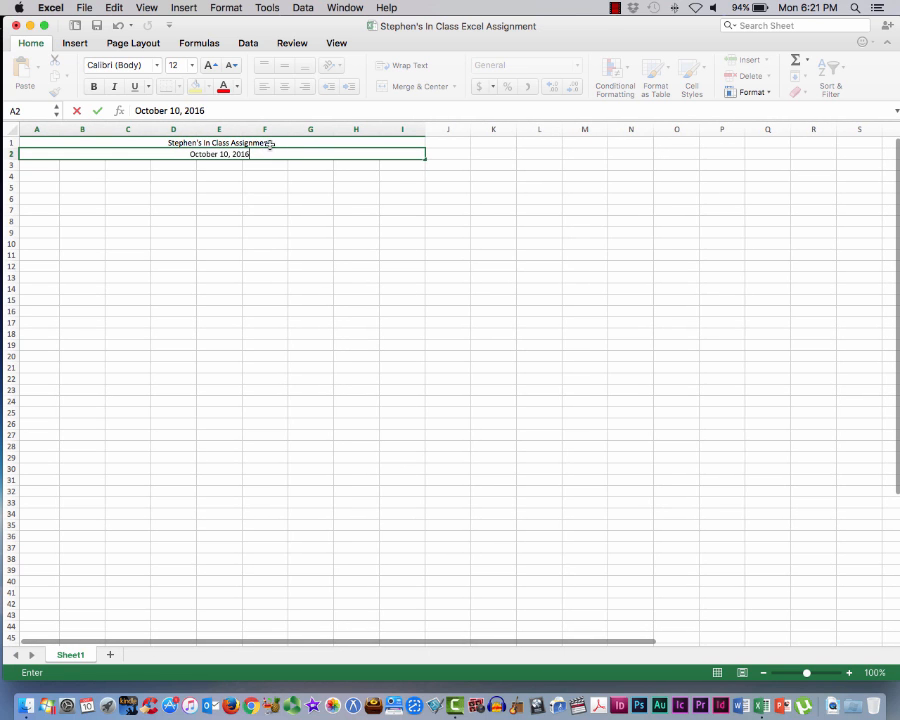
scroll(270, 162, "left", 1)
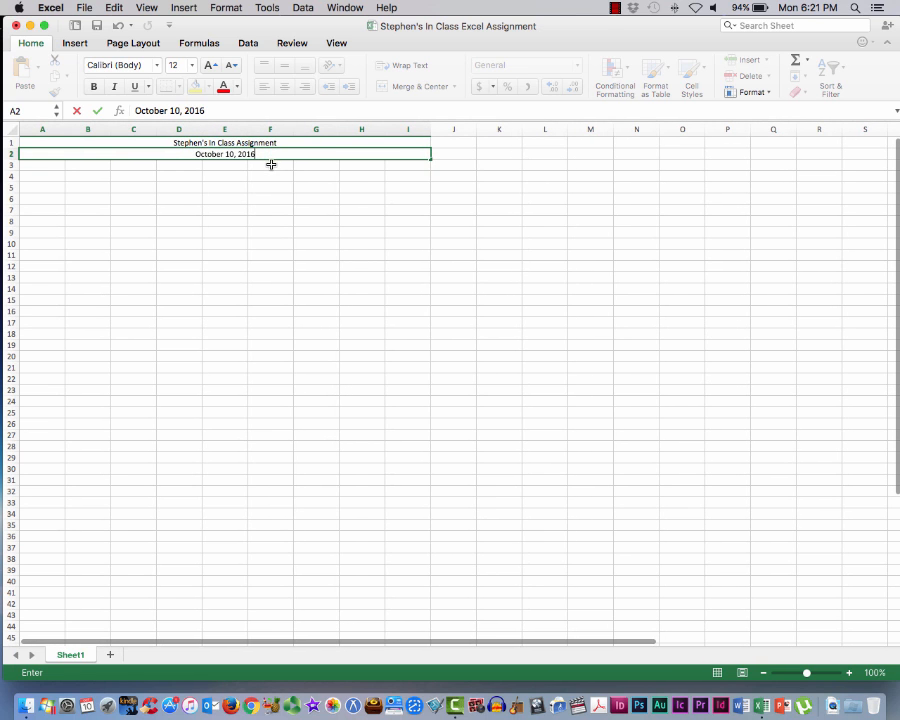
Undo the date entry in row 2, redo it, and save the workbook
left_click(119, 26)
left_click(119, 26)
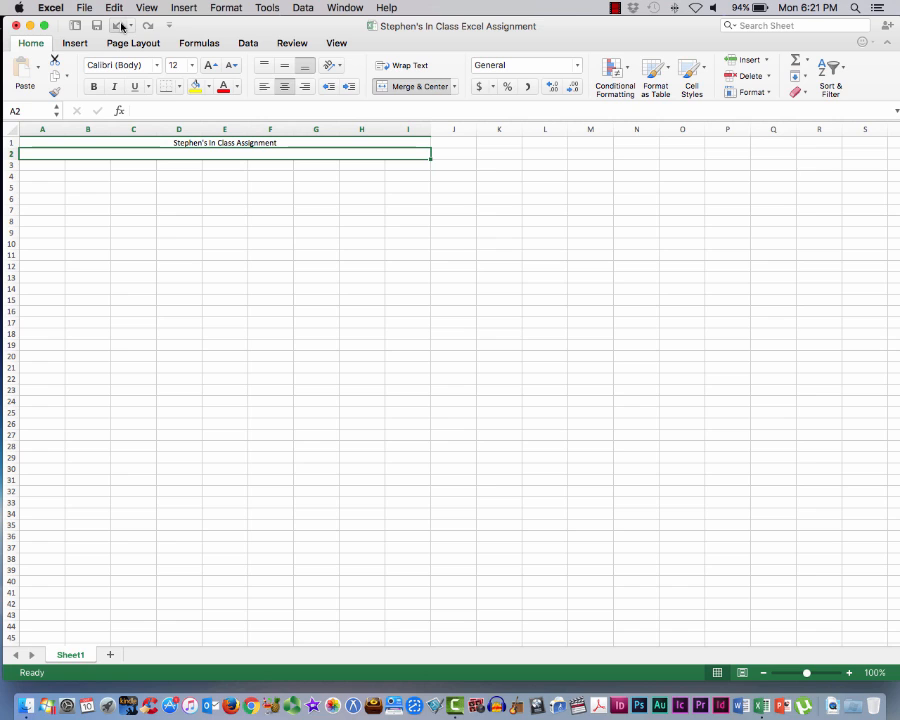
left_click(147, 25)
left_click(147, 25)
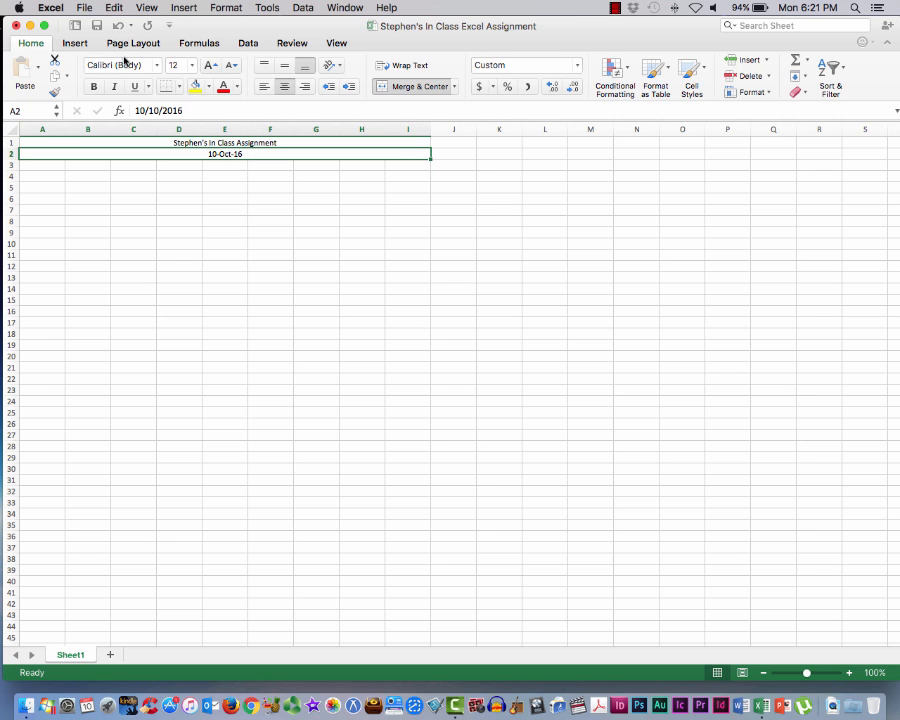
left_click(82, 8)
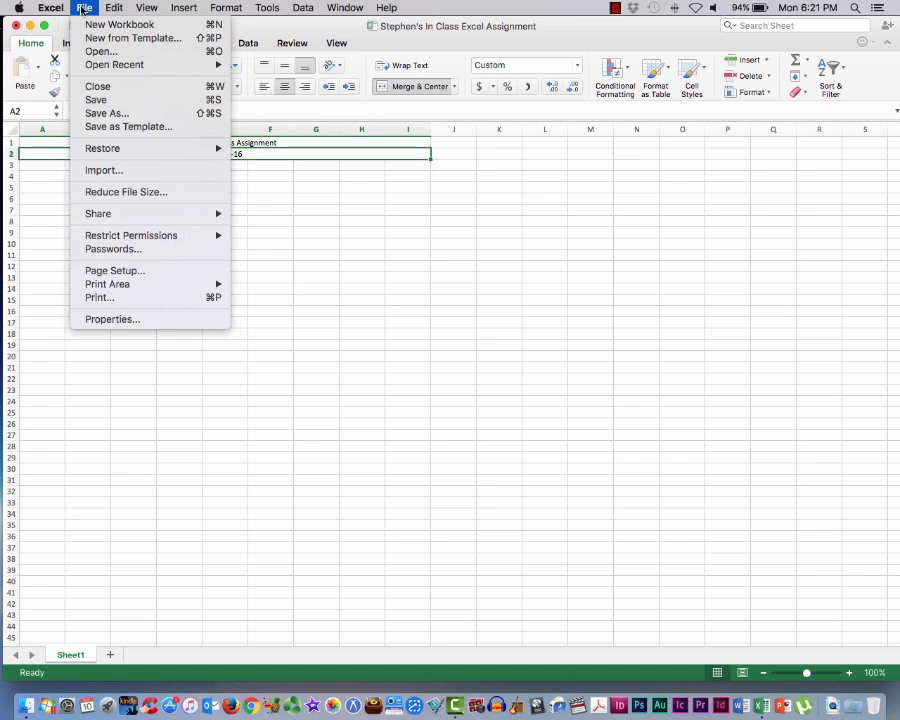
left_click(94, 100)
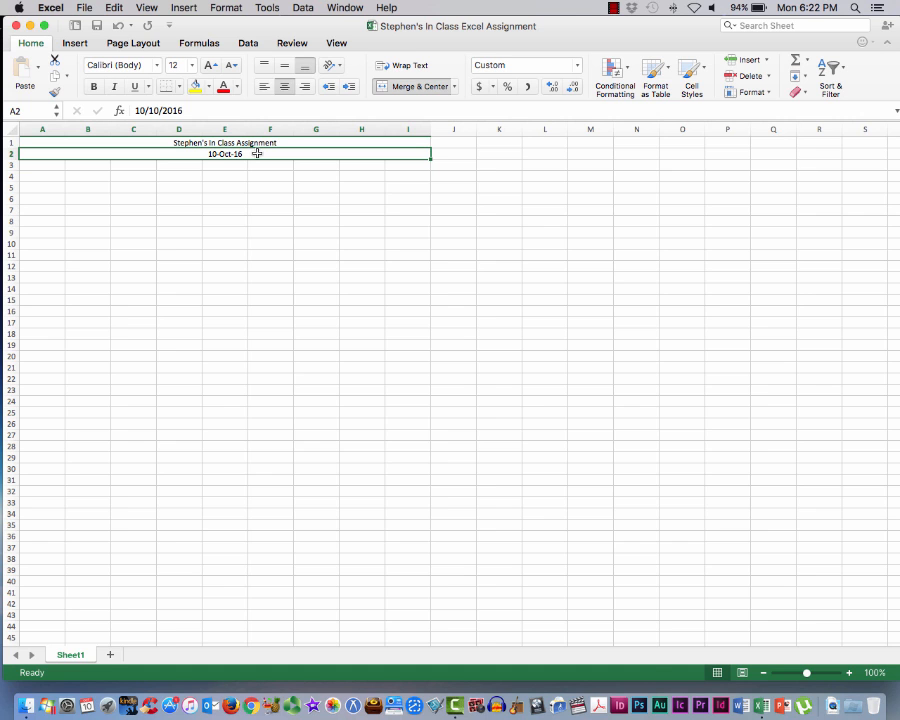
Merge and center cells A4 through I4 and enter the heading "My Budget" there
scroll(242, 201, "down", 1)
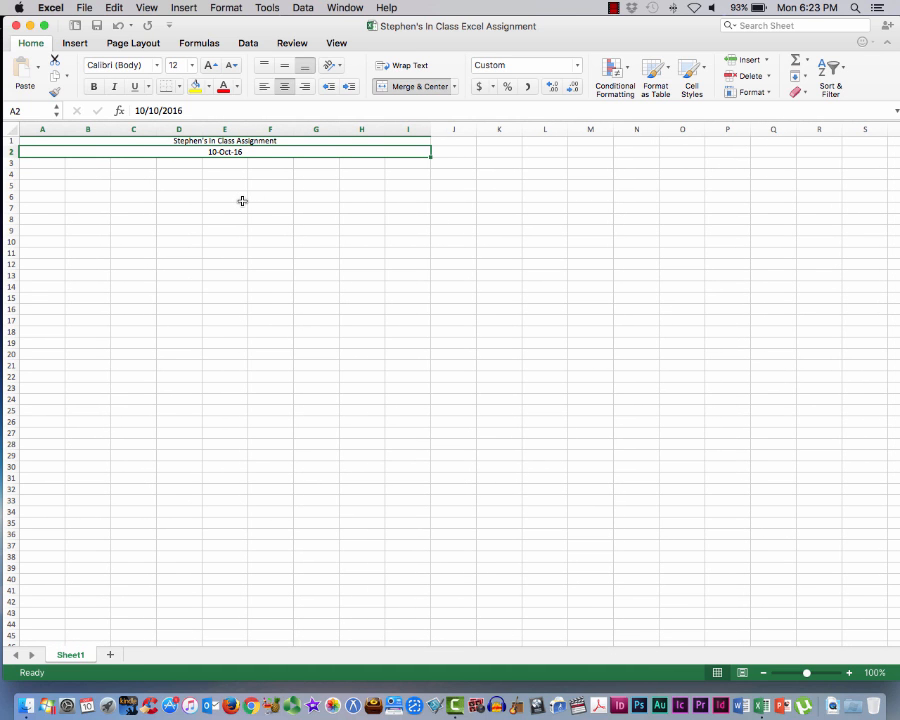
left_click(24, 175)
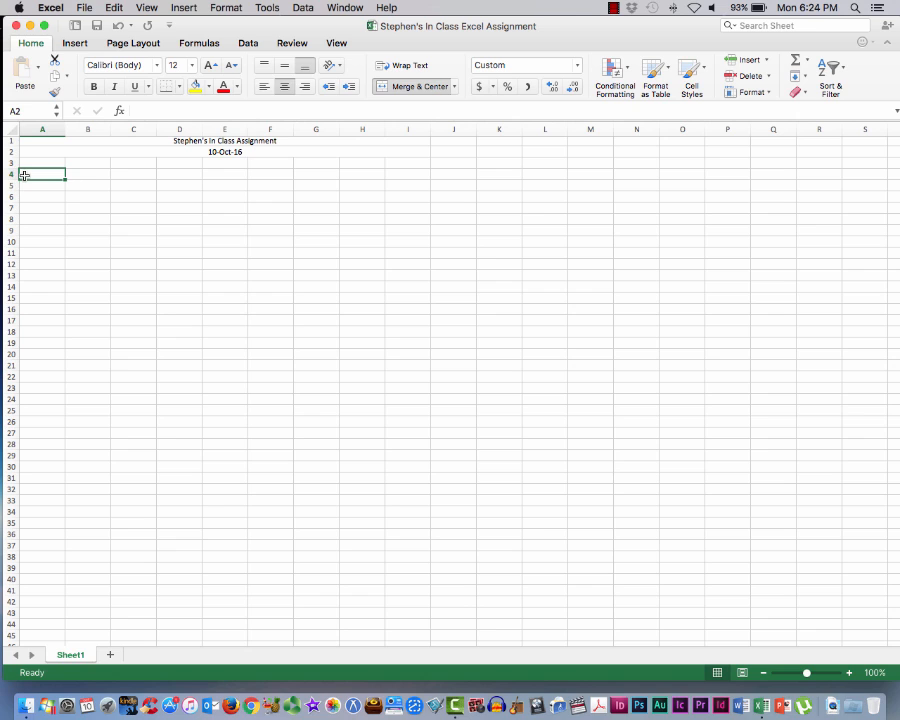
left_click_drag(24, 175, 415, 172)
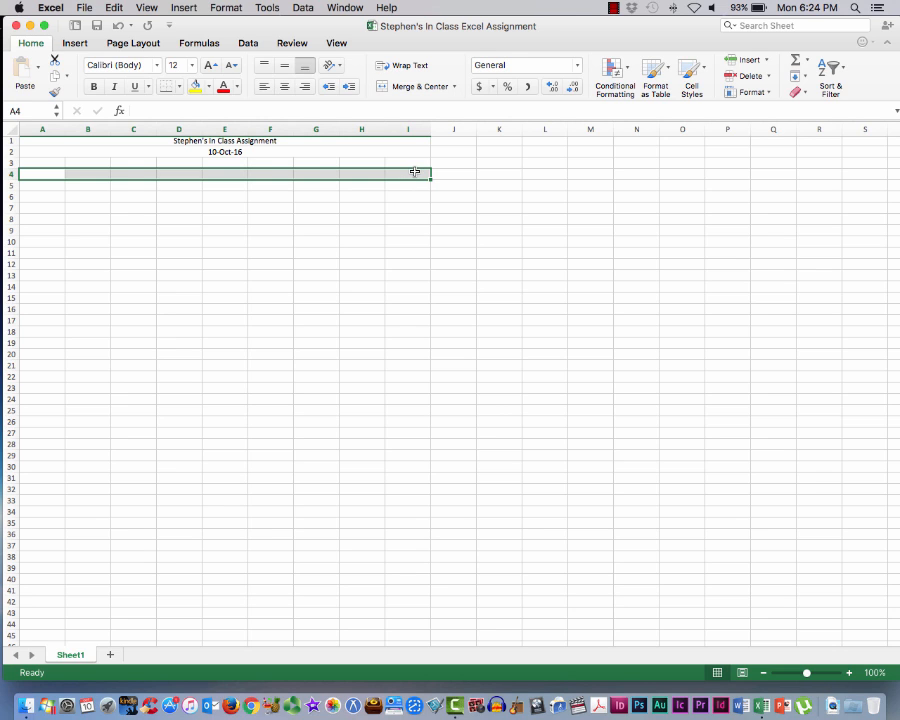
left_click(424, 87)
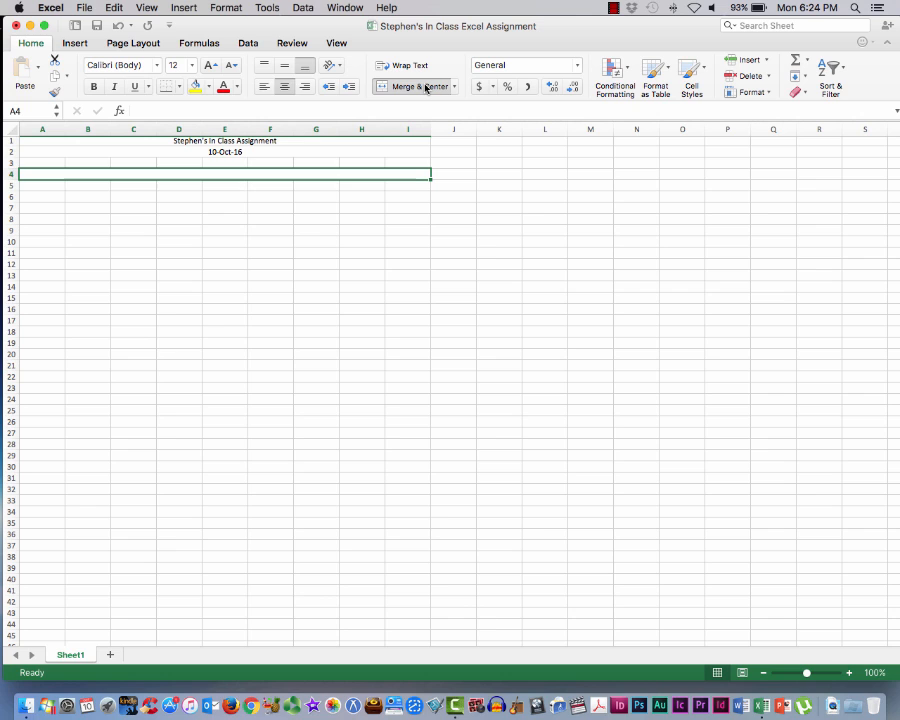
type("My")
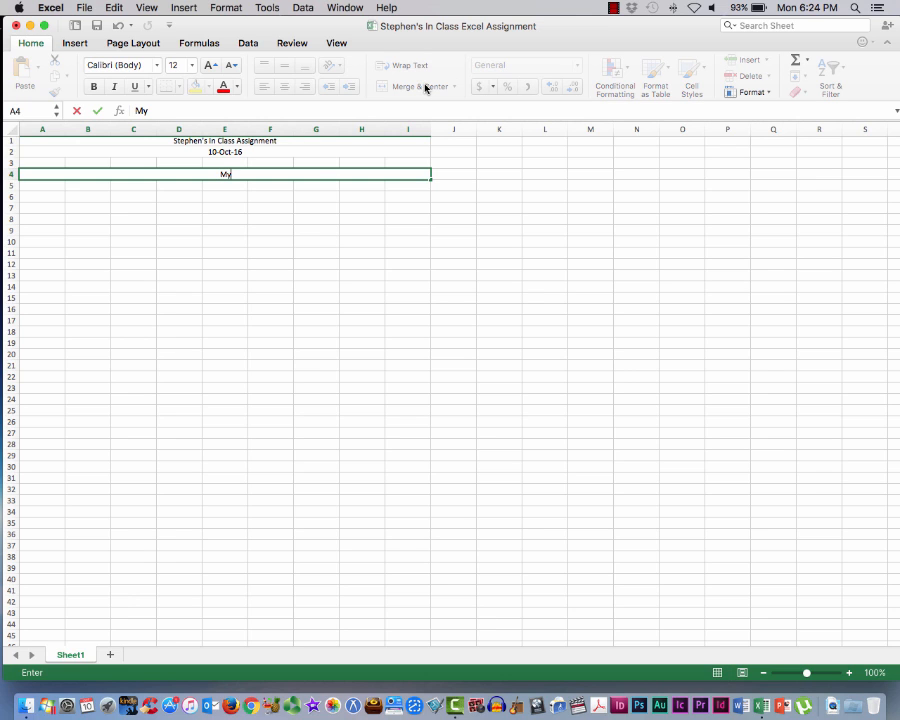
type(" Budget")
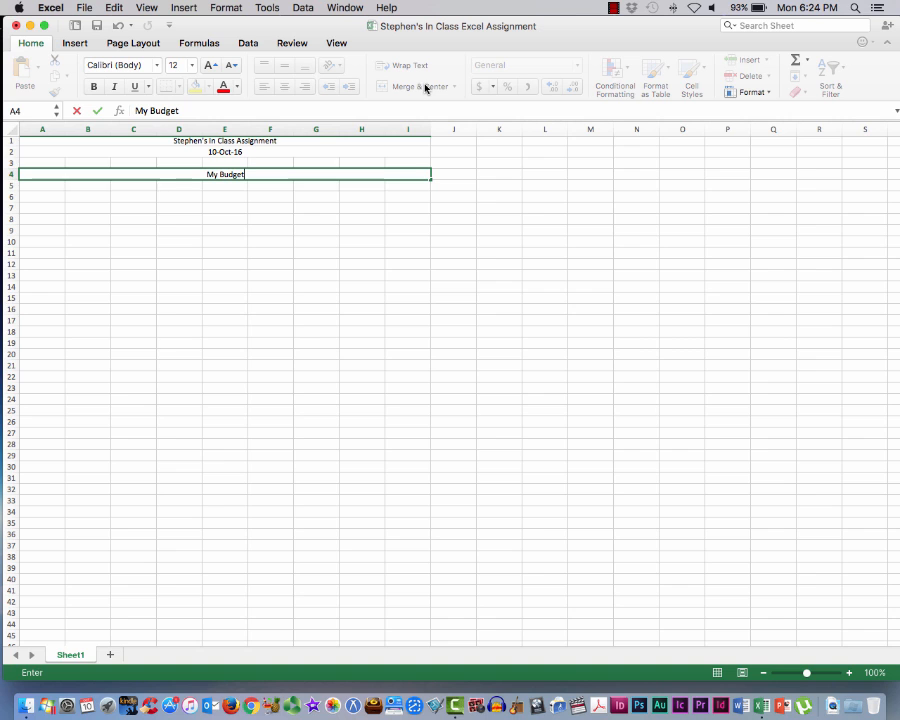
Merge and center cells A5 through I5 directly below the budget heading
scroll(381, 161, "up", 1)
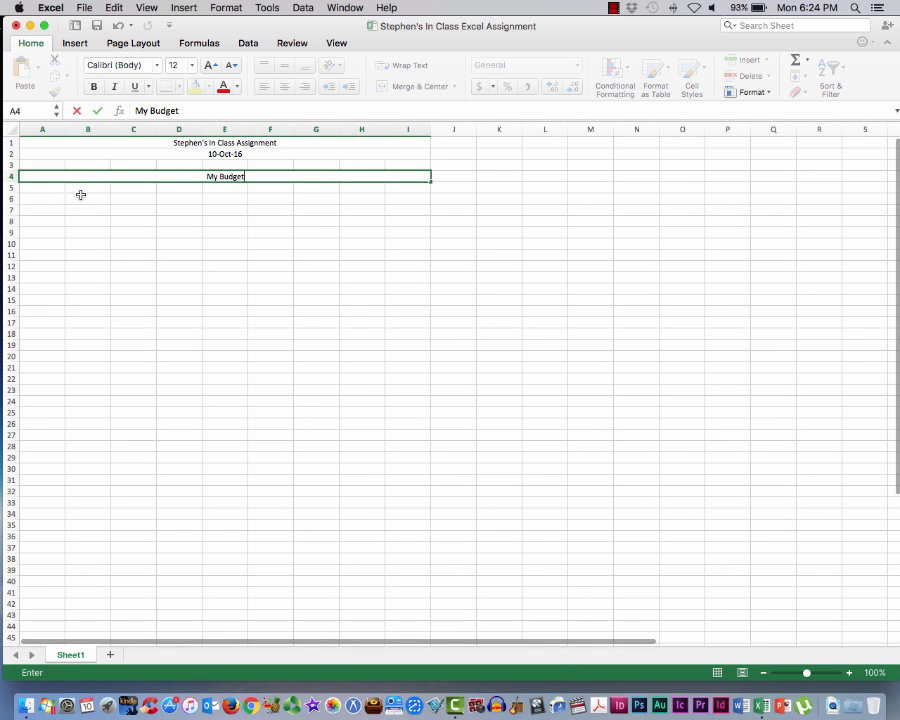
left_click(41, 187)
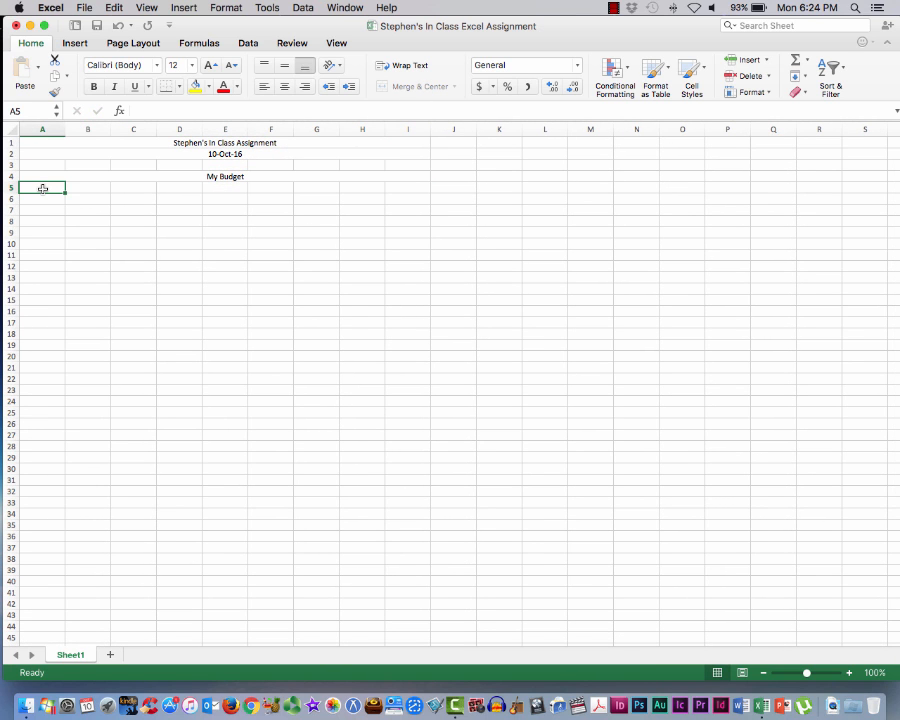
left_click_drag(43, 188, 343, 192)
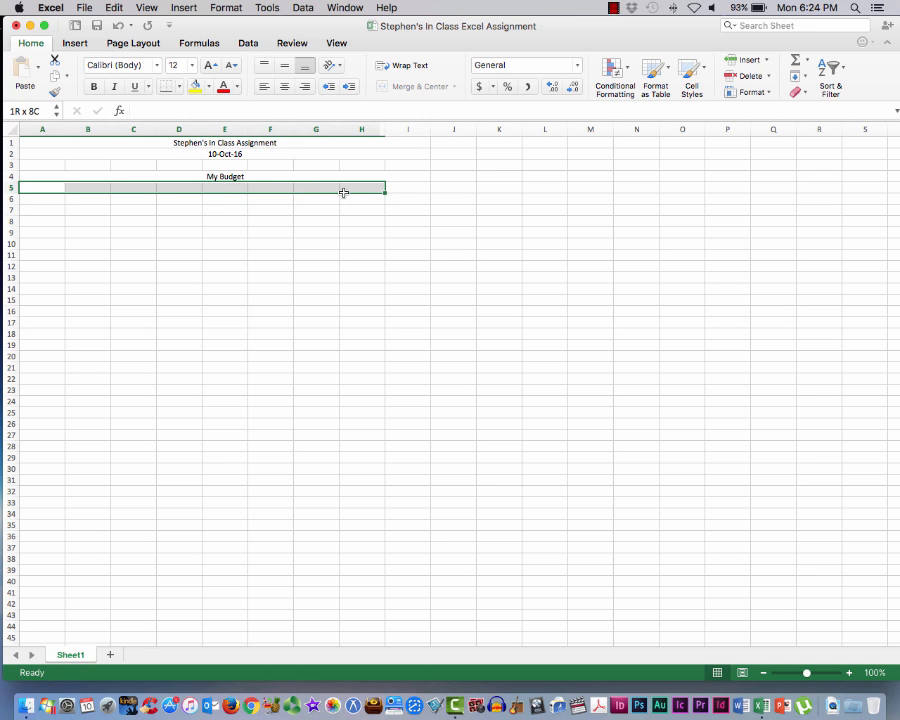
left_click_drag(343, 192, 419, 192)
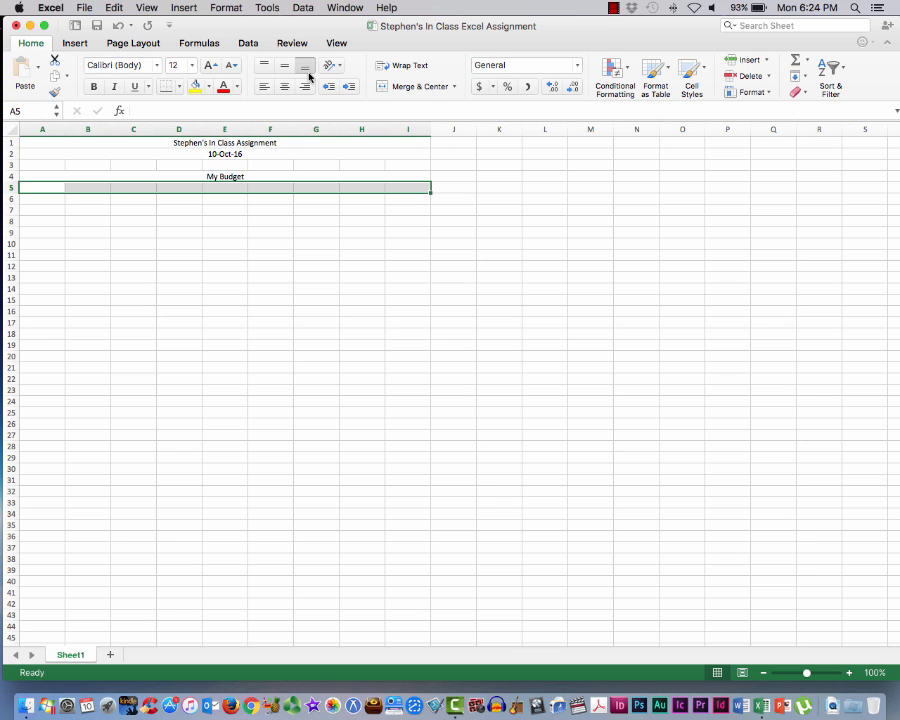
left_click(400, 86)
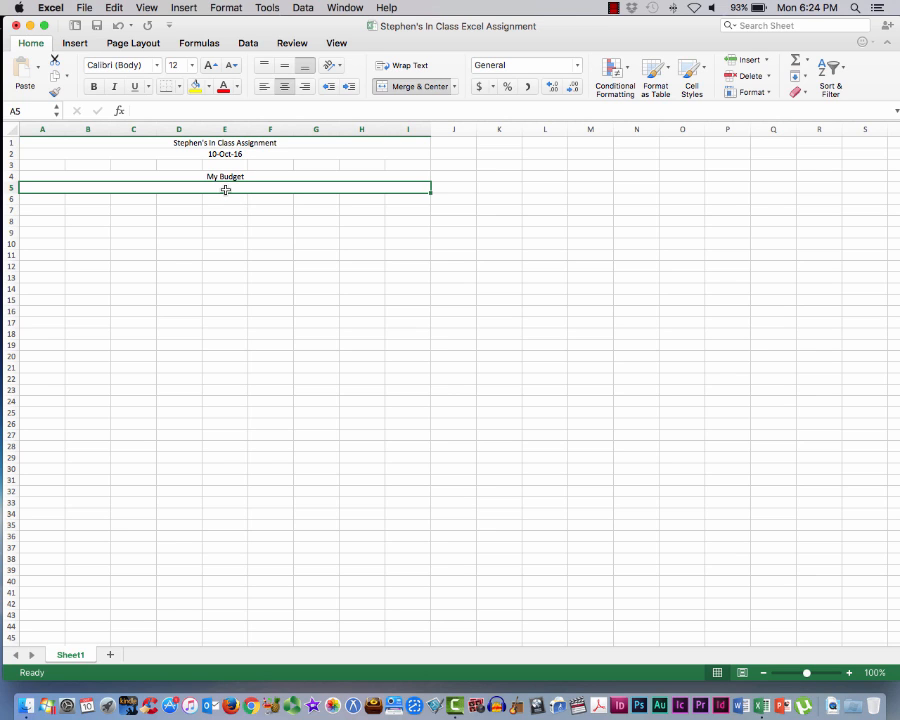
Enter "January through March 2016" in the merged cell in row 5 and save the workbook
type("January")
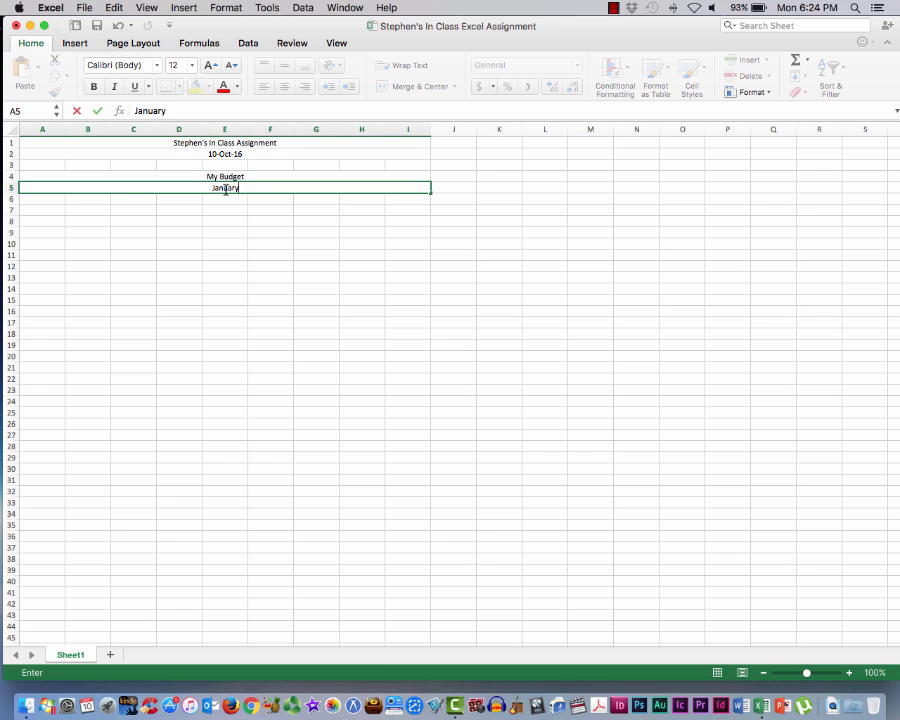
type(" through March")
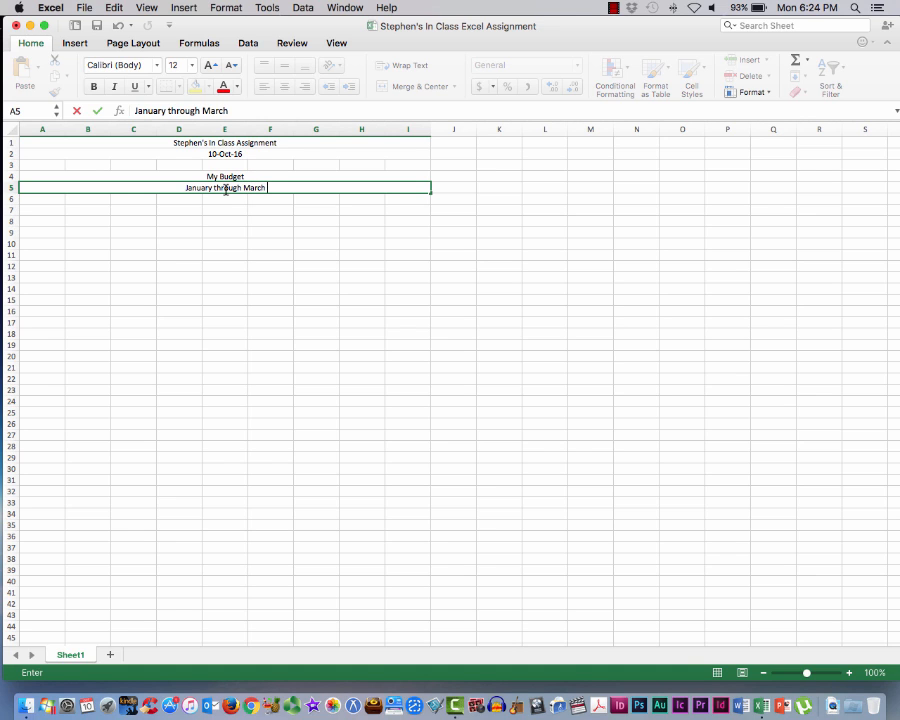
type(" 201")
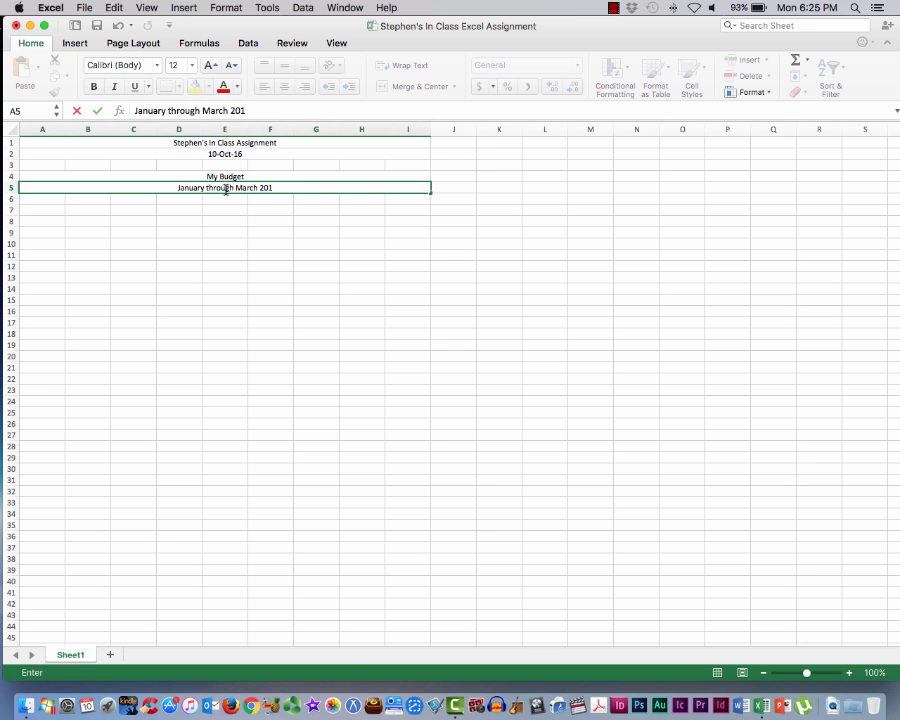
type("6")
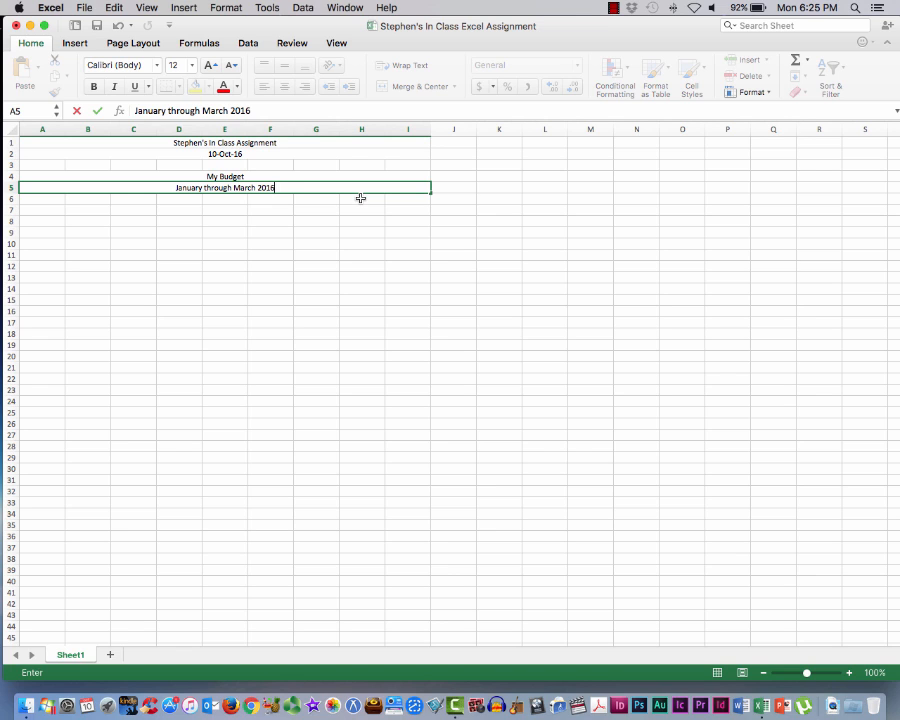
left_click(450, 188)
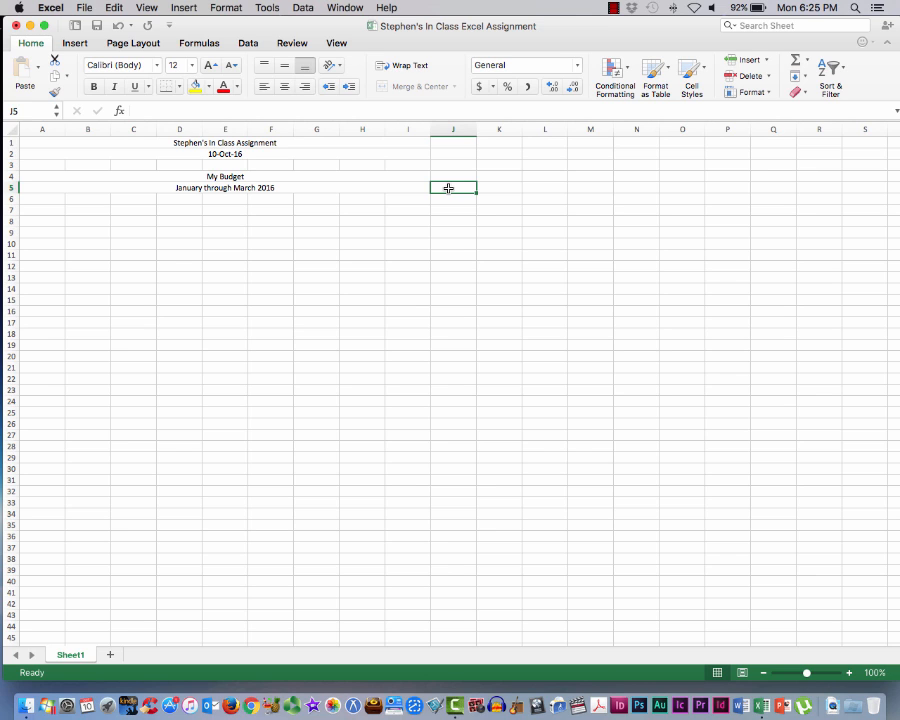
left_click(84, 8)
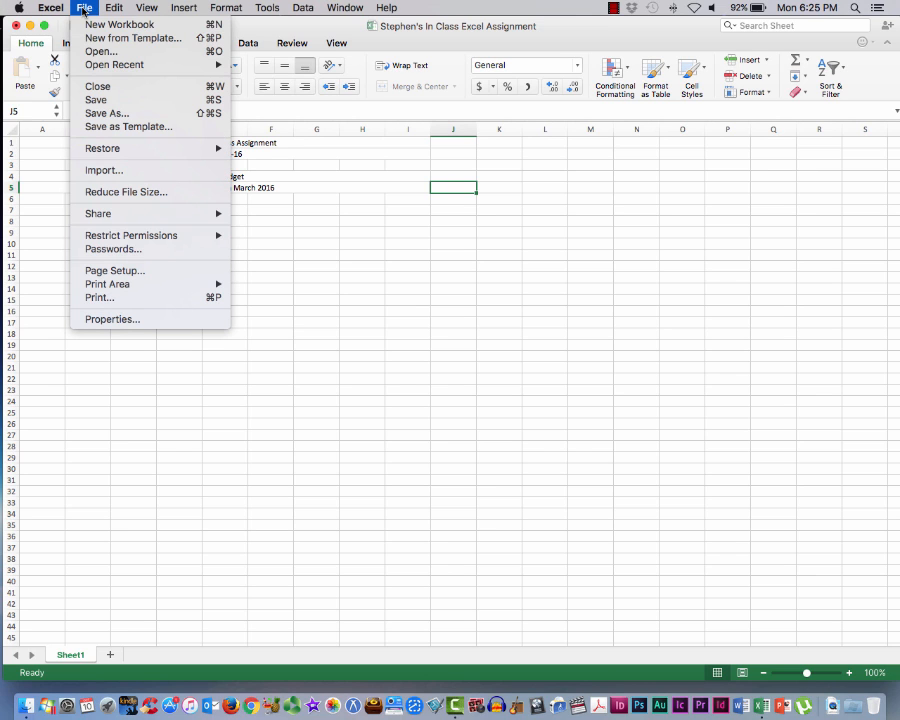
left_click(96, 101)
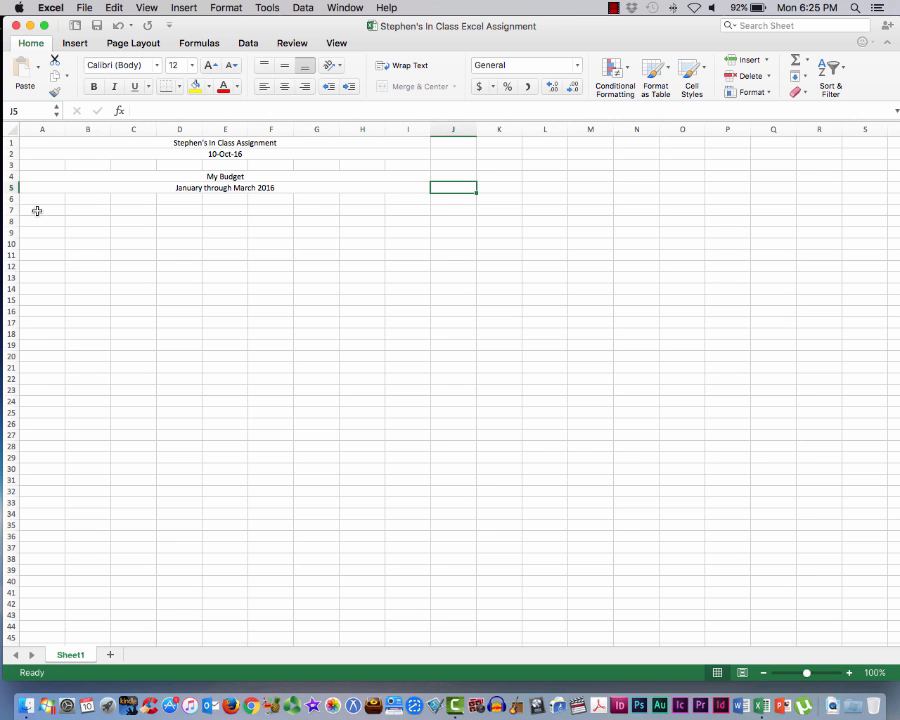
Merge cells A7 through C7 into one cell with the Merge Cells option
left_click(36, 211)
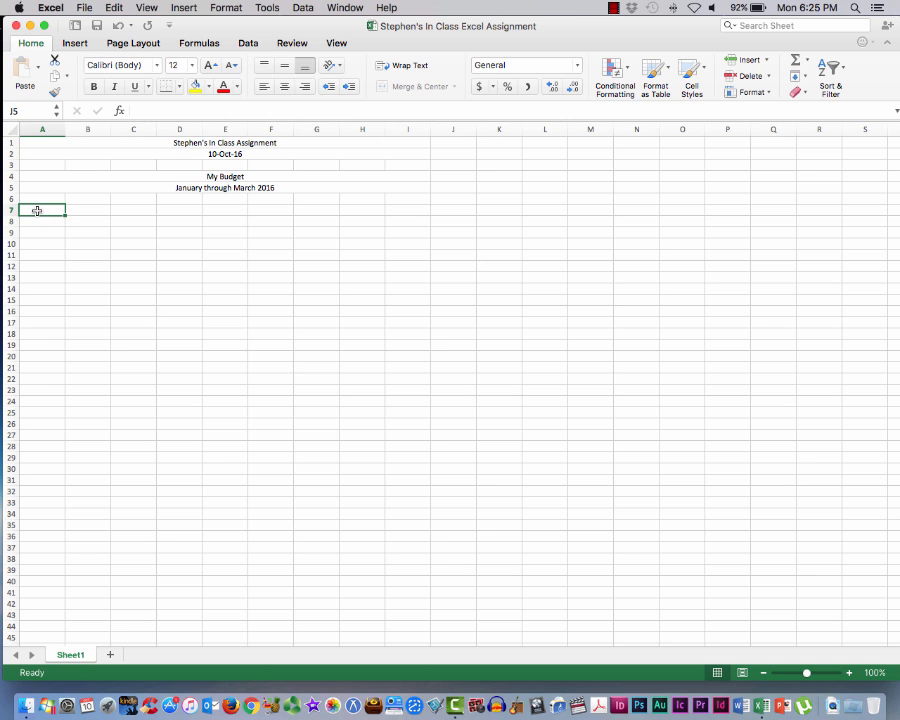
left_click_drag(36, 211, 99, 210)
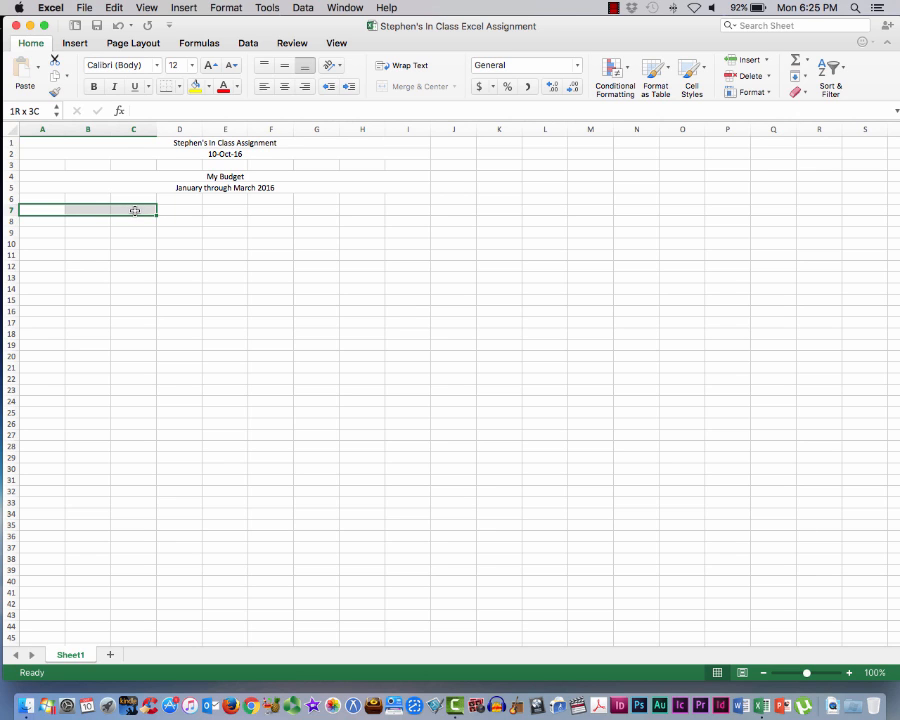
left_click_drag(134, 210, 134, 210)
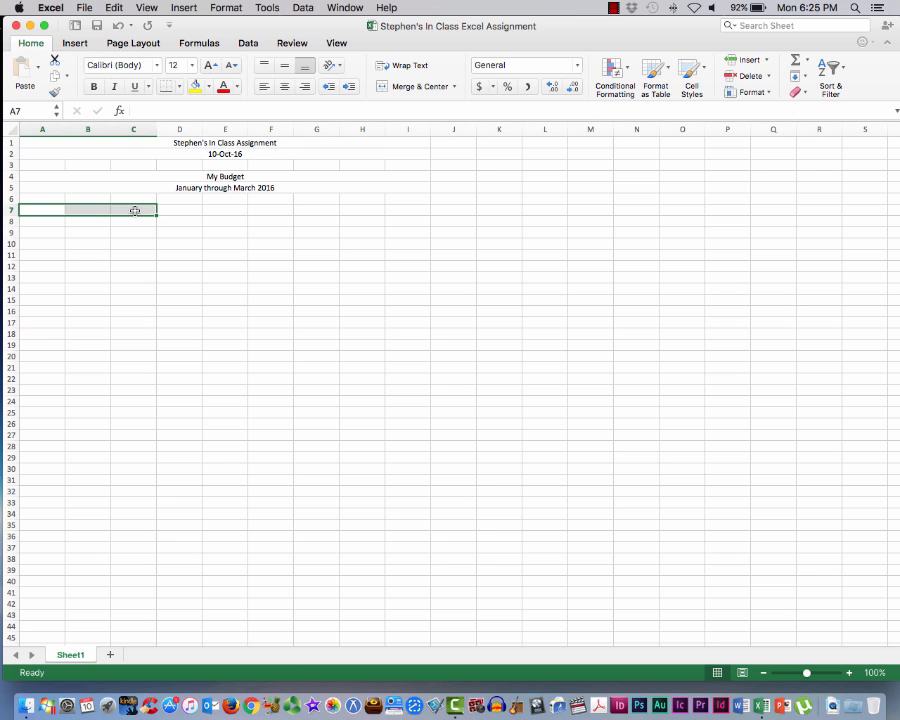
left_click(454, 87)
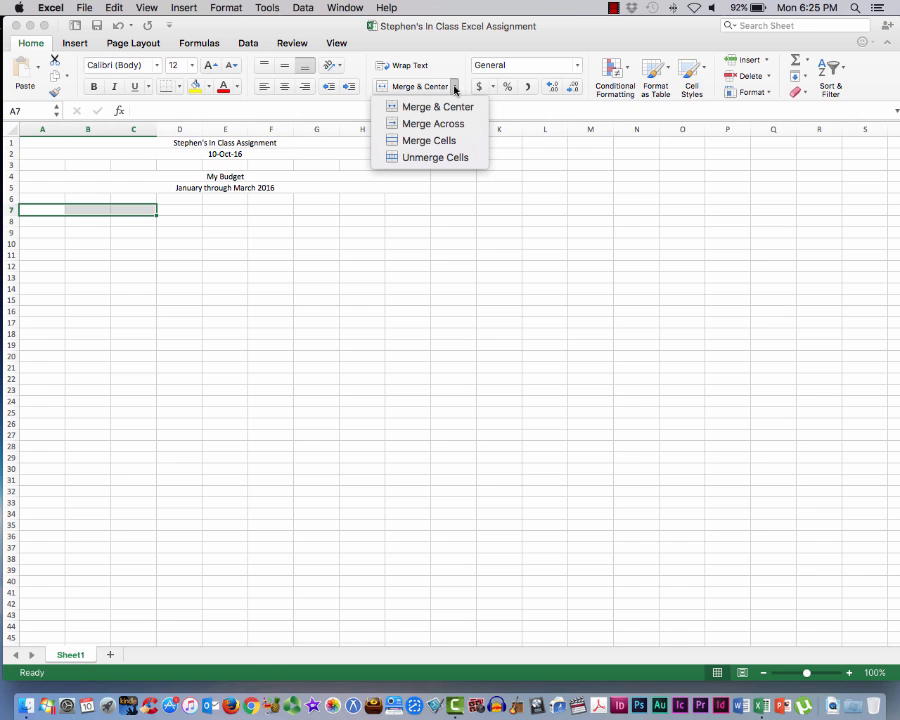
left_click(426, 143)
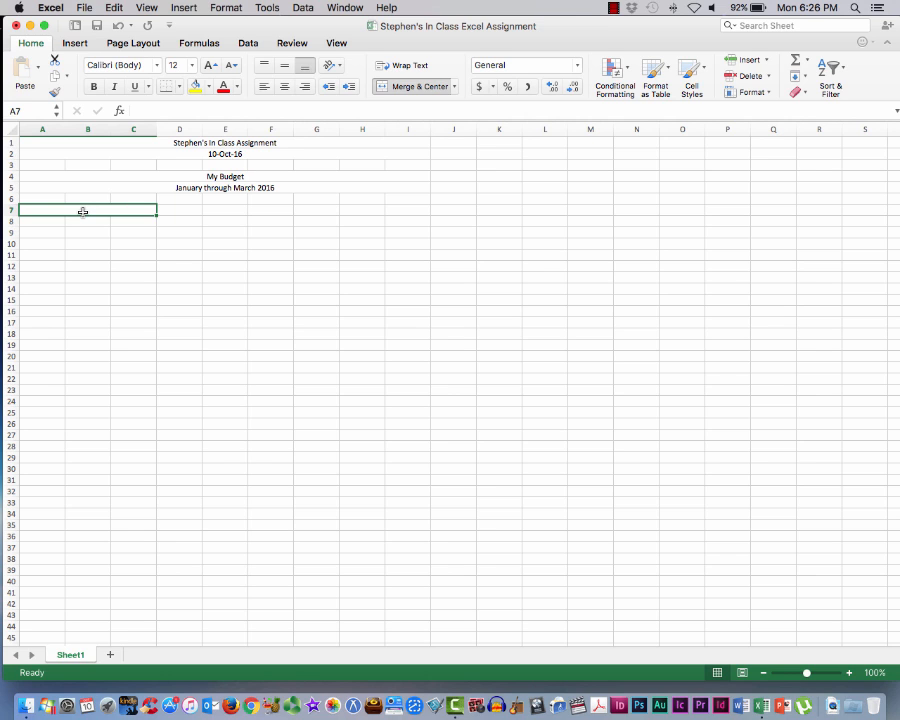
Enter the label "My Monthly Income" in the merged cell A7
type("My M")
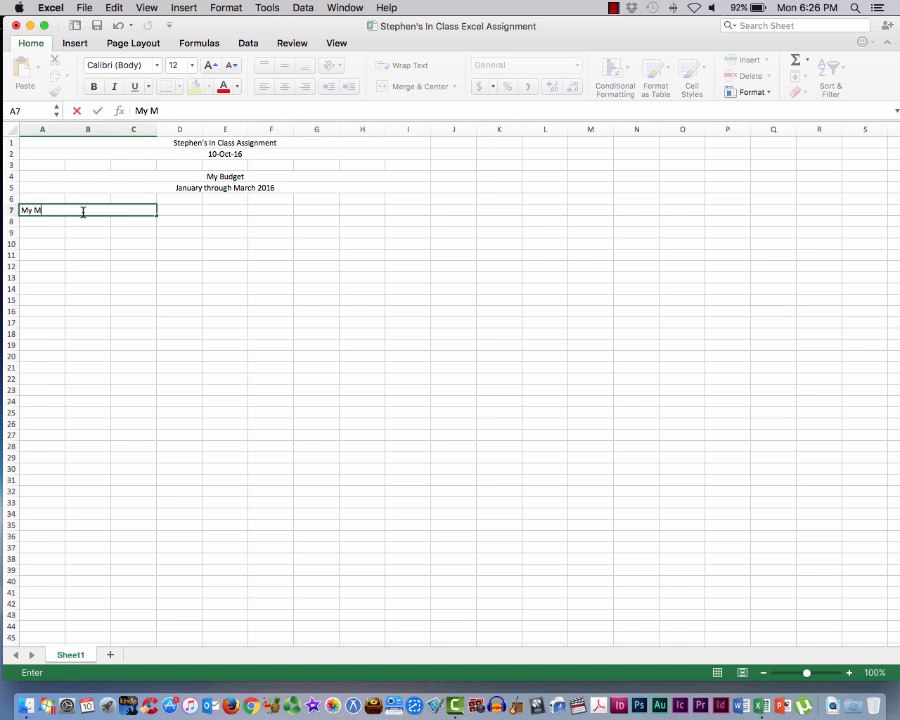
type("onthly Income")
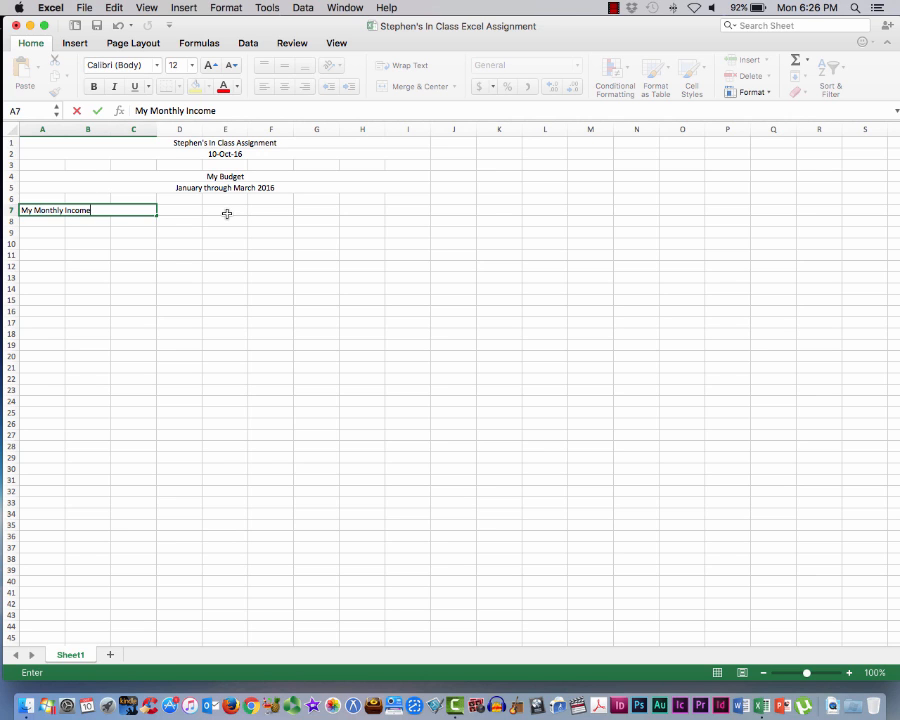
Enter the monthly income amount 2,500.00 in cell E7
left_click(227, 213)
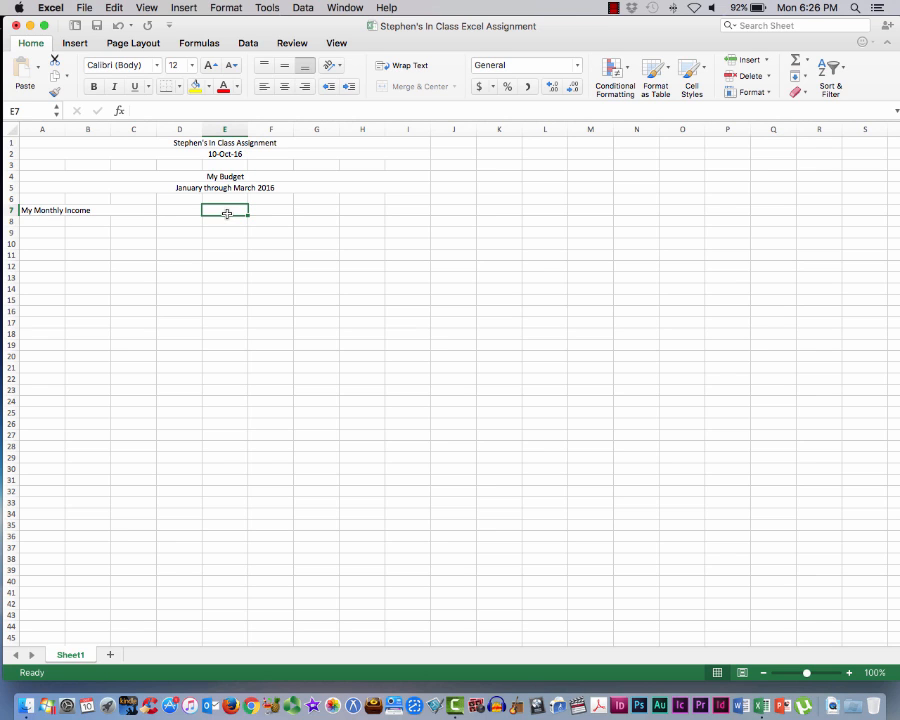
type("2,")
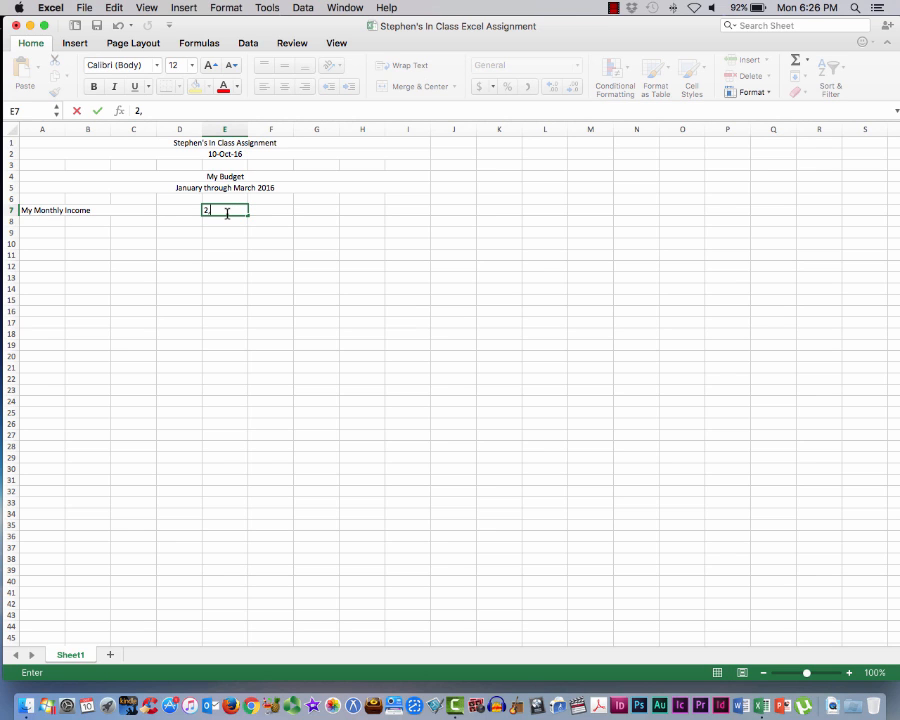
type("500.00")
key("Tab")
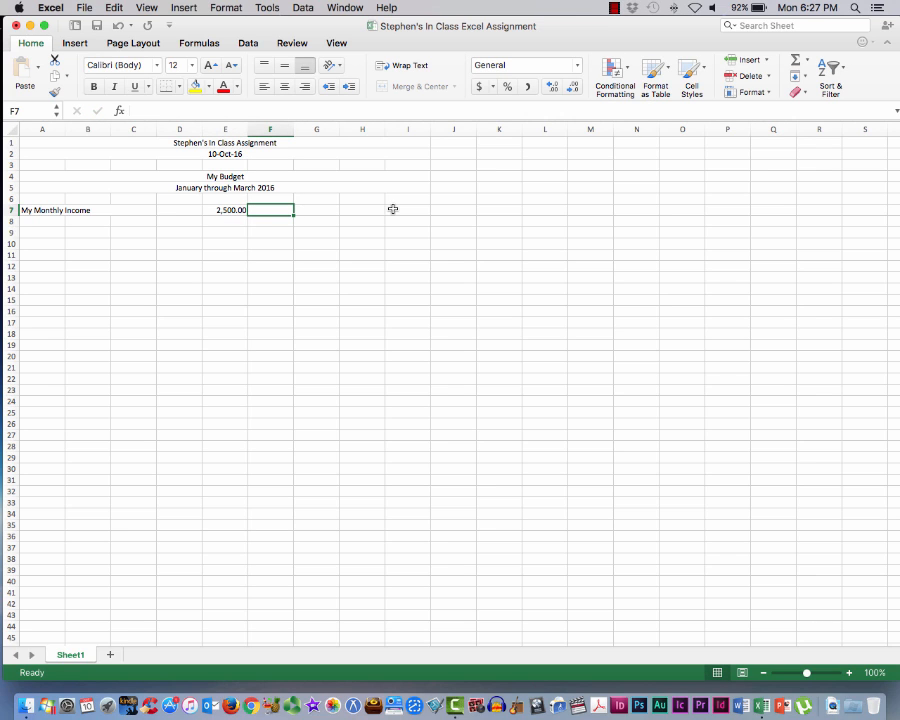
scroll(393, 209, "down", 1)
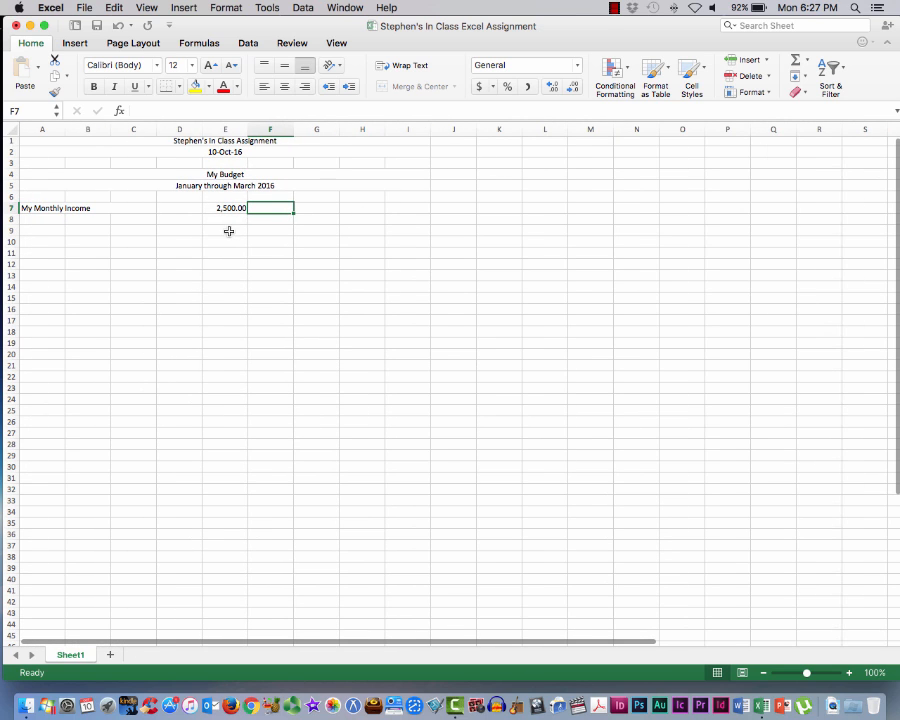
left_click(185, 220)
left_click(235, 221)
left_click(272, 228)
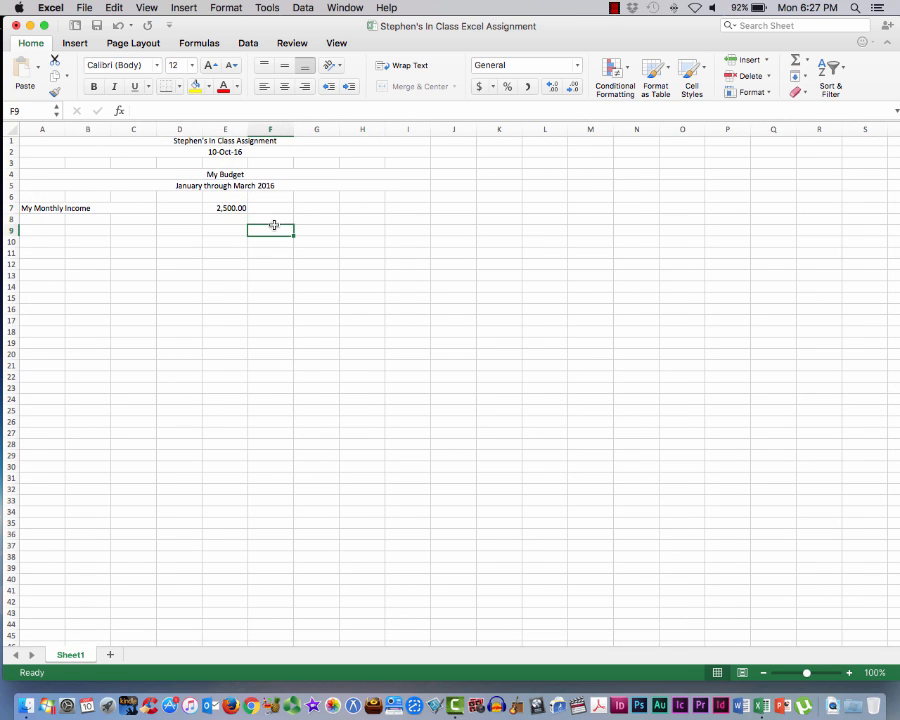
left_click(229, 205)
left_click(186, 205)
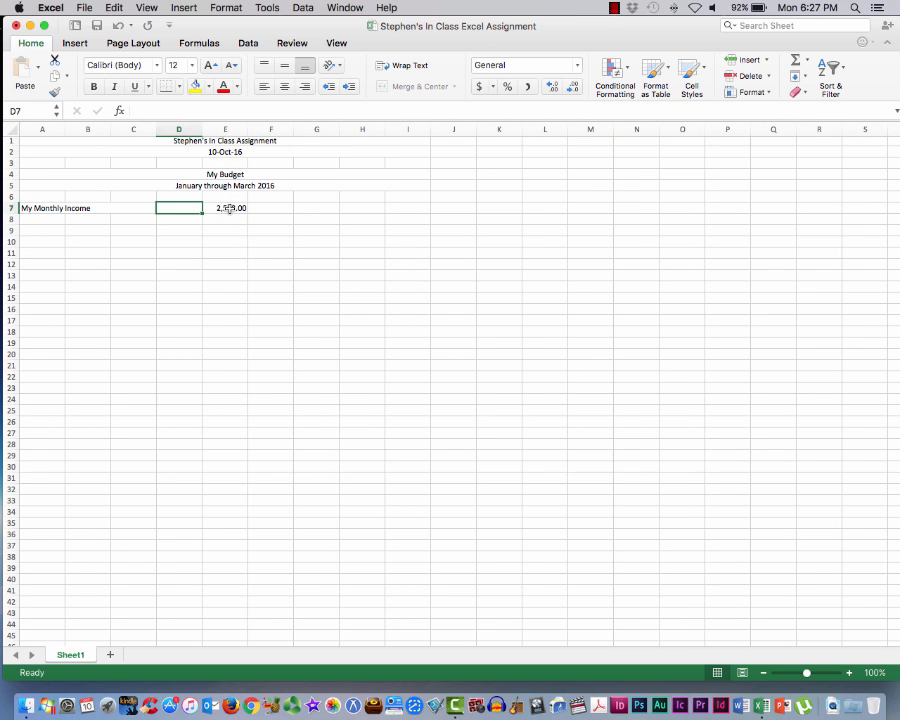
left_click(229, 207)
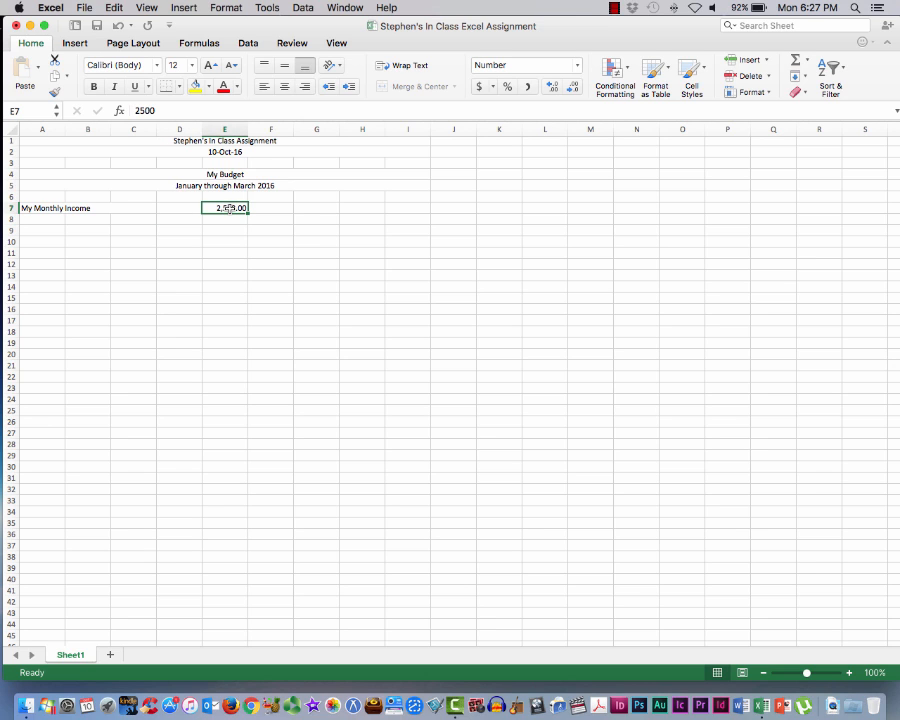
key("Right")
key("Right")
key("Right")
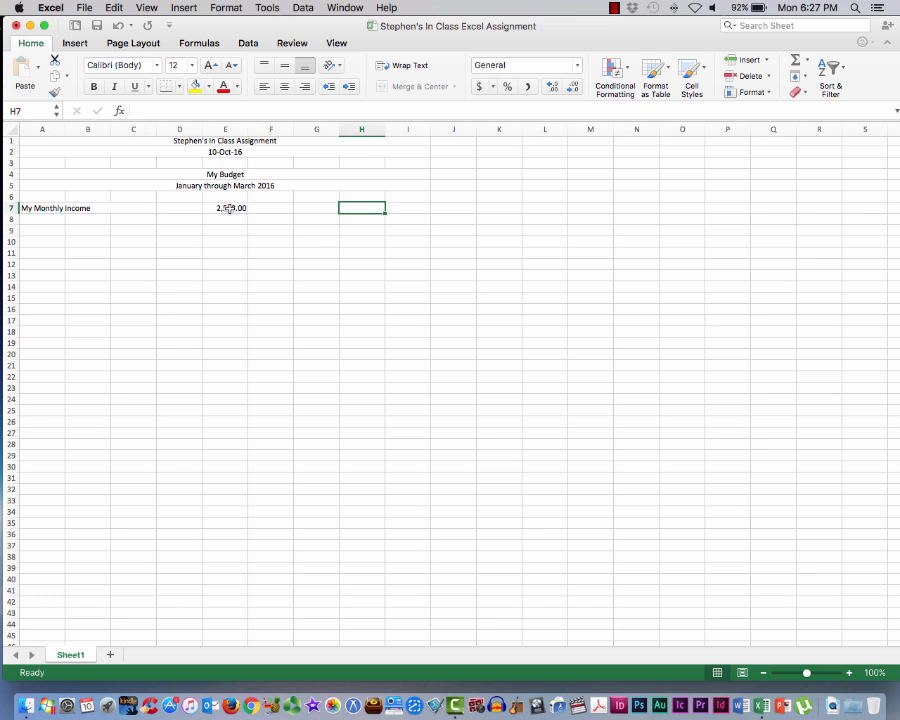
key("Down")
key("Down")
key("Left")
key("Left")
key("Left")
key("Left")
key("Left")
key("Left")
key("Left")
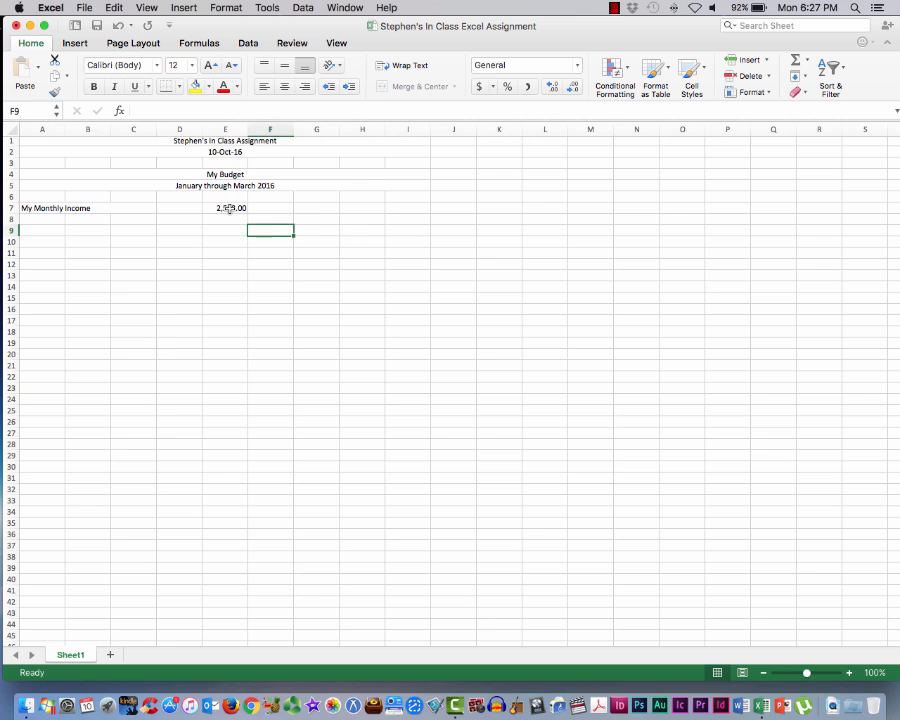
key("Up")
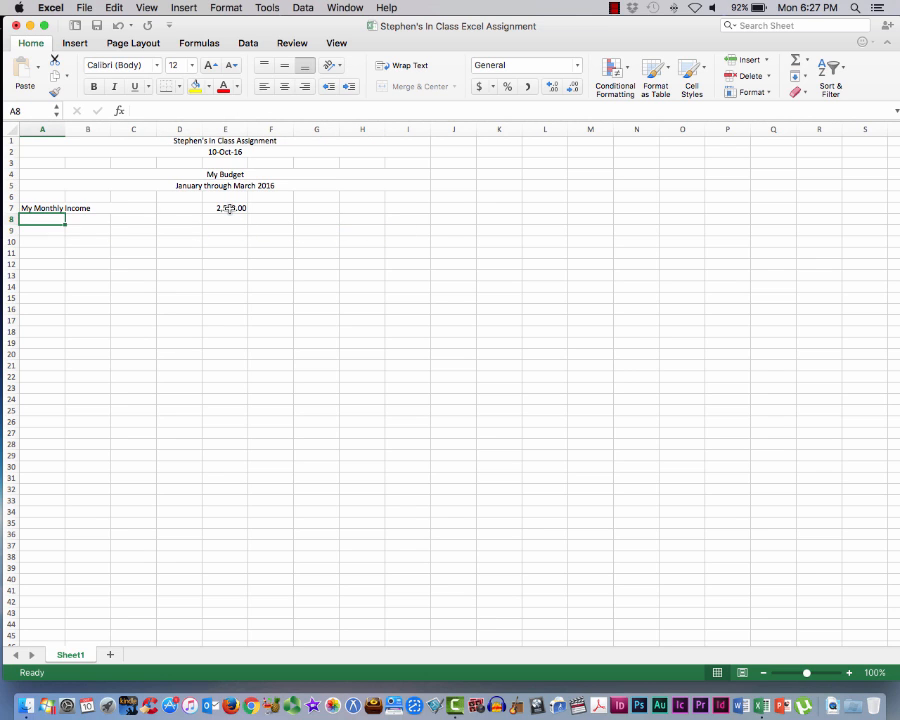
key("Right")
key("Right")
key("Right")
key("Right")
key("Right")
key("Right")
key("Right")
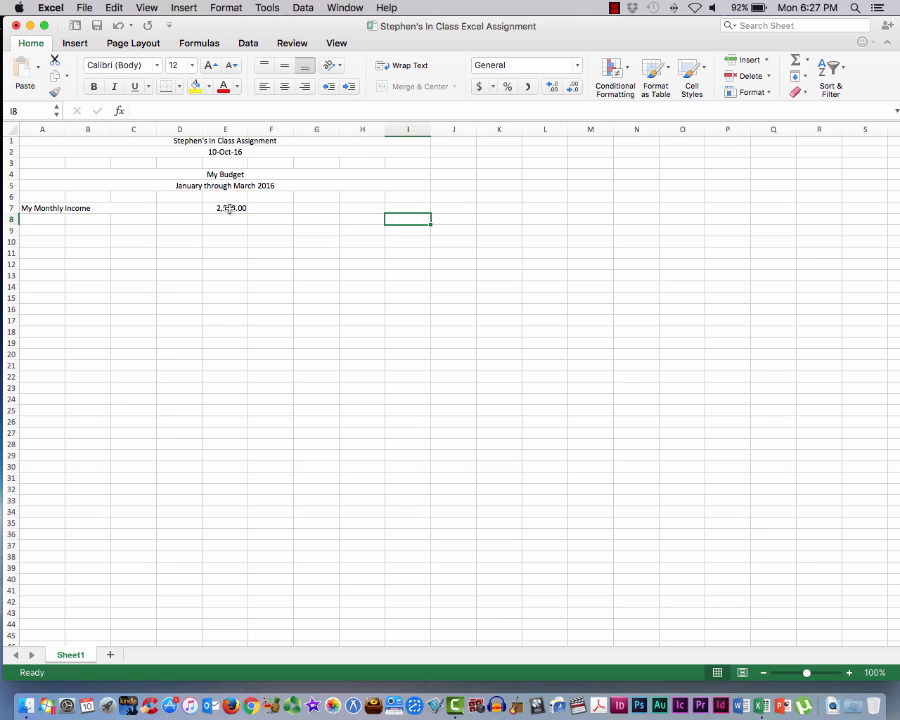
key("Up")
key("Left")
key("Left")
key("Left")
key("Left")
key("Left")
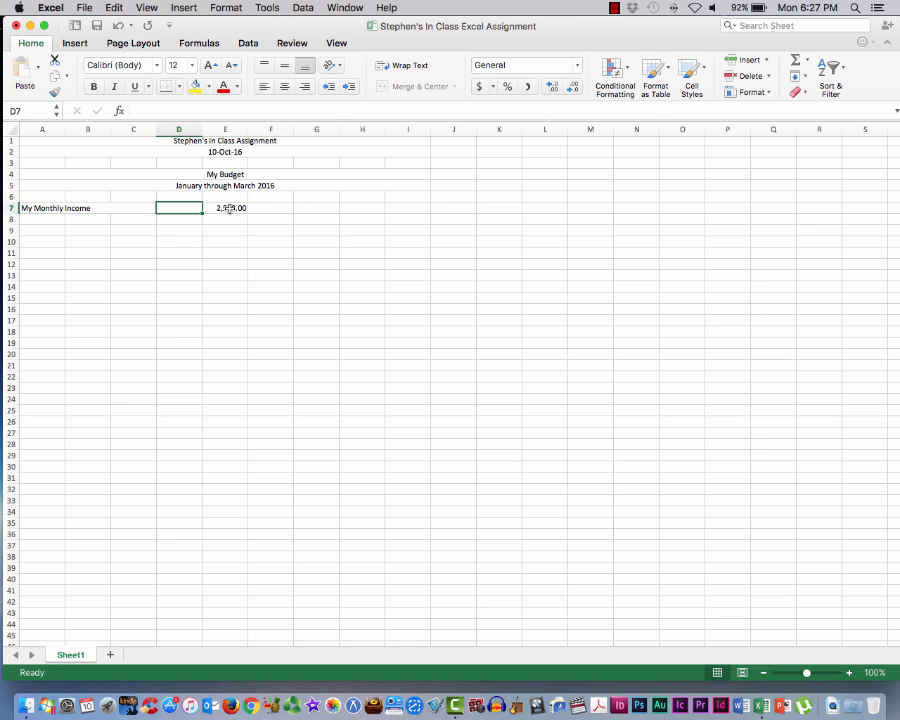
Format the income amount in cell E7 with the $ English (United States) accounting format
key("Right")
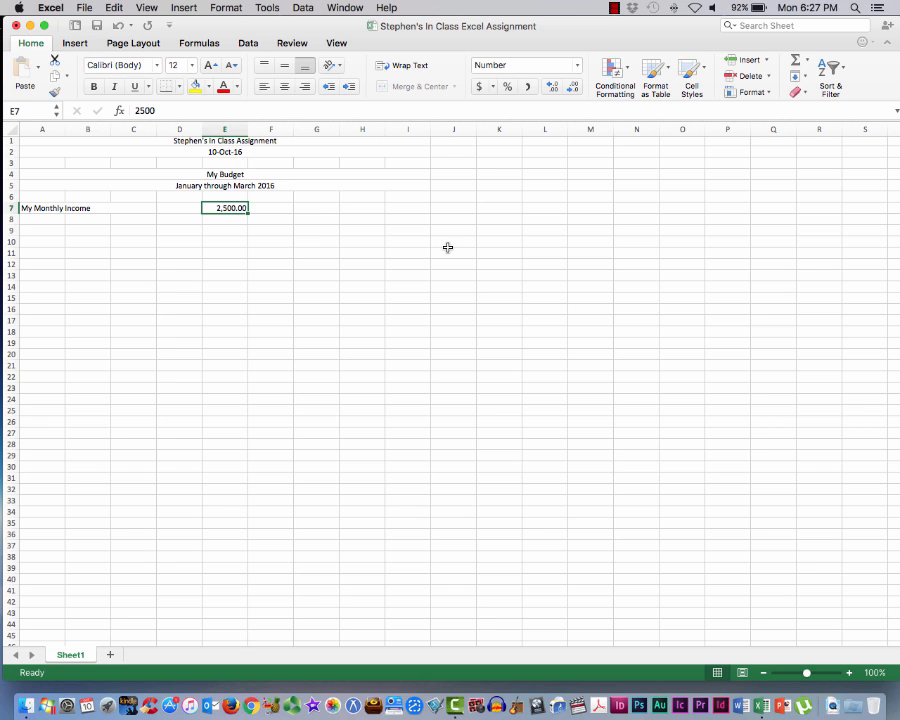
left_click(493, 88)
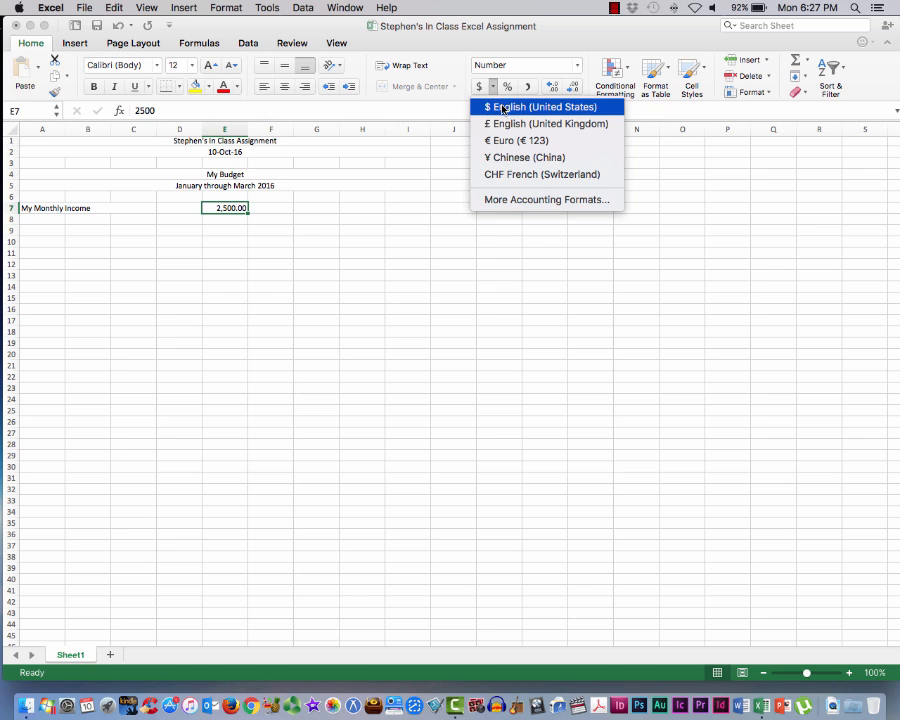
left_click(503, 107)
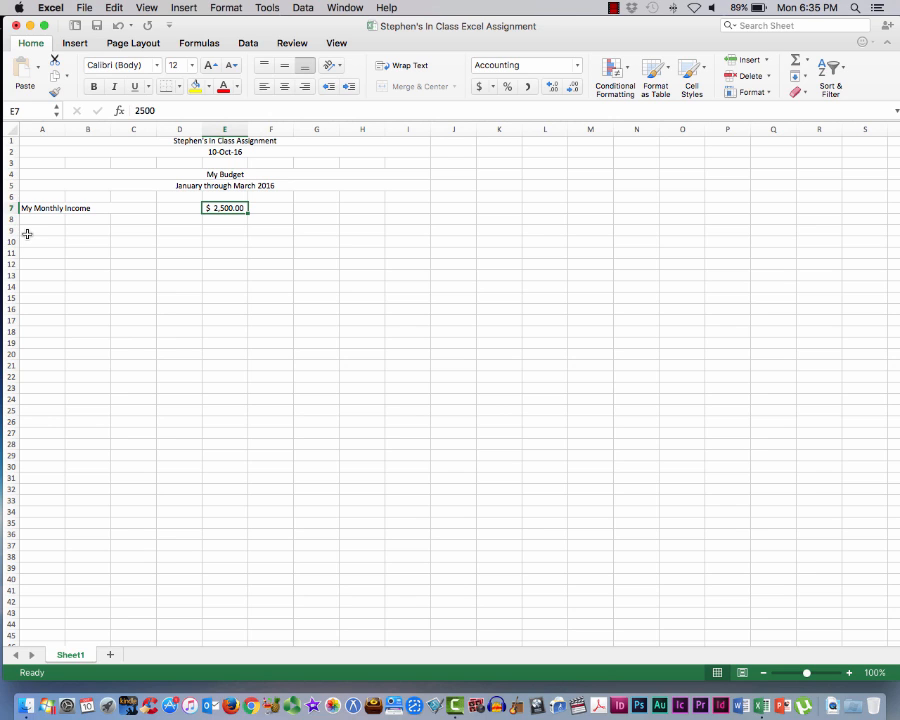
Enter the column headings January, February, March and Totals in cells D9 through G9
left_click(167, 230)
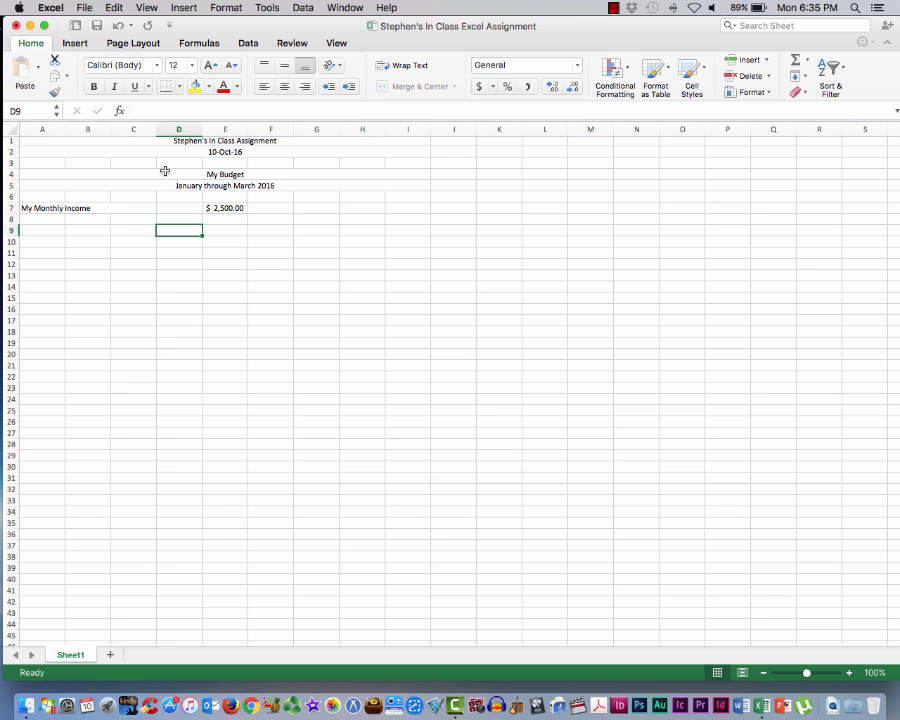
type("January")
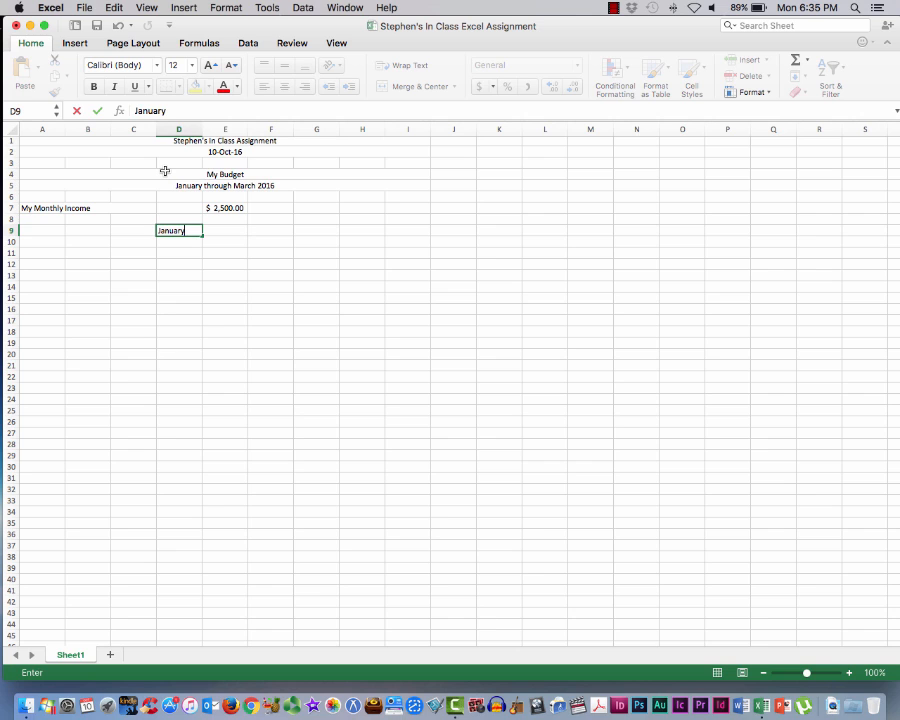
key("Tab")
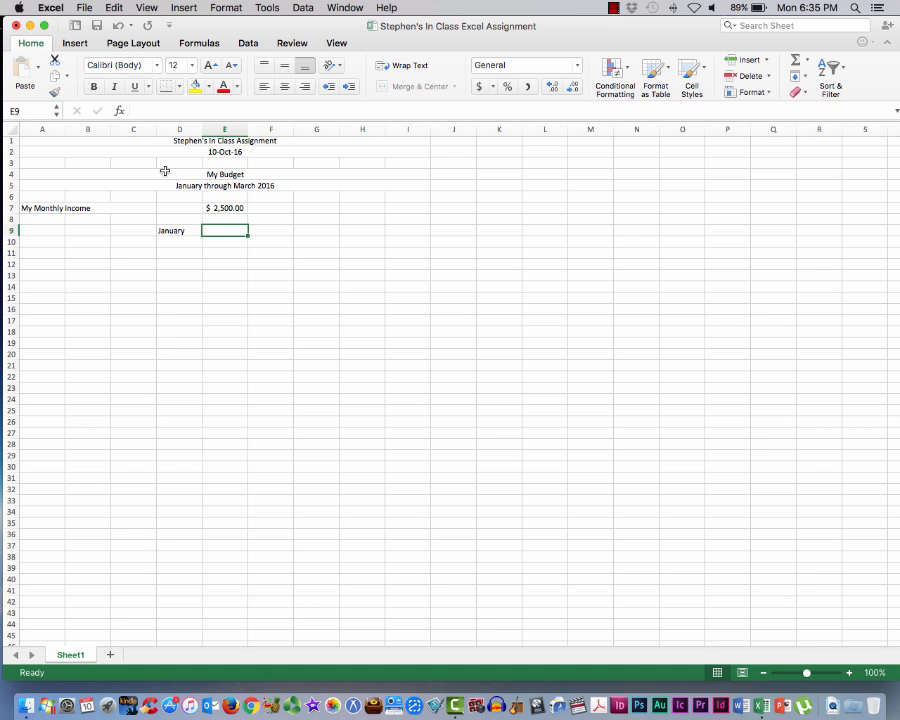
type("Februar")
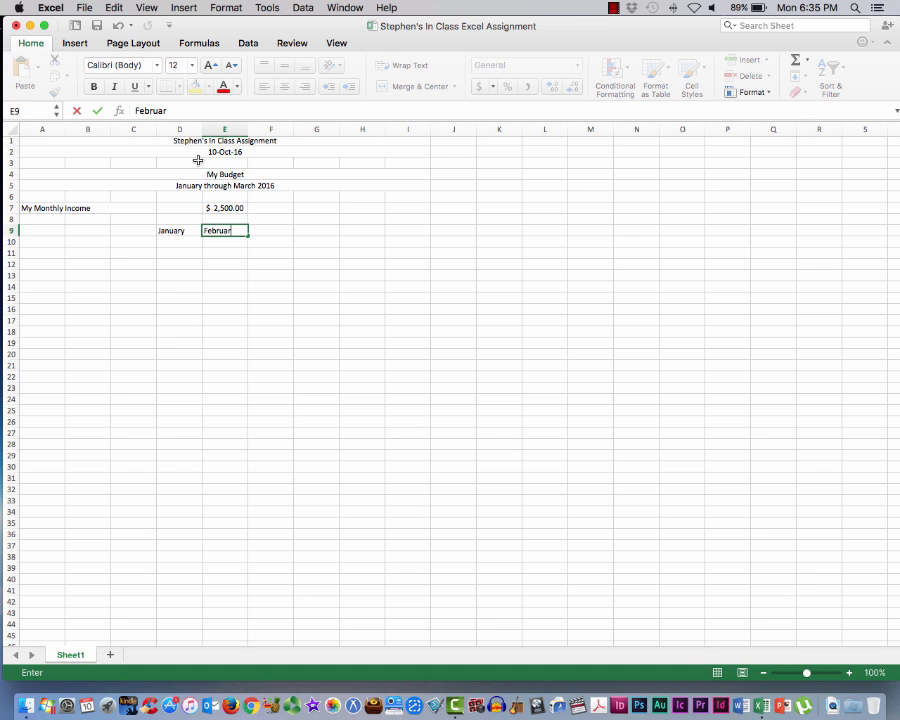
type("y")
key("Tab")
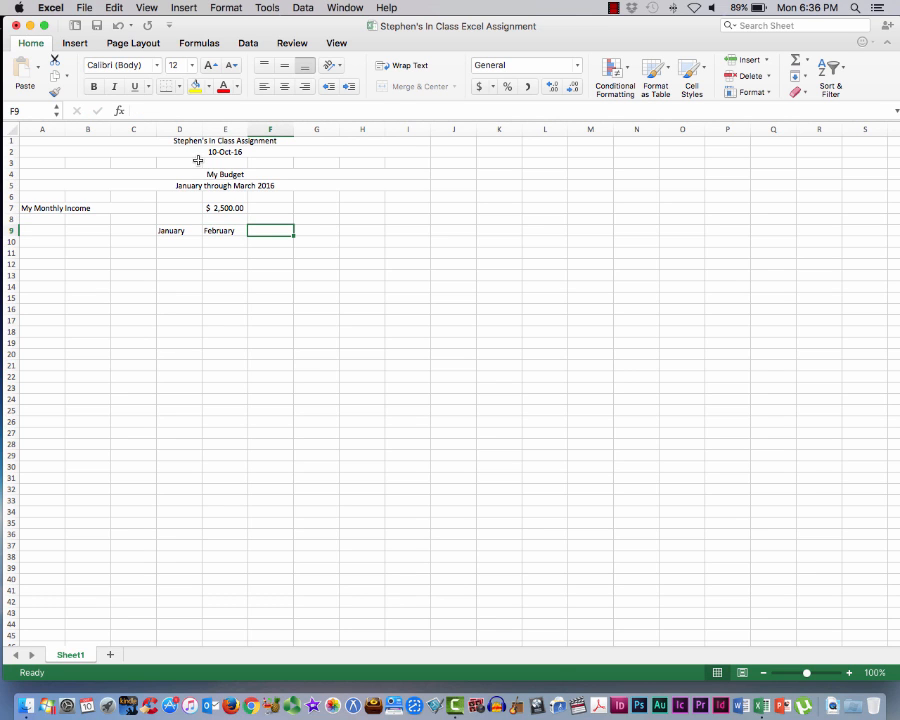
type("March")
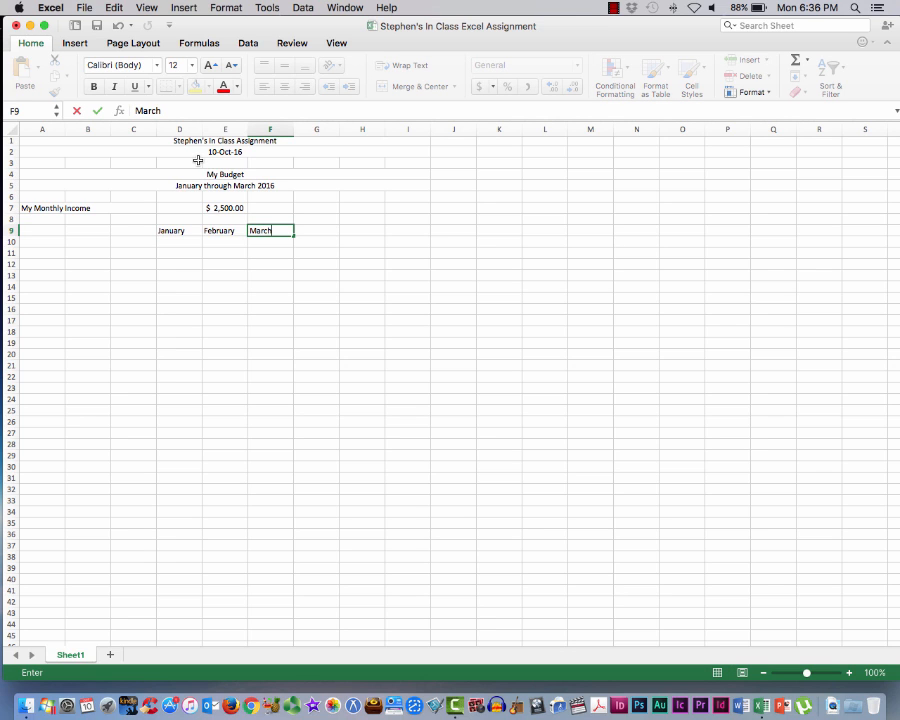
key("Tab")
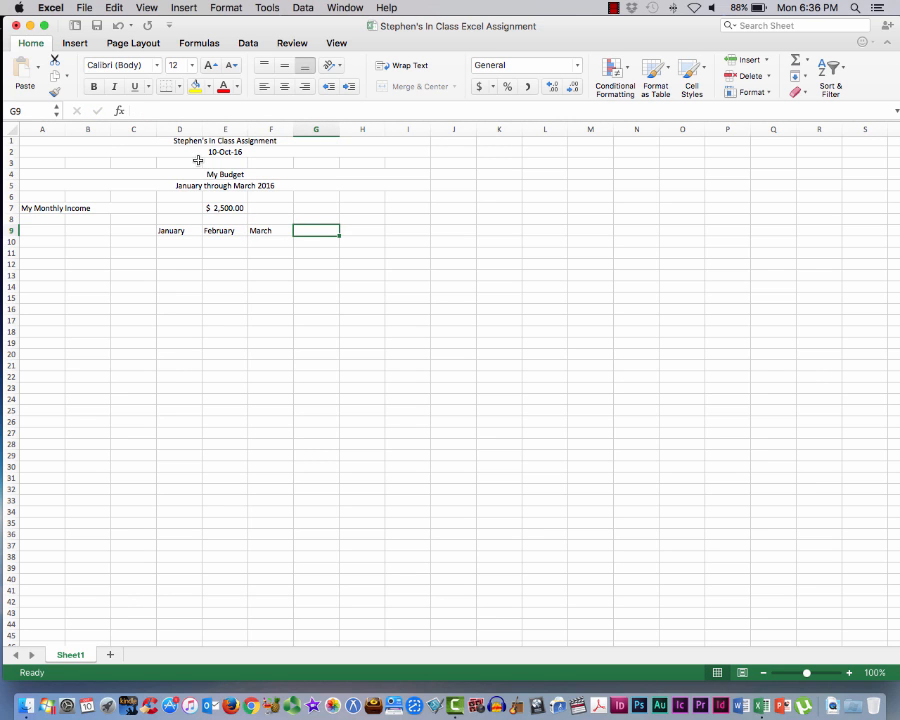
type("Totals")
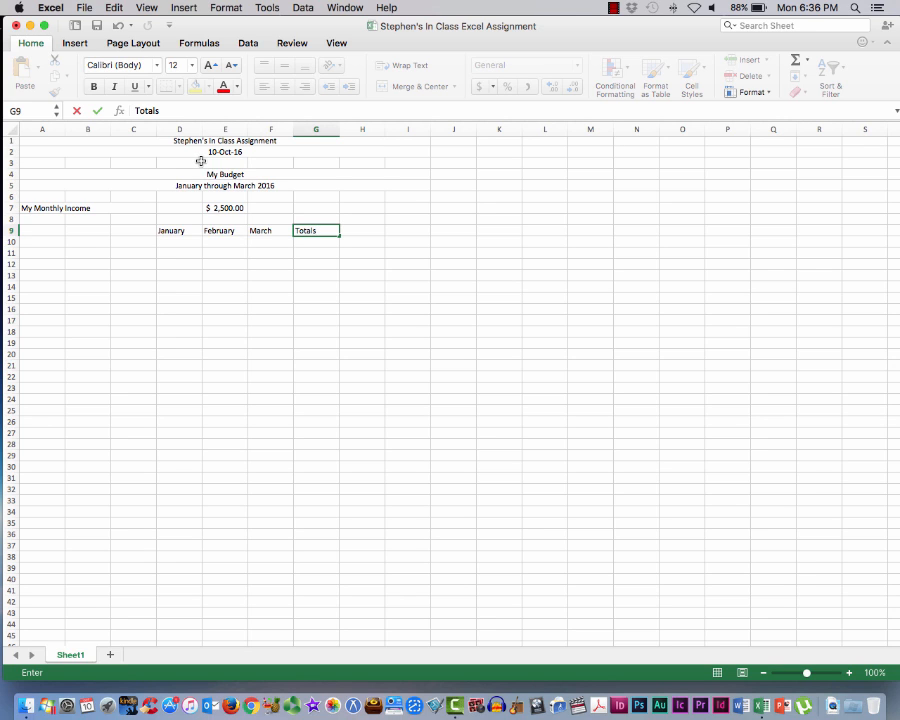
Enter the expense labels "Rent" in cell A10 and "Car Payment and Insurance" in cell A11
left_click(36, 245)
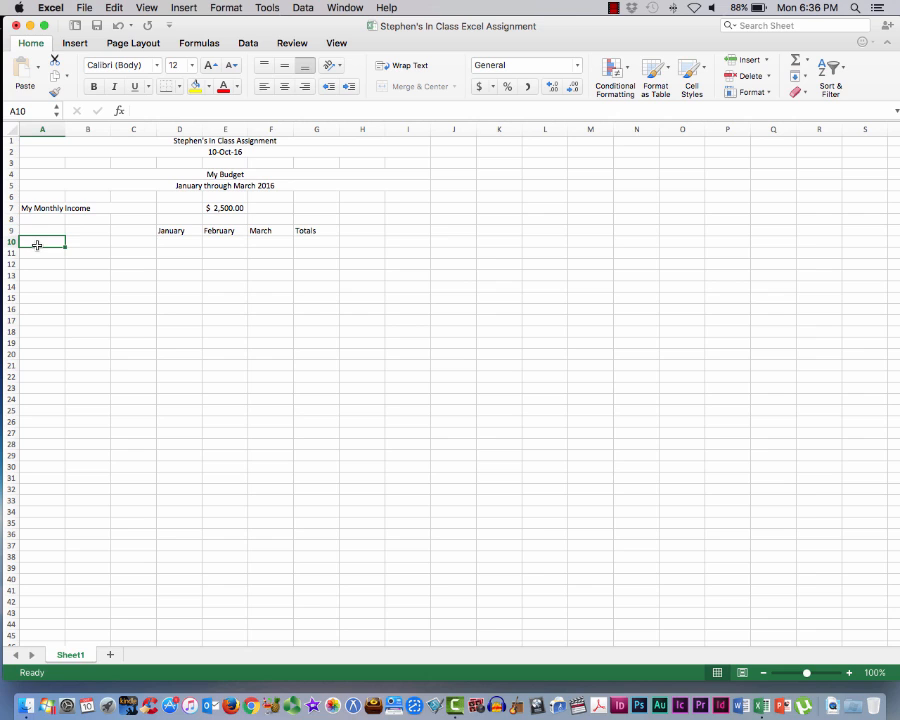
type("Rent")
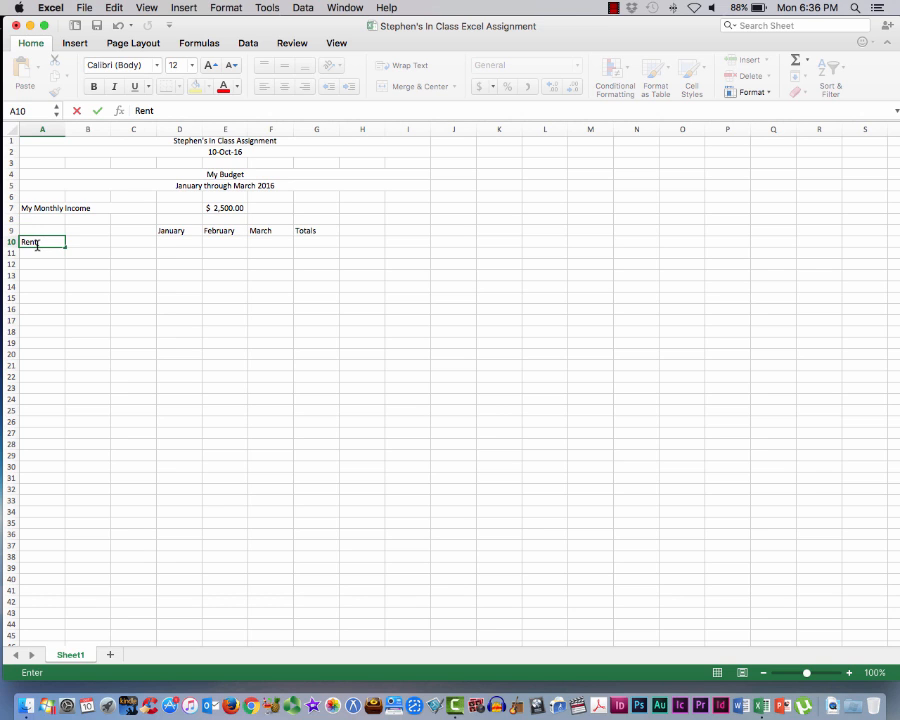
key("Return")
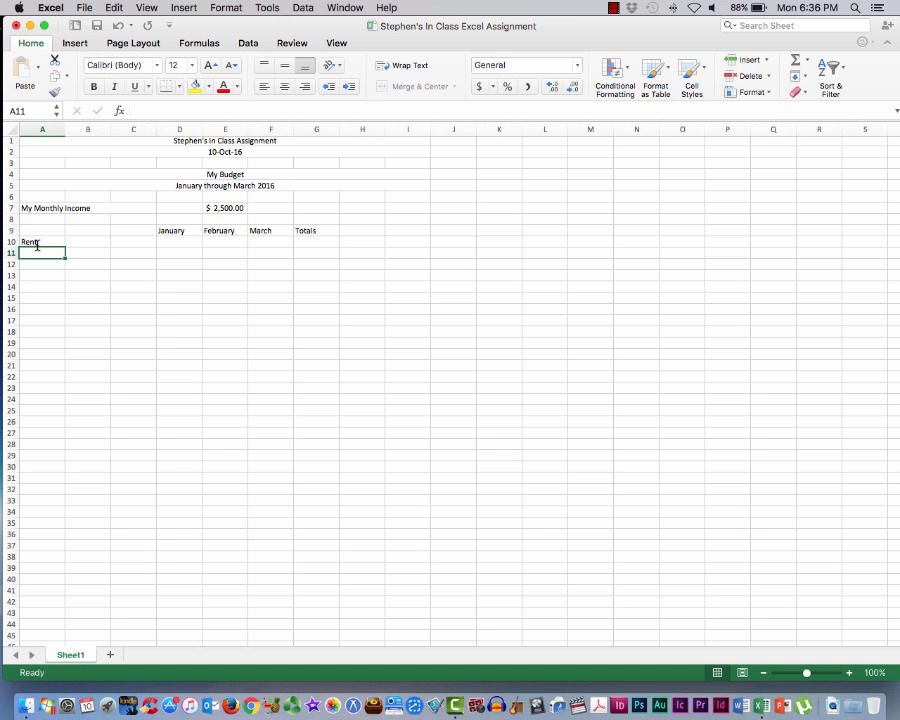
type("Car Pay")
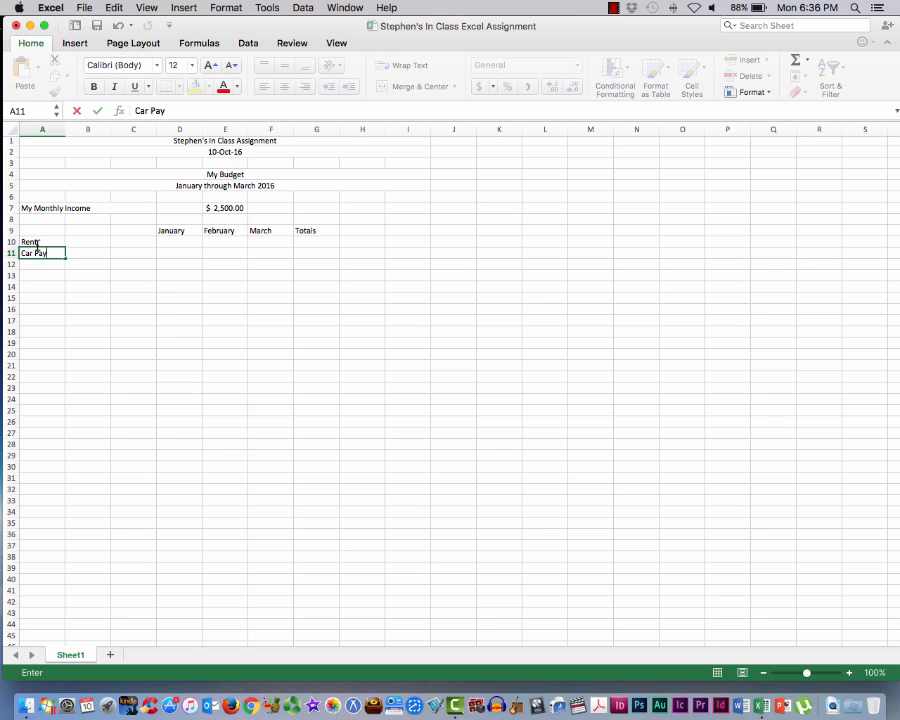
type("ment and")
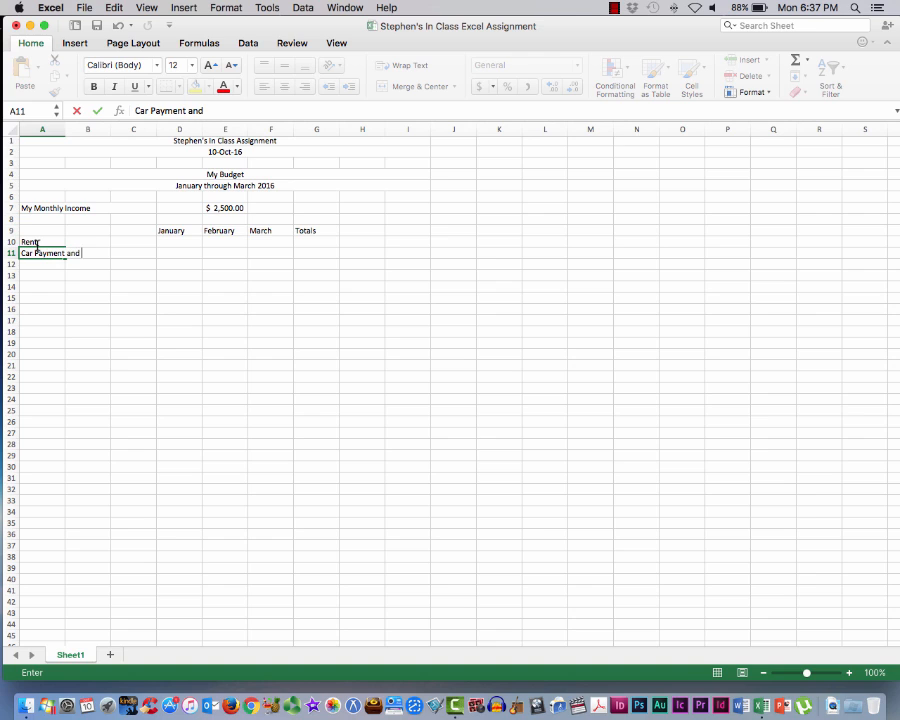
type(" Insurance")
key("Return")
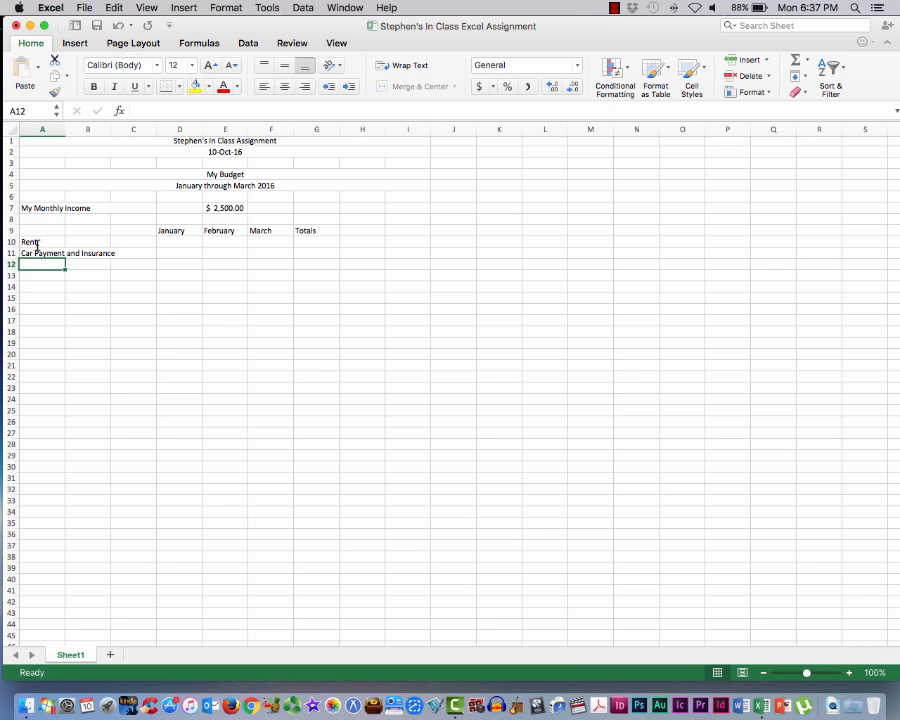
Enter the expense labels "Entertainment" in cell A12 and "Credit Card Payments" in cell A13
type("Ente")
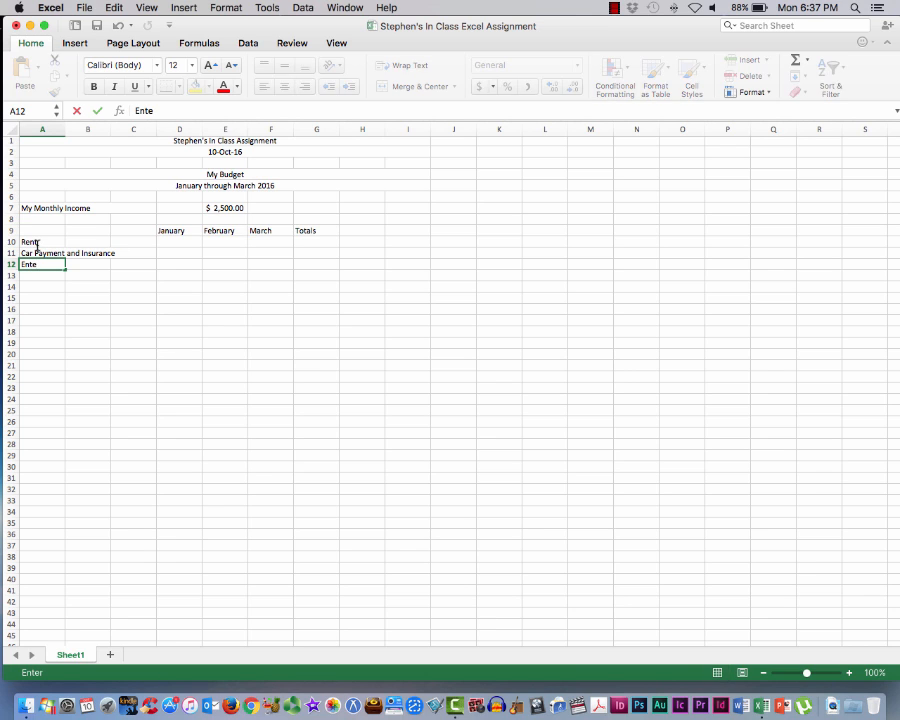
type("rtainment")
key("Return")
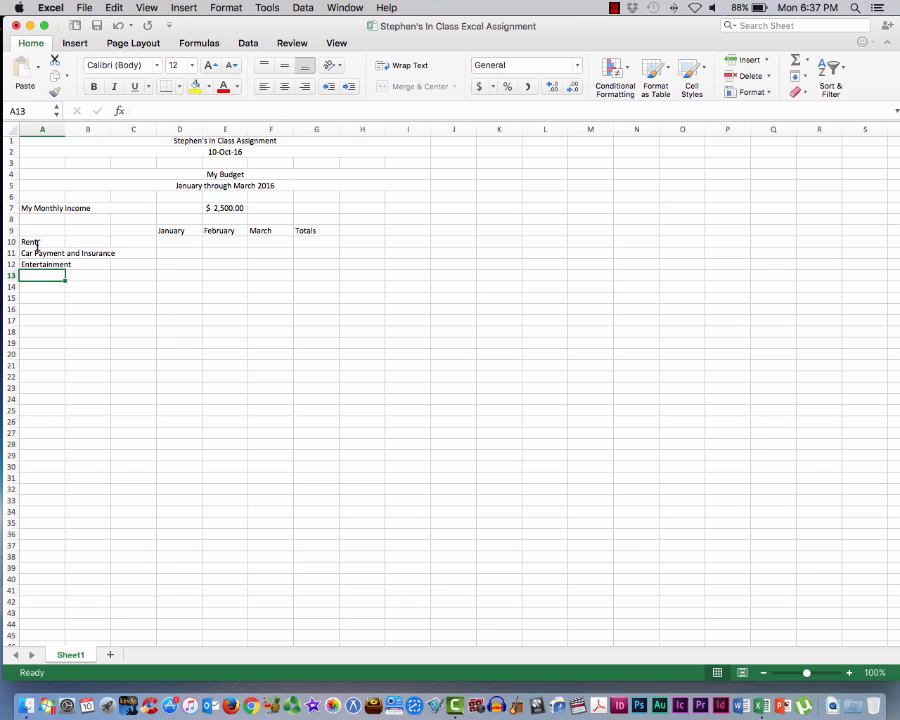
type("Credit Card")
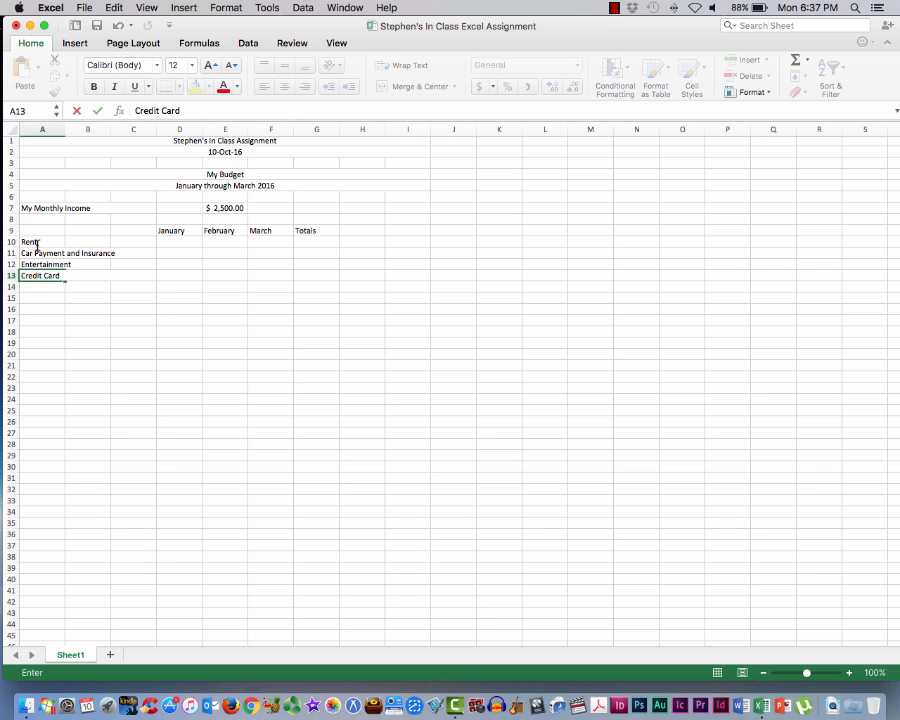
type(" Payments")
key("Return")
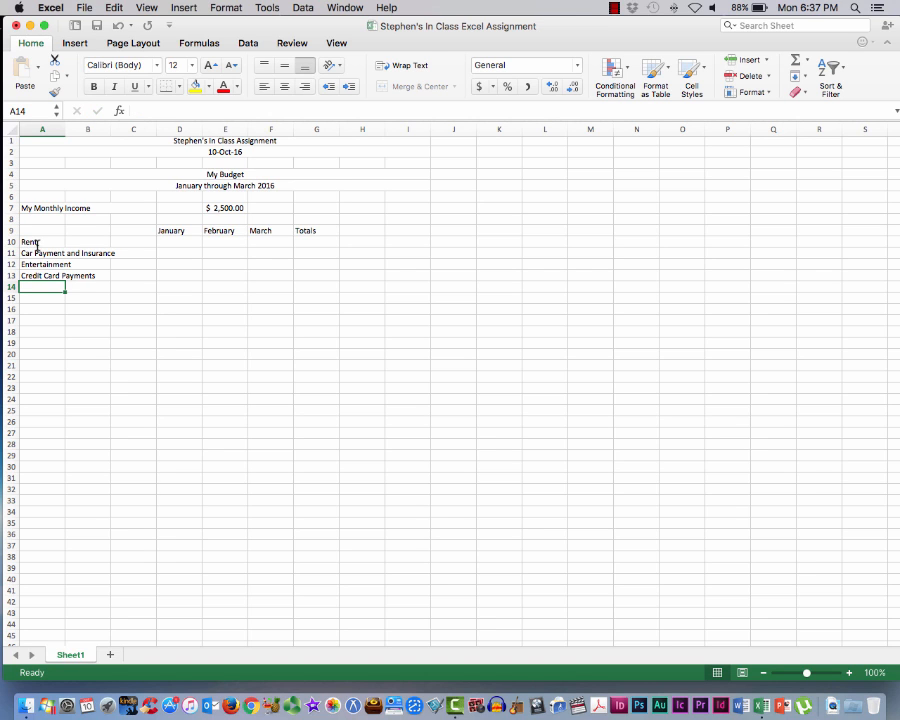
Enter the labels "Food" in cell A14 and "Total Expenses" in cell A15
type("Food")
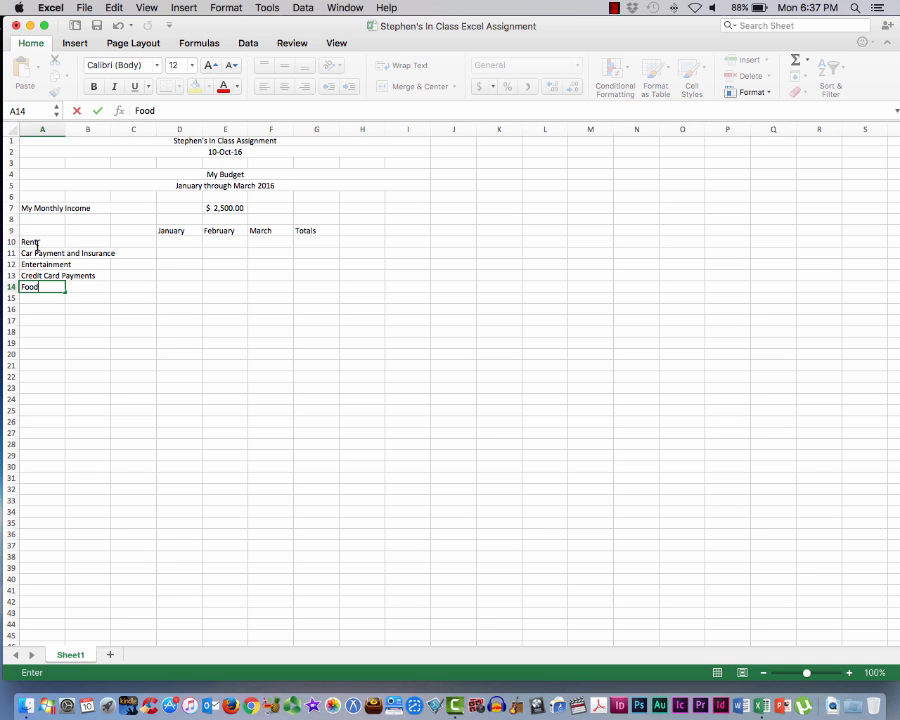
key("Return")
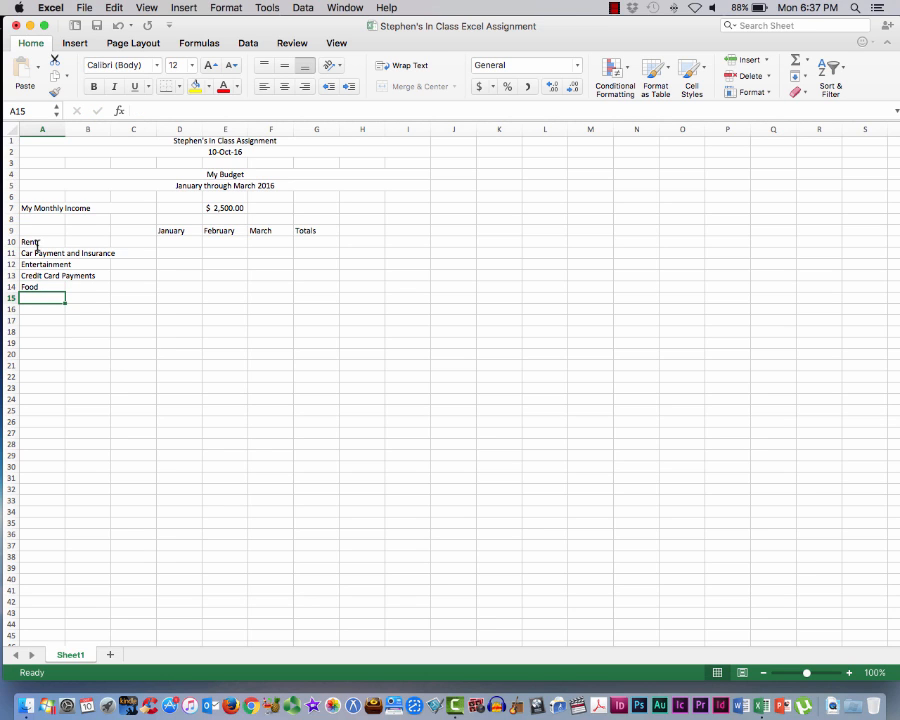
type("Total Ex")
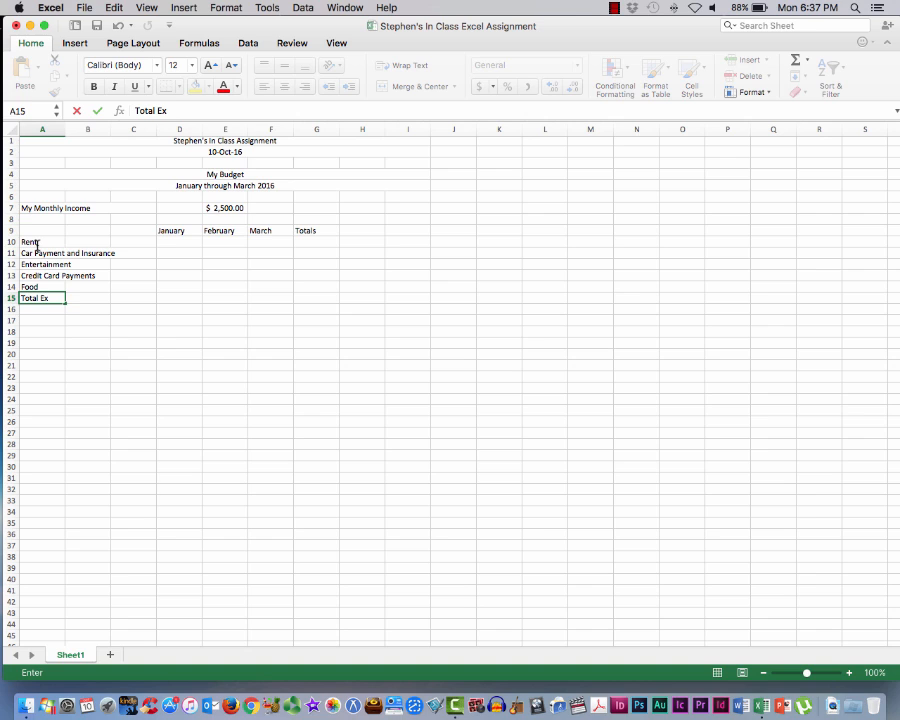
type("penses")
key("Return")
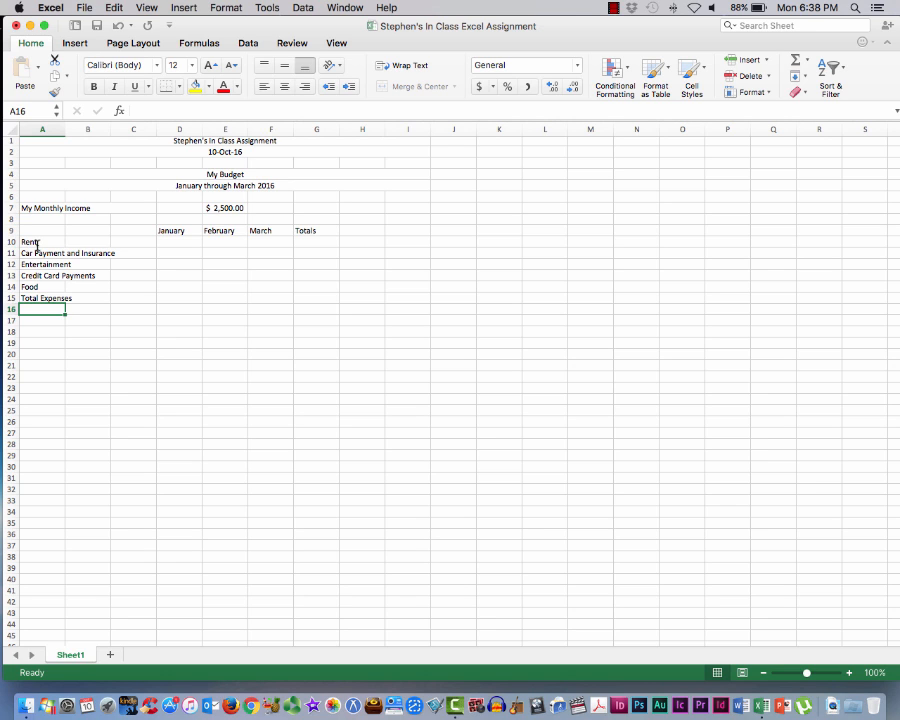
Leave row 16 blank and enter the label "Average Monthly Expenses" in cell A17
key("Return")
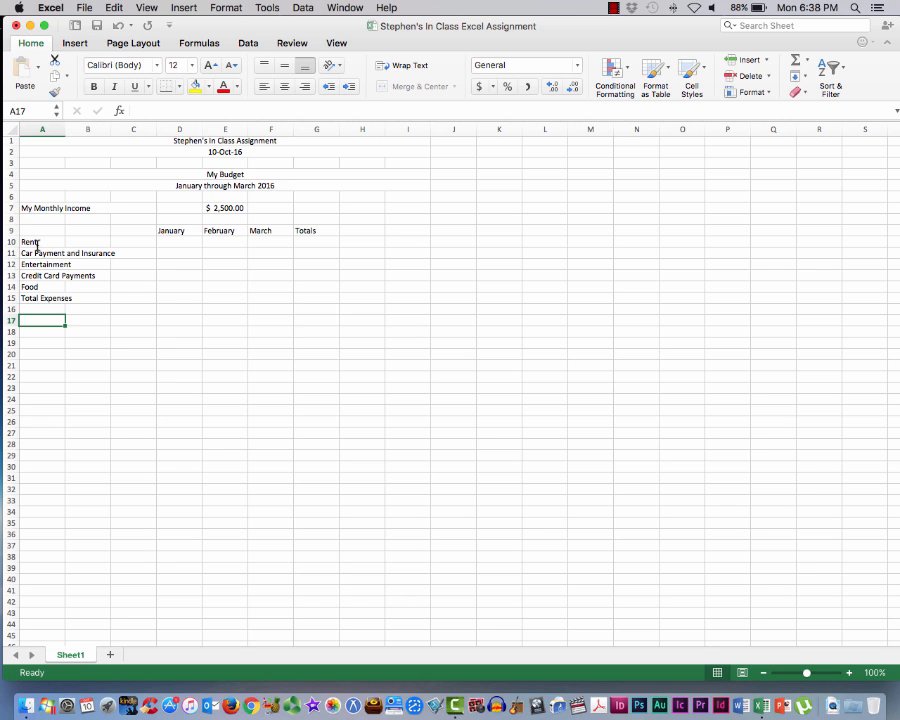
type("Average Mon")
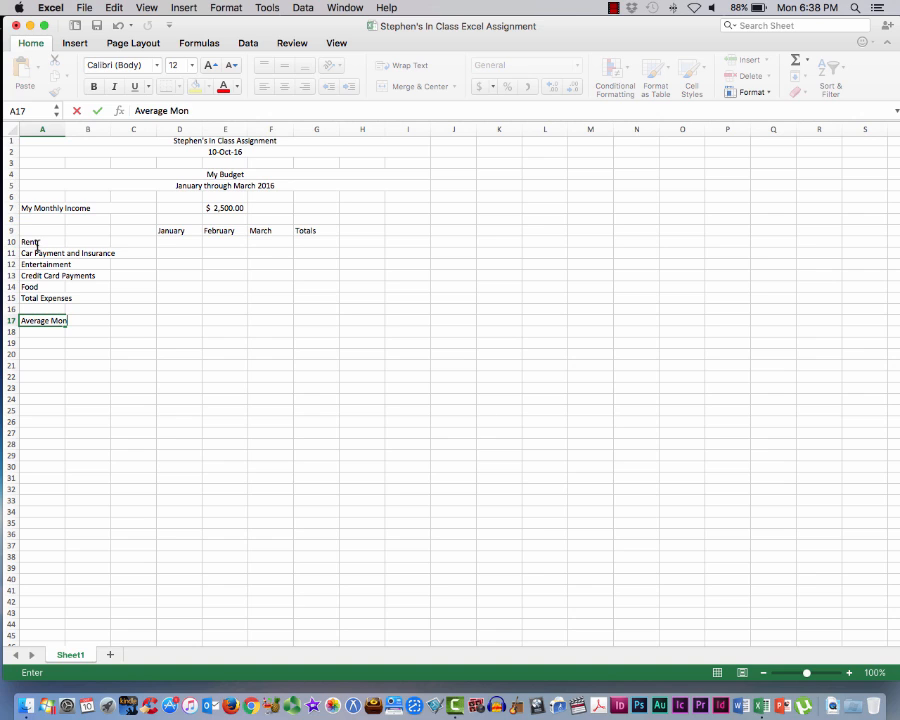
type("thly Expenses")
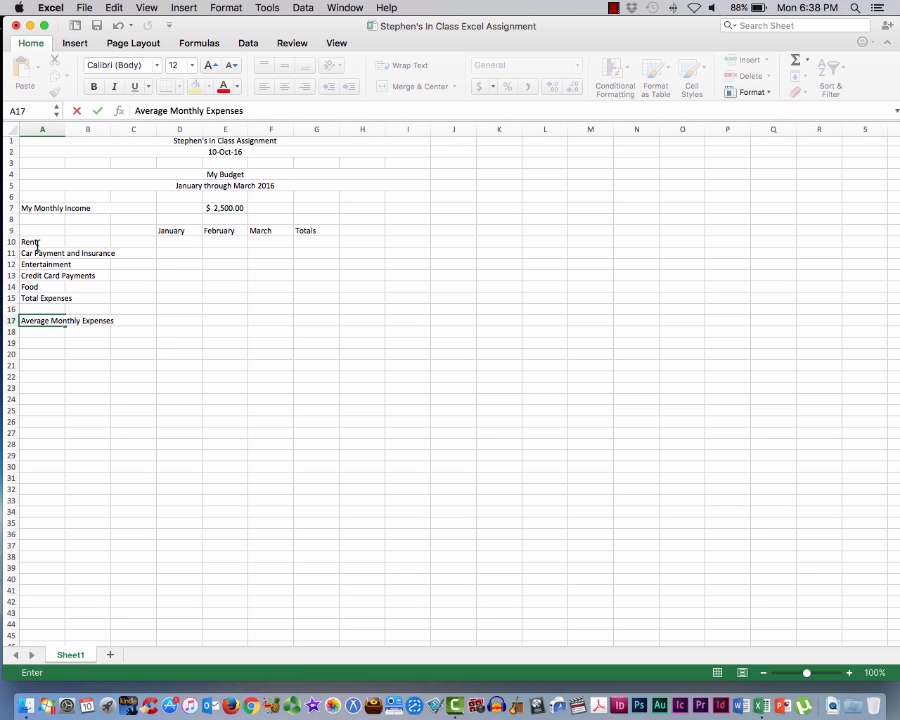
key("Return")
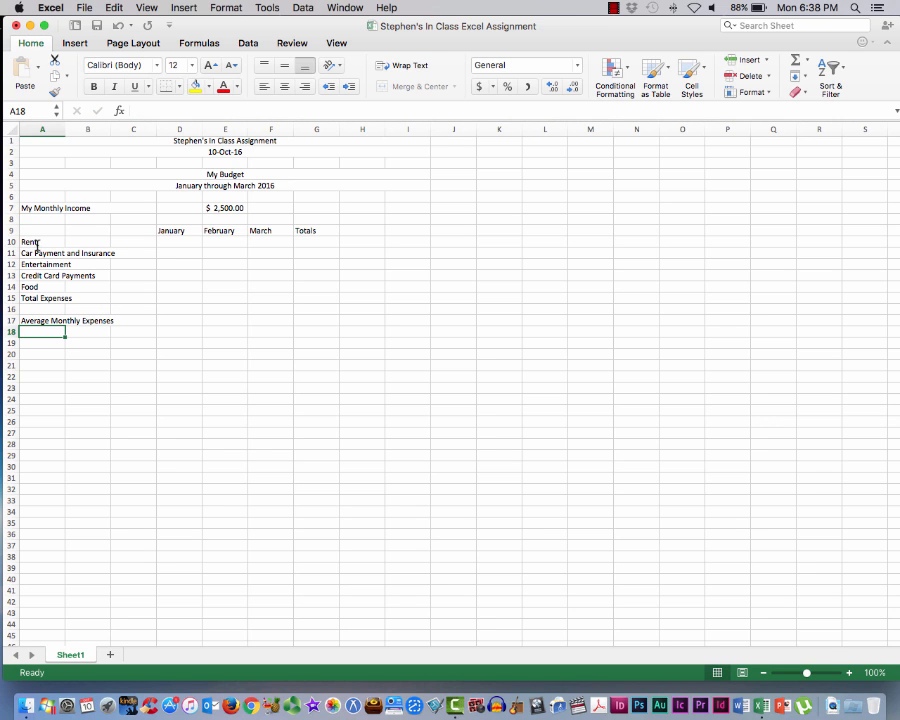
Enter the label "My Income for the Quarter" in cell A19 and save the workbook
key("Return")
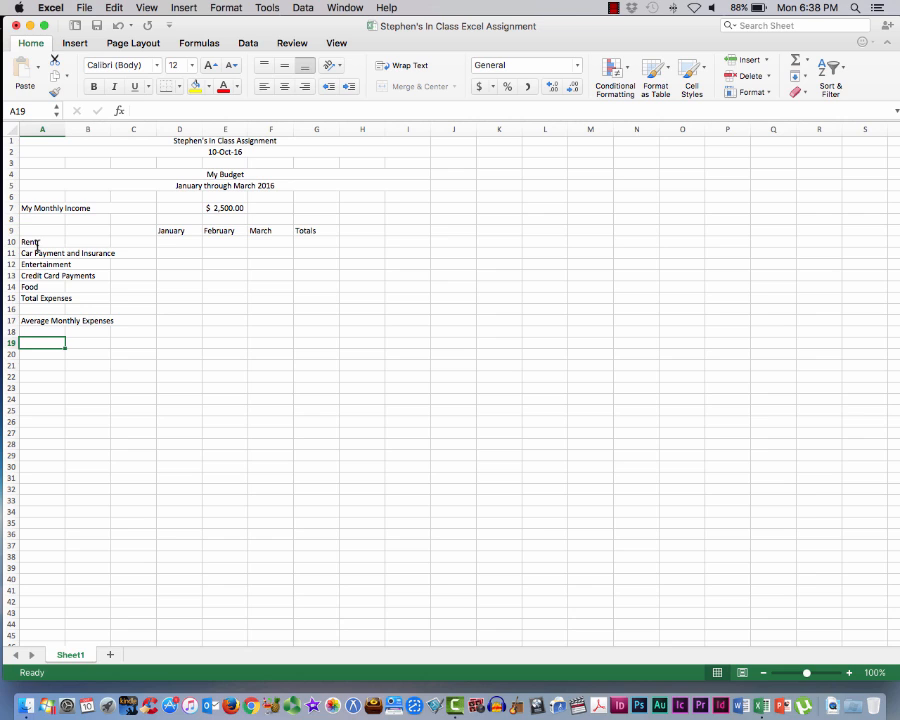
type("My")
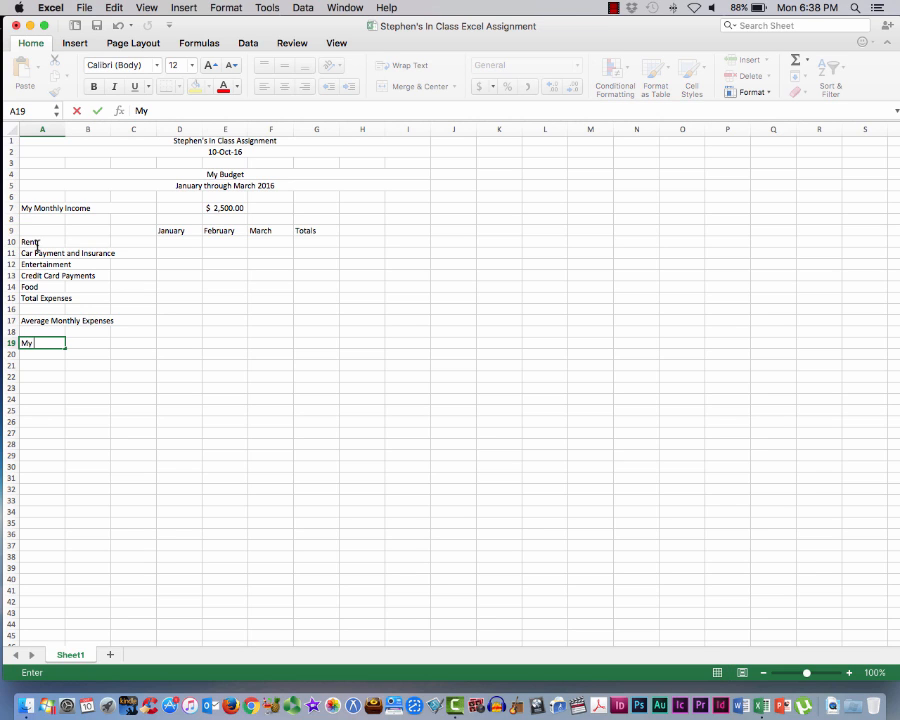
type(" Income for the Quarter")
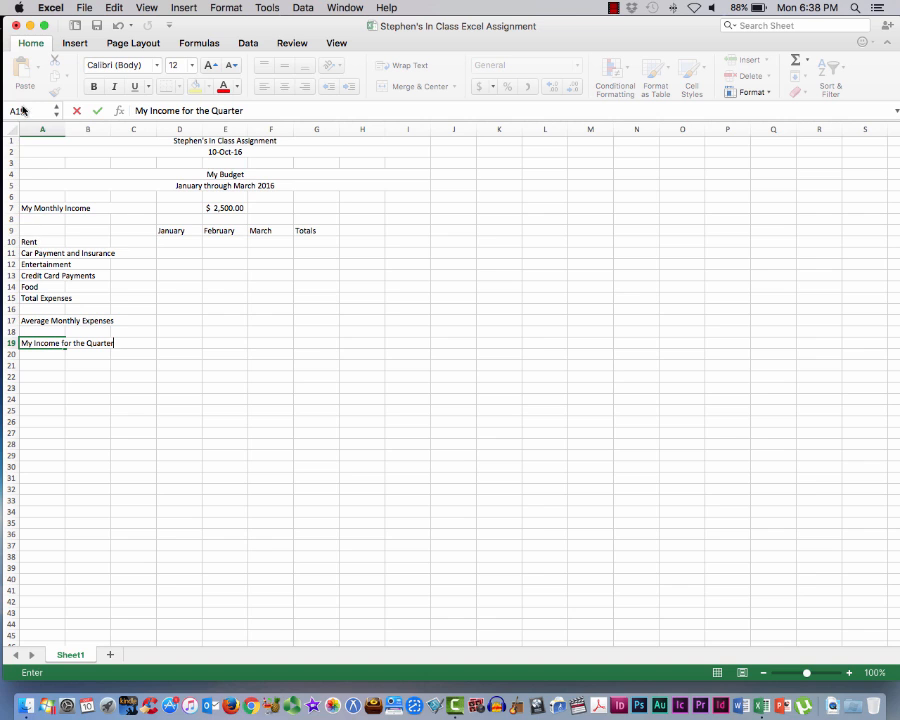
left_click(83, 8)
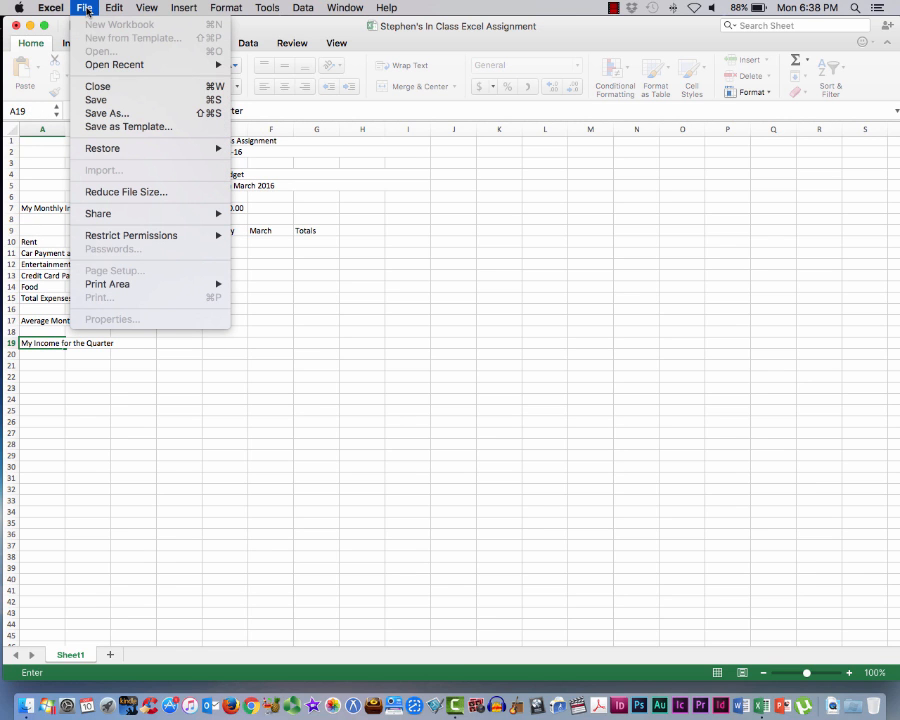
left_click(97, 101)
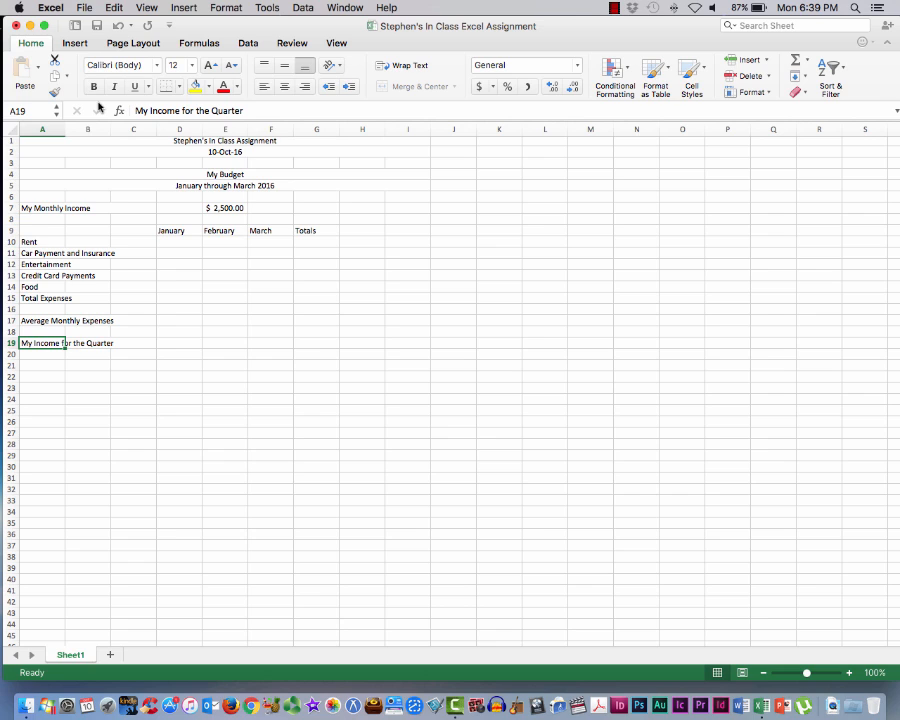
Enter the label "Balance" in cell A21 and save the workbook
key("Down")
key("Down")
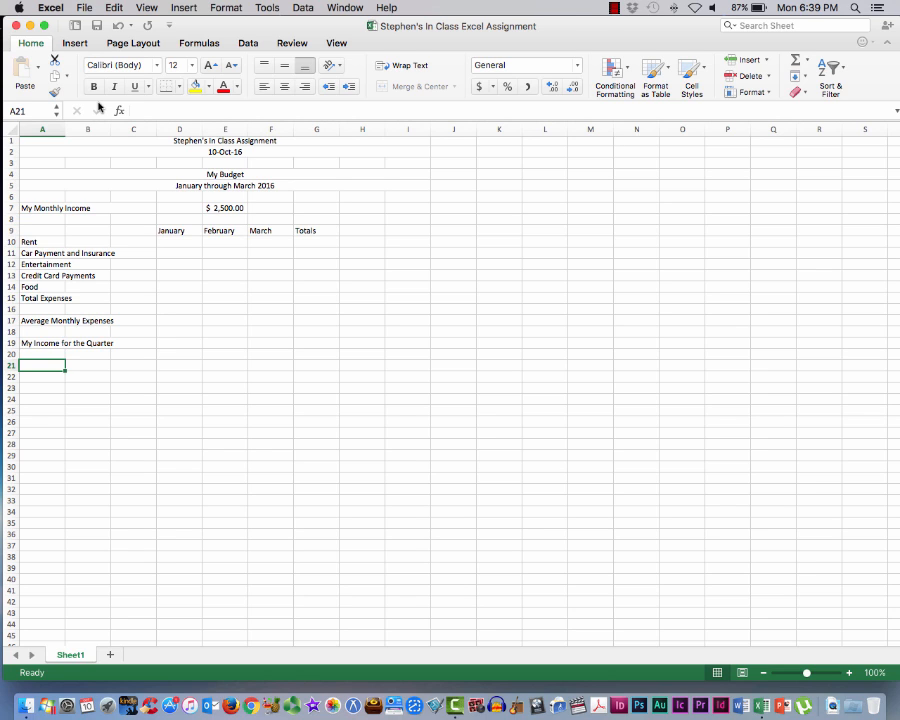
type("Balance")
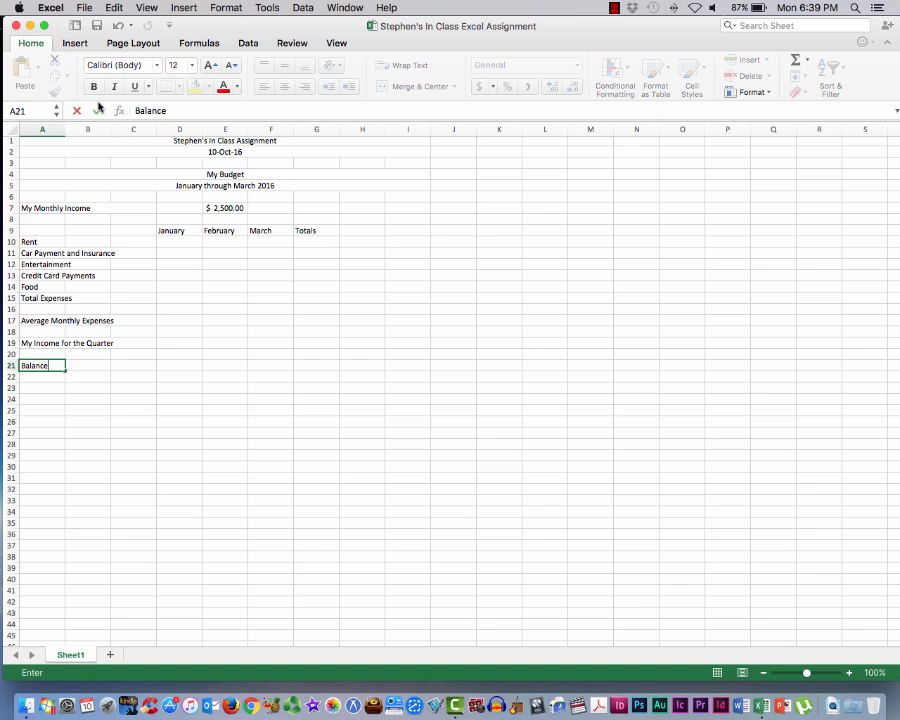
left_click(86, 8)
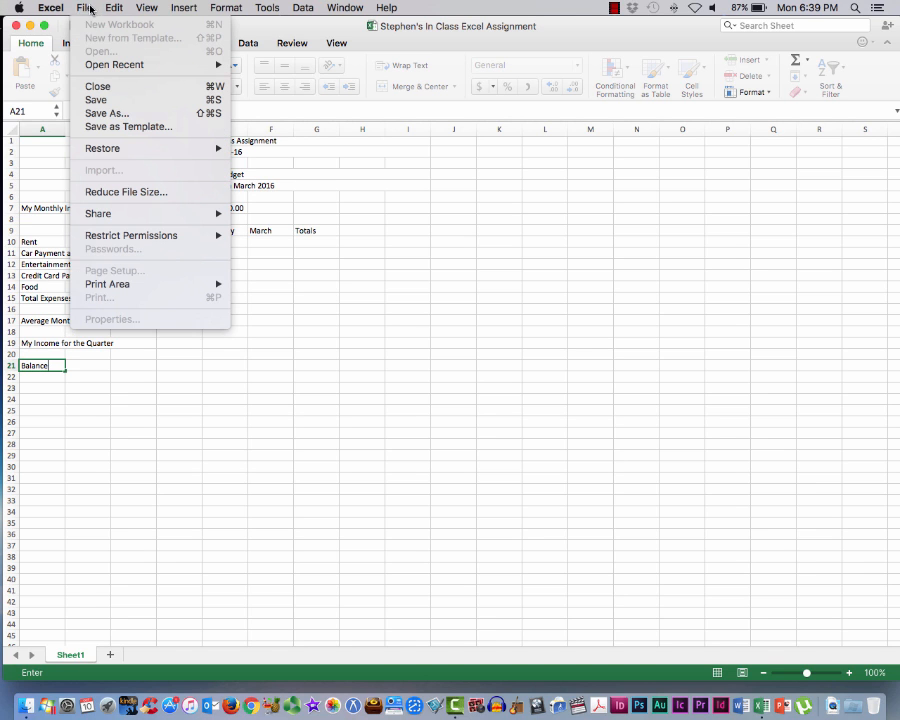
left_click(96, 100)
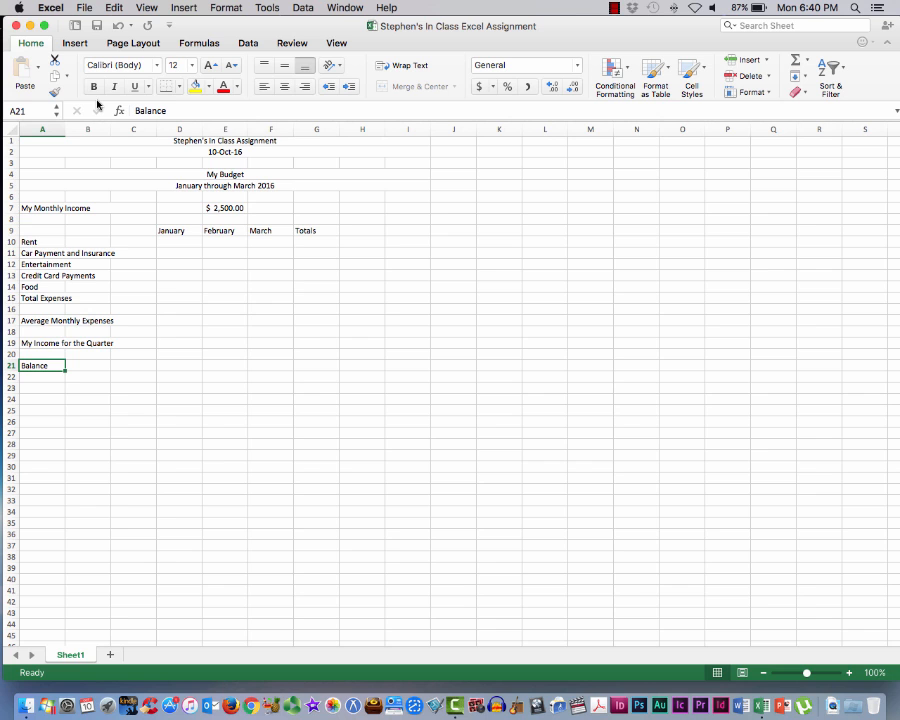
Enter the January amounts for Rent, 600 in cell D10, and Car Payment and Insurance, 30 in cell D11
scroll(134, 181, "up", 1)
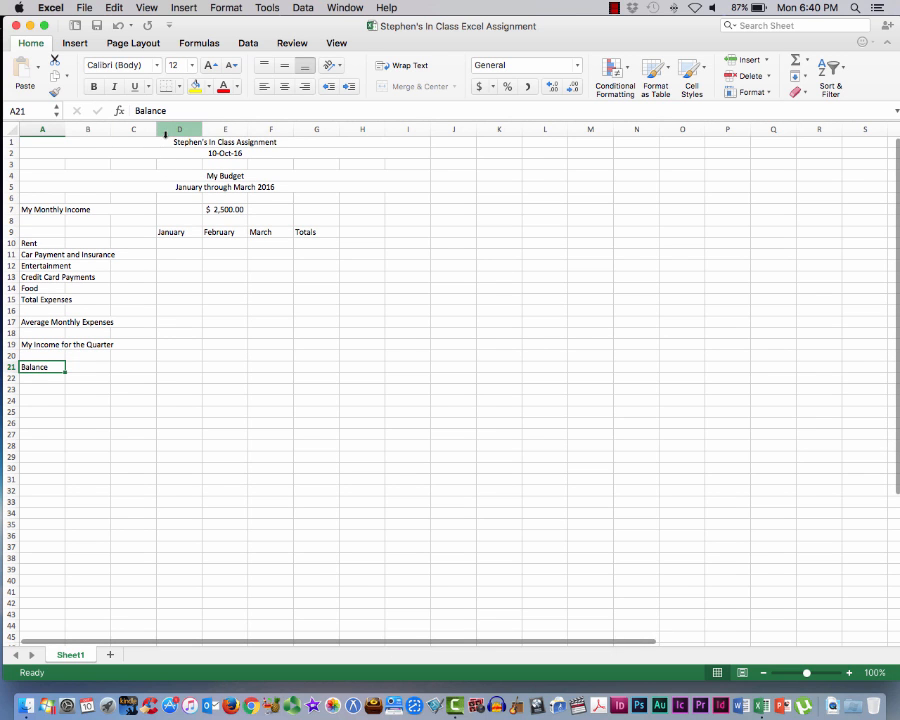
left_click(173, 243)
scroll(172, 243, "right", 1)
scroll(173, 243, "left", 1)
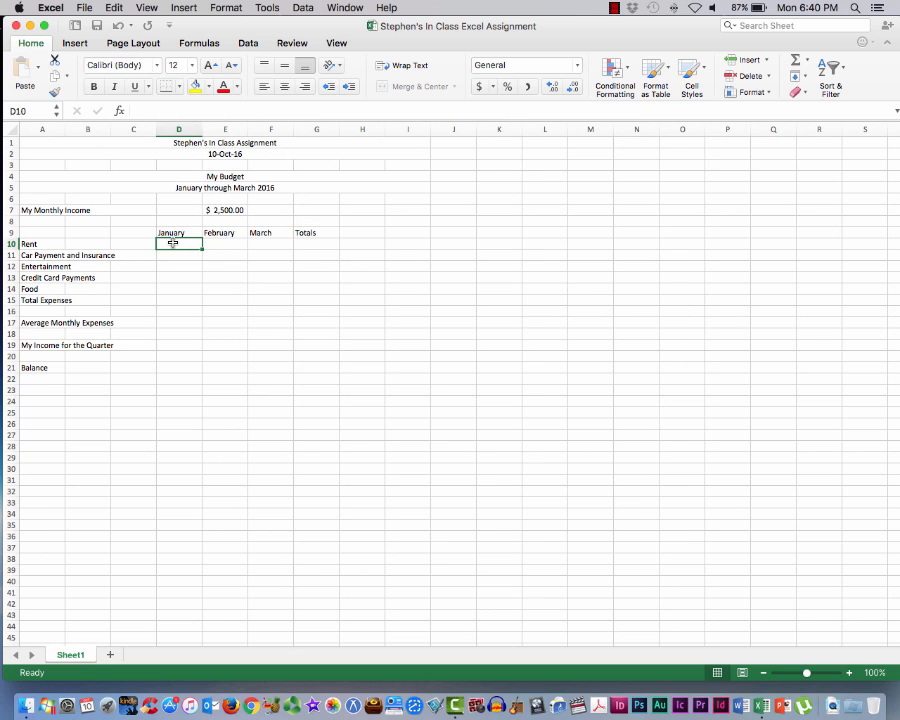
type("600")
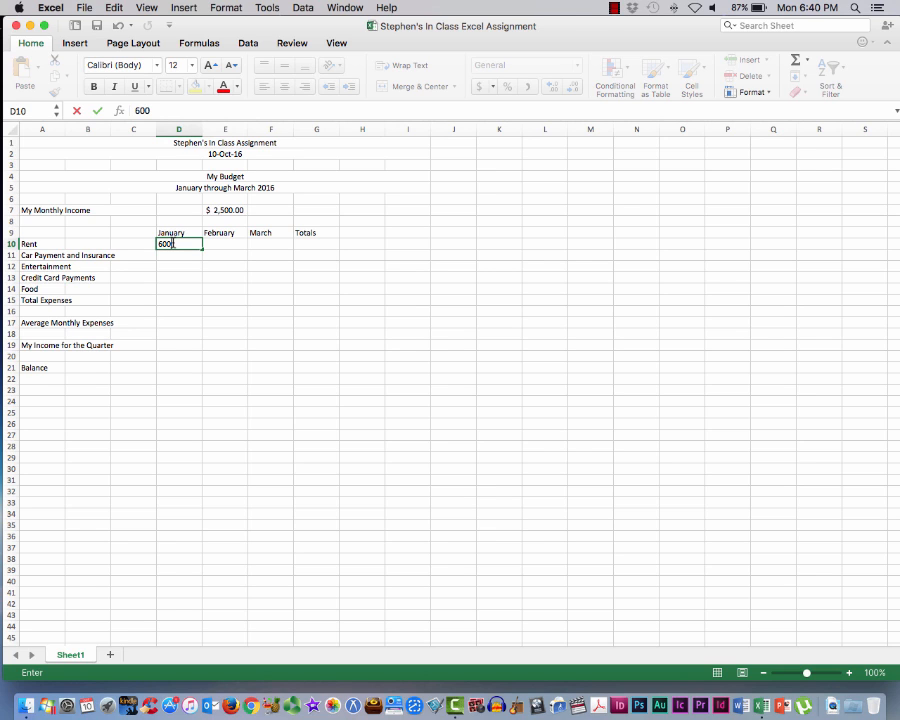
key("Return")
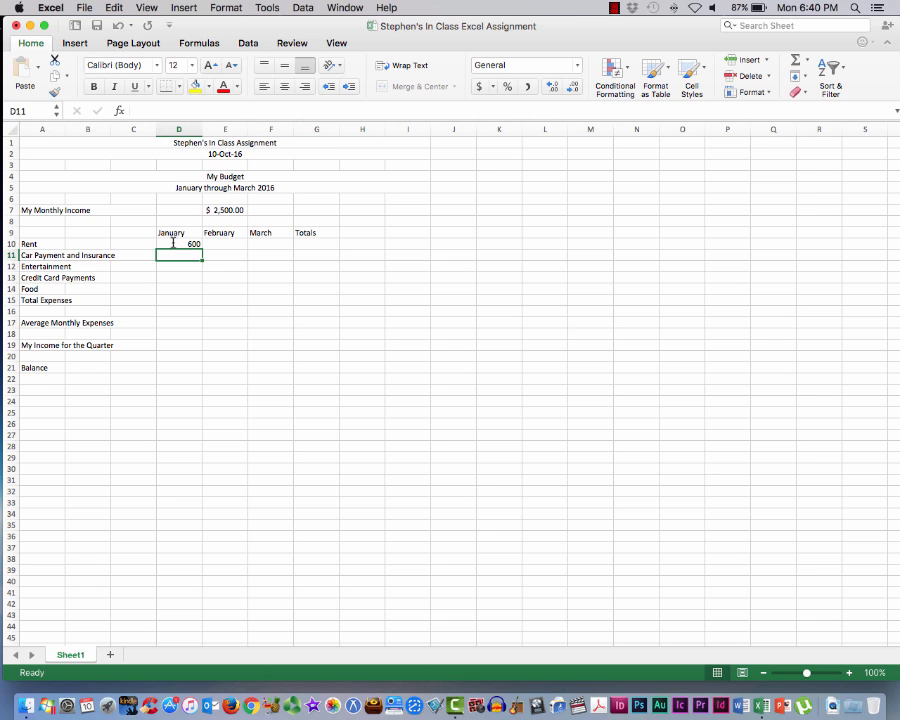
type("30")
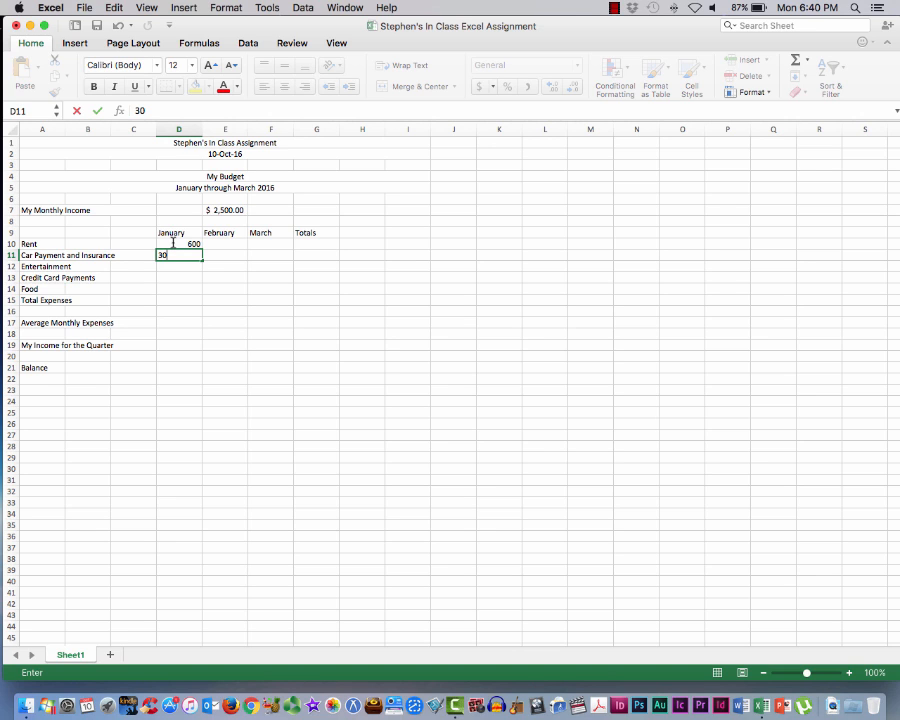
key("Return")
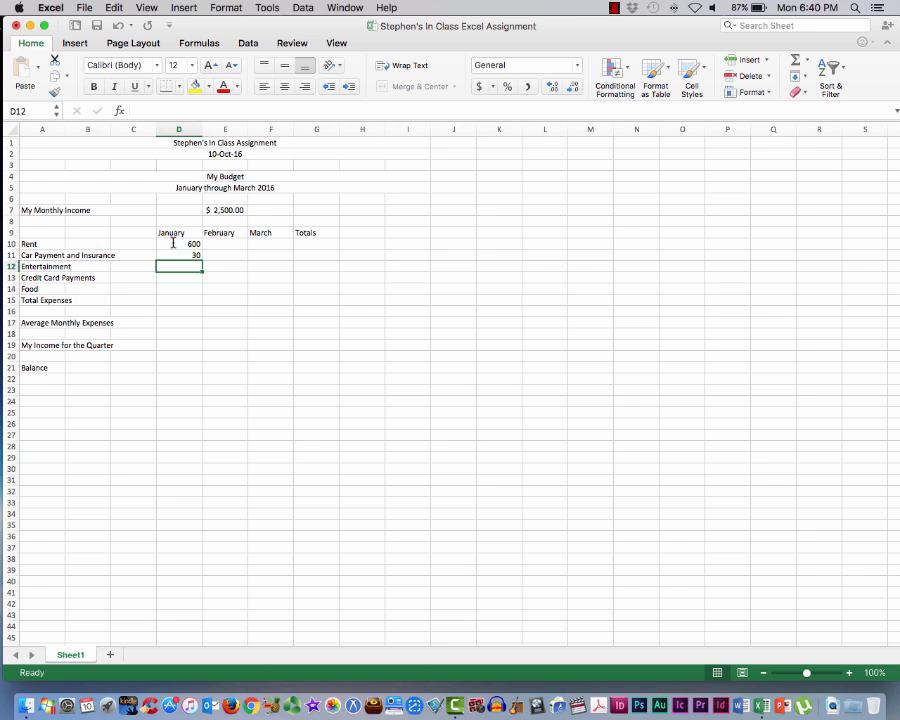
Enter the January amounts 500 for Entertainment, 75 for Credit Card Payments and 112 for Food in cells D12 through D14
type("500")
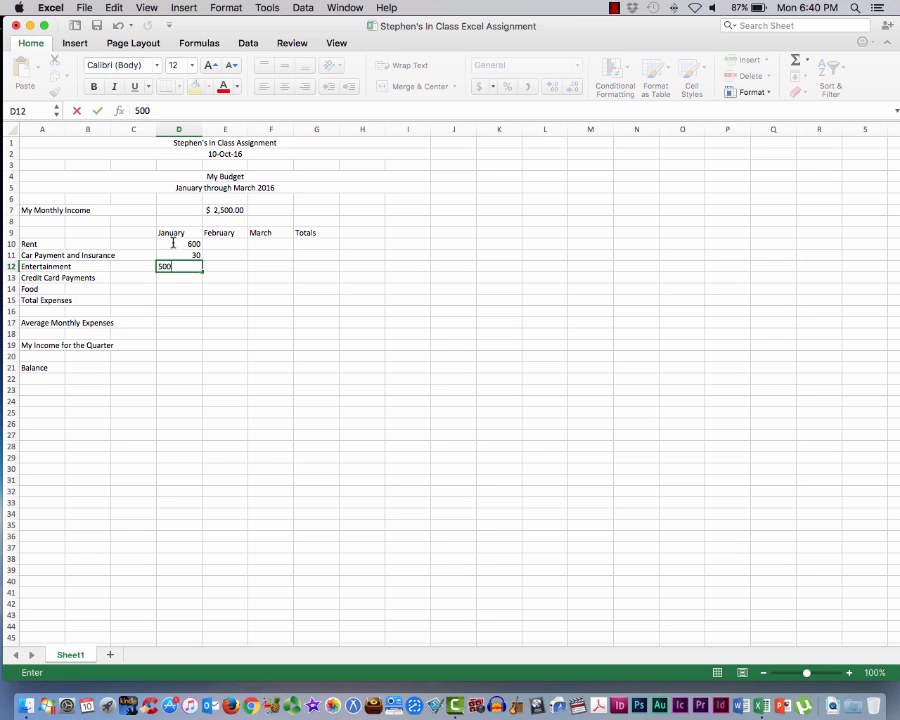
key("Return")
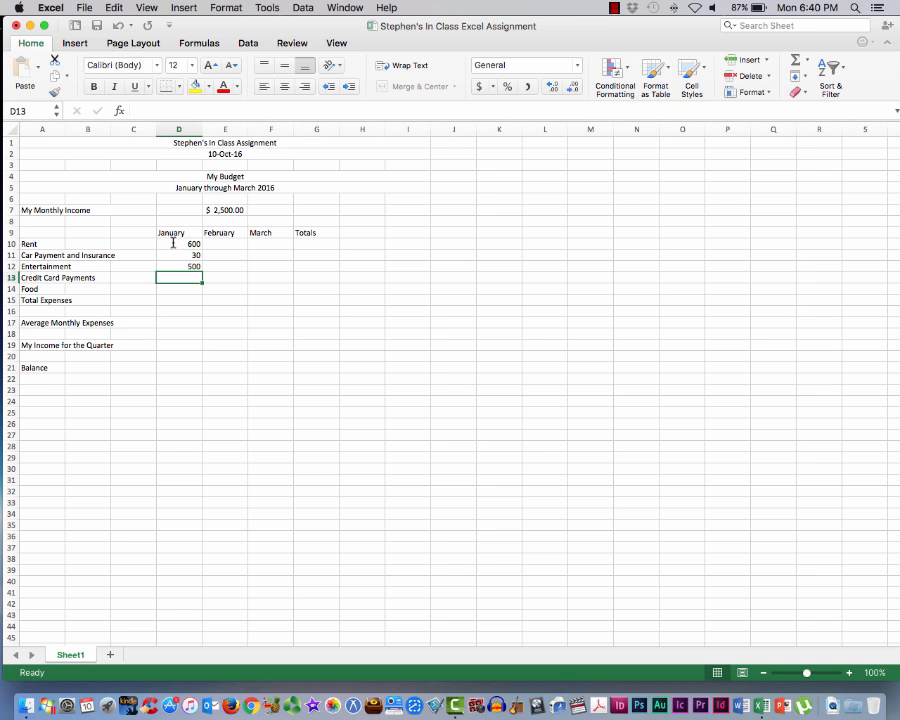
type("75")
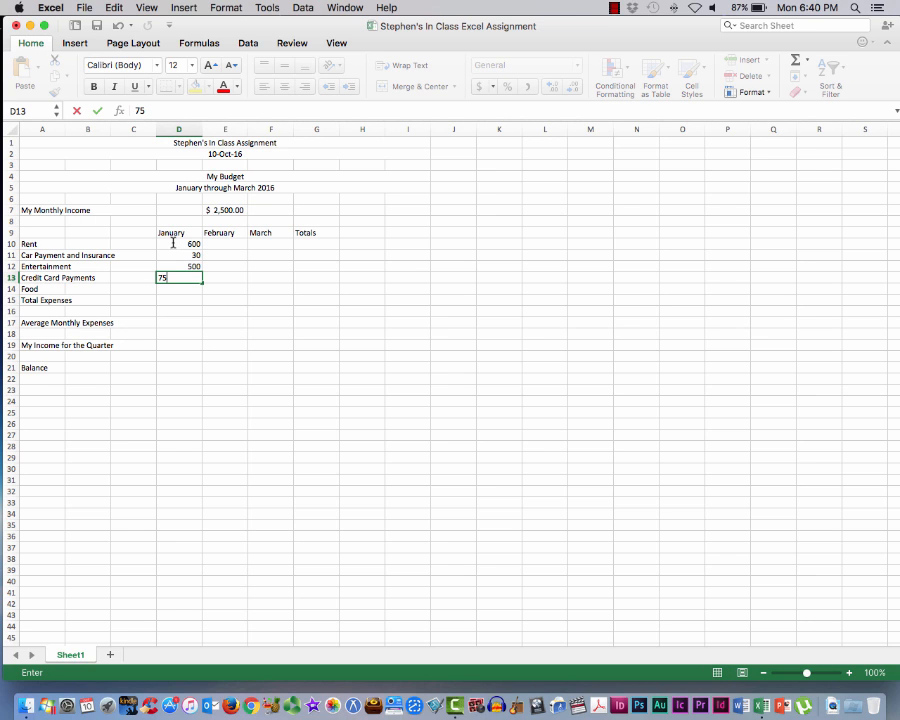
key("Return")
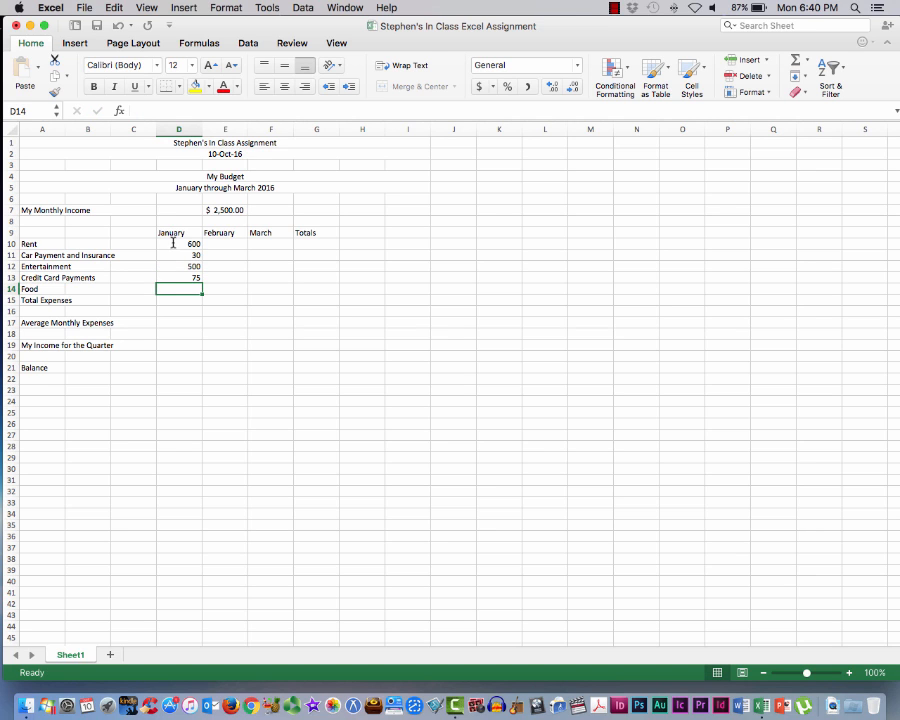
type("112")
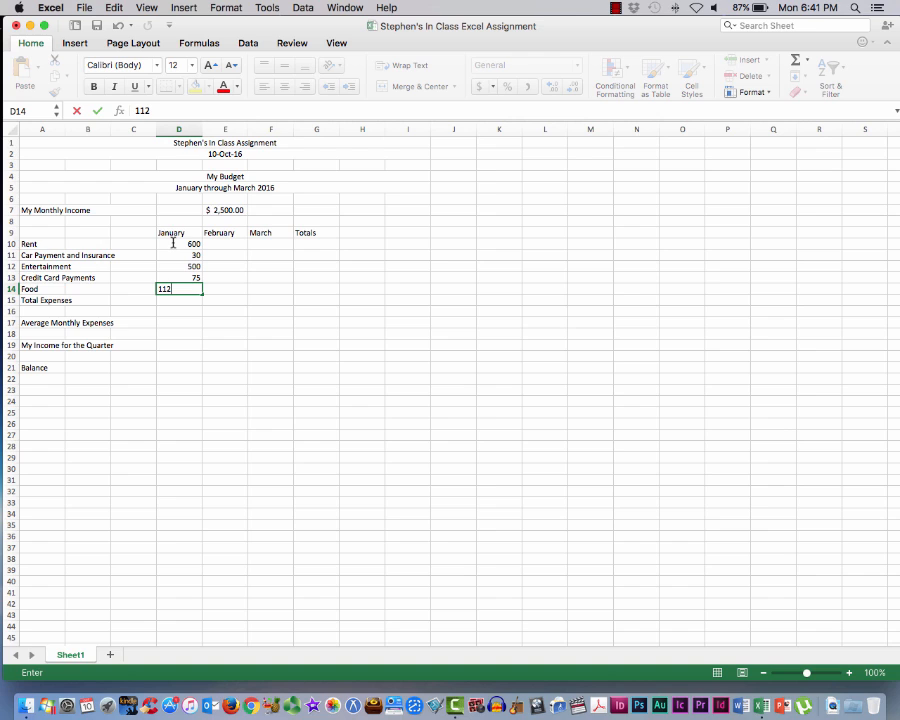
key("Return")
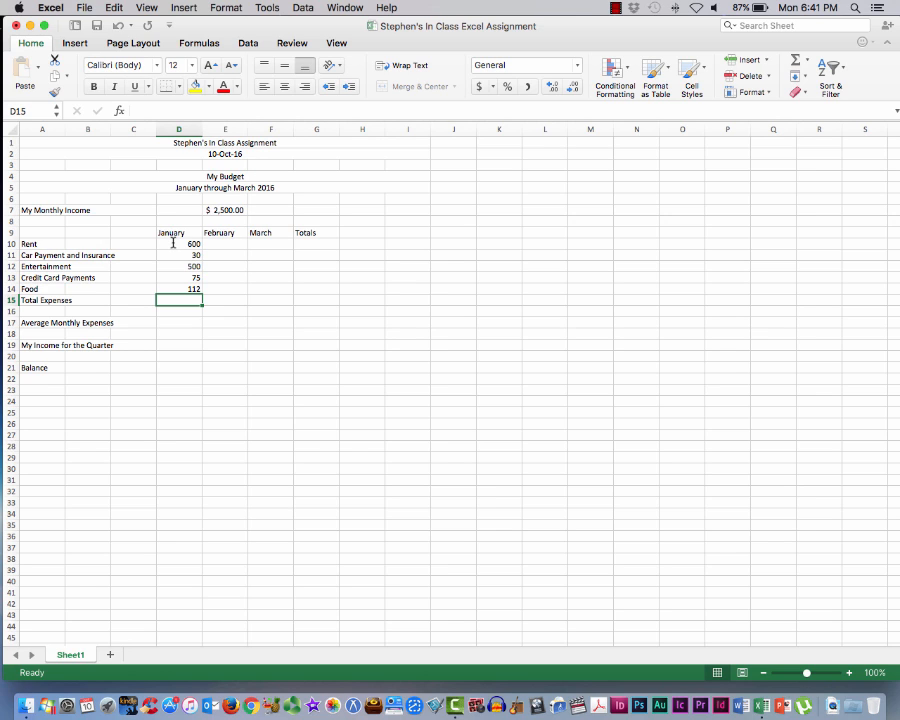
Enter the February amounts 600 for Rent, 55 for Car Payment and Insurance and 666 for Entertainment in cells E10 through E12
left_click(224, 243)
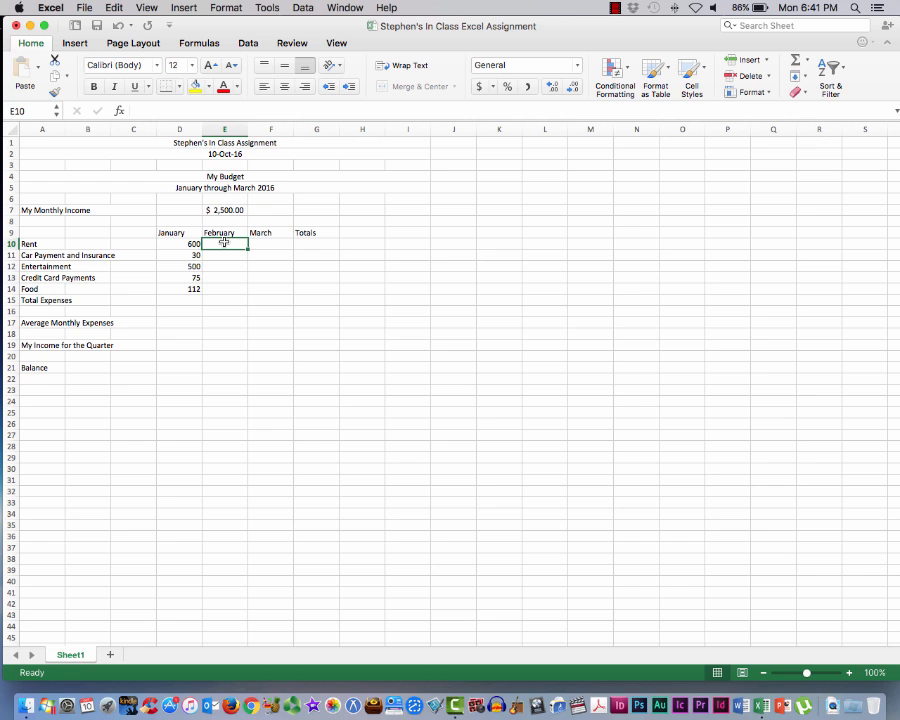
type("600")
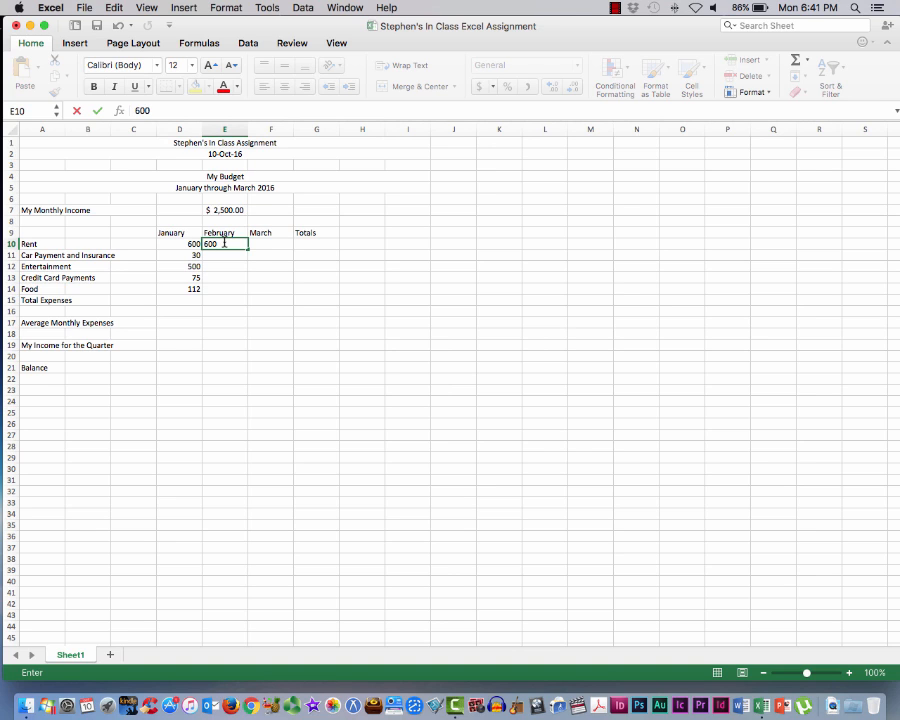
key("Return")
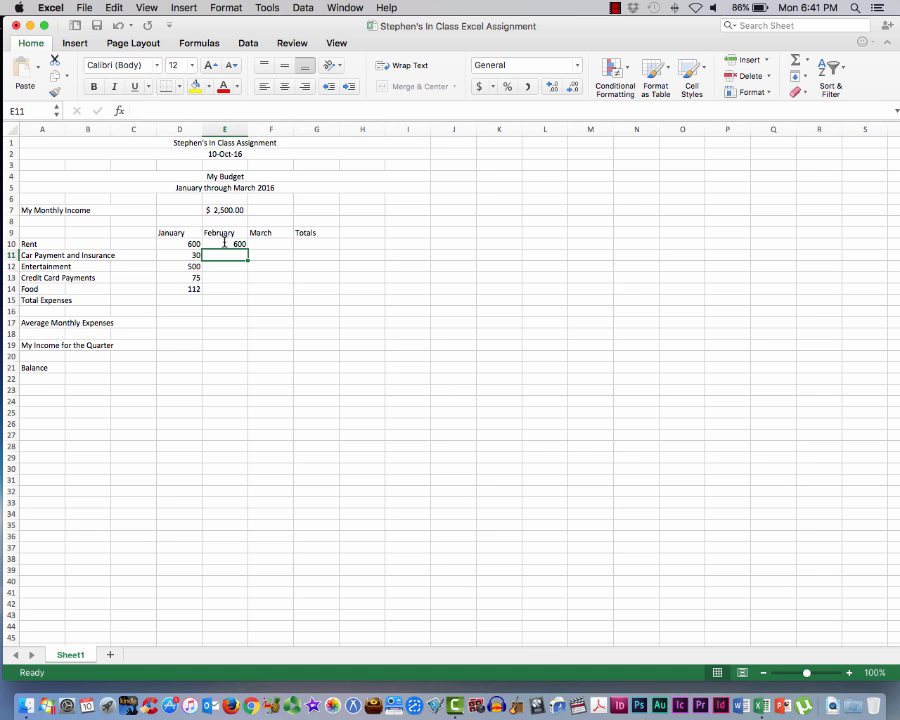
type("55")
key("Return")
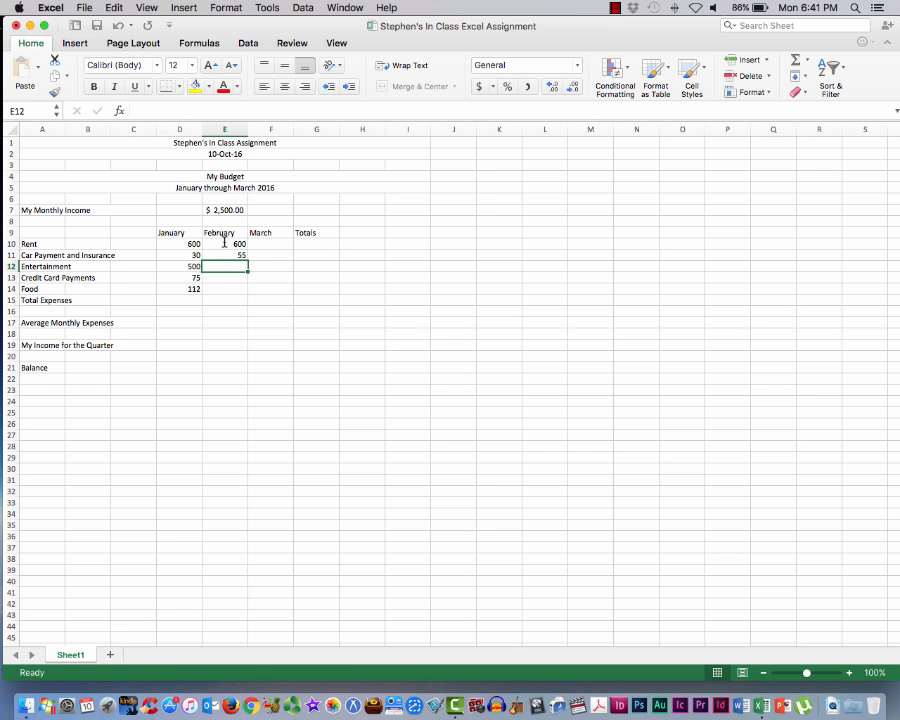
type("666")
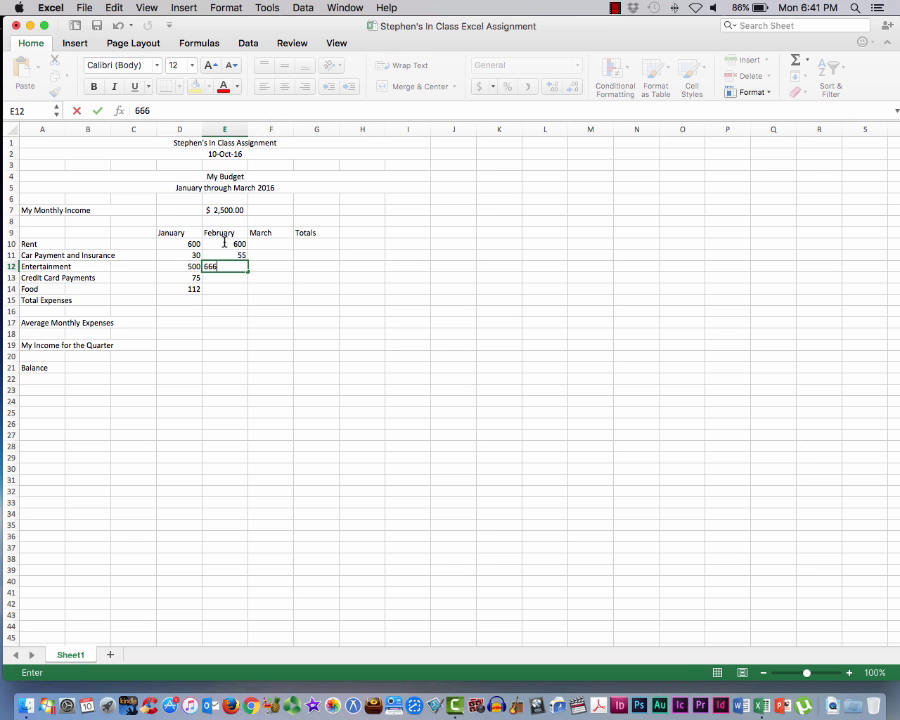
key("Return")
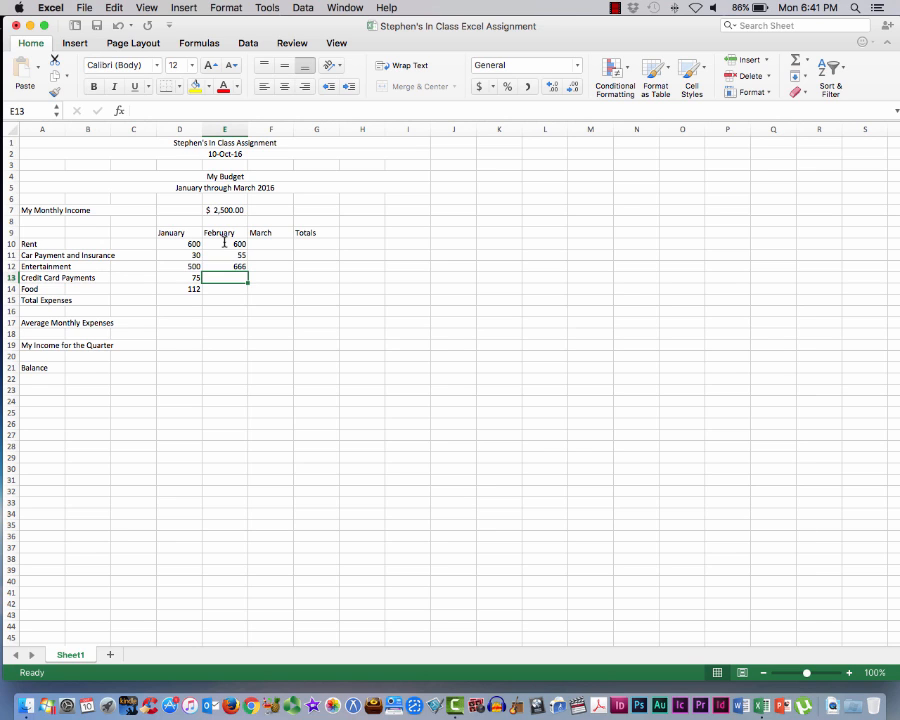
Enter the February amounts 333 for Credit Card Payments and 170 for Food in cells E13 and E14, and save the workbook
type("333")
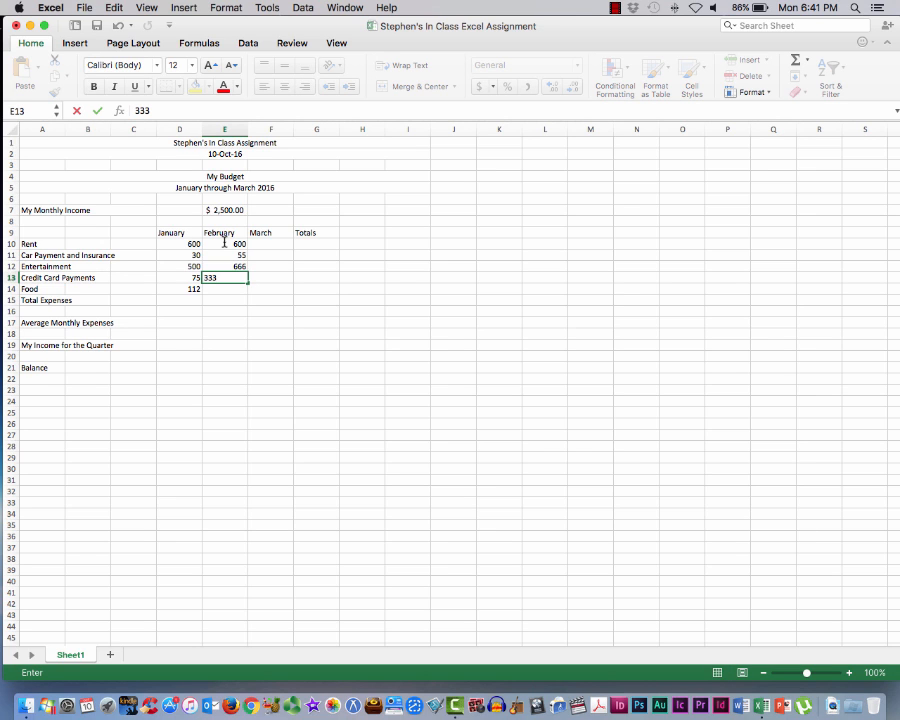
key("Return")
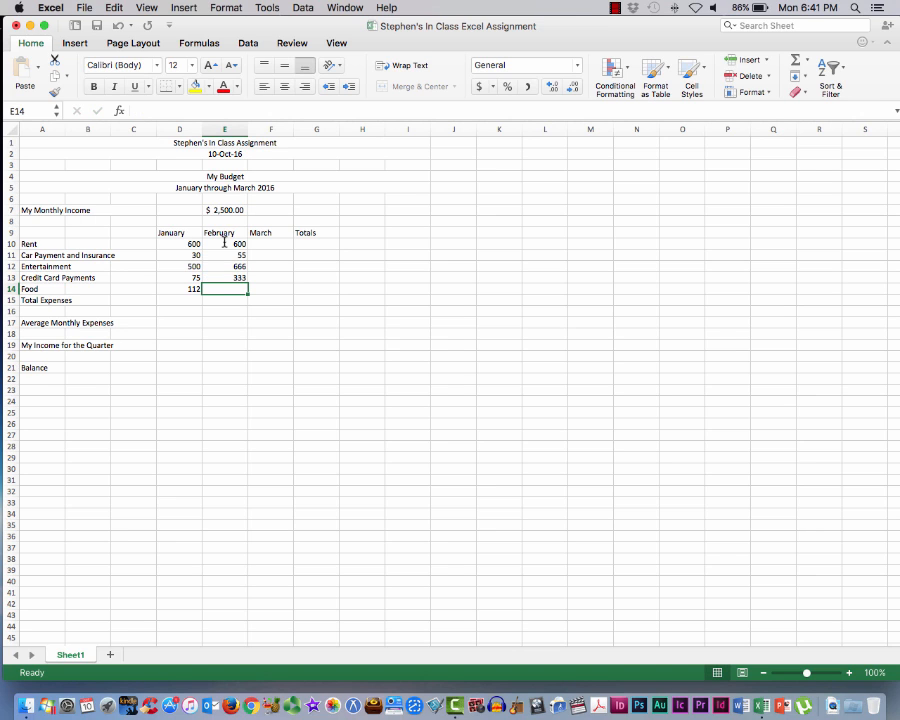
type("170")
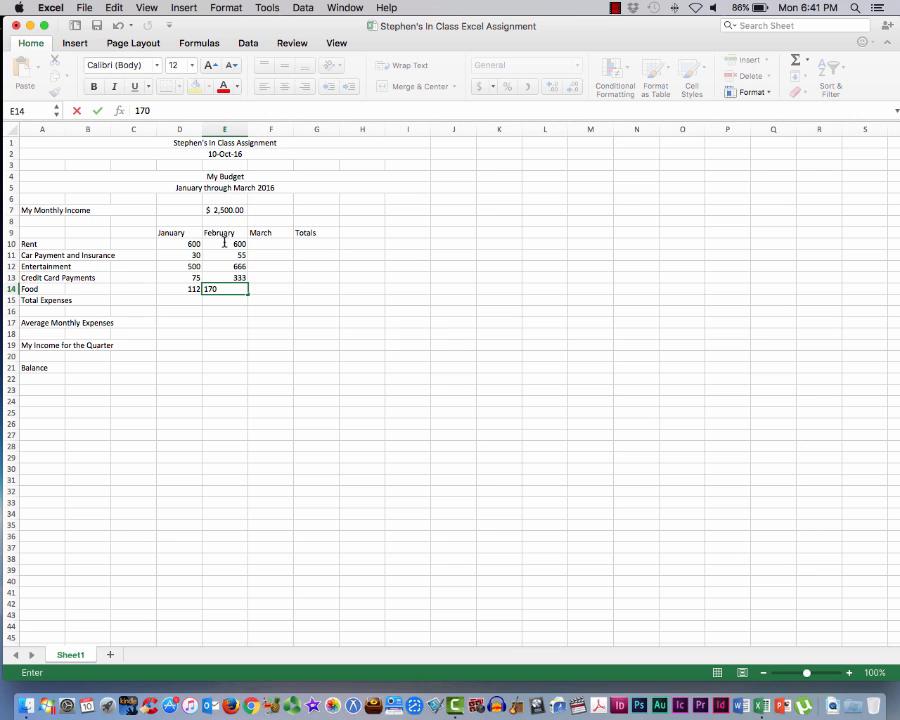
left_click(82, 8)
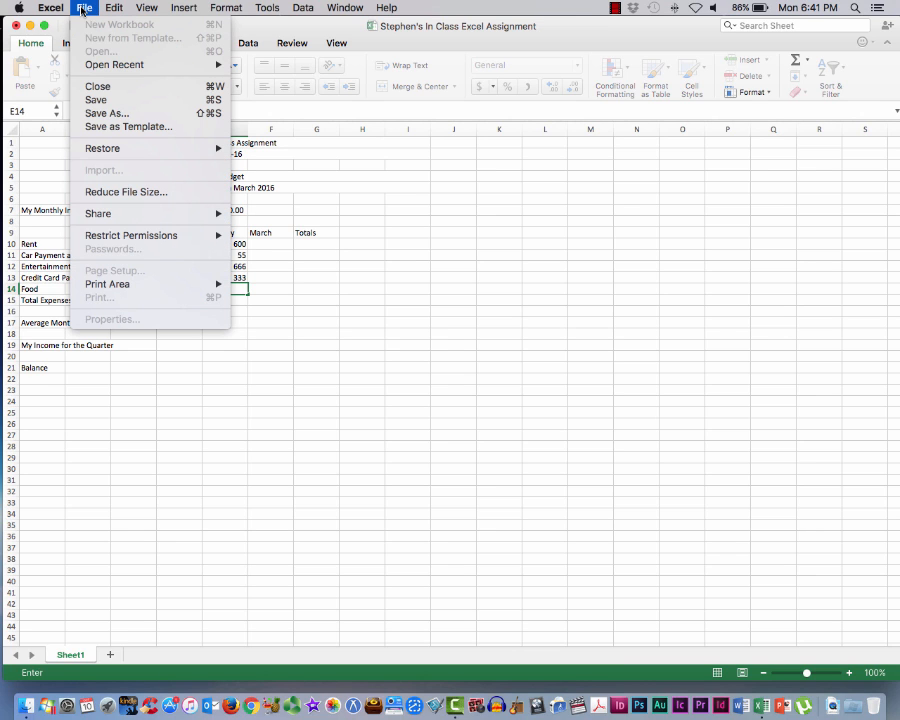
left_click(95, 100)
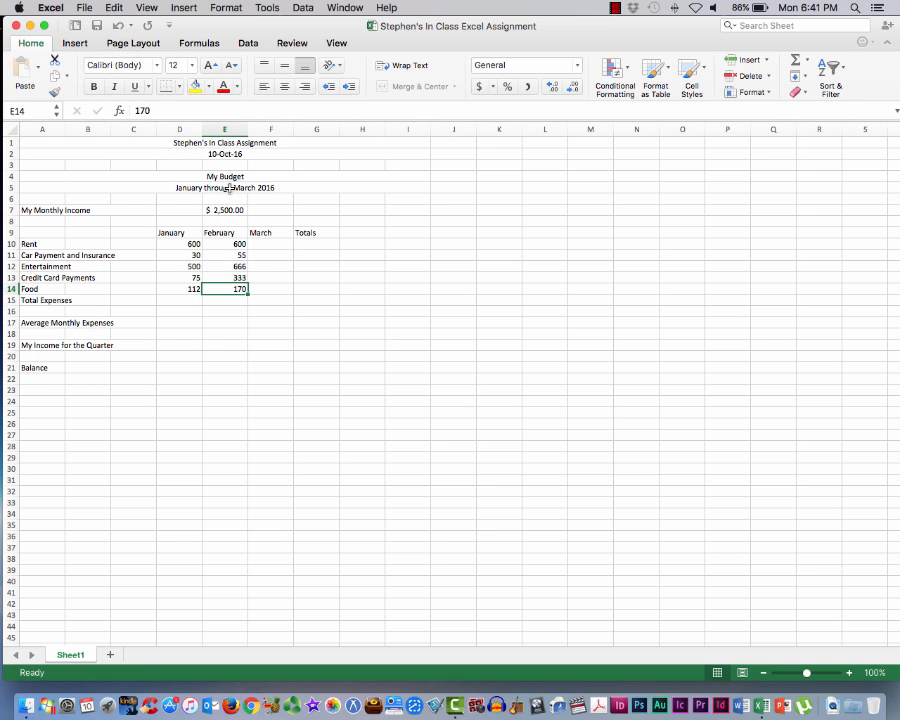
Fill the February Rent amount from cell E10 across into the March cell F10
left_click_drag(232, 242, 263, 244)
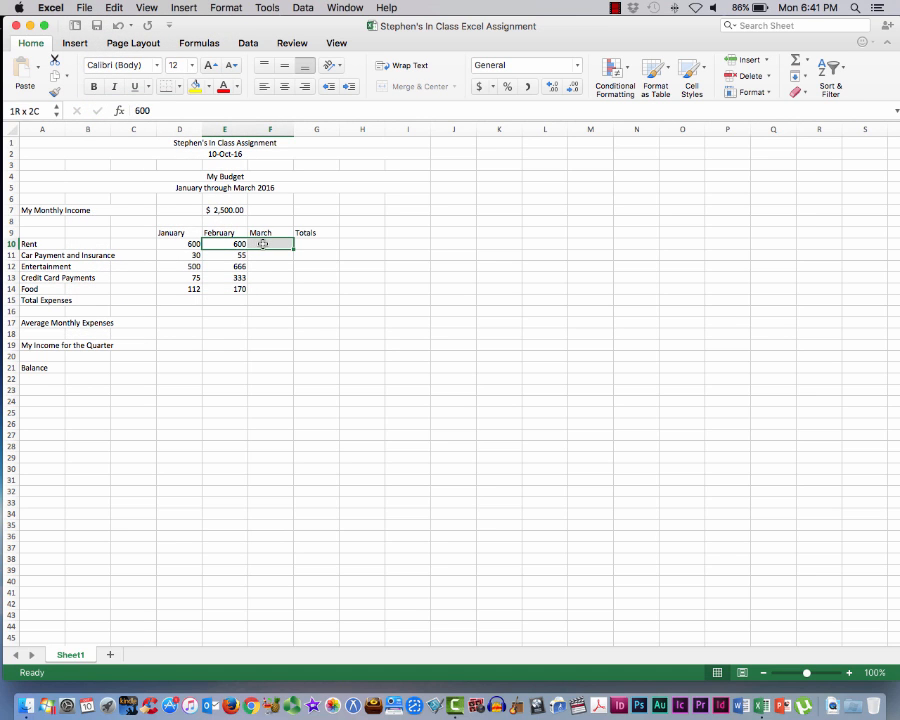
left_click(240, 243)
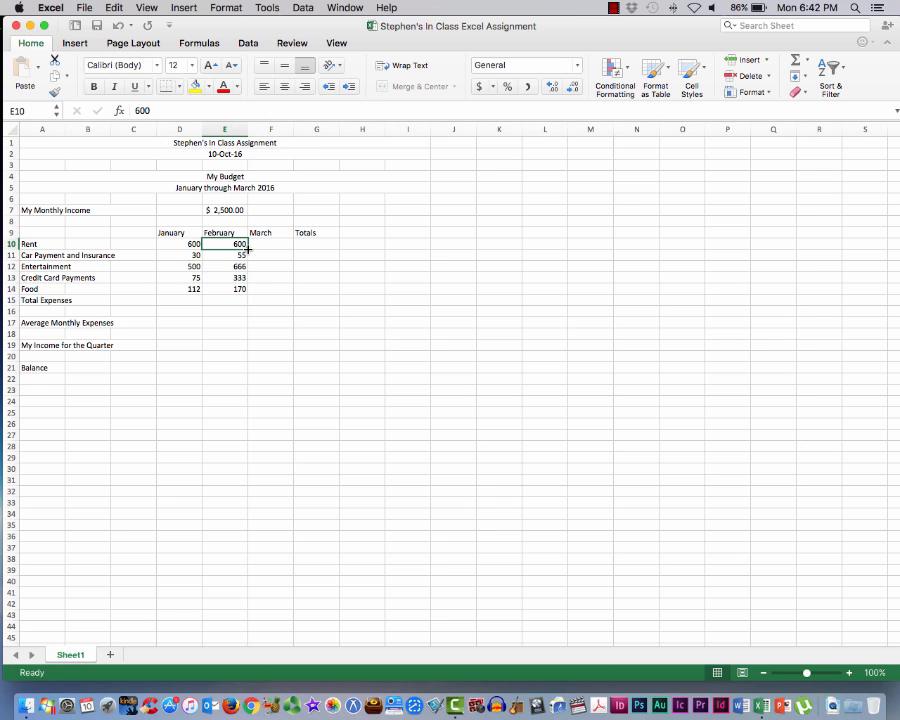
left_click_drag(248, 248, 277, 245)
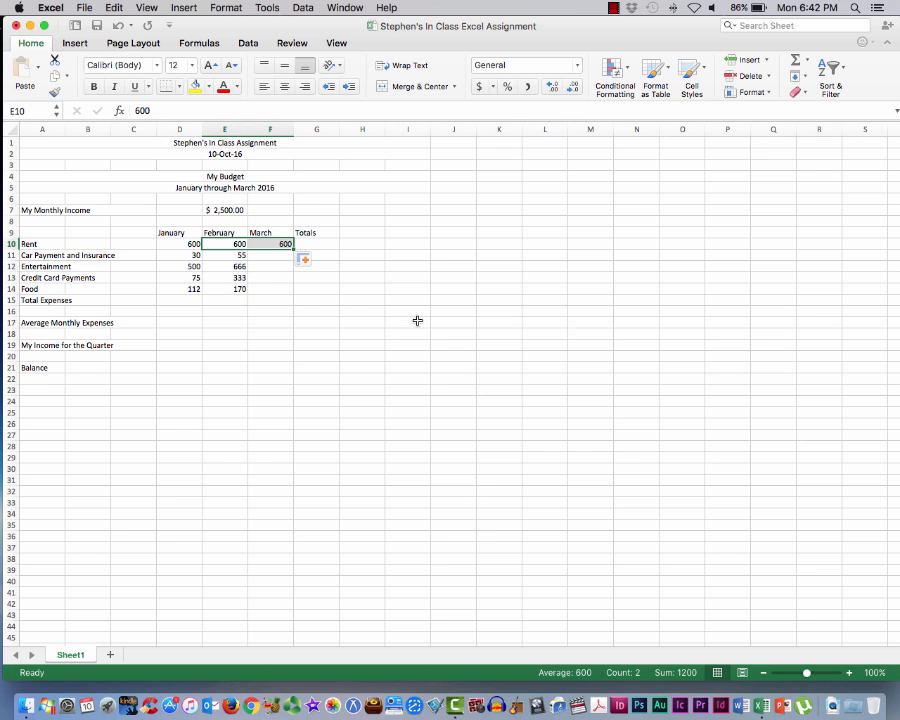
Enter the March amounts 65 for Car Payment and Insurance and 0 for Entertainment in cells F11 and F12
left_click(263, 253)
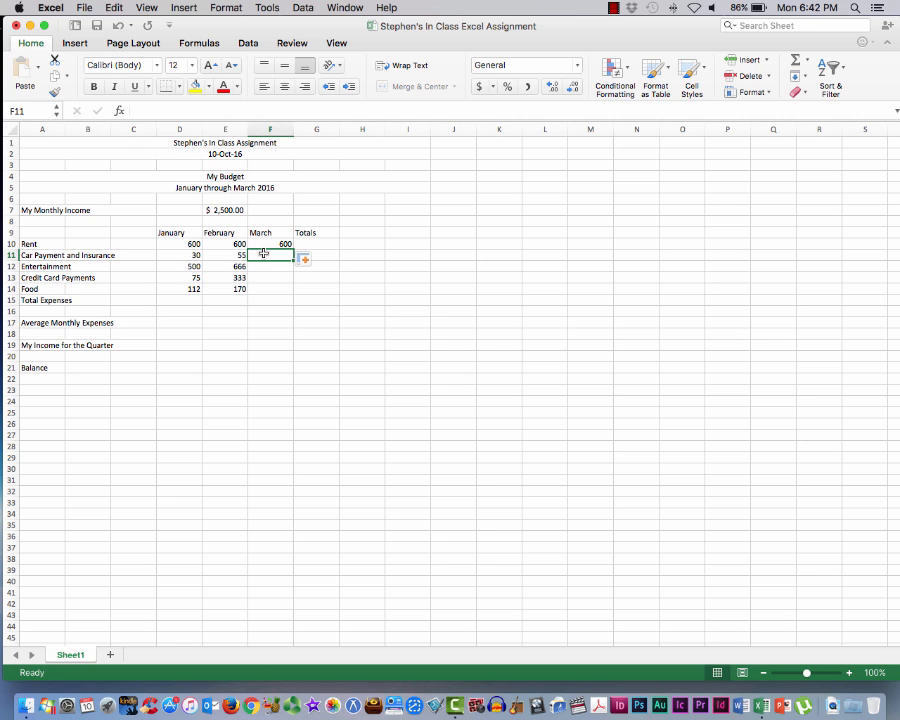
type("65")
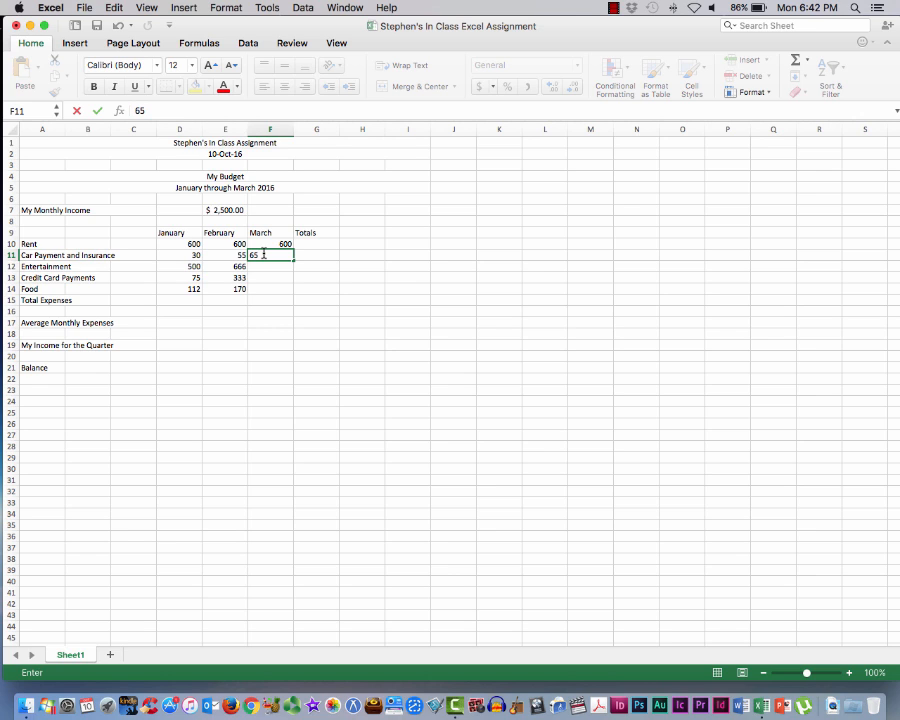
key("Return")
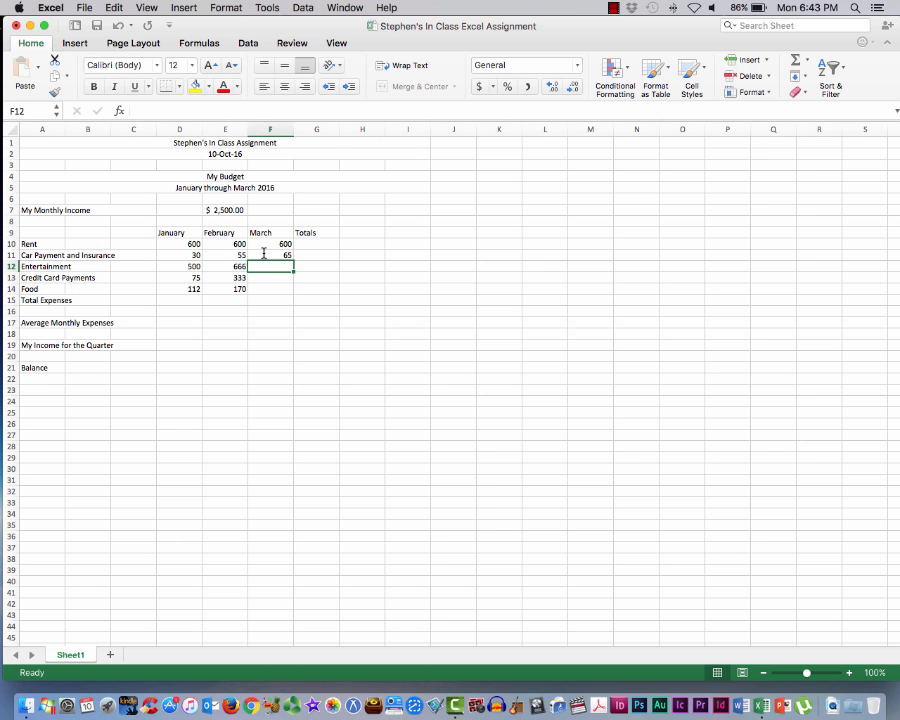
type("0")
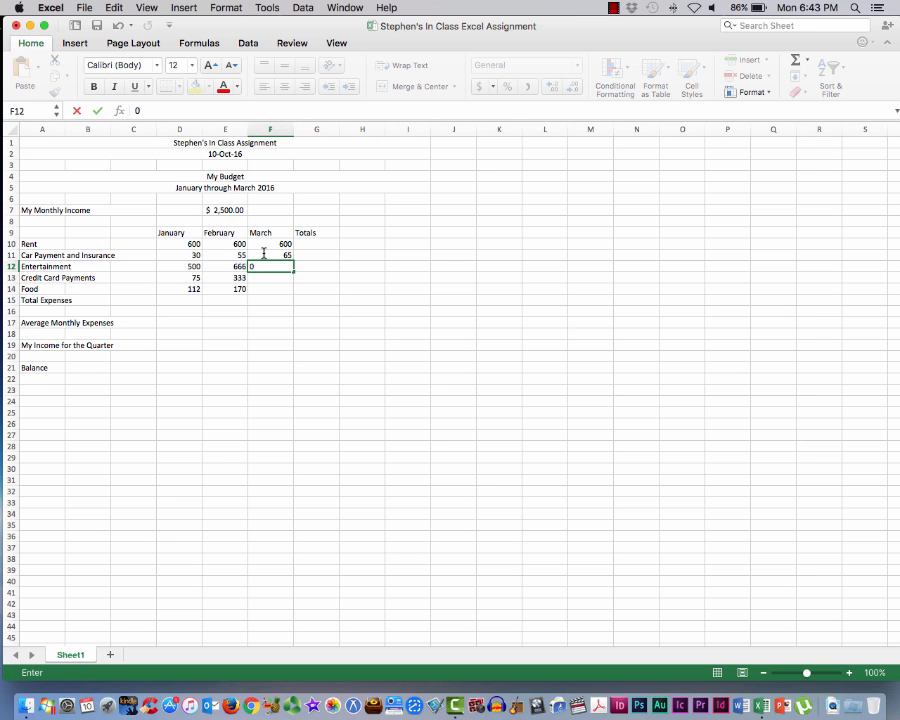
key("Return")
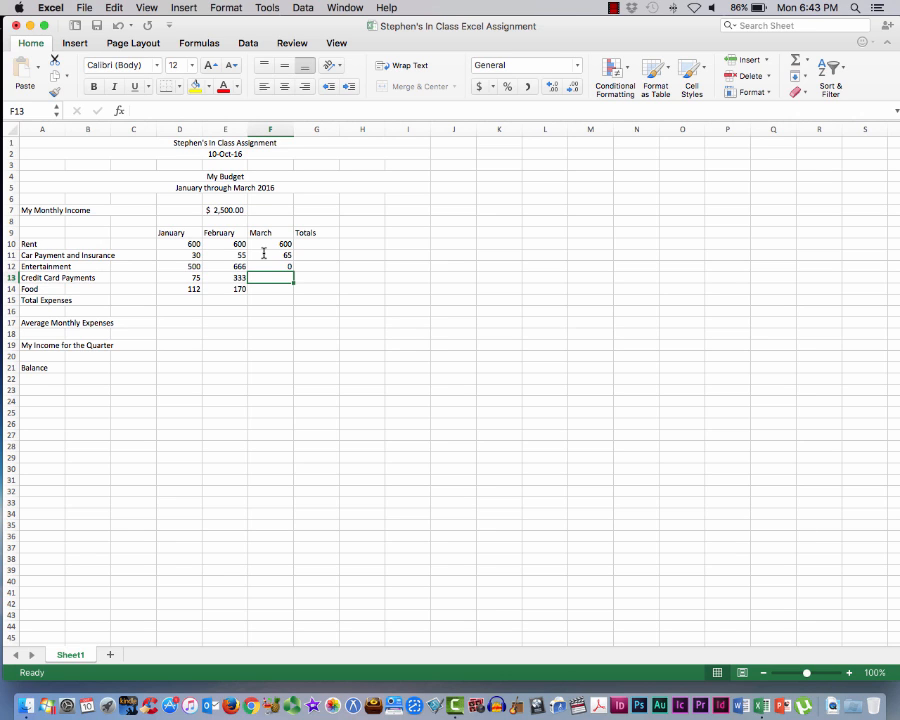
Enter the March amounts 90 for Credit Card Payments and 375 for Food in cells F13 and F14, and save the workbook
type("90")
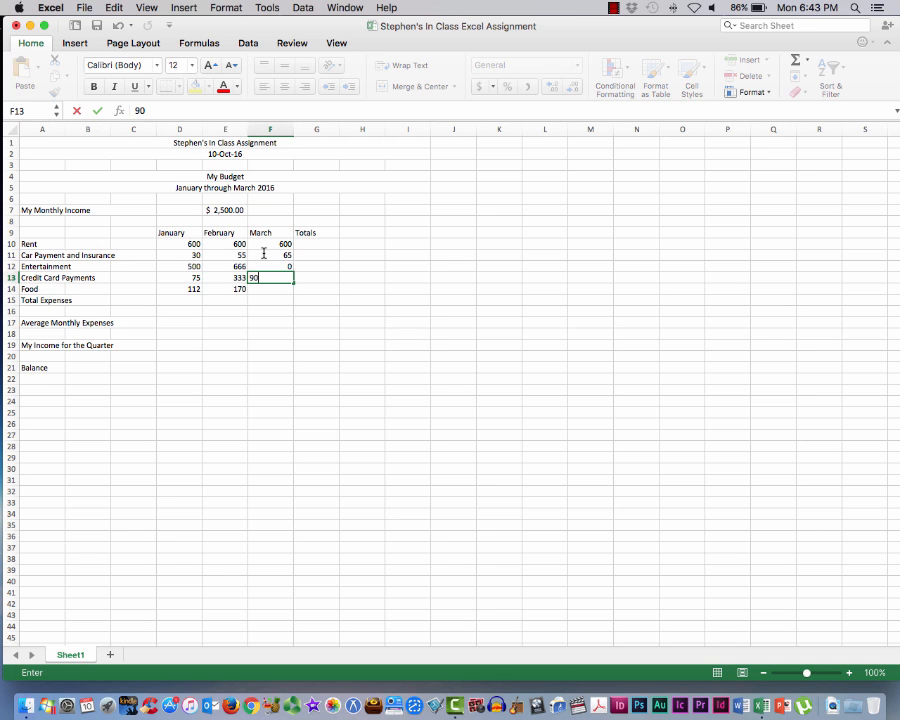
key("Return")
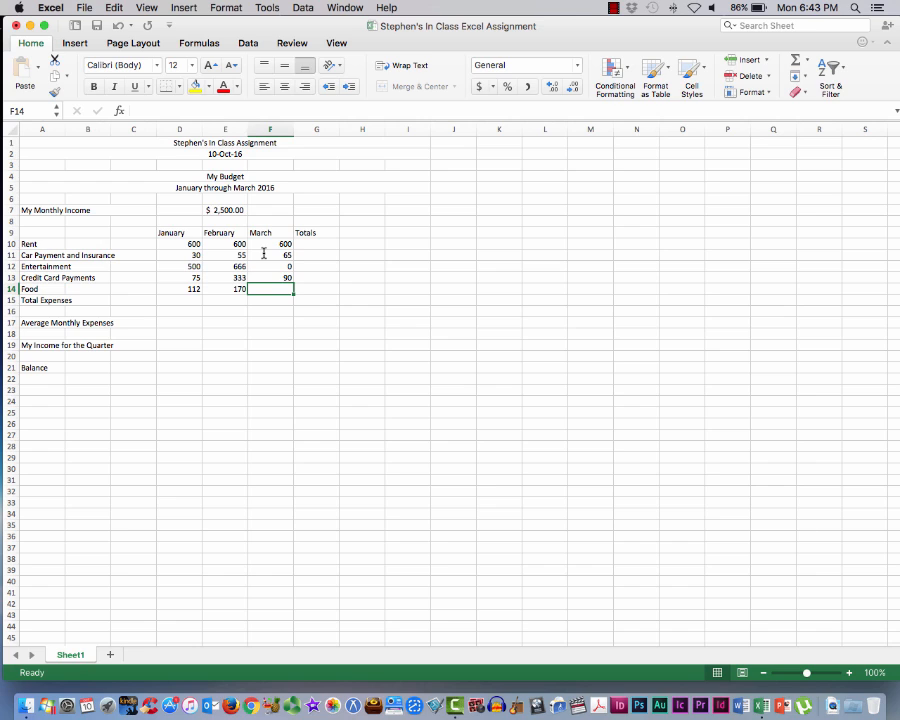
type("375")
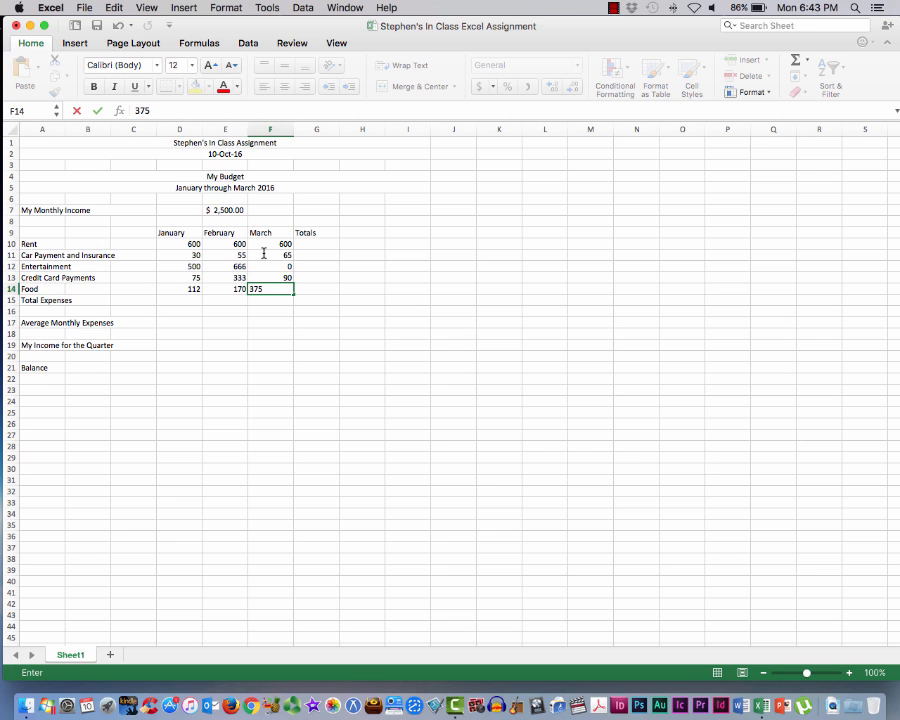
key("Return")
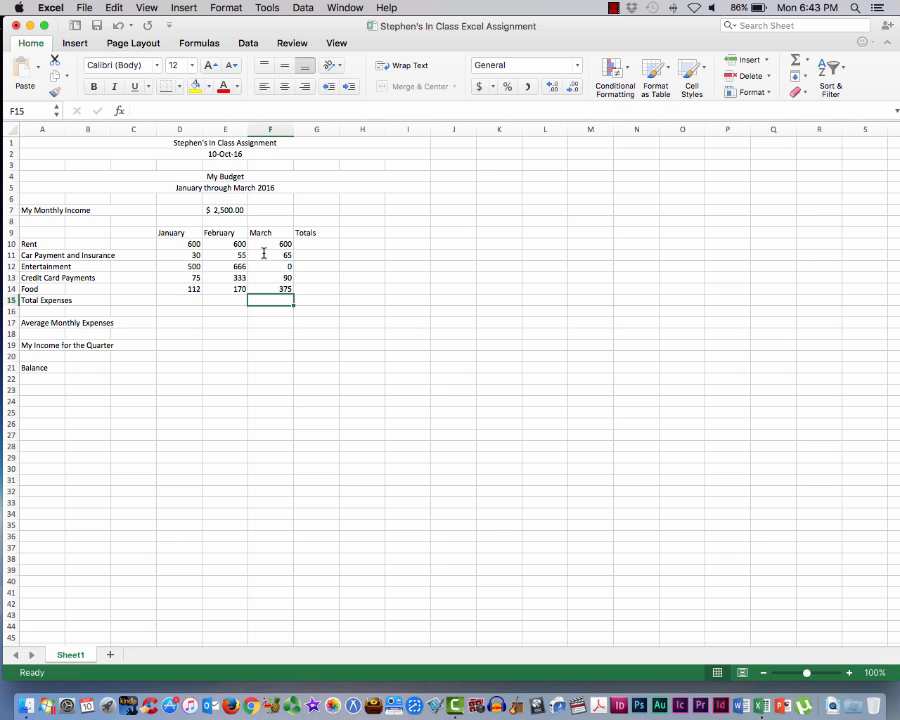
left_click(85, 7)
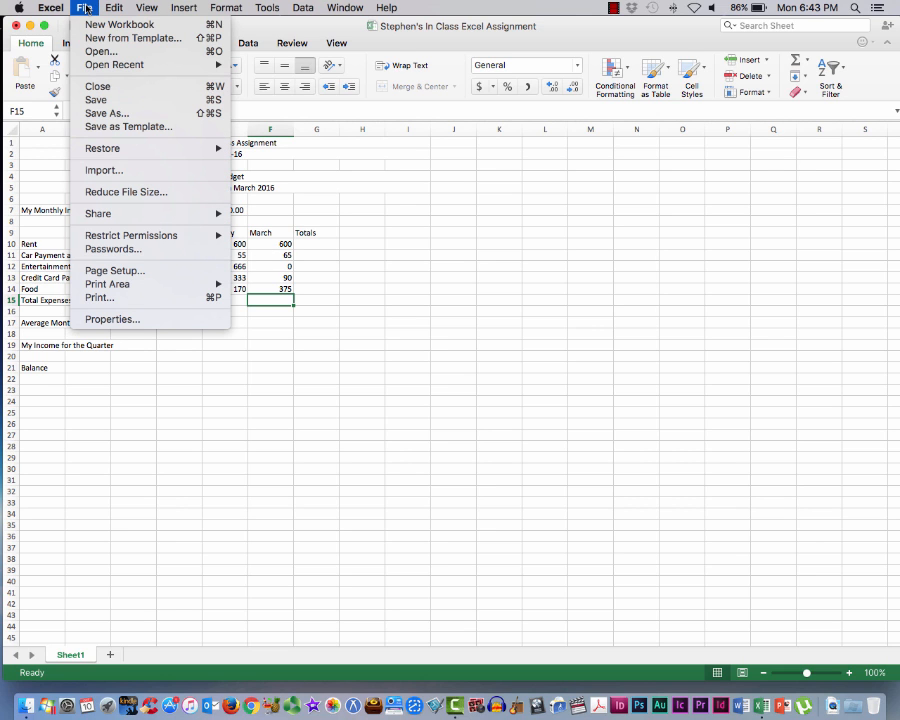
left_click(98, 101)
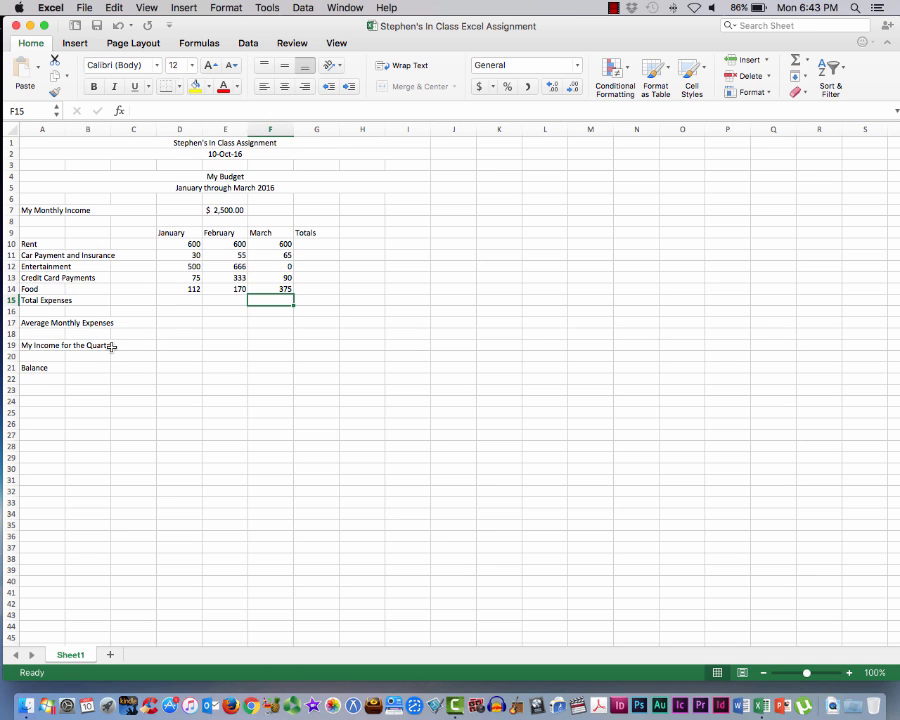
left_click(75, 346)
left_click(27, 345)
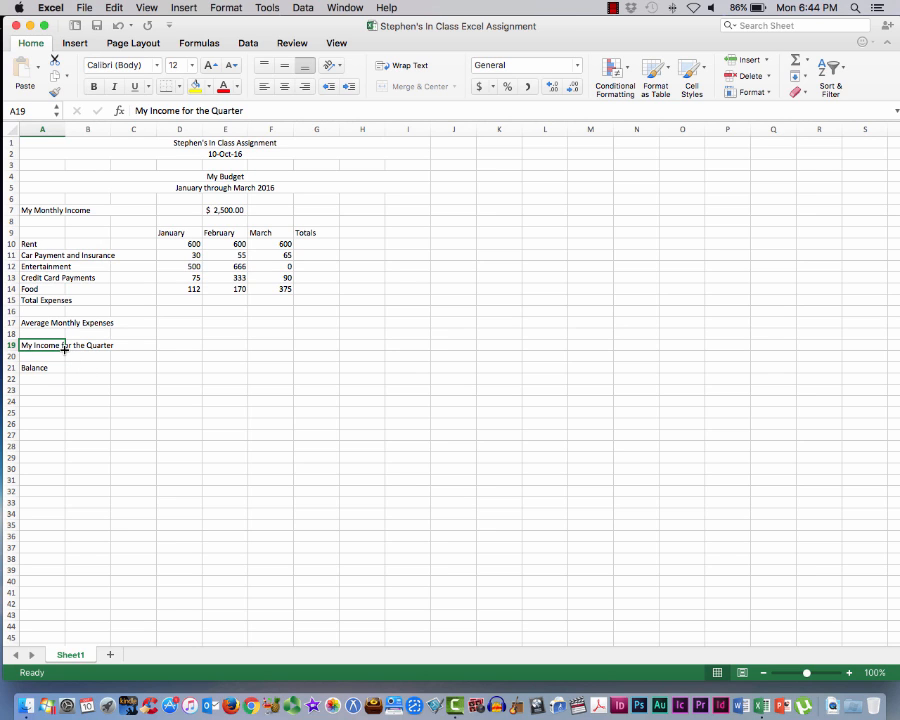
left_click_drag(64, 349, 156, 351)
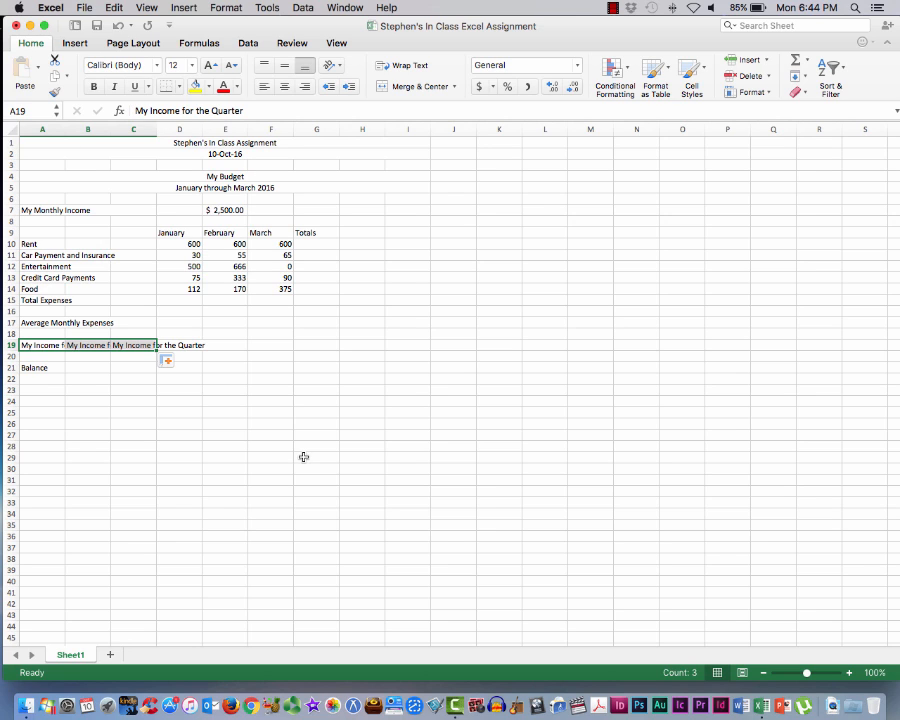
key("super+z")
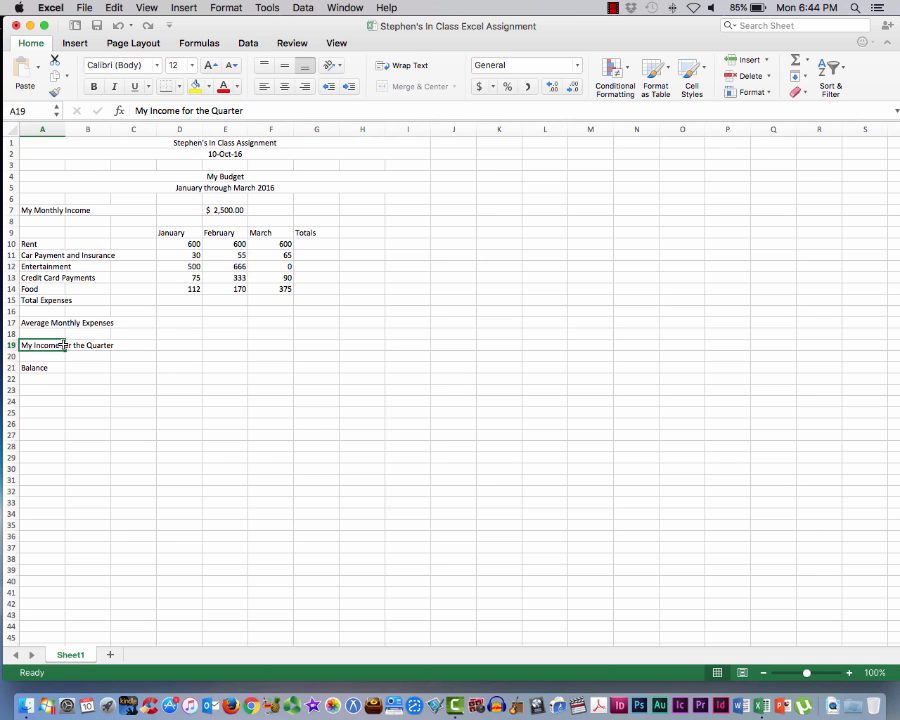
Merge cells A19 through C19 around the "My Income for the Quarter" label without centering it
left_click_drag(63, 345, 124, 345)
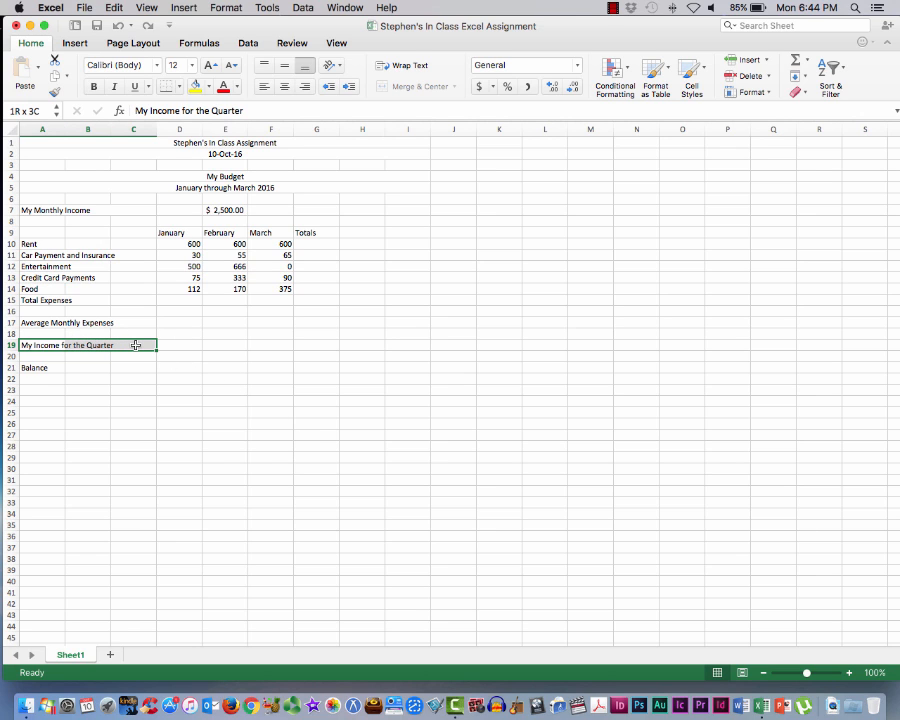
left_click_drag(136, 345, 136, 345)
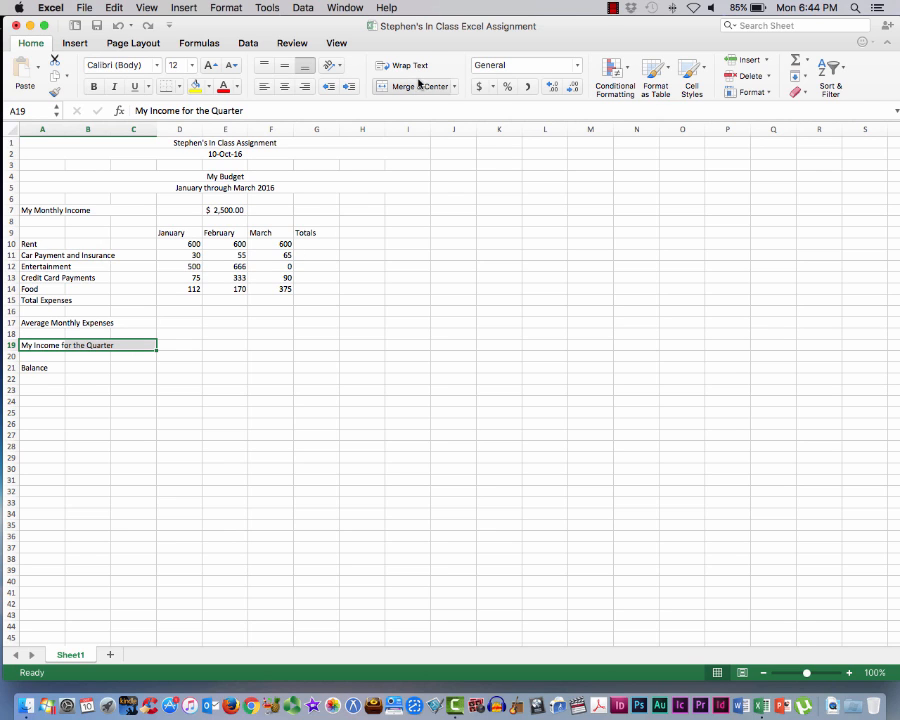
left_click(456, 86)
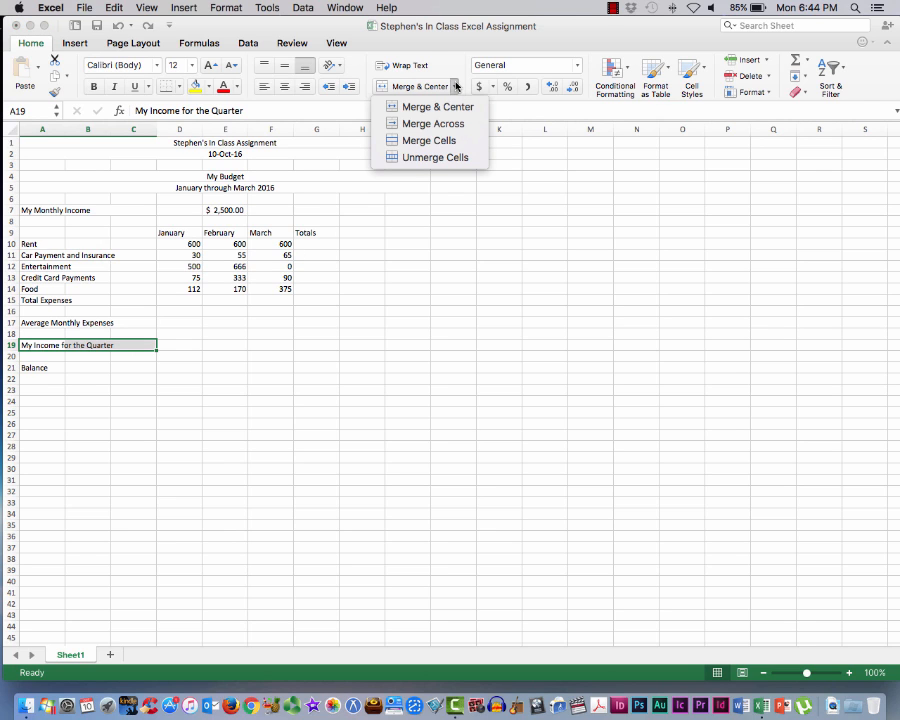
left_click(416, 141)
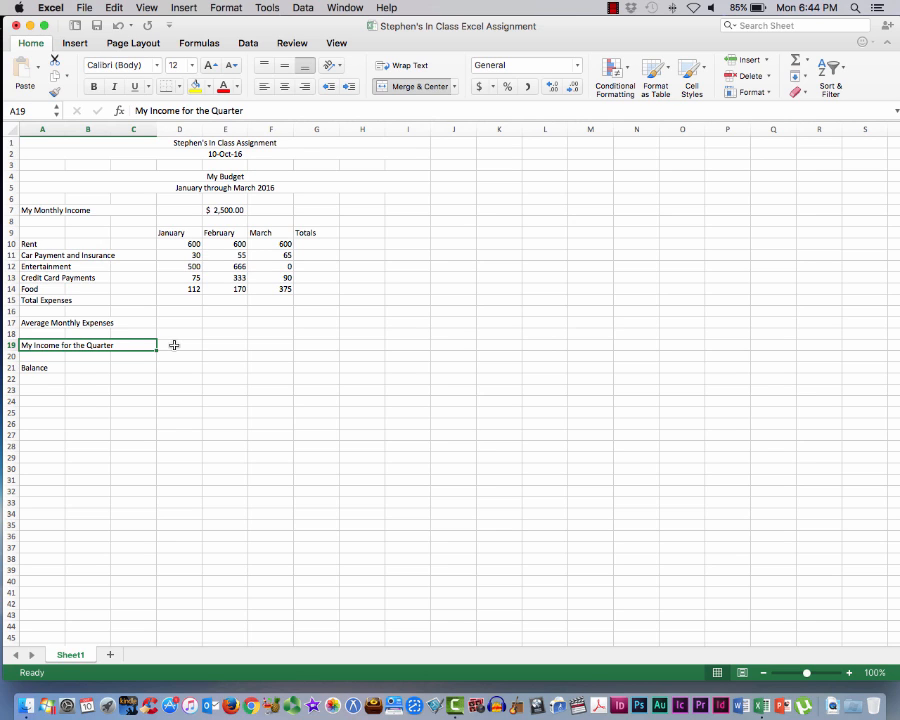
Begin the quarterly income formula in cell D19 with an opening parenthesis and a reference to the monthly income in E7
left_click(174, 345)
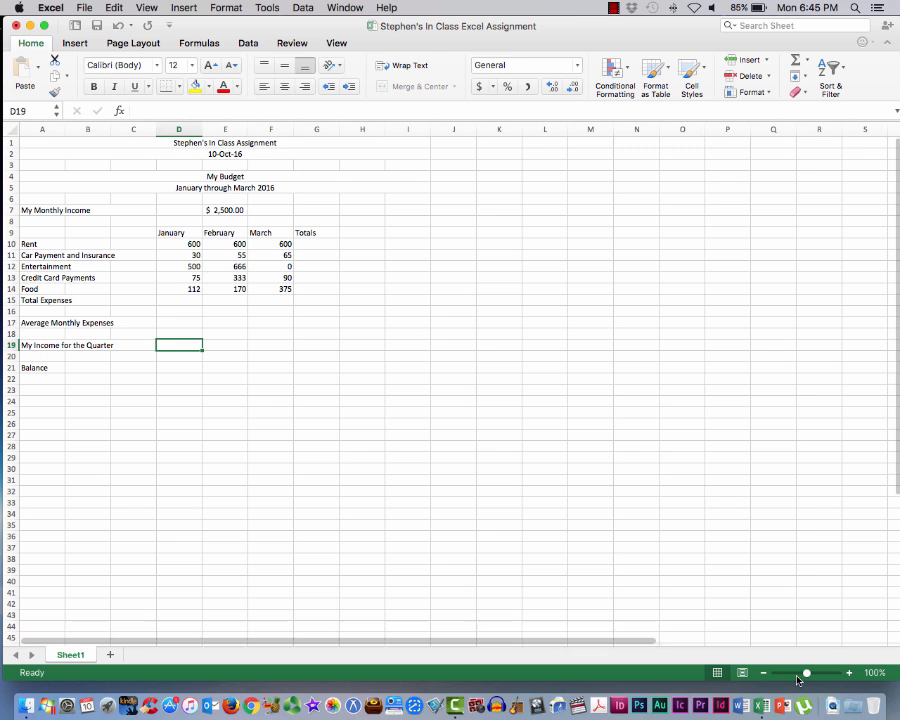
left_click_drag(809, 675, 819, 678)
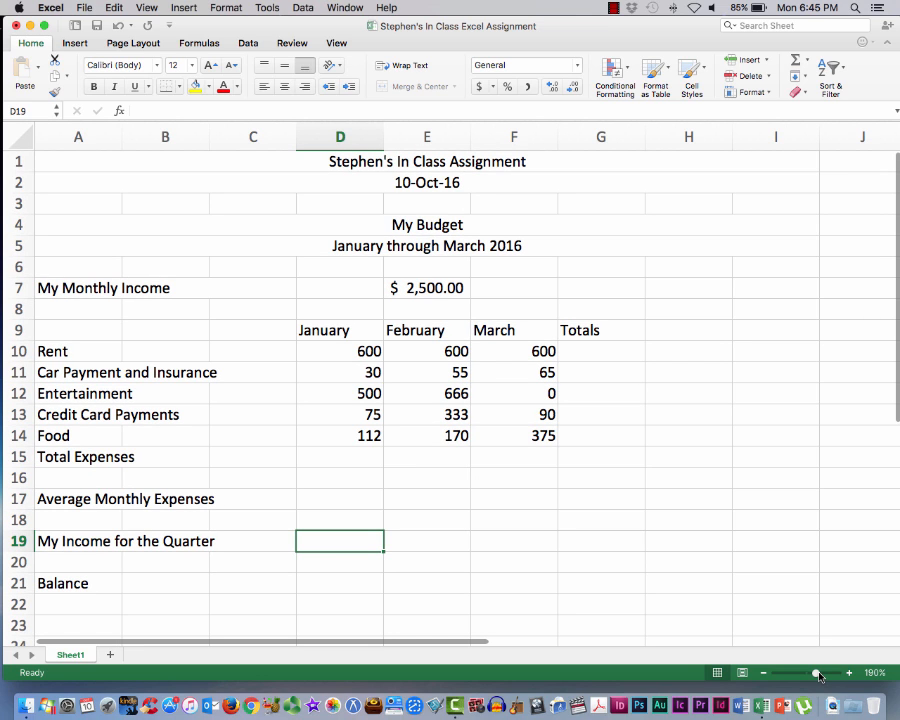
left_click_drag(819, 677, 819, 677)
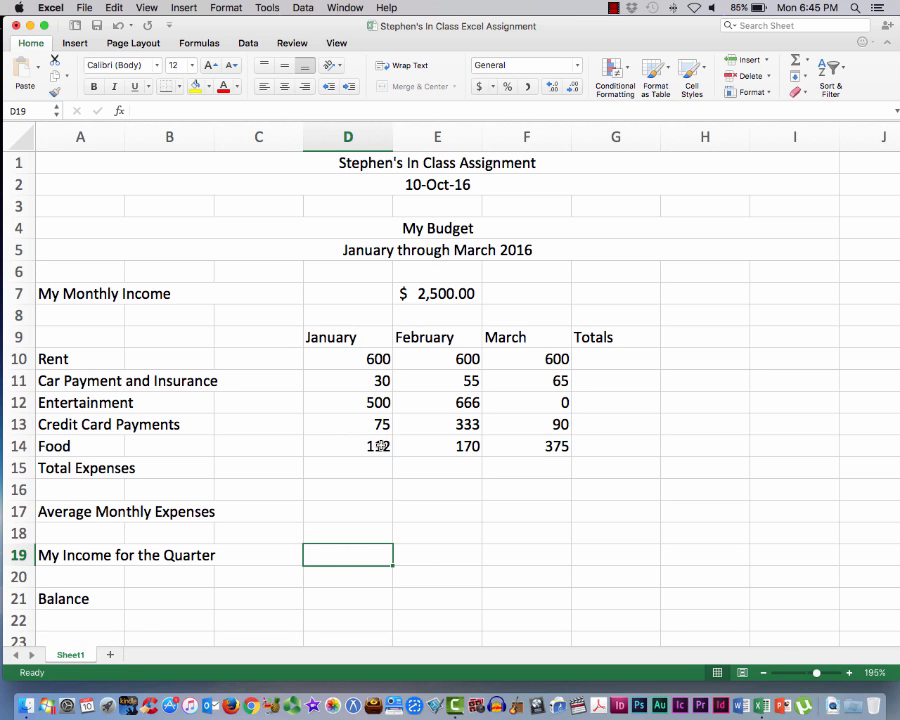
left_click(155, 110)
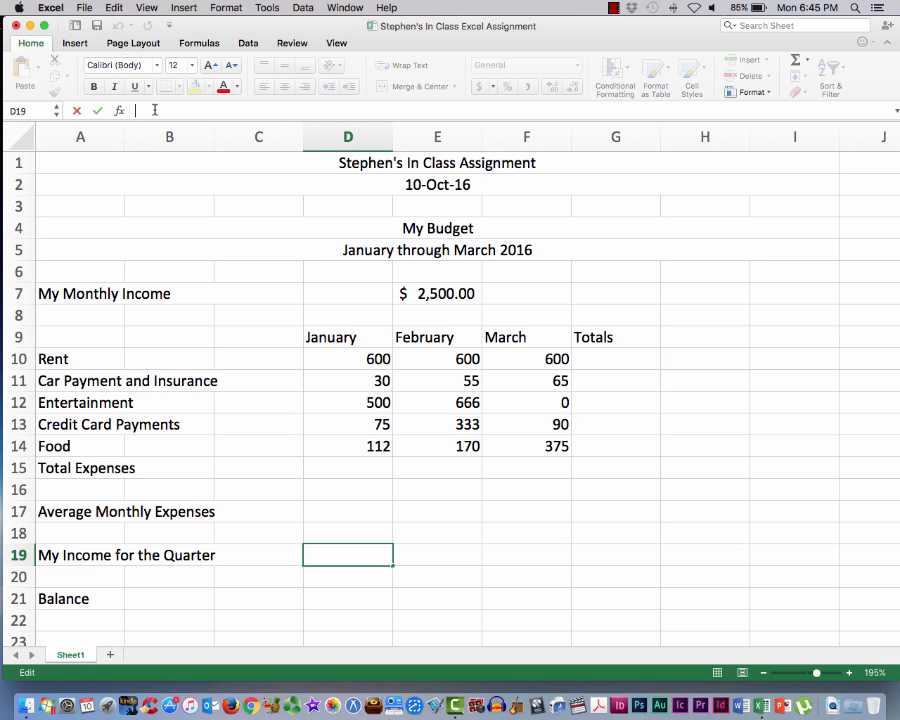
type("=")
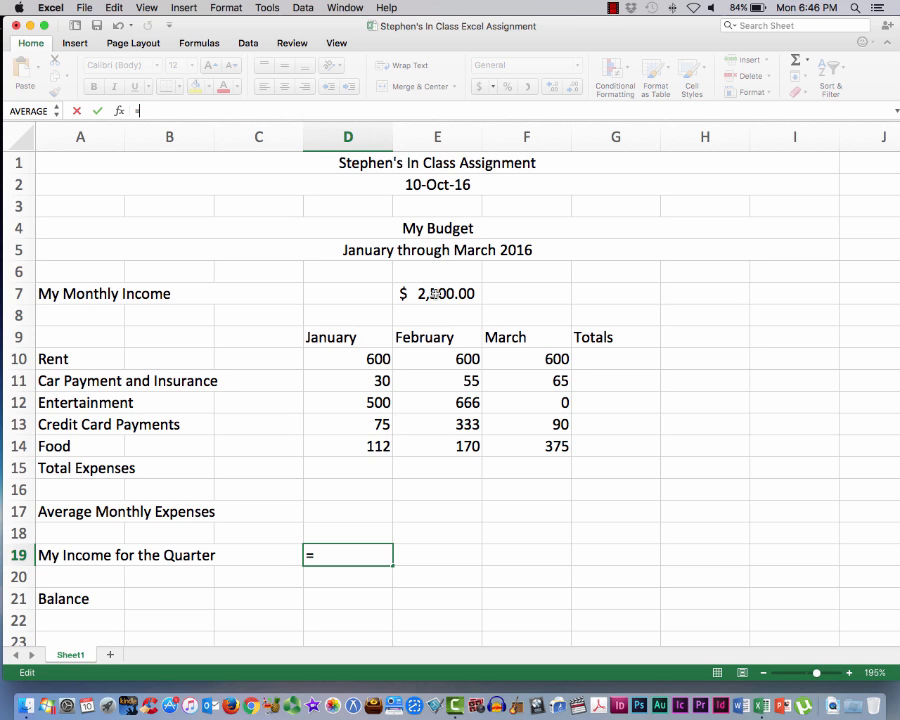
type("(")
left_click(435, 293)
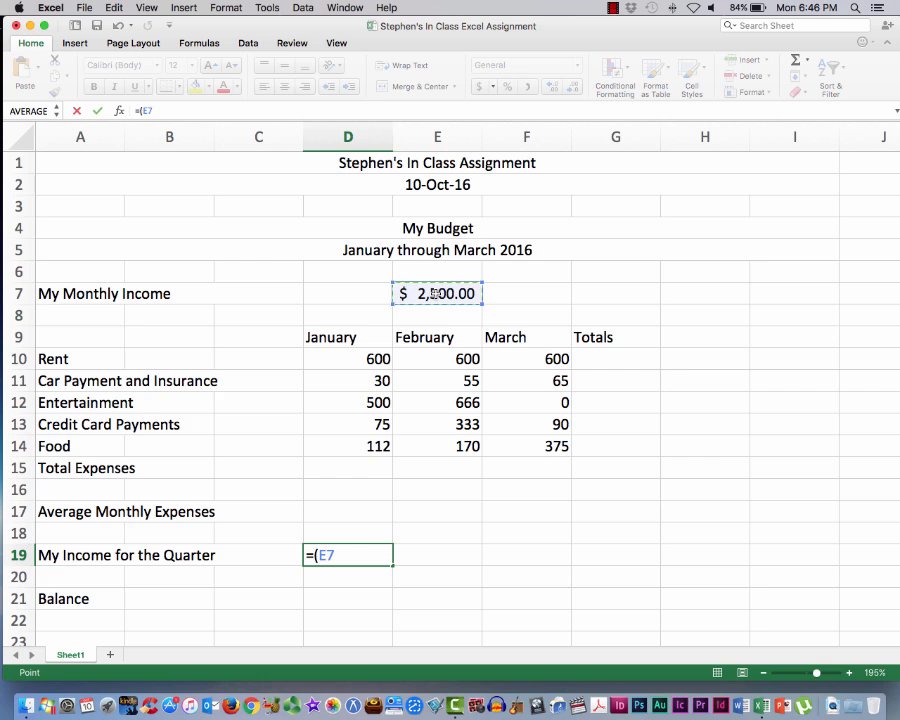
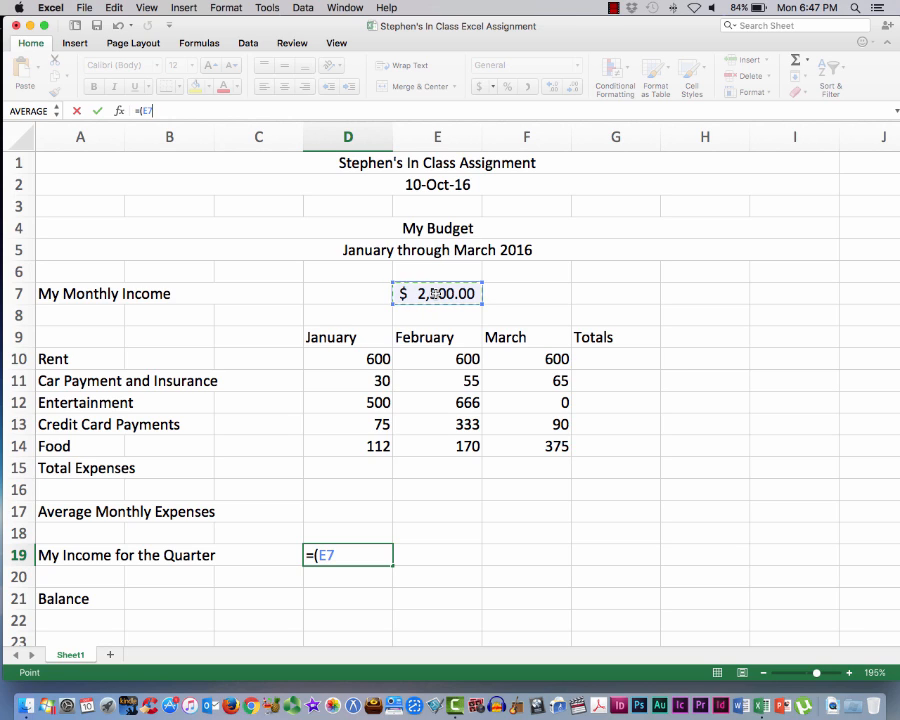
Complete the quarterly income formula in cell D19 by multiplying E7 by 3 and closing the parenthesis
type("*")
type("3)")
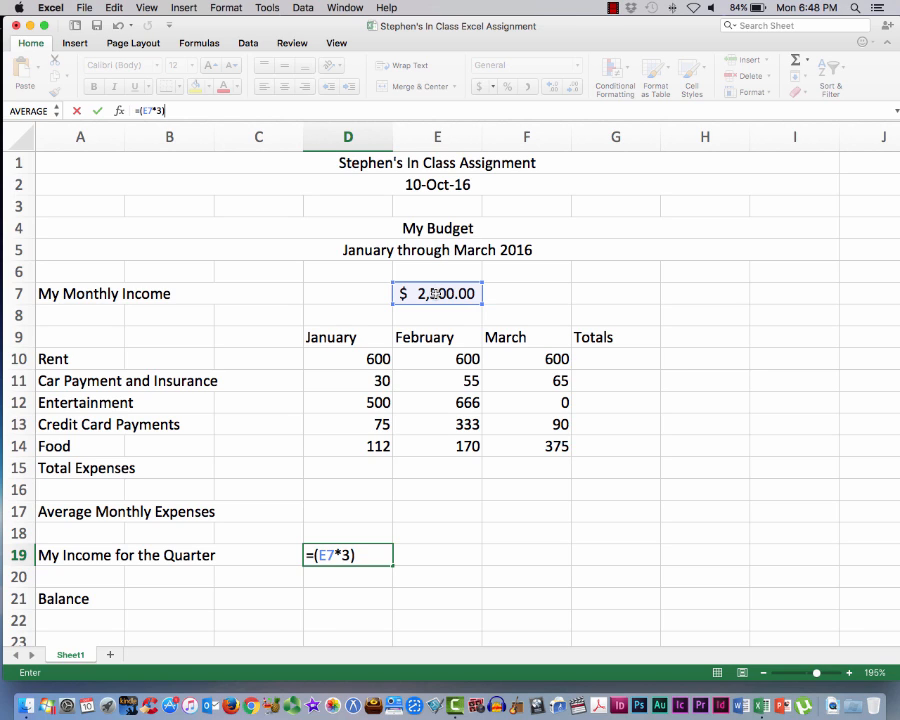
key("Return")
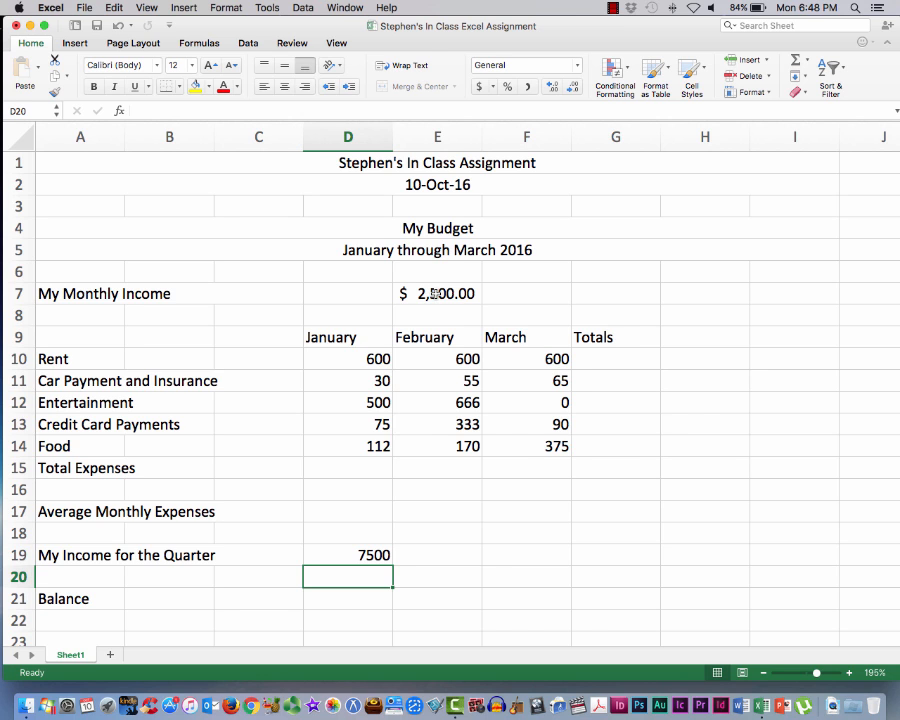
Total the Rent amounts for January through March in cell G10 with the Sum function over D10:F10
scroll(470, 292, "down", 1)
scroll(470, 292, "right", 1)
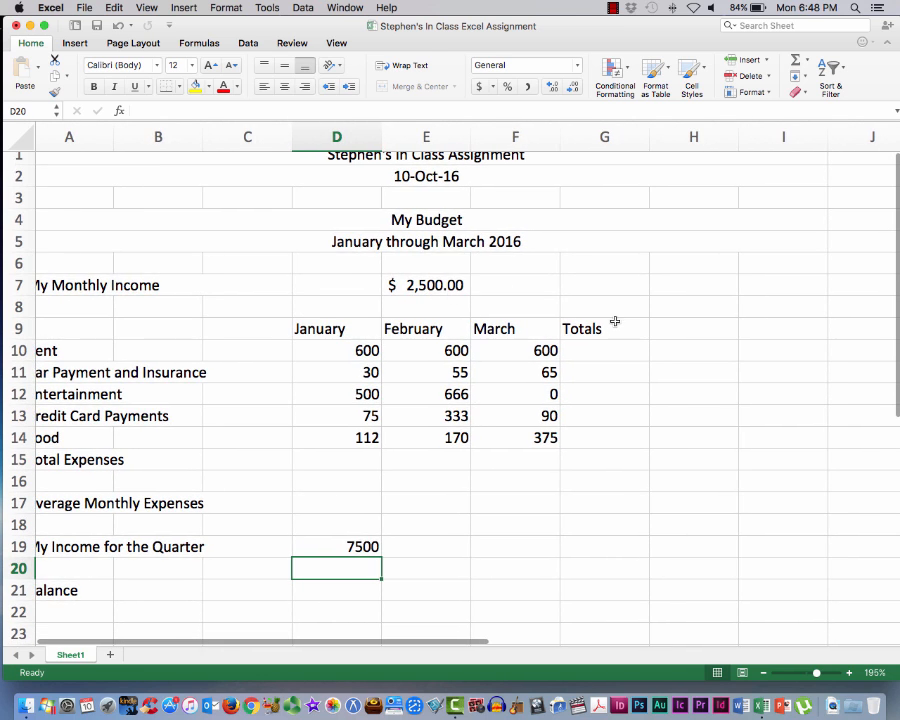
scroll(520, 345, "left", 1)
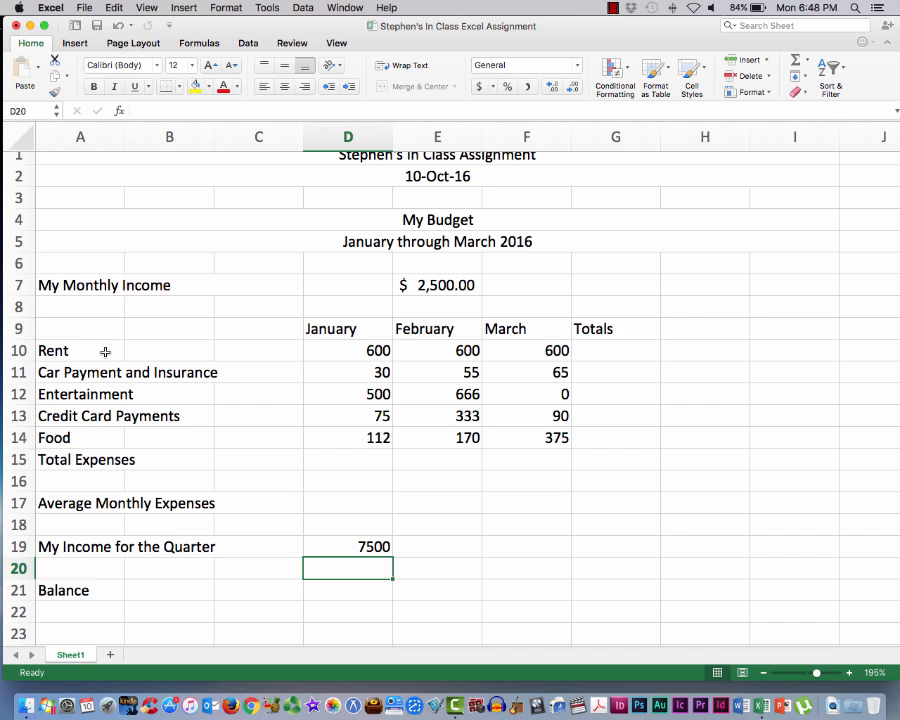
left_click(598, 328)
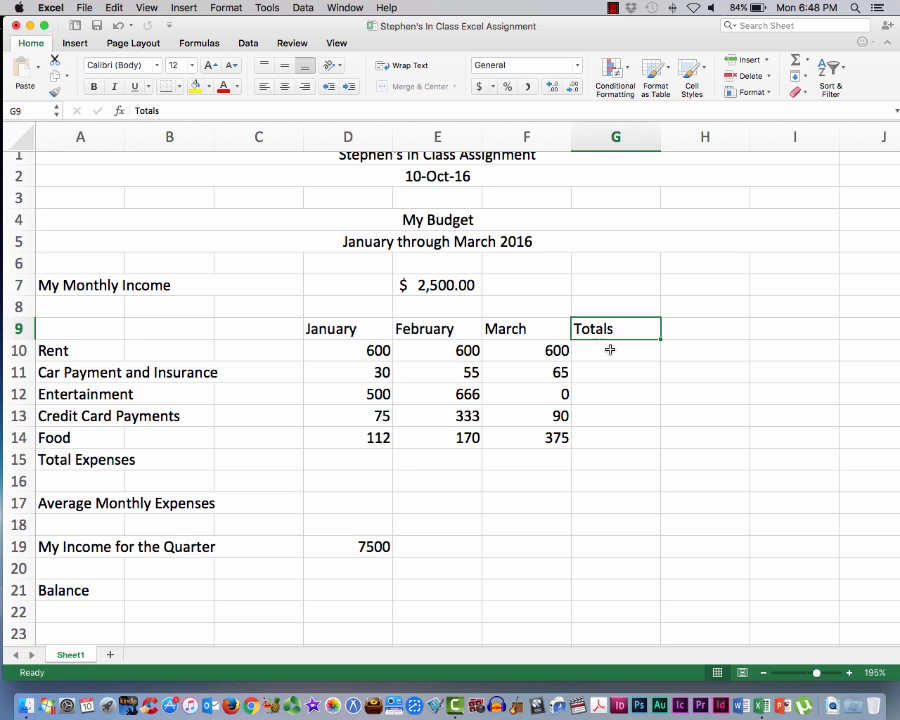
left_click(607, 355)
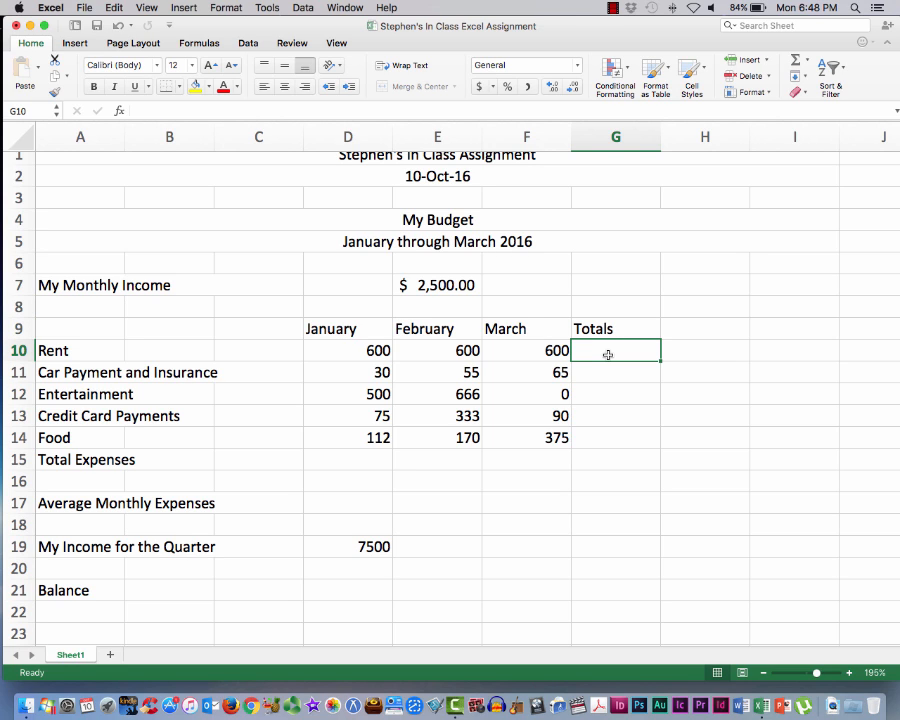
scroll(608, 355, "up", 1)
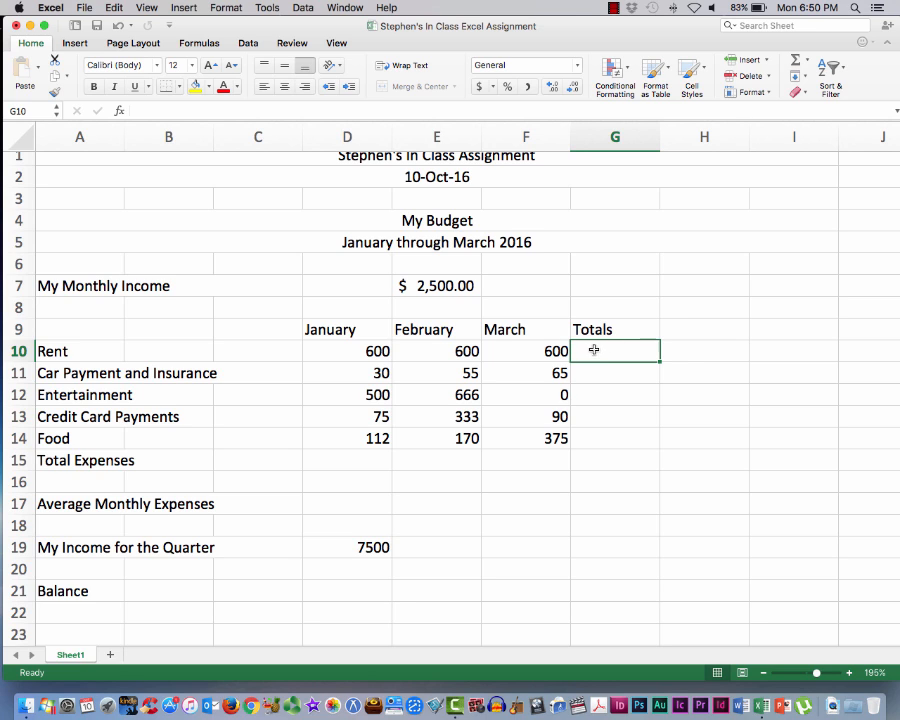
left_click(808, 60)
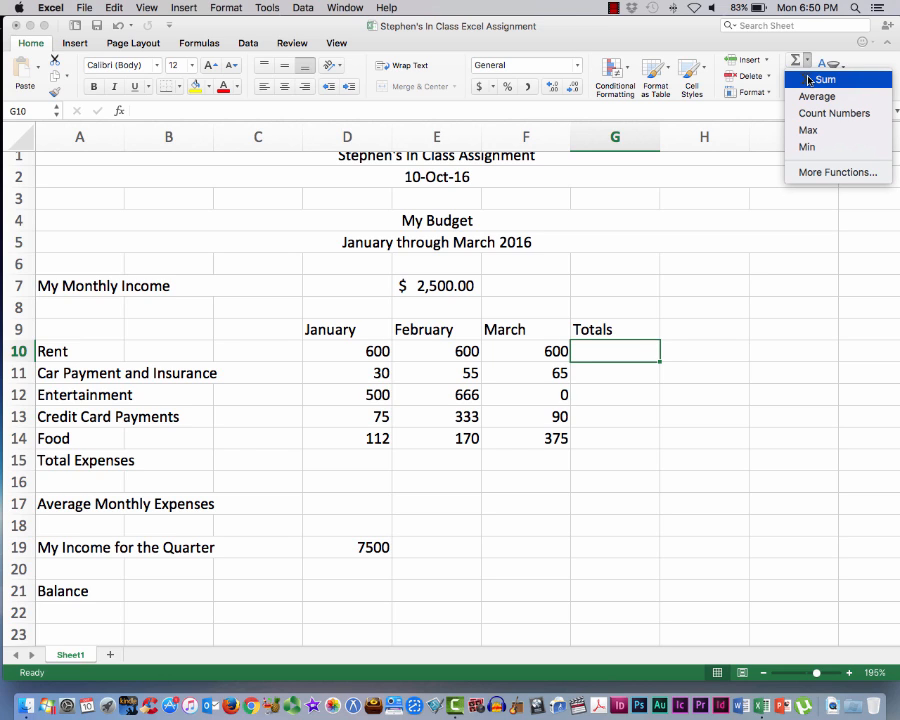
left_click(820, 79)
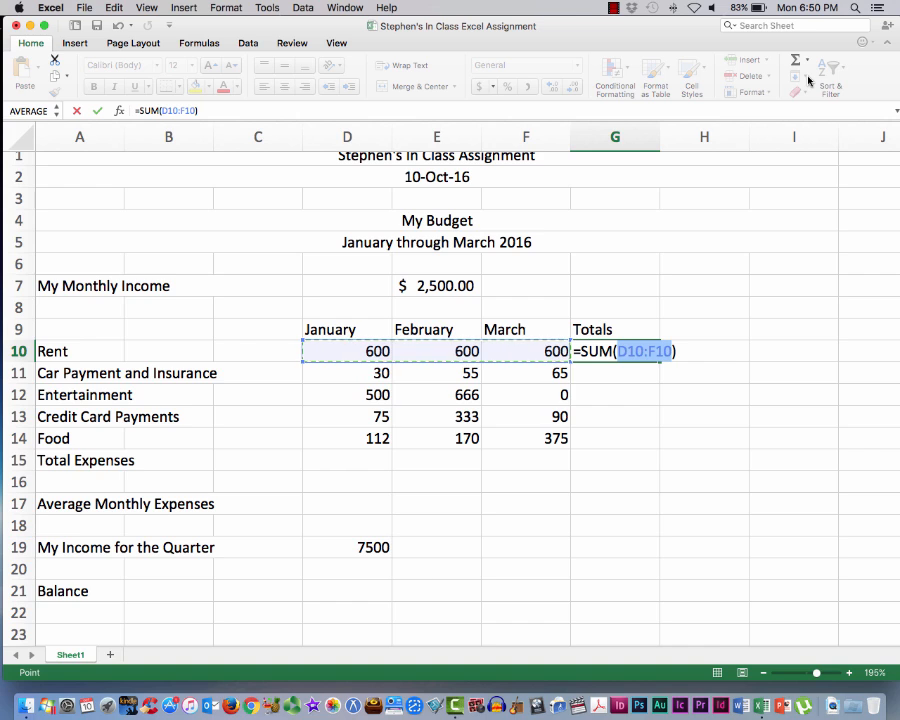
key("Return")
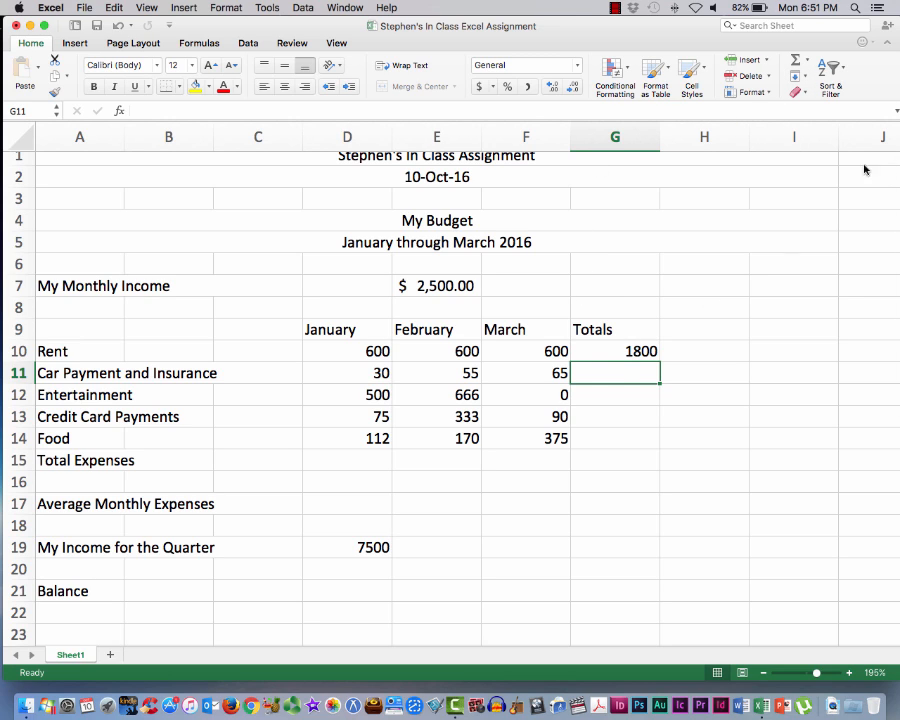
left_click(797, 62)
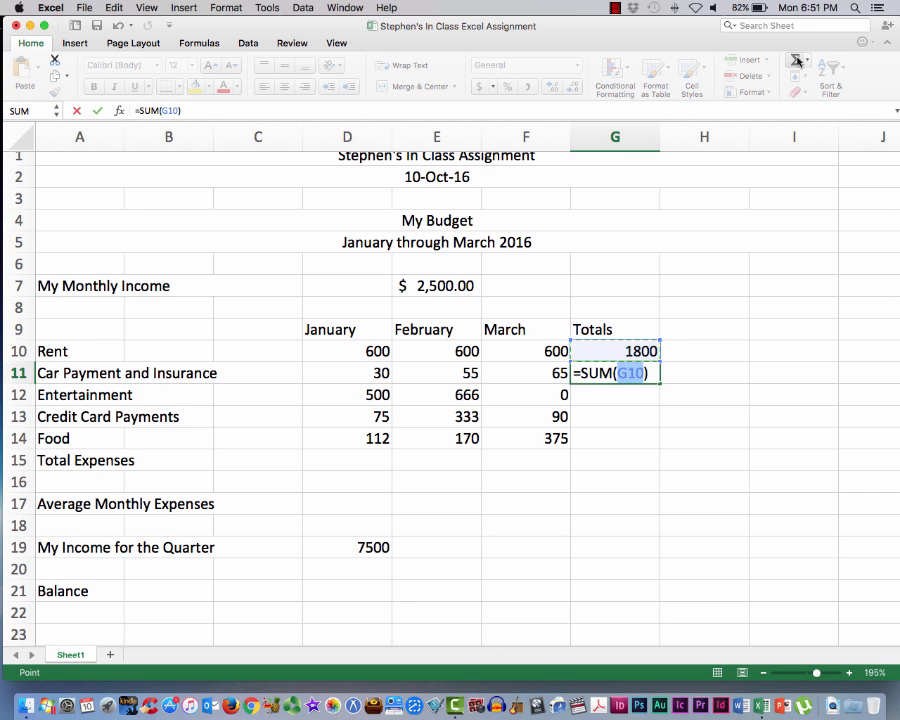
left_click(647, 372)
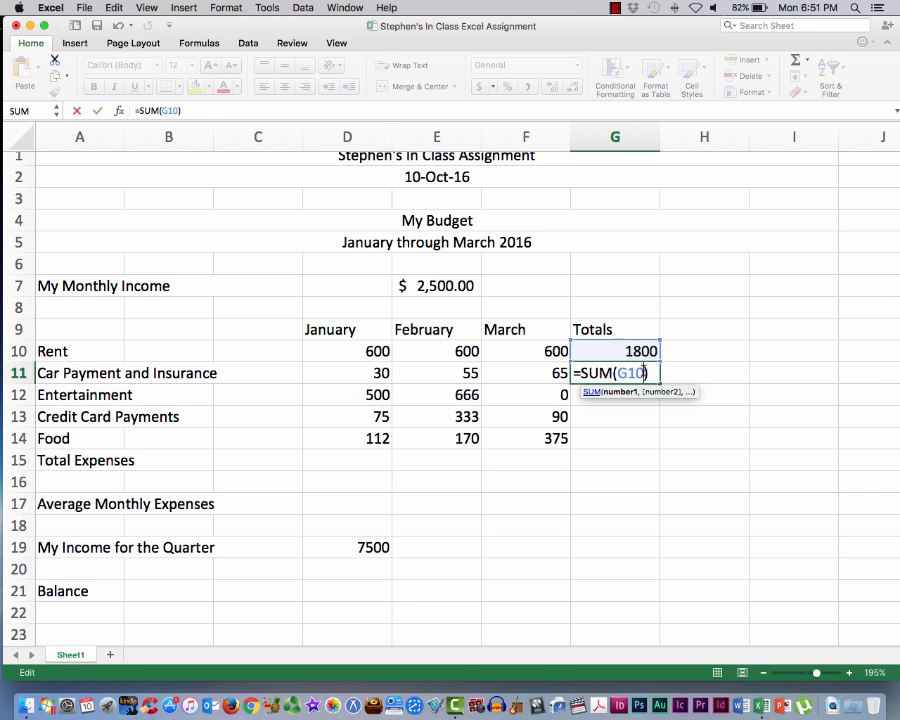
left_click_drag(652, 372, 570, 374)
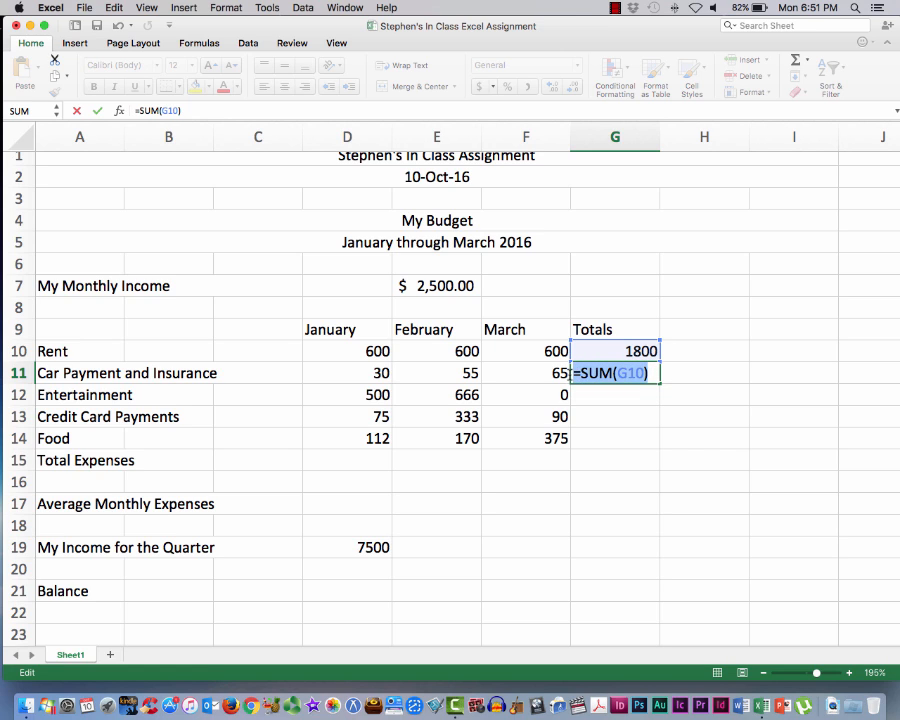
key("Escape")
left_click(700, 368)
left_click(635, 372)
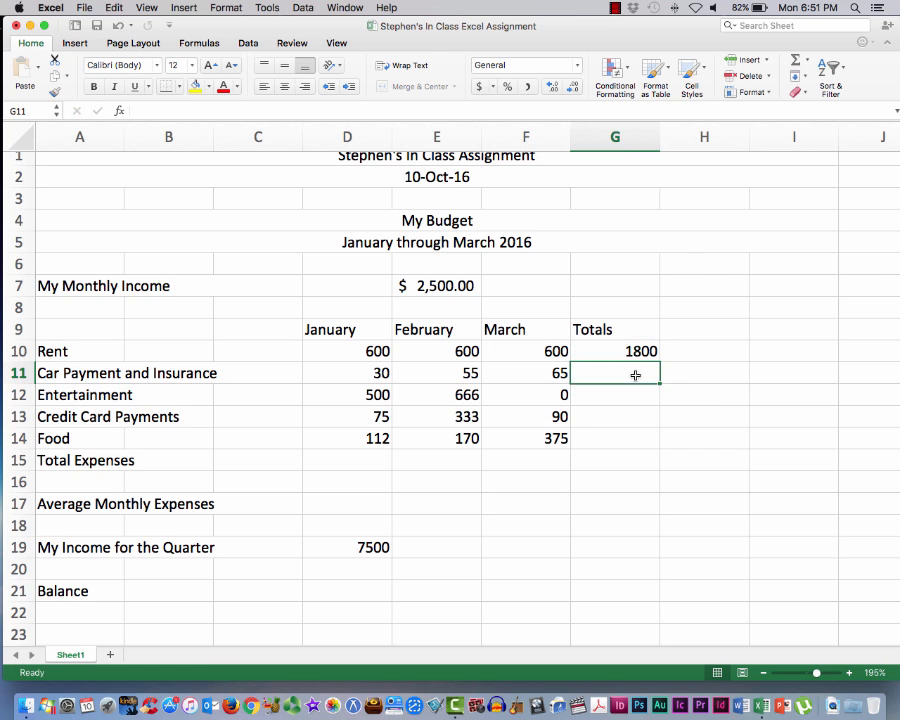
left_click(806, 60)
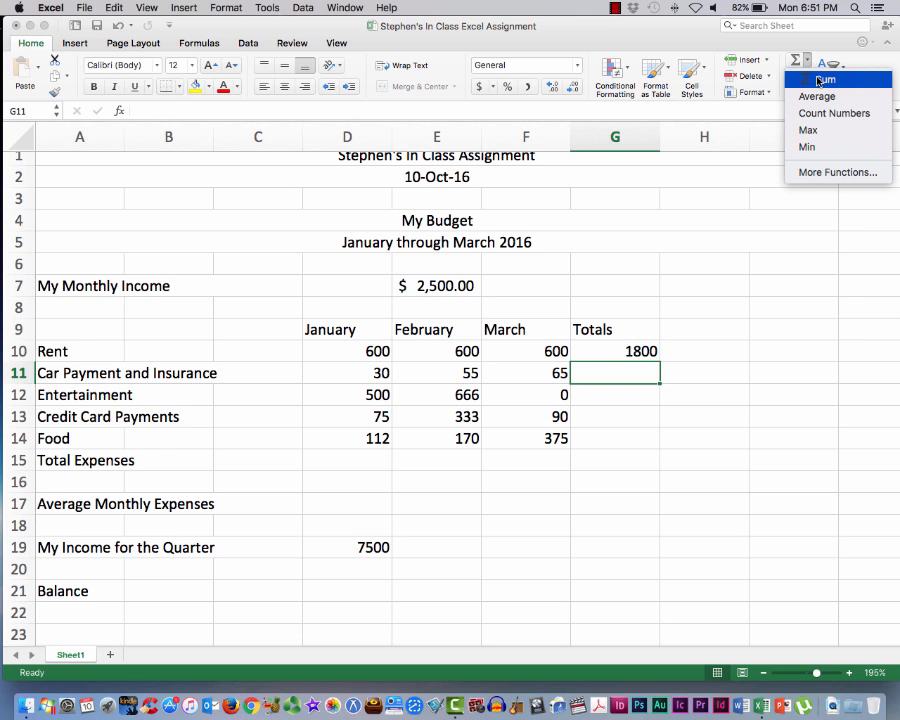
left_click(818, 80)
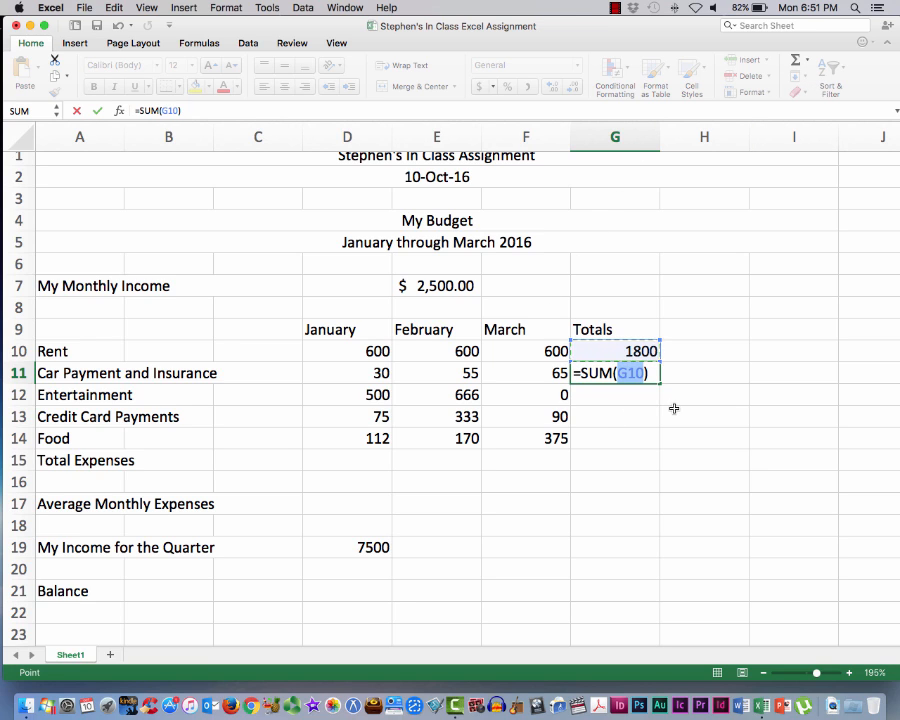
scroll(674, 408, "up", 1)
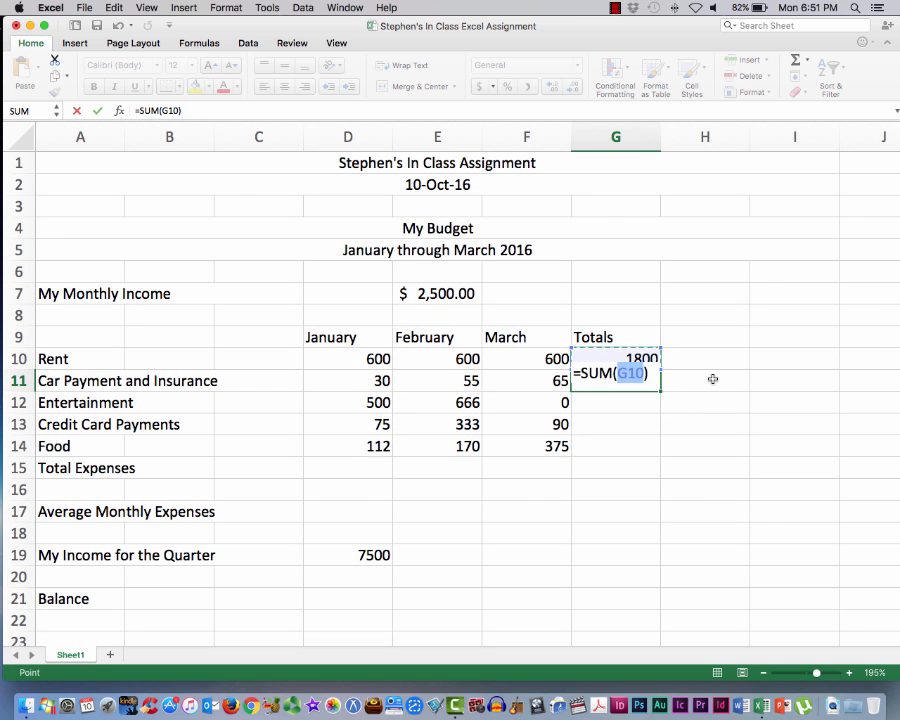
left_click(713, 379)
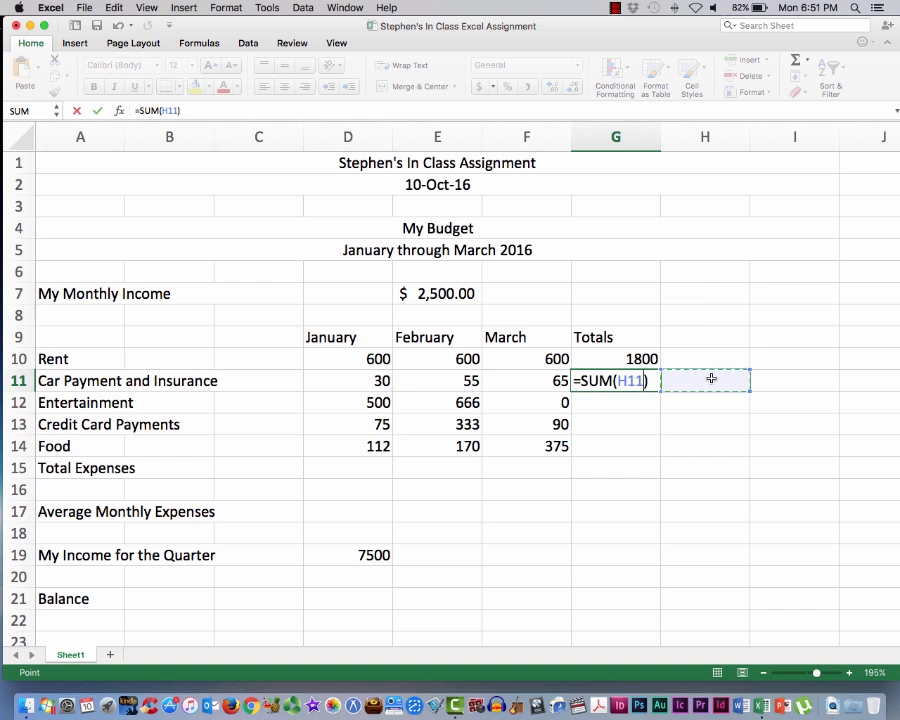
key("Escape")
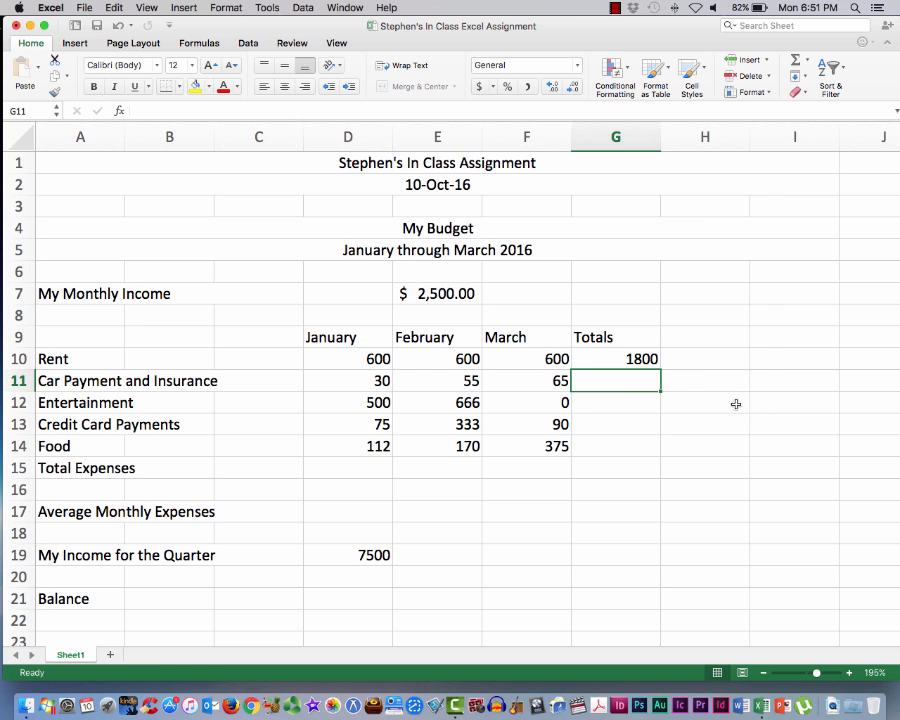
Total the Car Payment and Insurance amounts in G11 by applying Sum to the selected range D11:F11
left_click(364, 380)
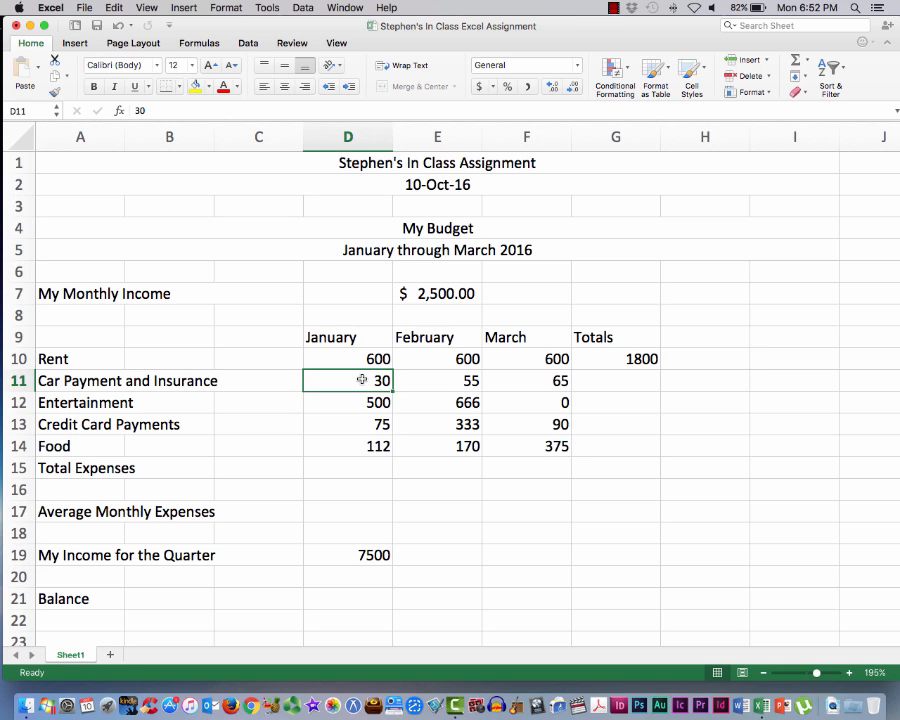
left_click_drag(362, 380, 527, 378)
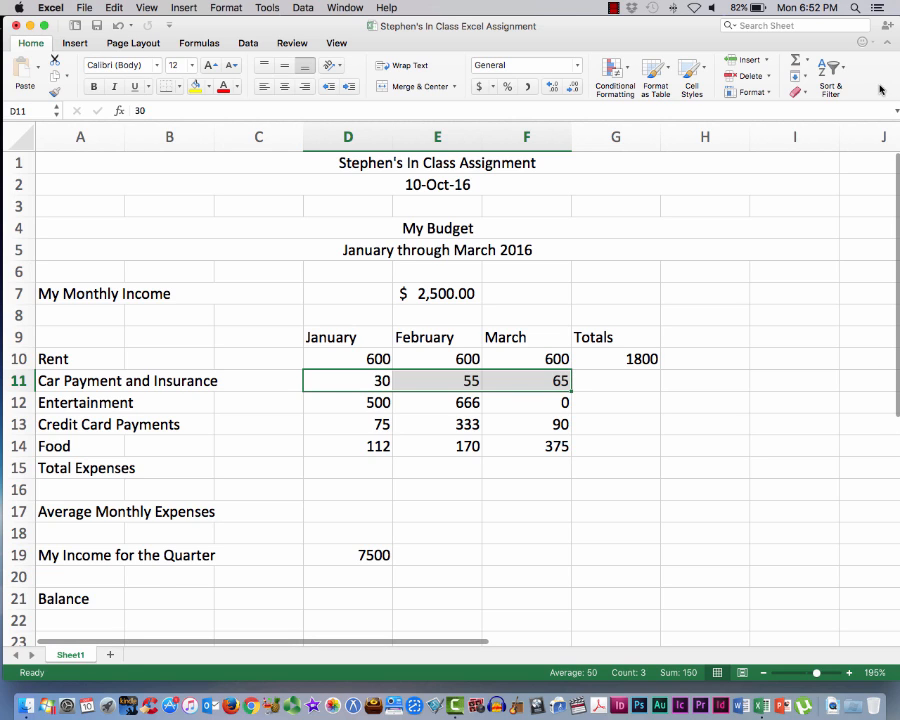
left_click(808, 61)
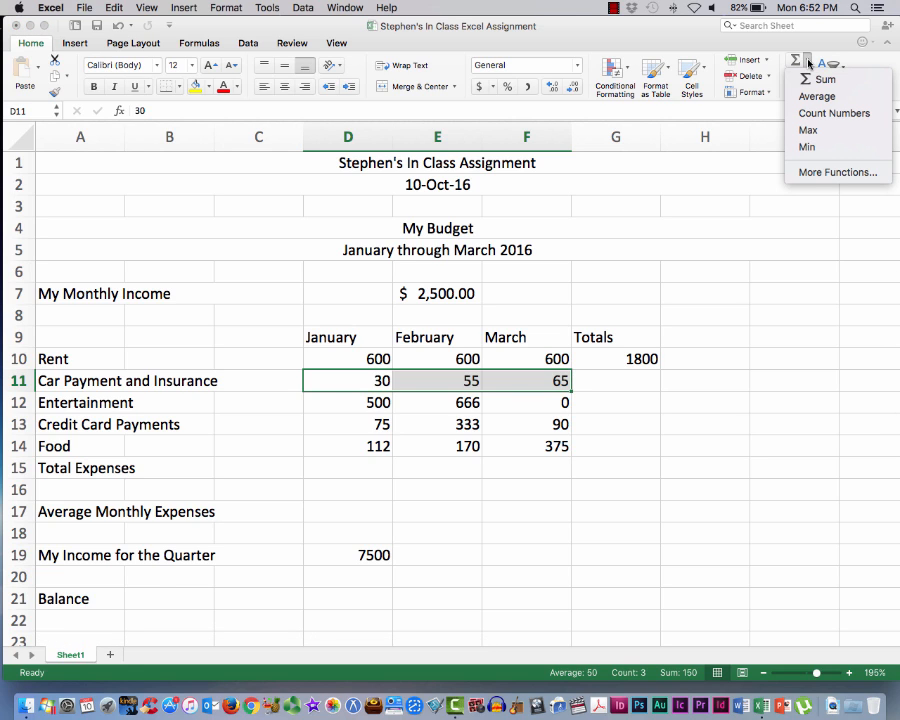
left_click(822, 79)
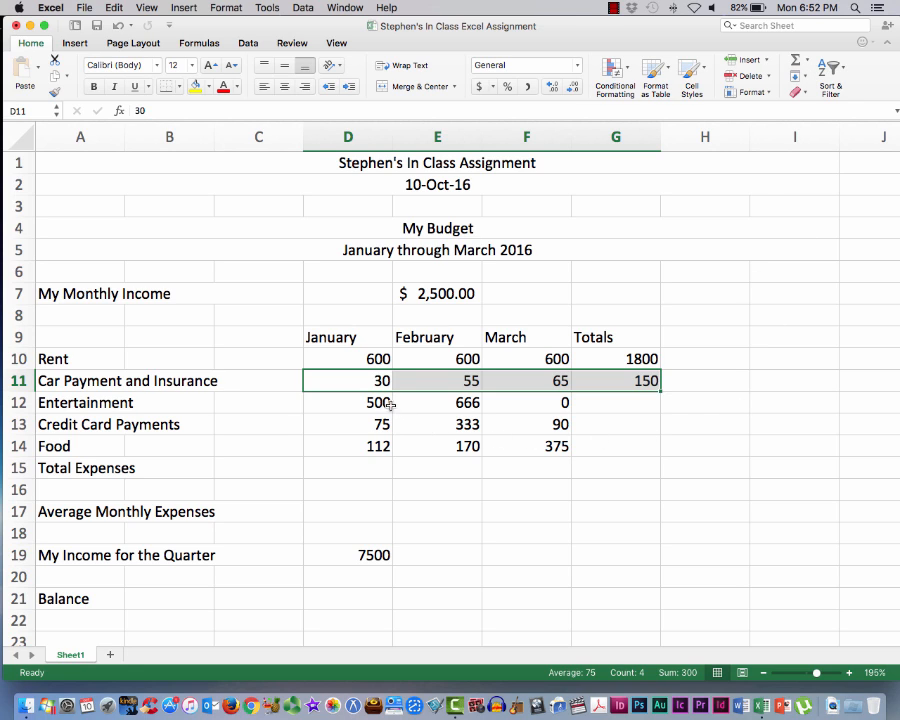
Total the Entertainment and Credit Card Payments rows in G12 and G13 by applying Sum to D12:F12 and D13:F13
left_click(347, 403)
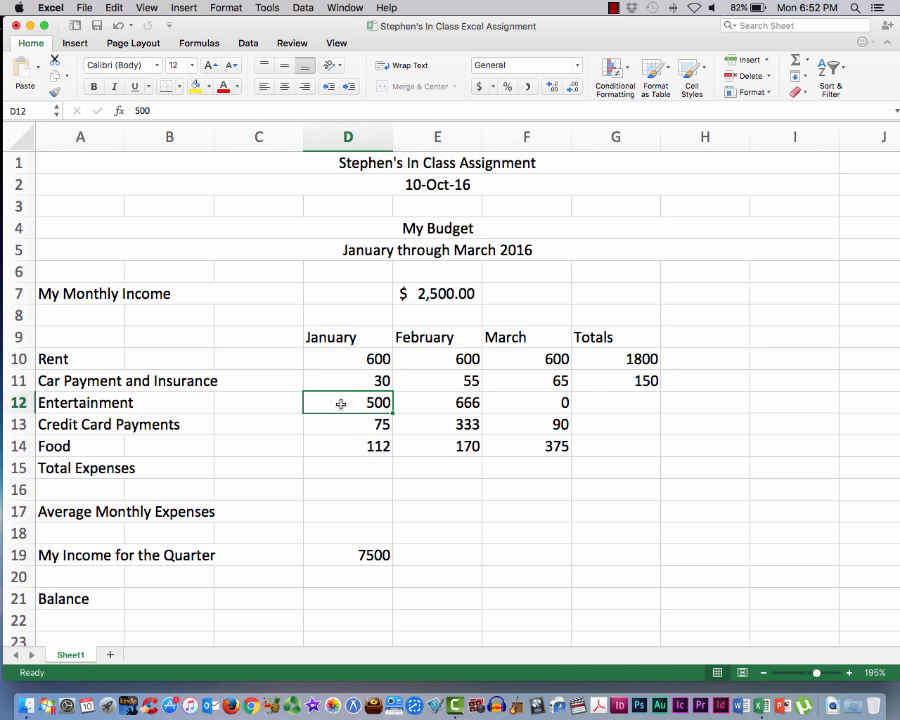
left_click_drag(341, 403, 522, 405)
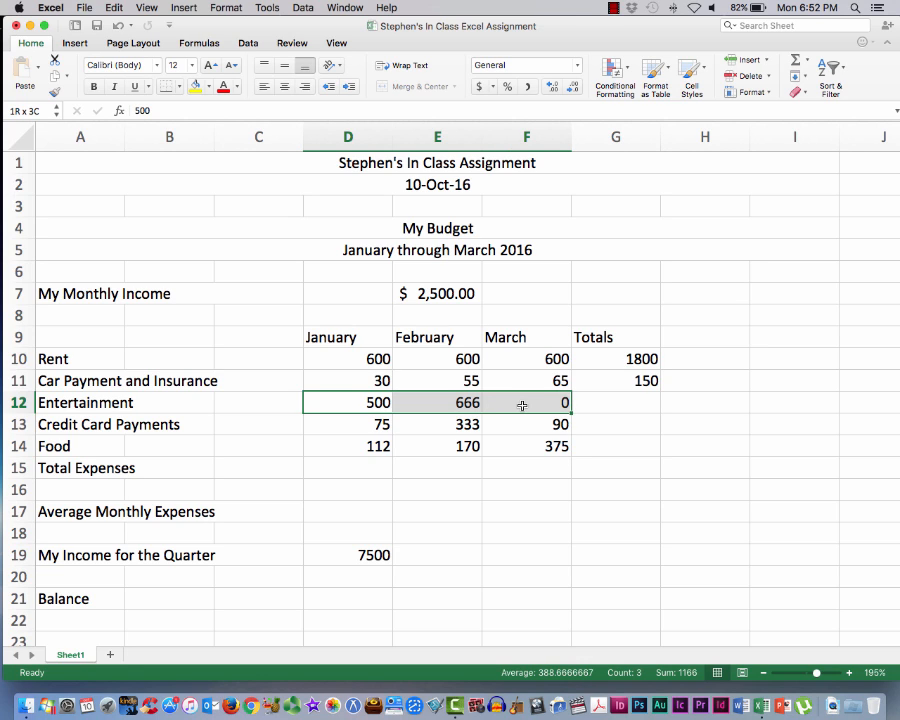
left_click_drag(522, 405, 522, 405)
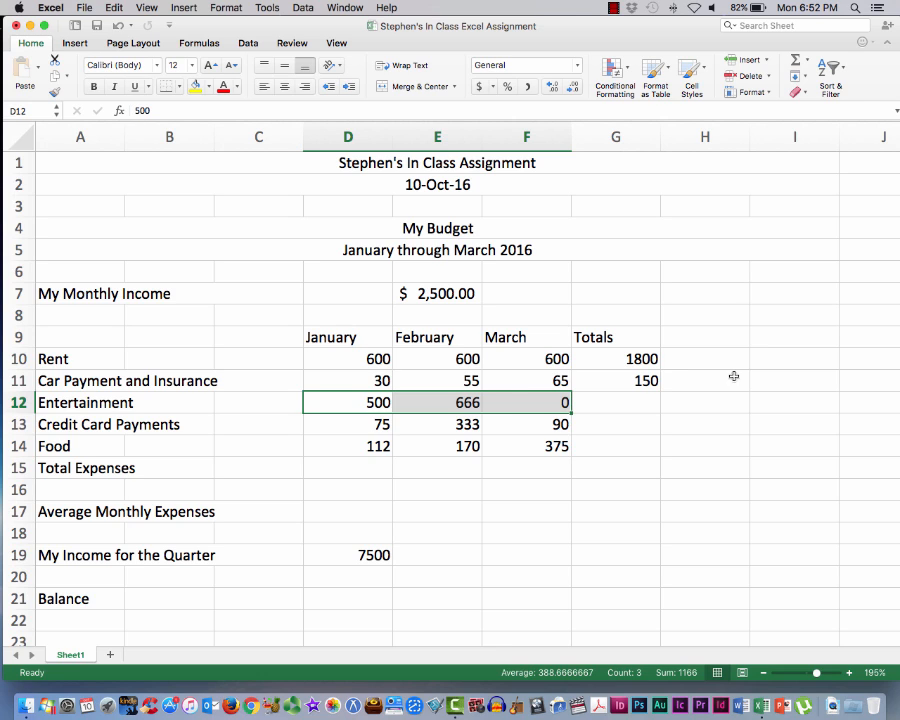
left_click(799, 62)
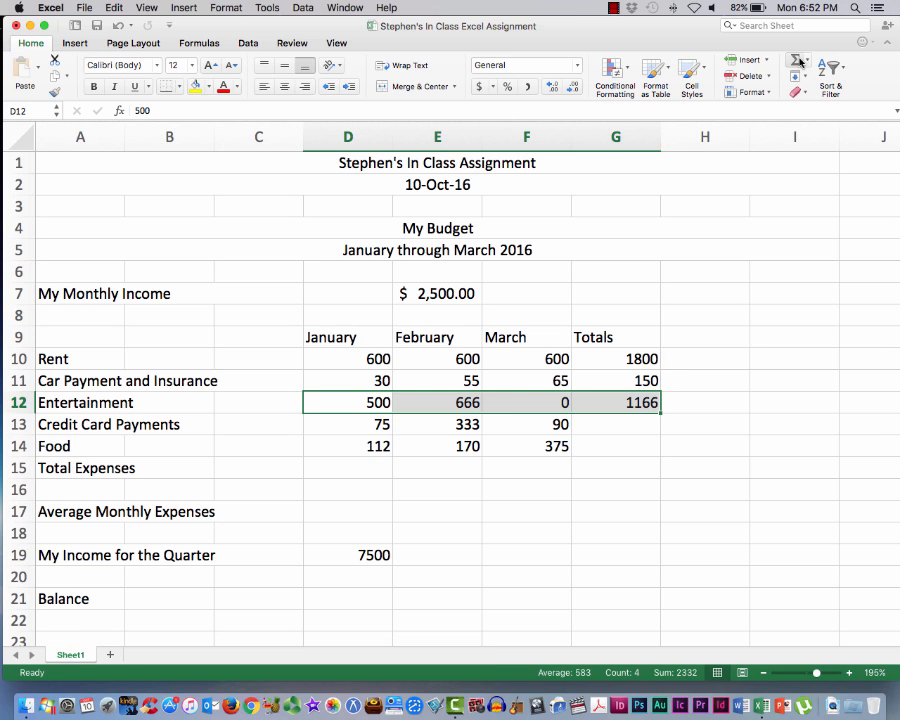
left_click(346, 427)
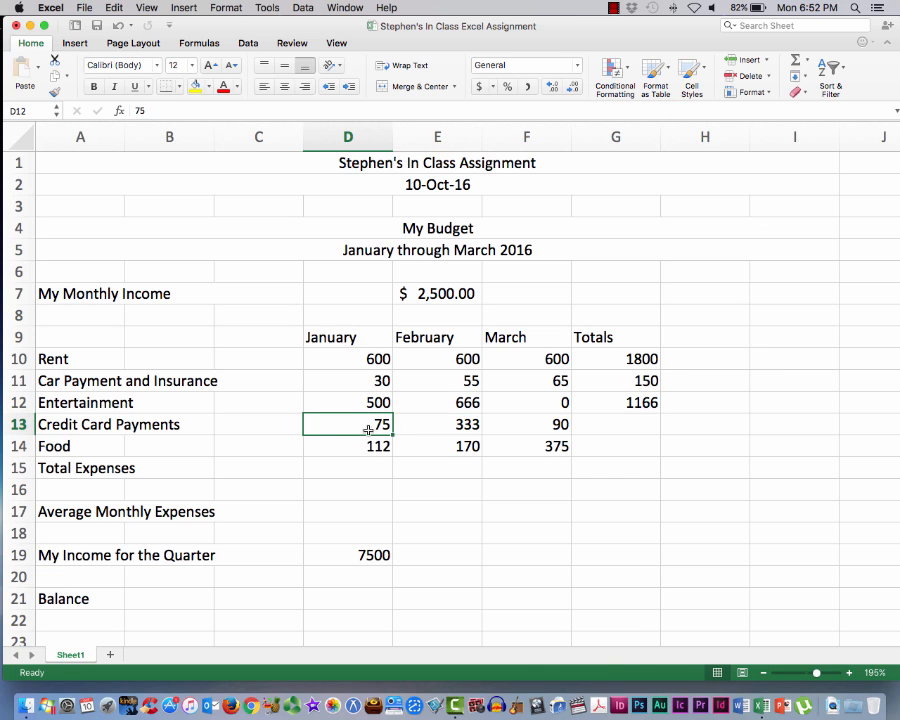
left_click_drag(368, 429, 530, 429)
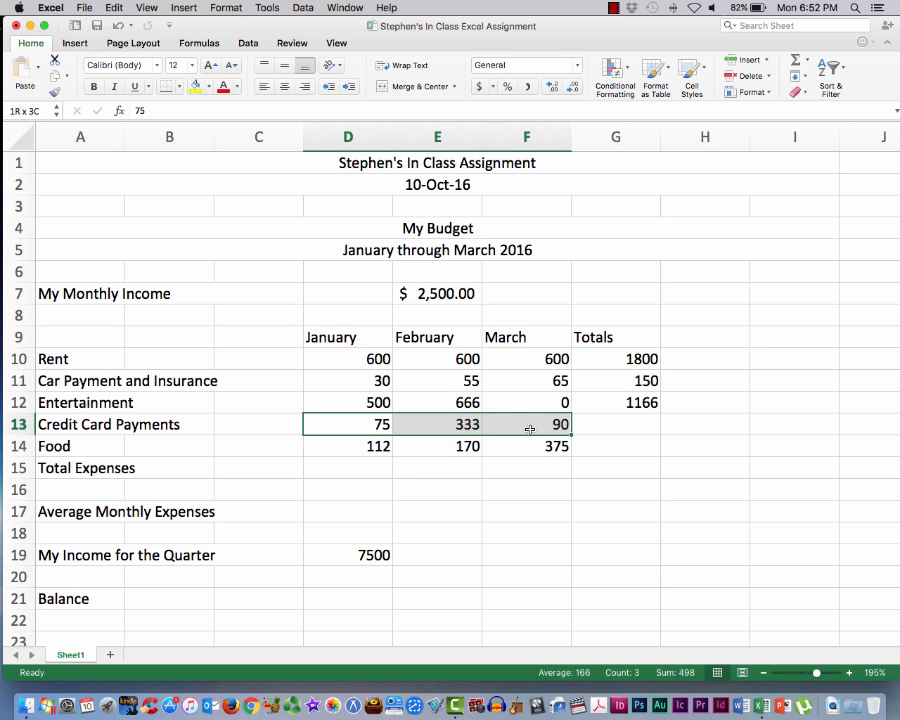
left_click(793, 62)
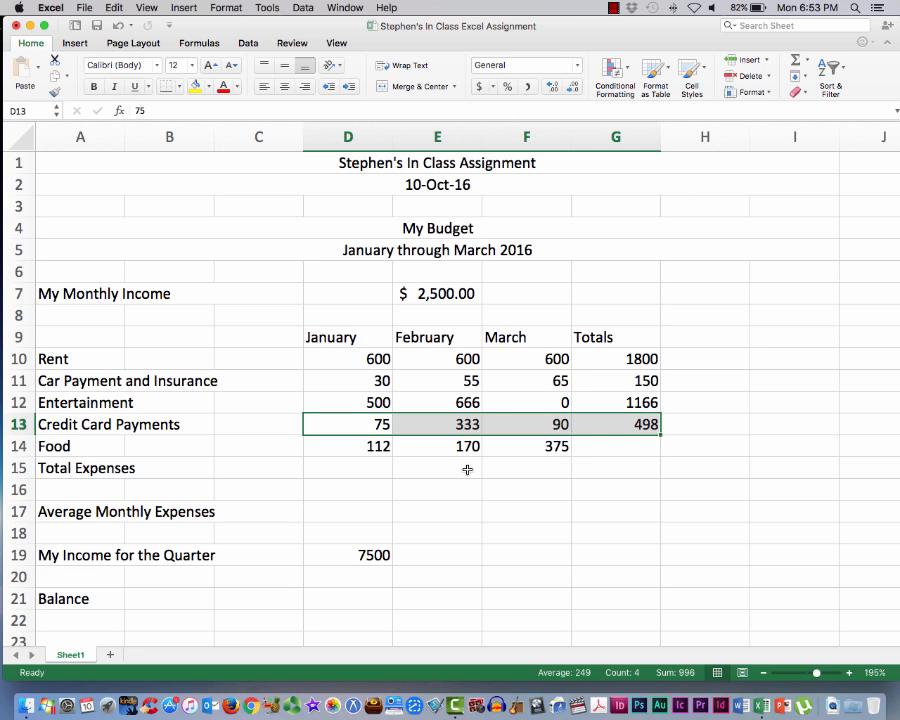
Total the Food amounts in G14 by applying Sum to D14:F14, and save the workbook
left_click(342, 447)
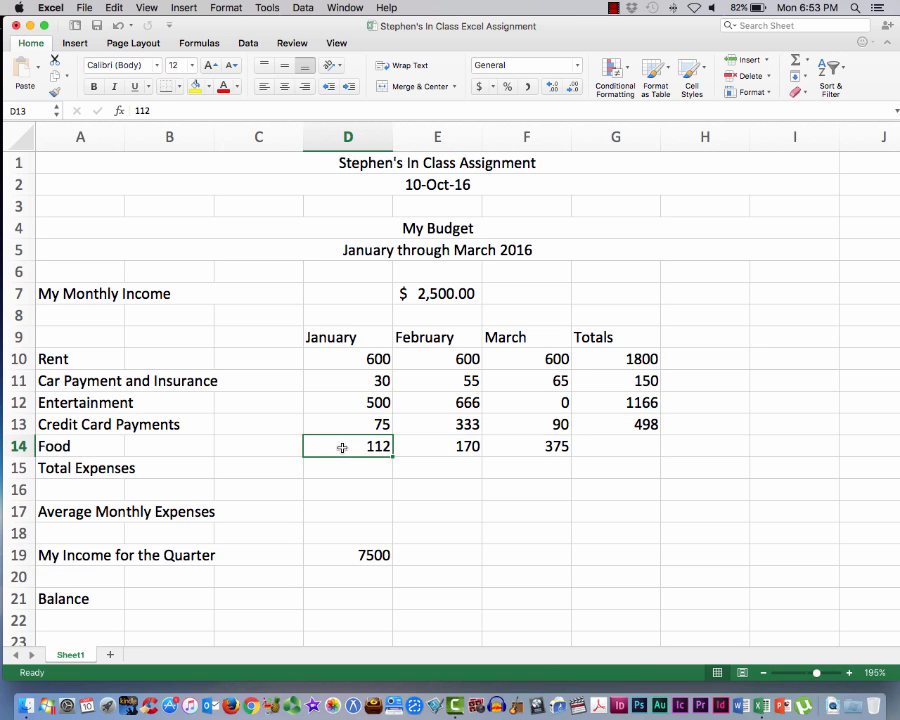
left_click_drag(342, 447, 530, 446)
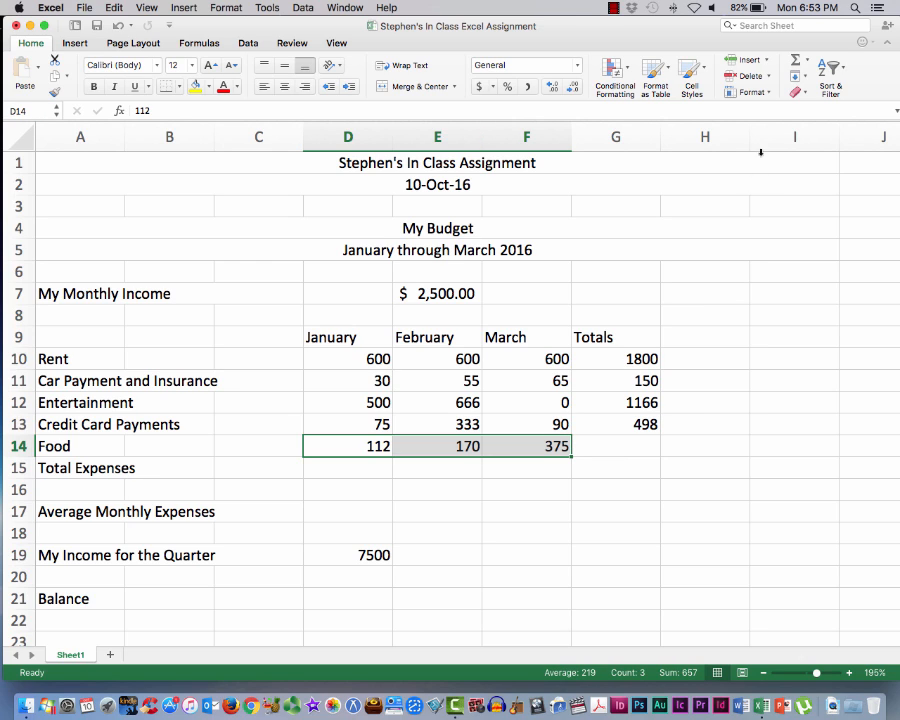
left_click(798, 61)
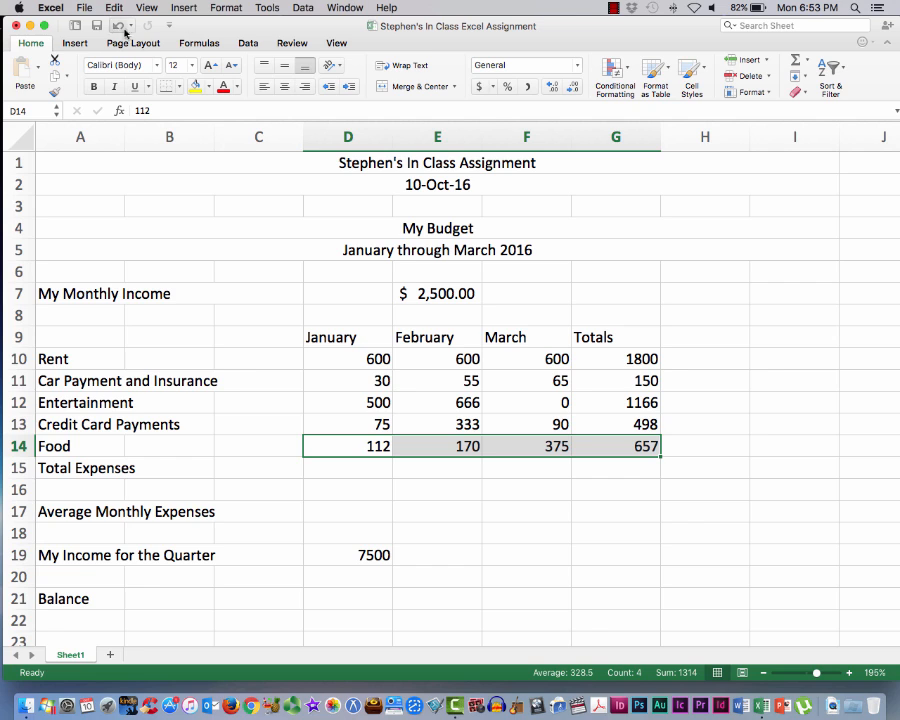
left_click(84, 7)
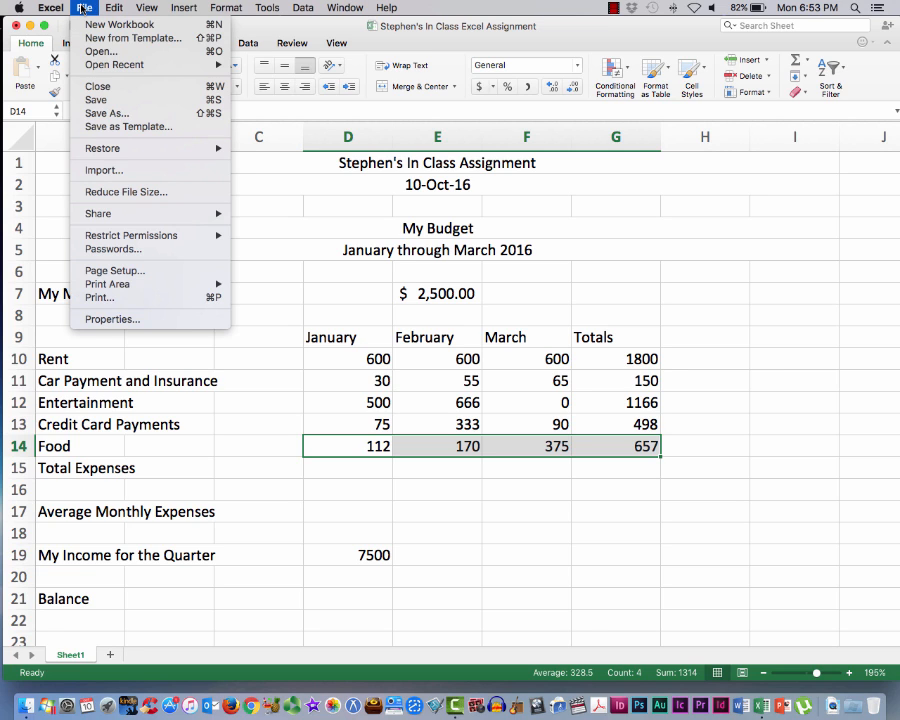
left_click(92, 101)
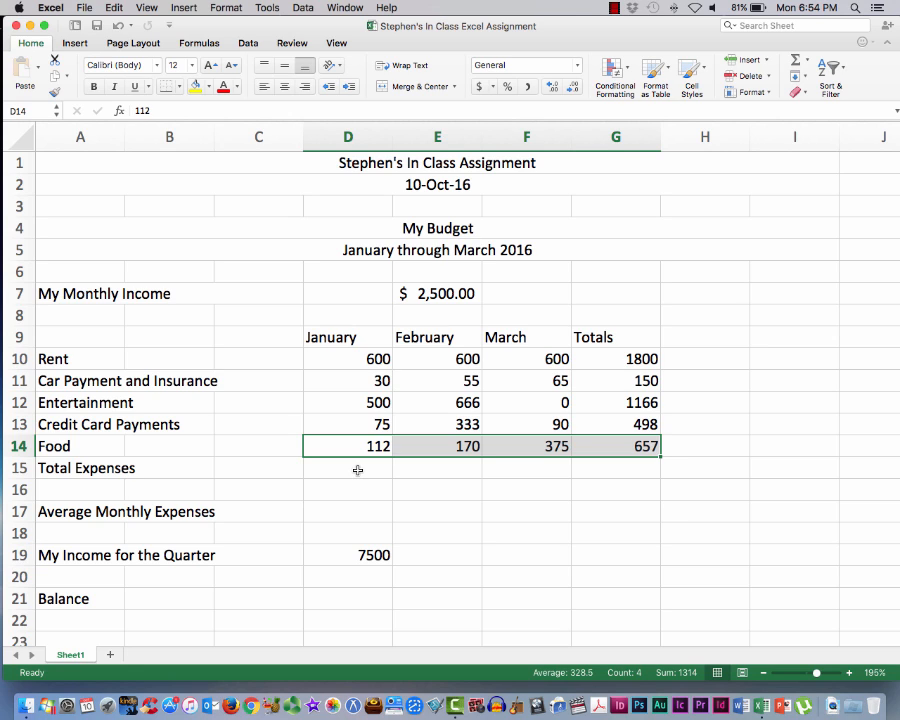
Total the January expenses in D15 by applying the Sum function to D10:D14
left_click(357, 470)
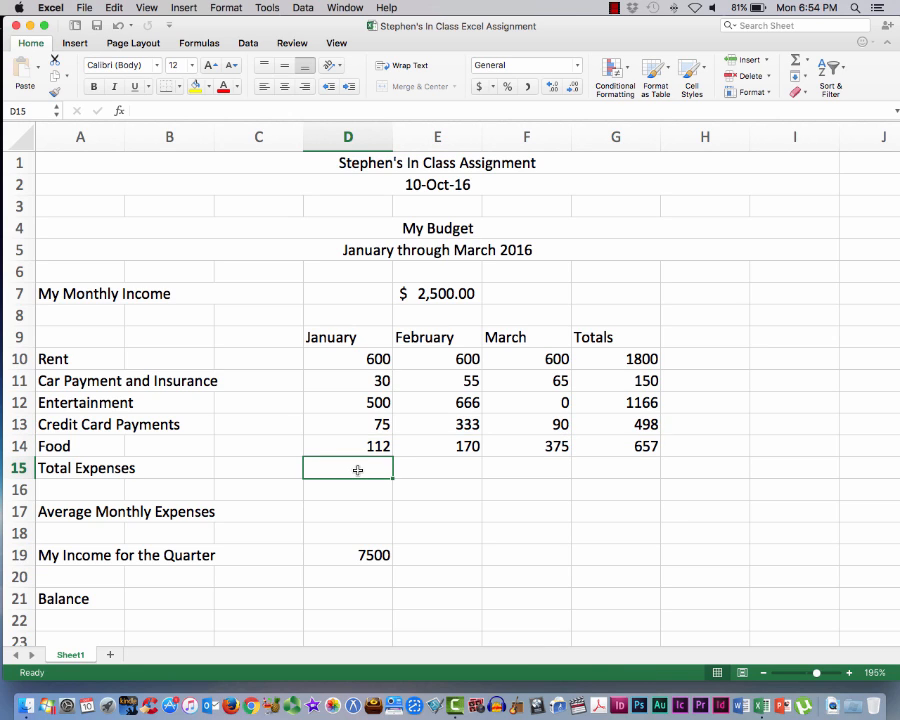
left_click(806, 63)
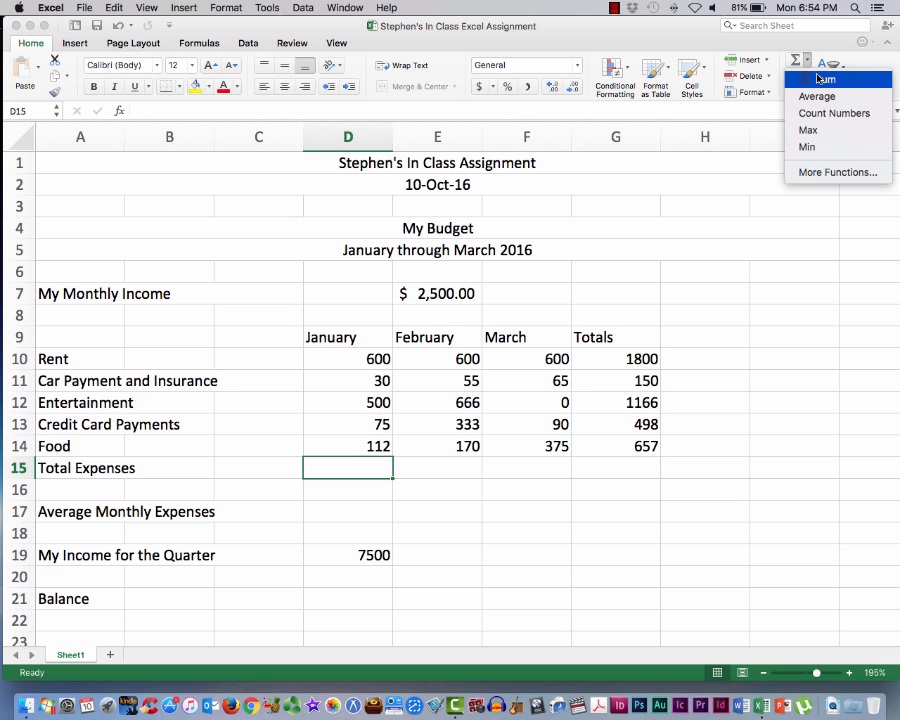
left_click(818, 79)
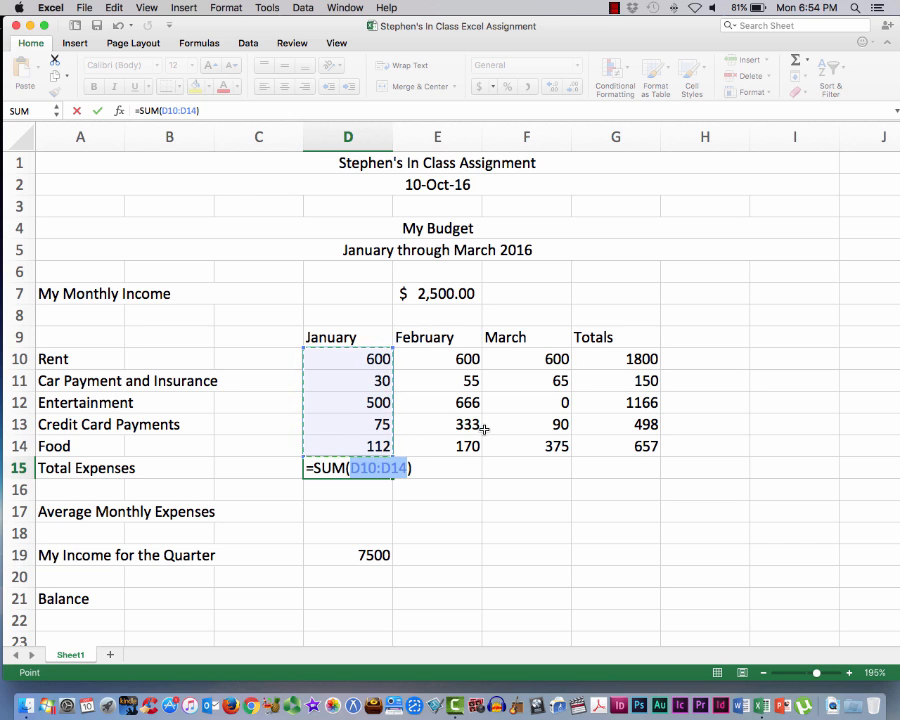
key("Return")
scroll(488, 435, "down", 1)
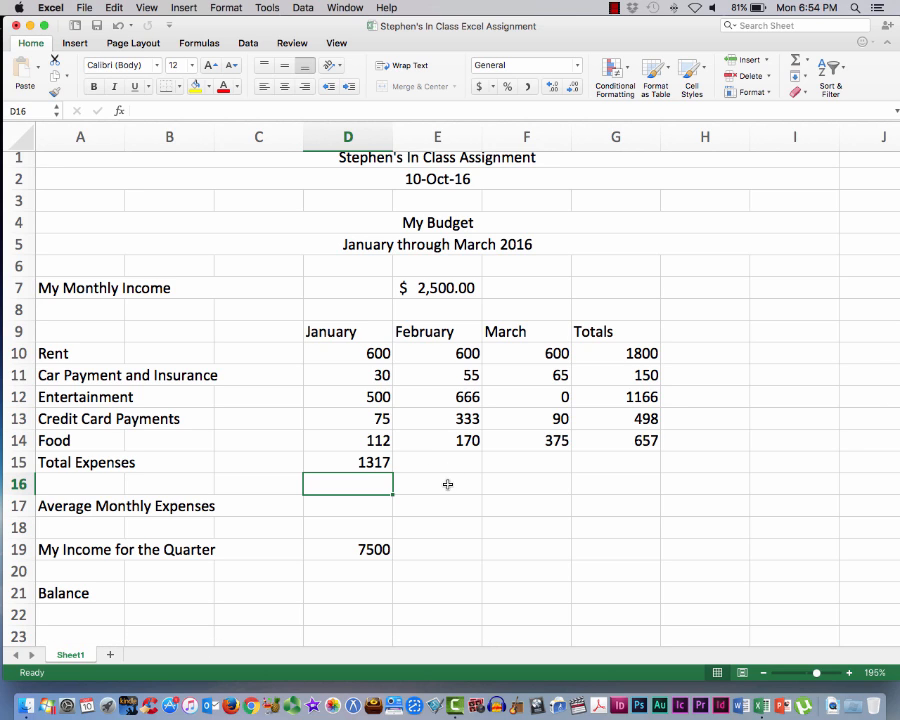
left_click(345, 460)
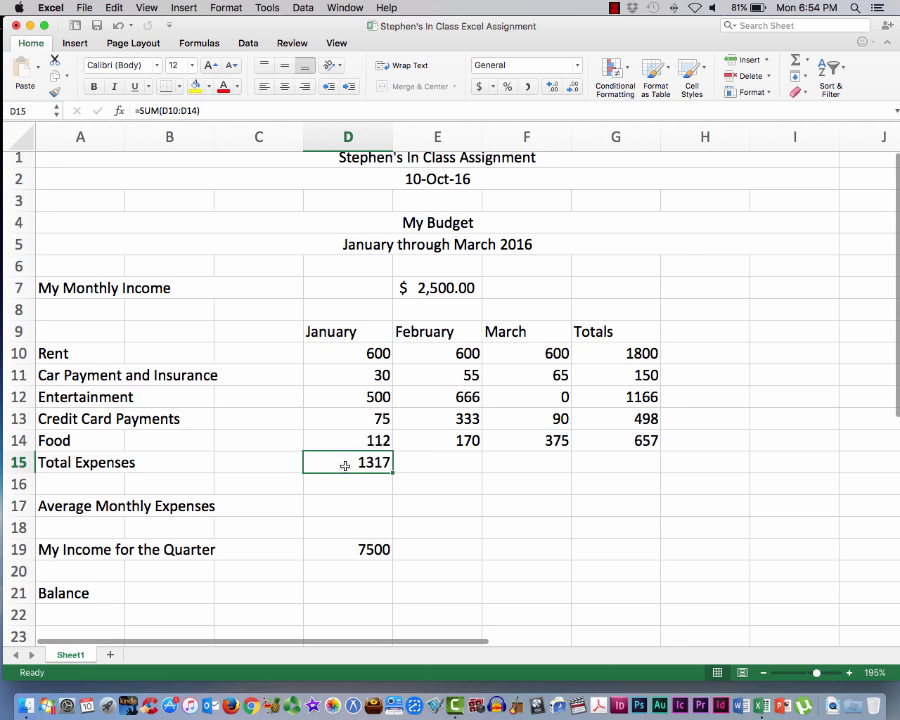
Total the February expenses in E15 by applying the Sum function to E10:E14
left_click(420, 462)
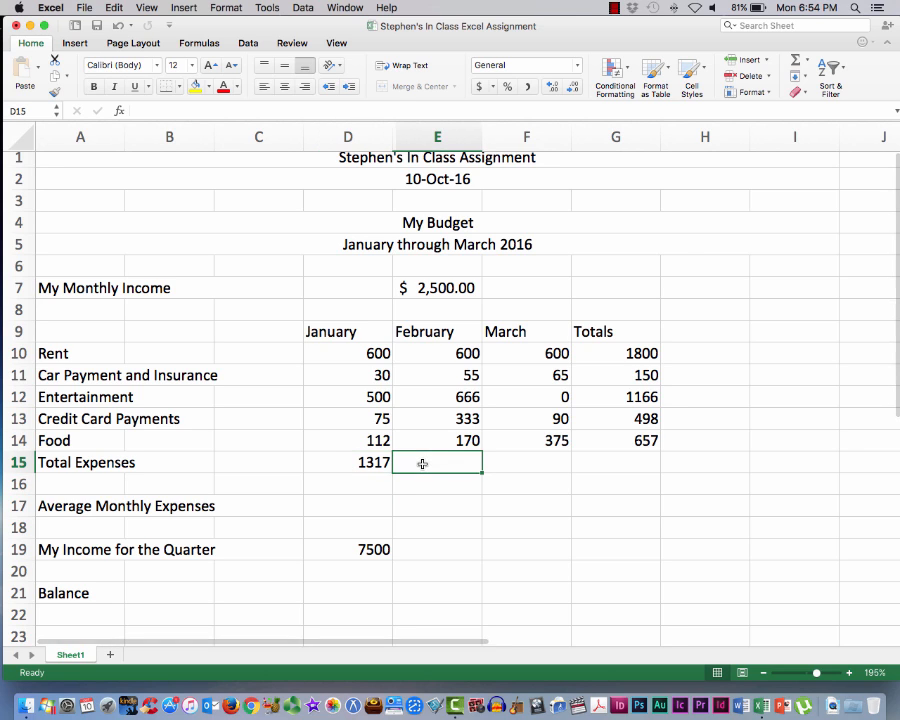
left_click(807, 60)
left_click(816, 78)
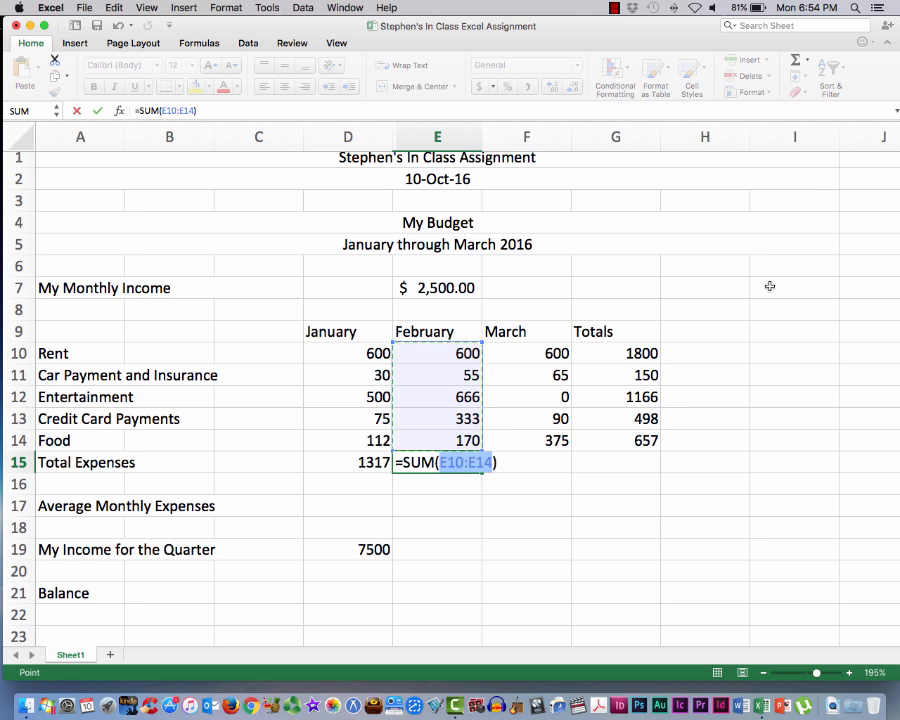
key("Return")
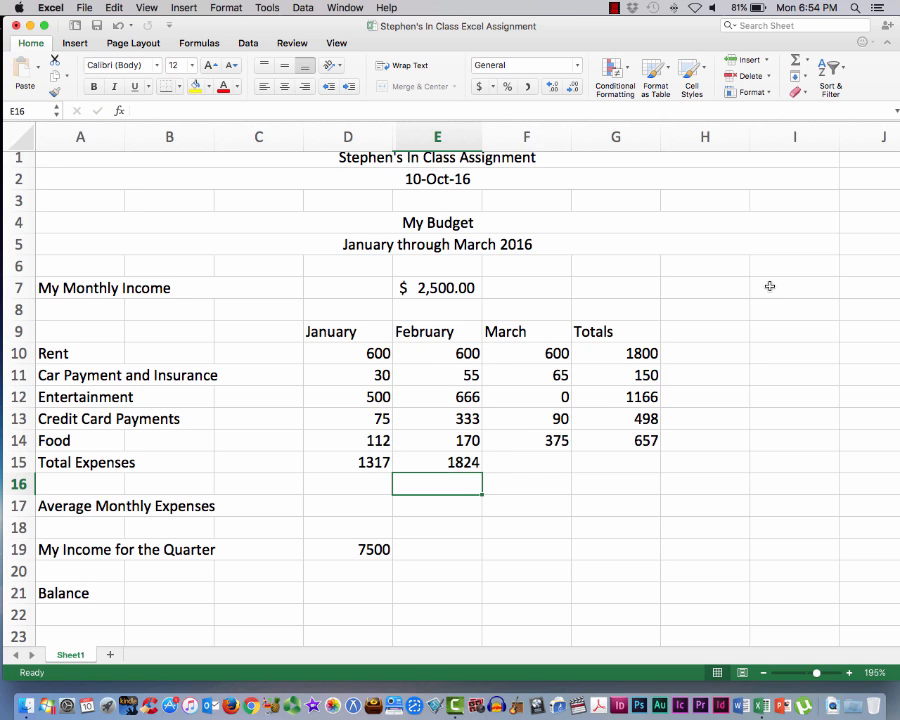
Total the March expenses in F15 by applying Sum to F10:F14, and save the workbook
left_click(543, 462)
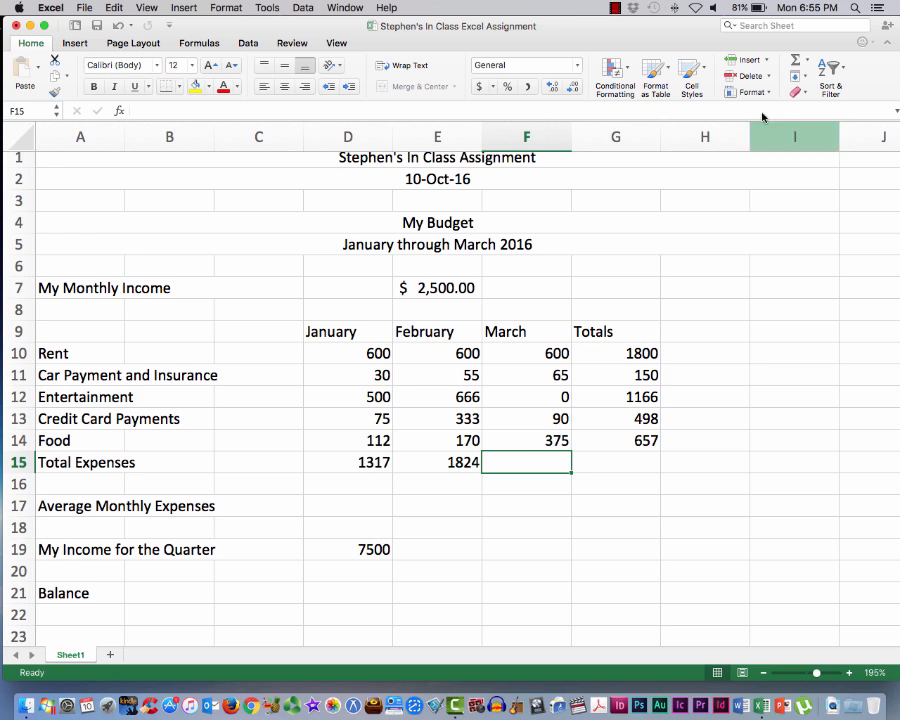
left_click(801, 62)
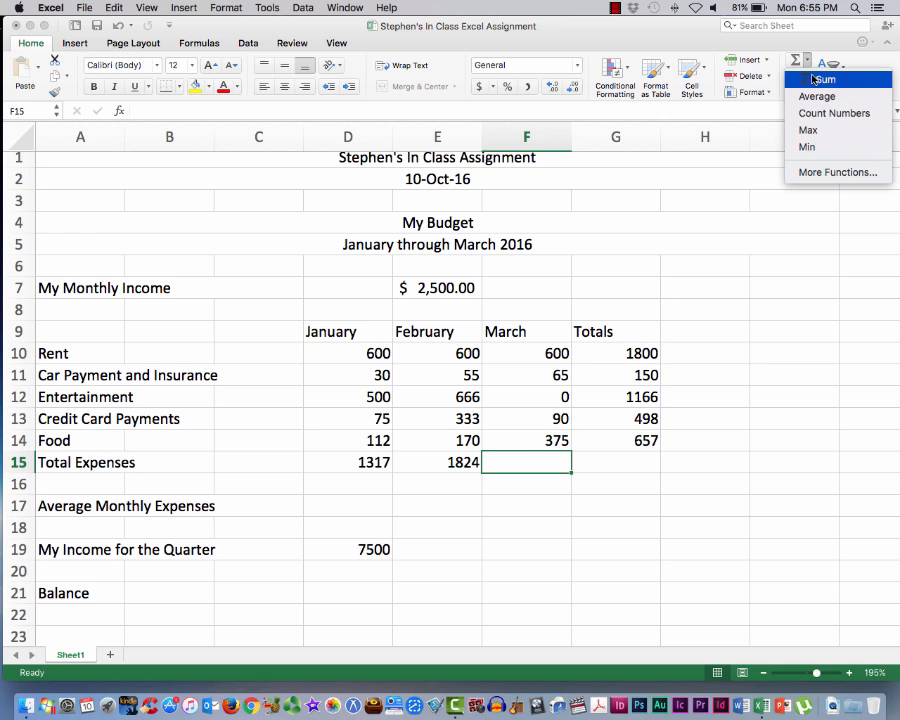
left_click(823, 78)
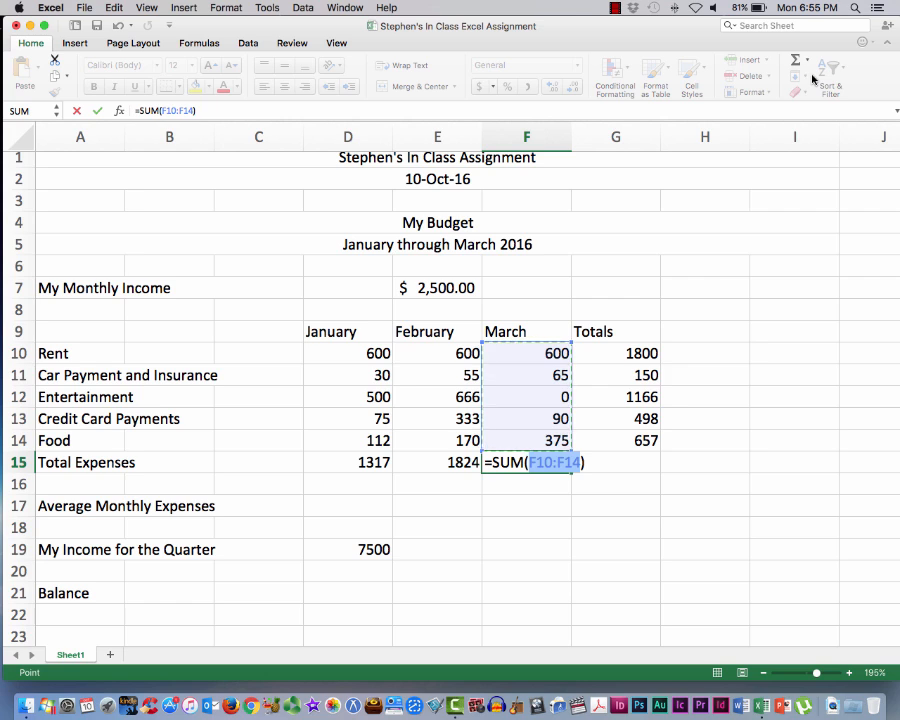
key("Return")
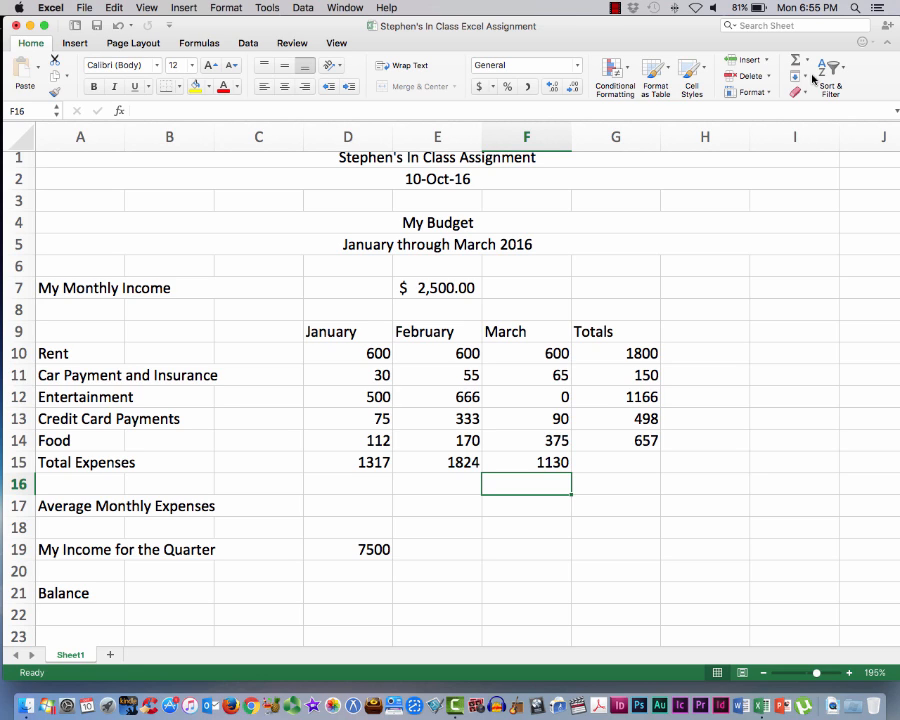
left_click(80, 8)
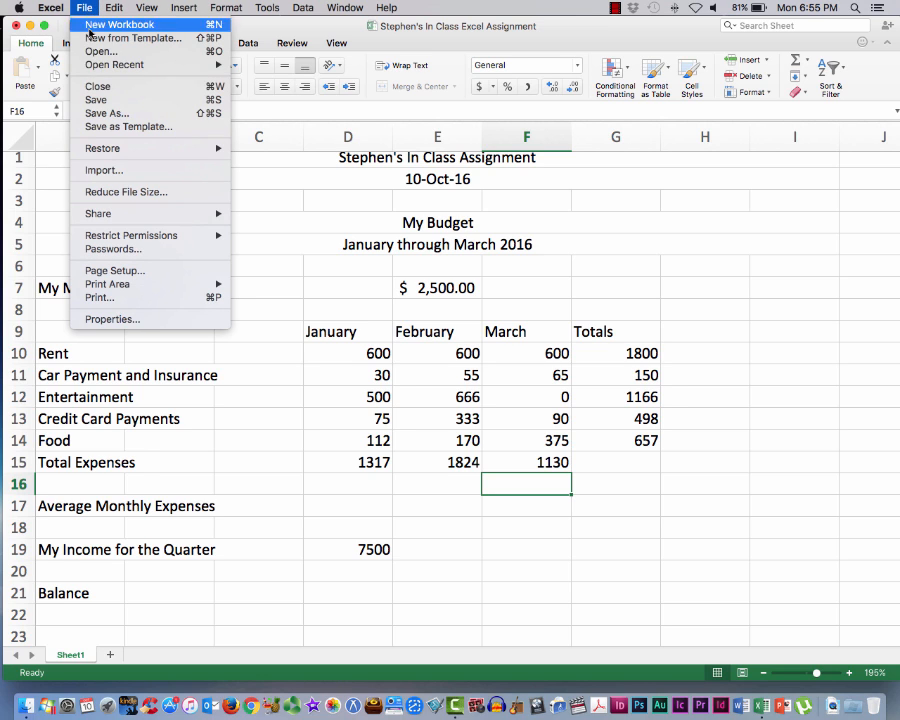
left_click(95, 100)
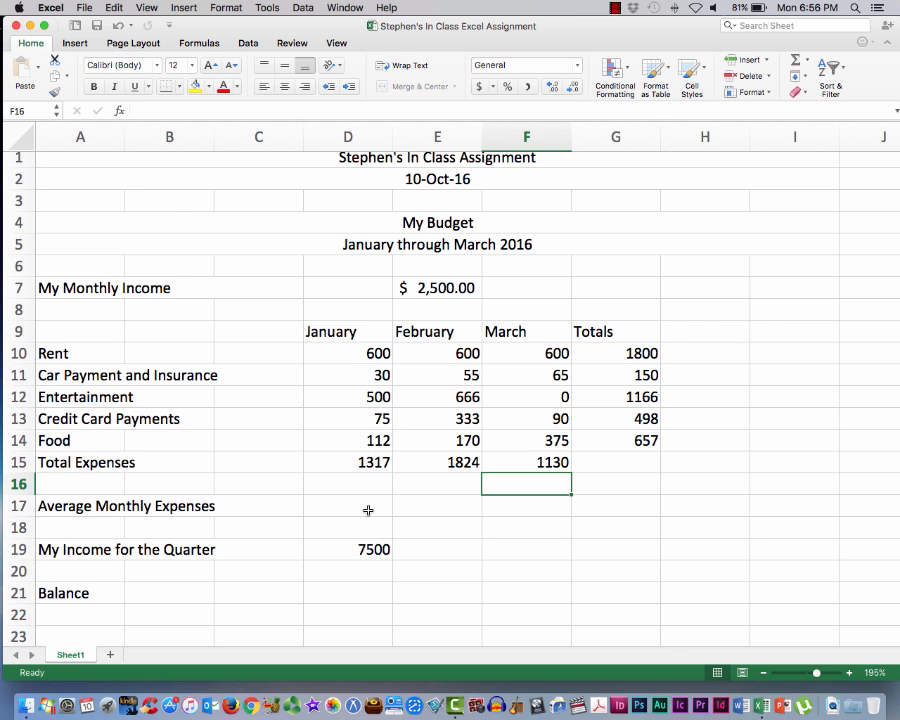
Calculate the Average Monthly Expenses in D17 with the formula =AVERAGE(D15:F15)
scroll(368, 508, "up", 1)
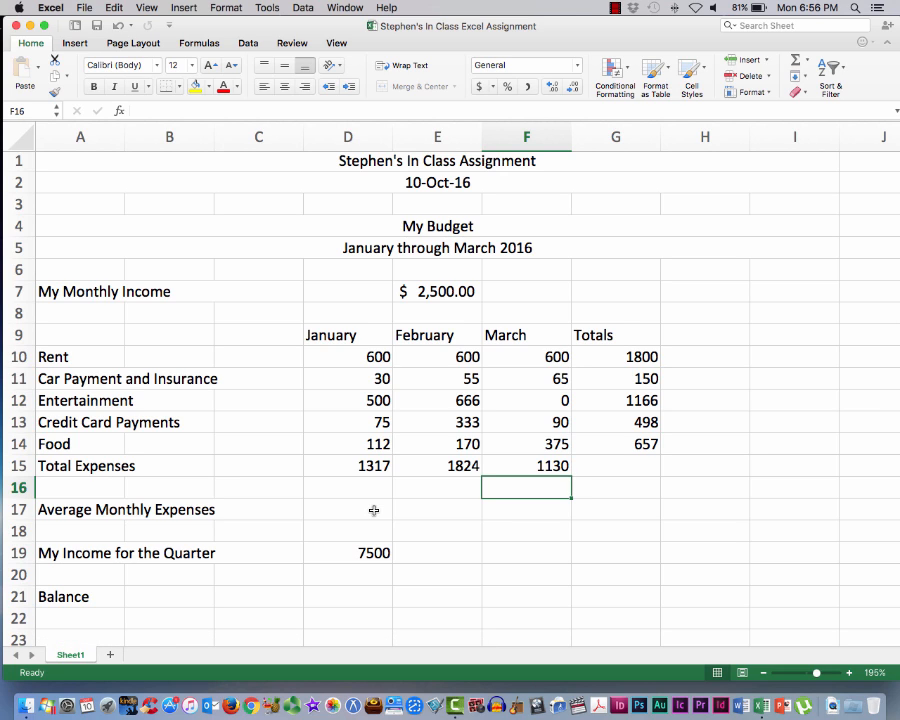
left_click(373, 511)
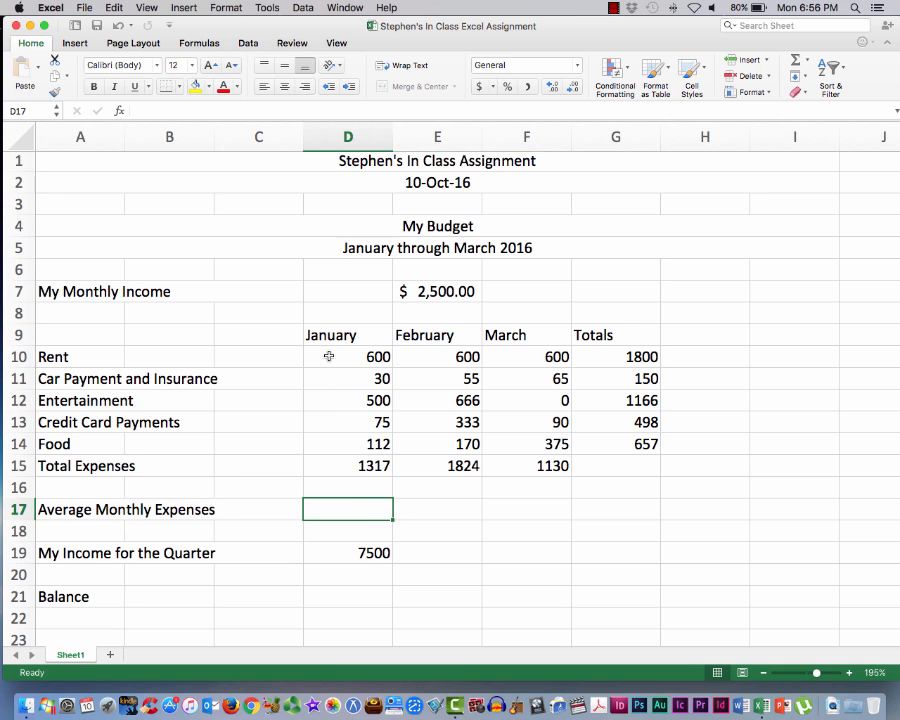
left_click(152, 110)
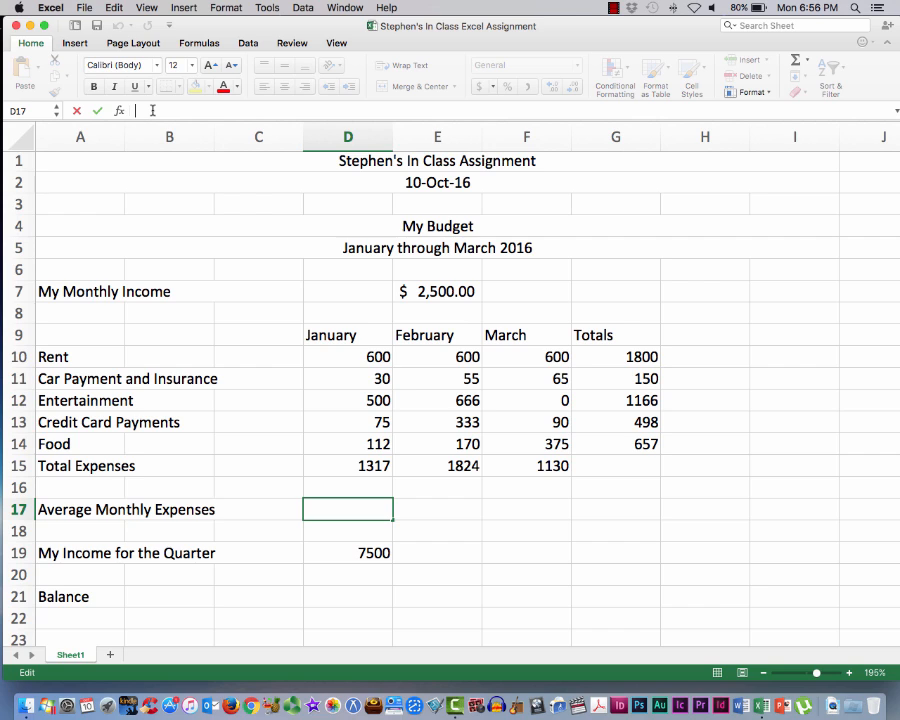
type("=")
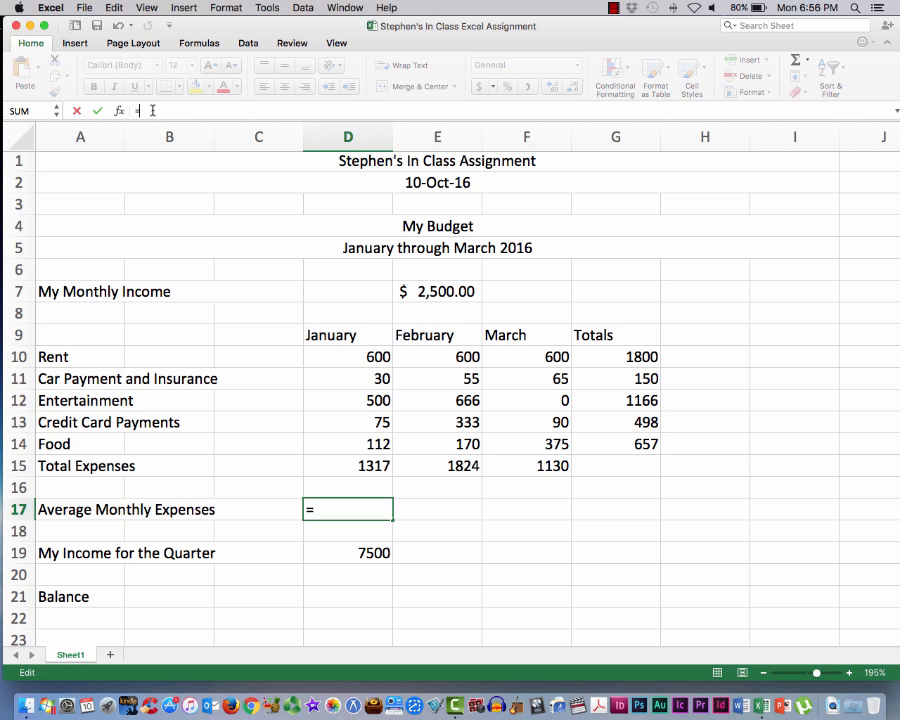
type("A")
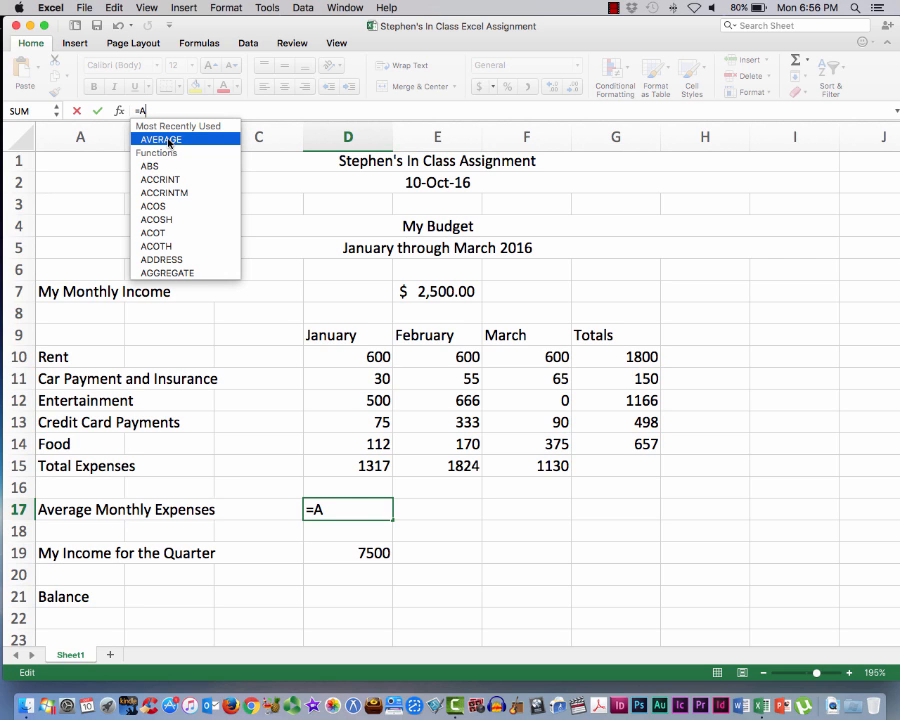
double_click(169, 142)
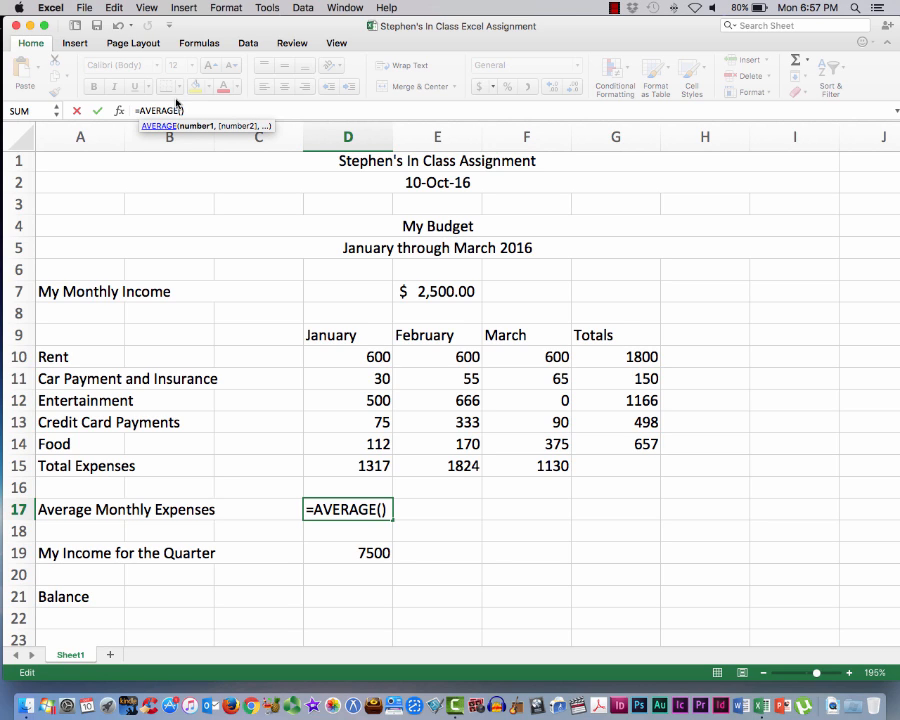
type("D15")
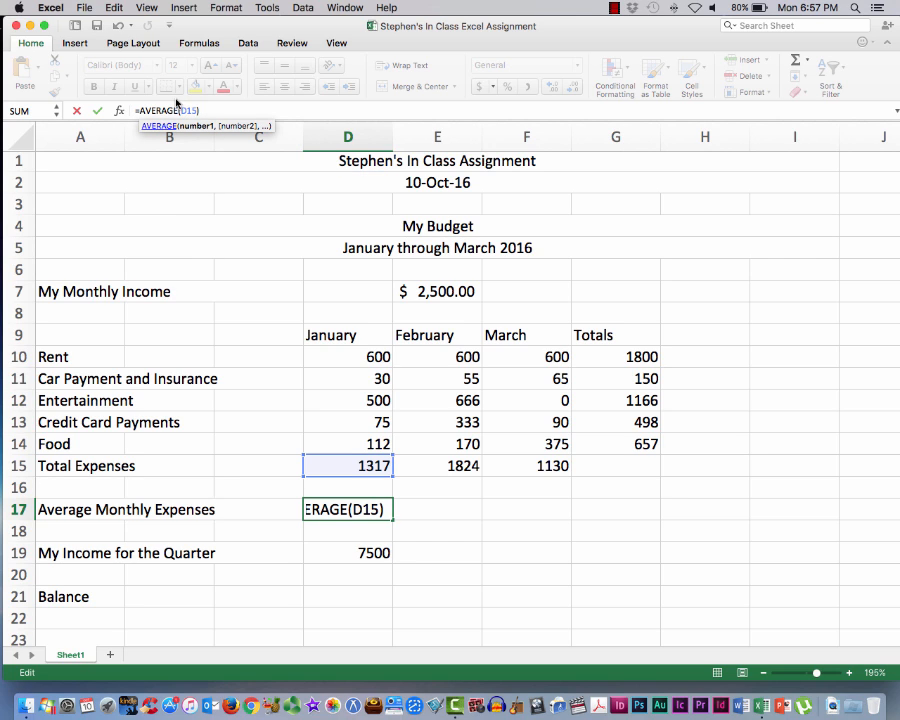
type(":")
type("f1")
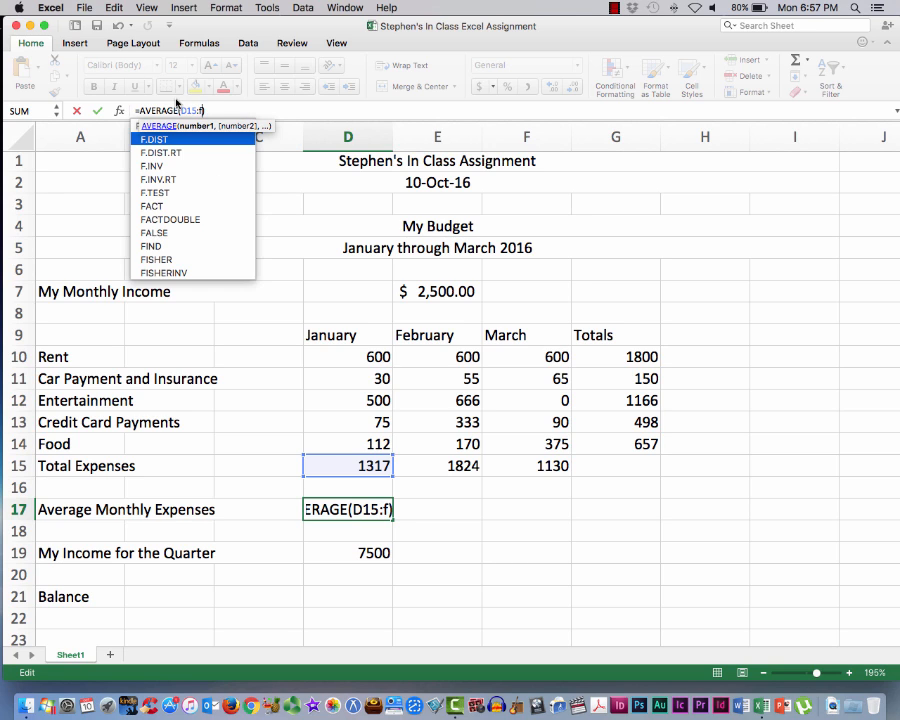
type("5")
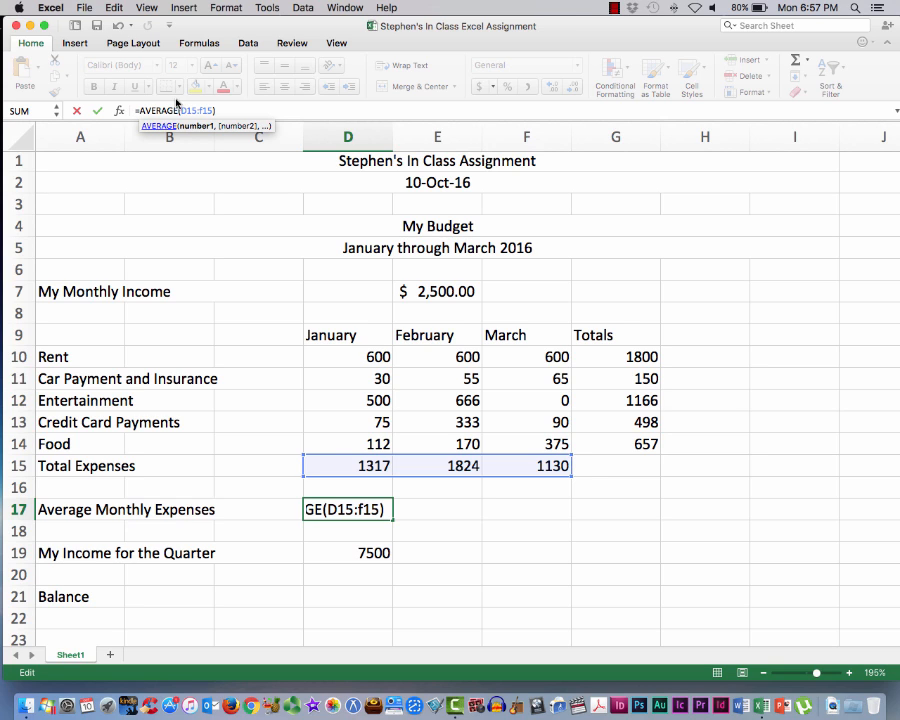
key("Return")
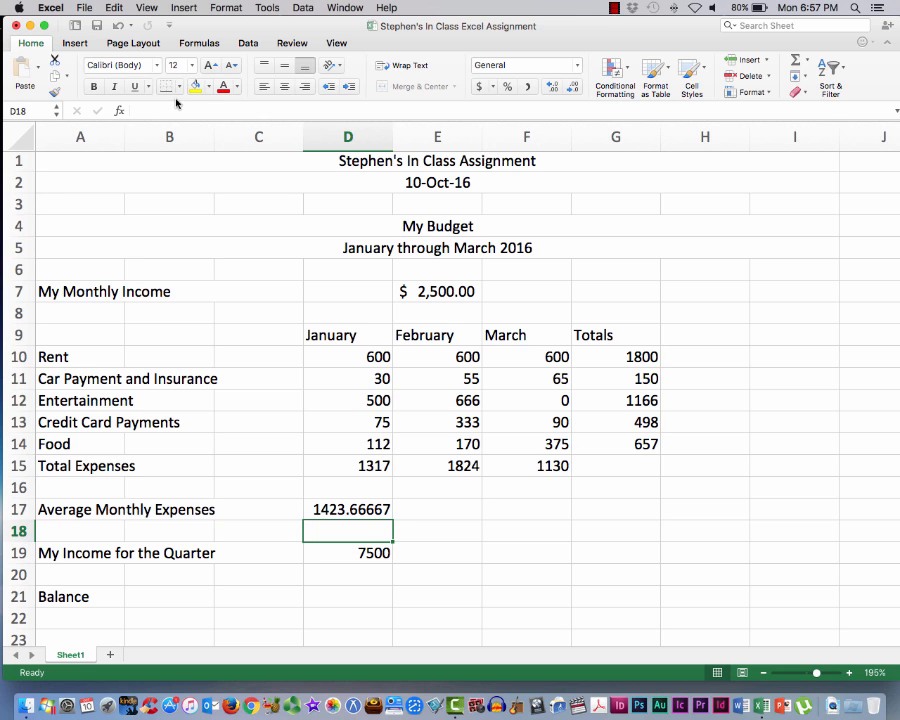
Check the average formula in D17 and save the workbook
left_click(344, 509)
scroll(342, 509, "right", 1)
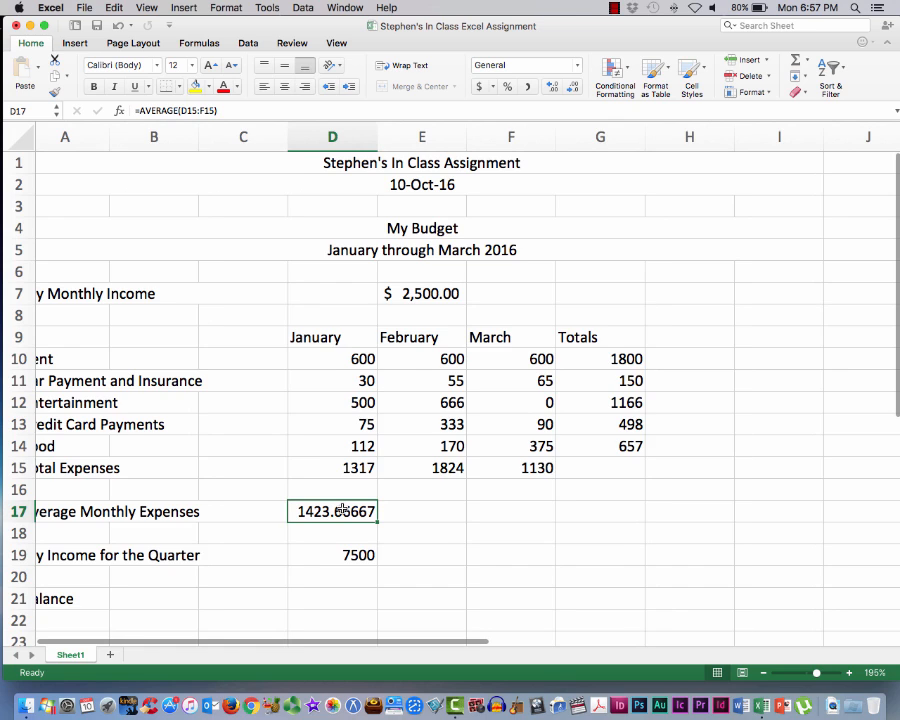
scroll(342, 509, "left", 1)
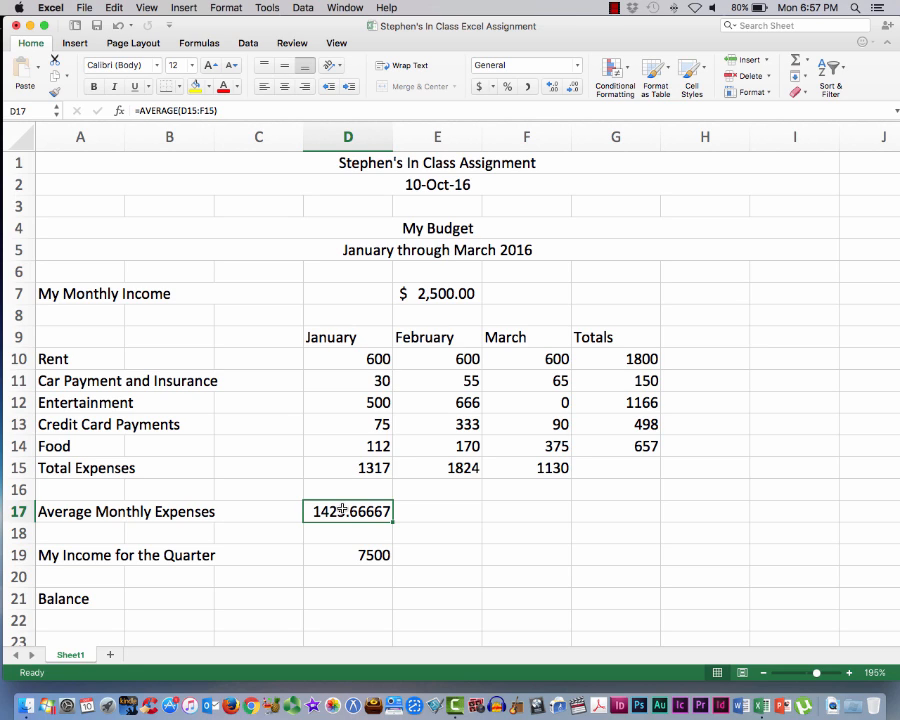
left_click(84, 8)
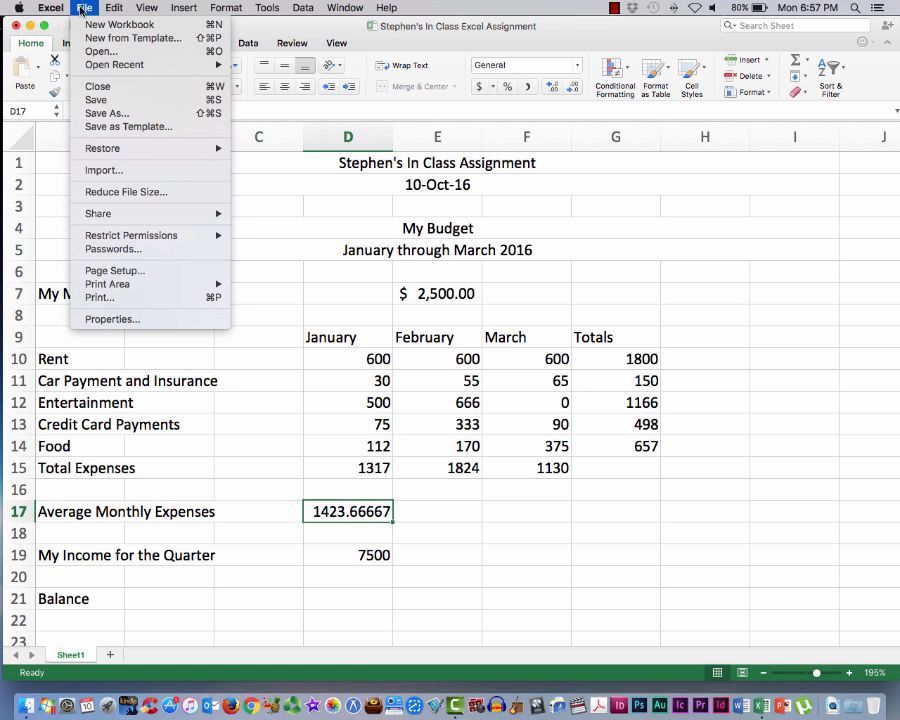
left_click(97, 100)
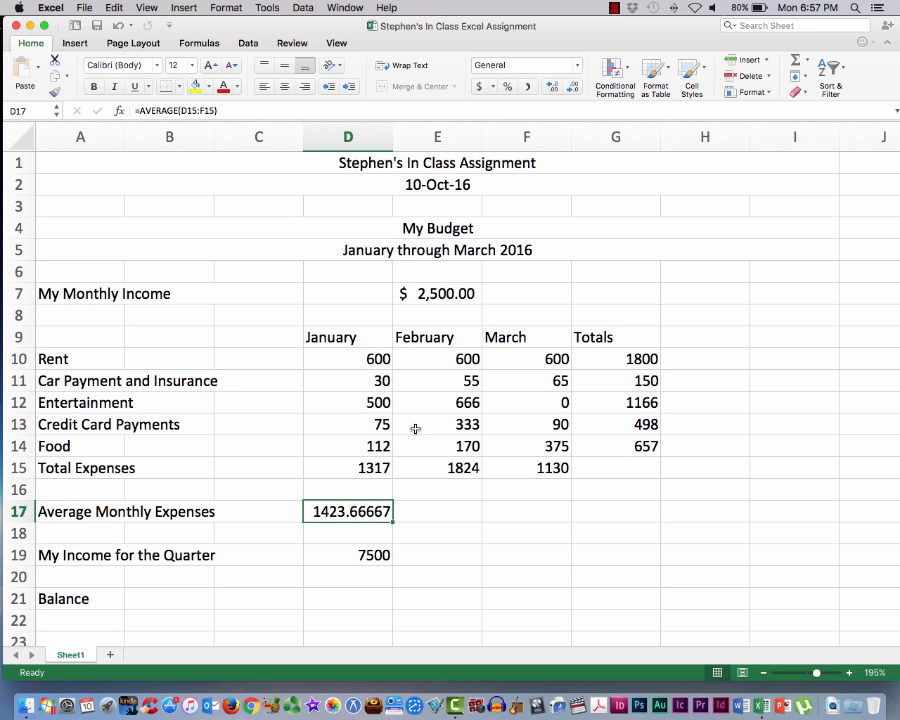
Format the range D10:G21 as accounting amounts with the $ English (United States) currency, and deselect the range
left_click_drag(314, 356, 659, 591)
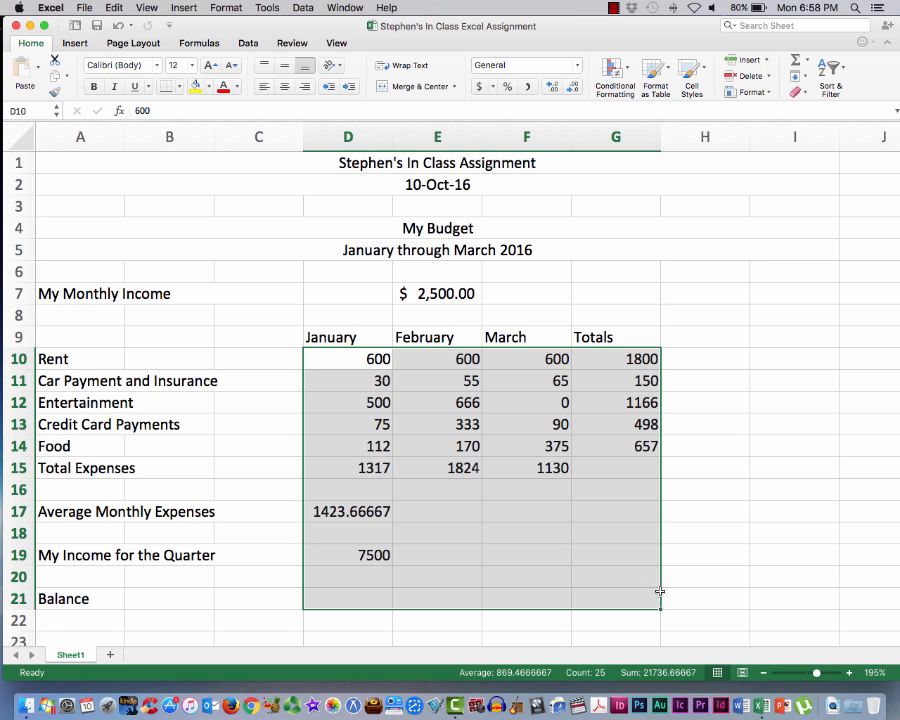
left_click(494, 88)
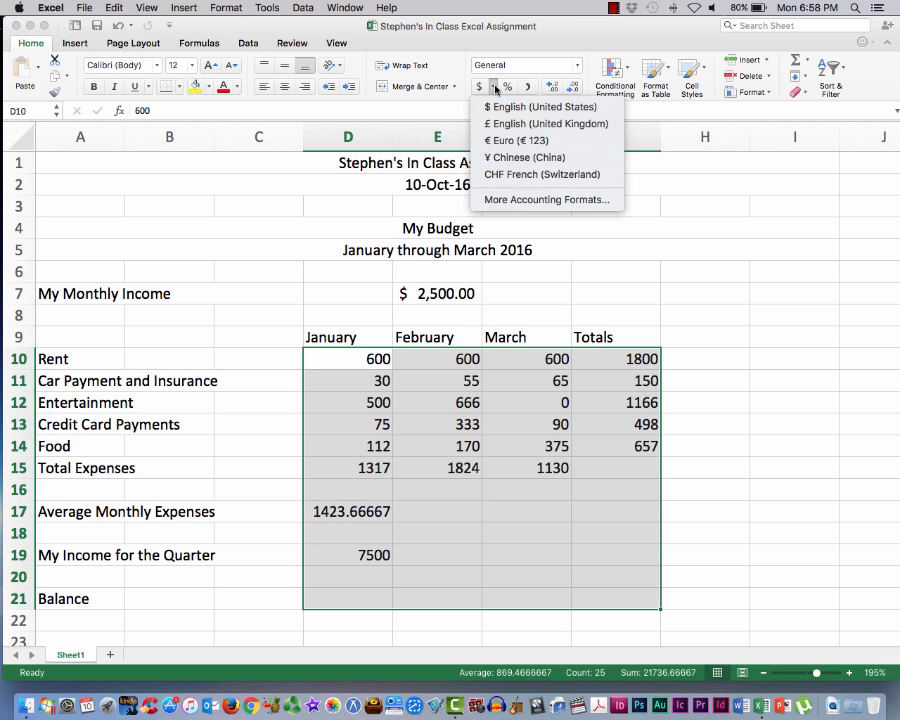
left_click(497, 107)
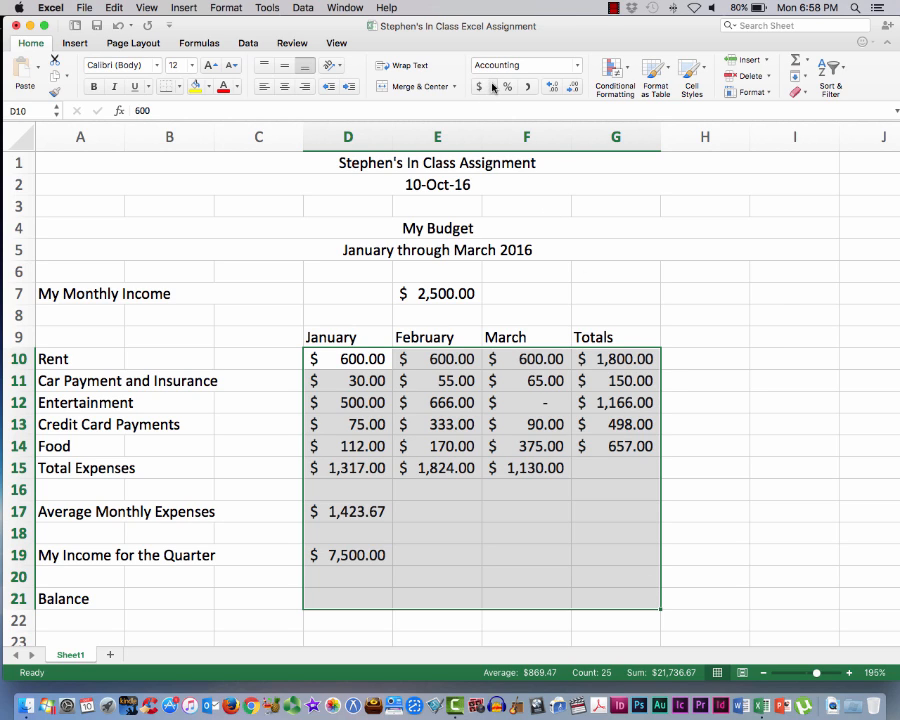
left_click(782, 336)
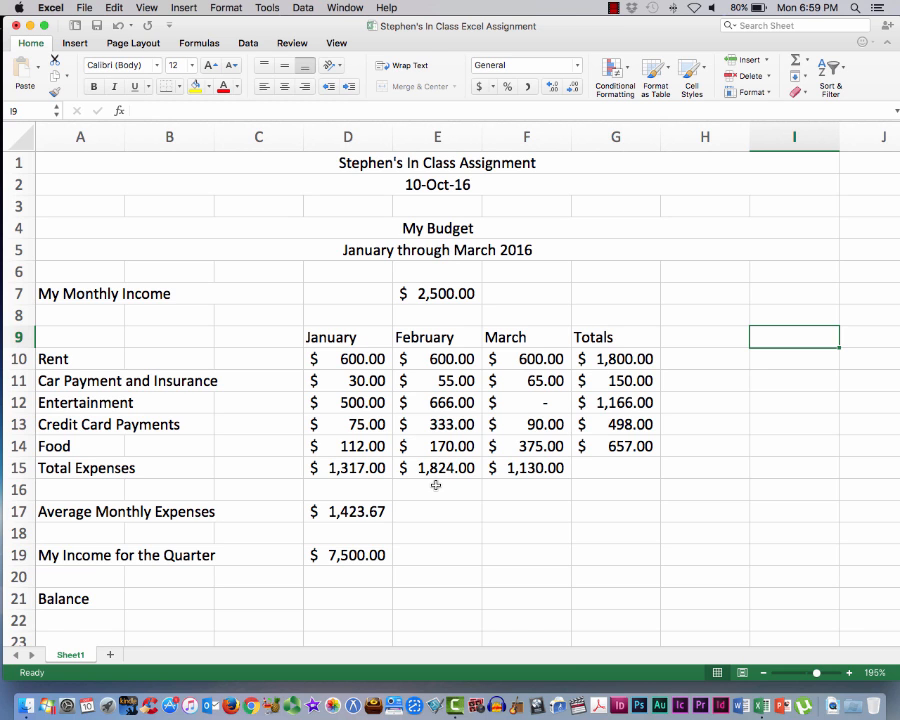
Try the € Euro accounting format on the range D10:G19, and undo the currency change
scroll(436, 485, "down", 3)
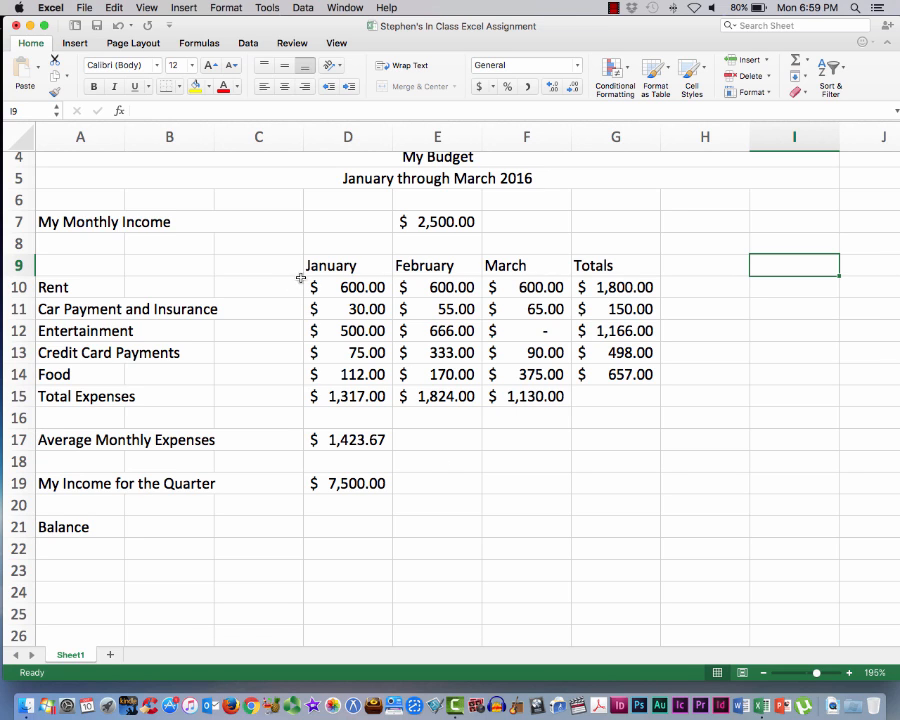
left_click_drag(307, 284, 623, 485)
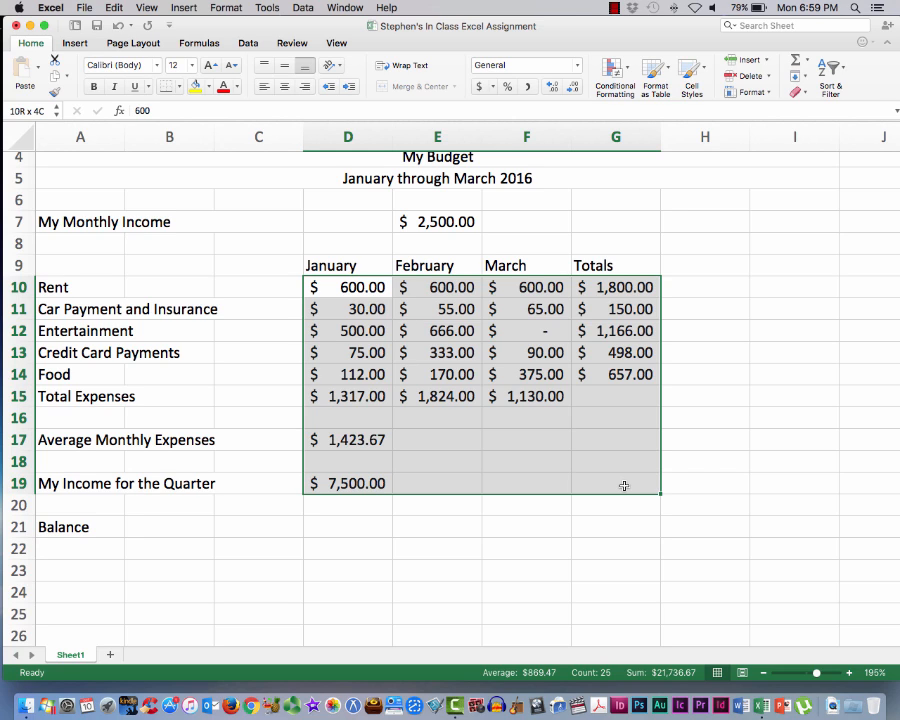
left_click_drag(623, 485, 623, 485)
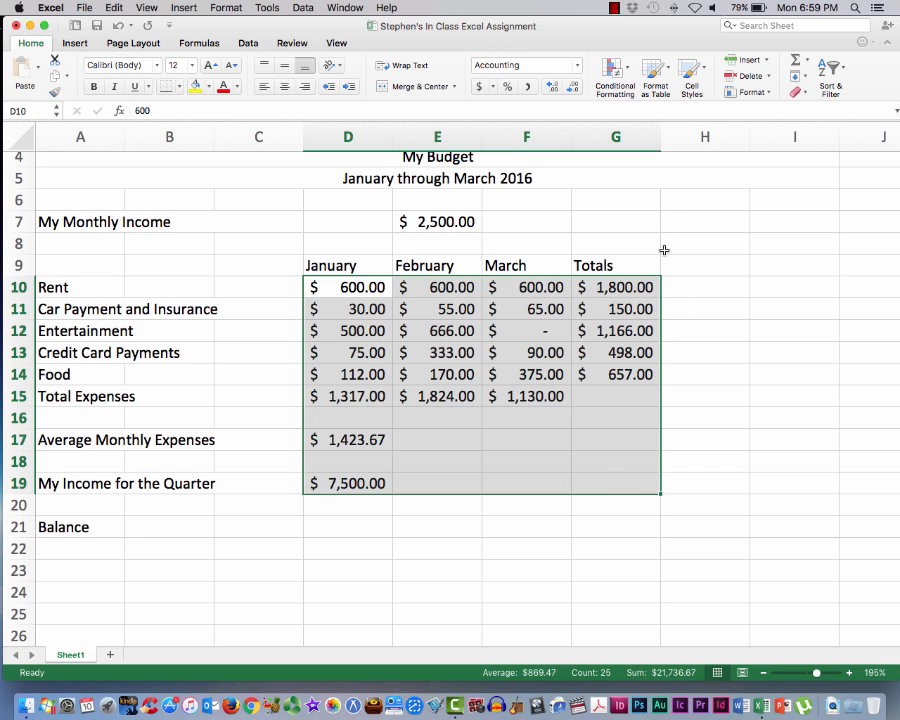
left_click(491, 87)
left_click(505, 107)
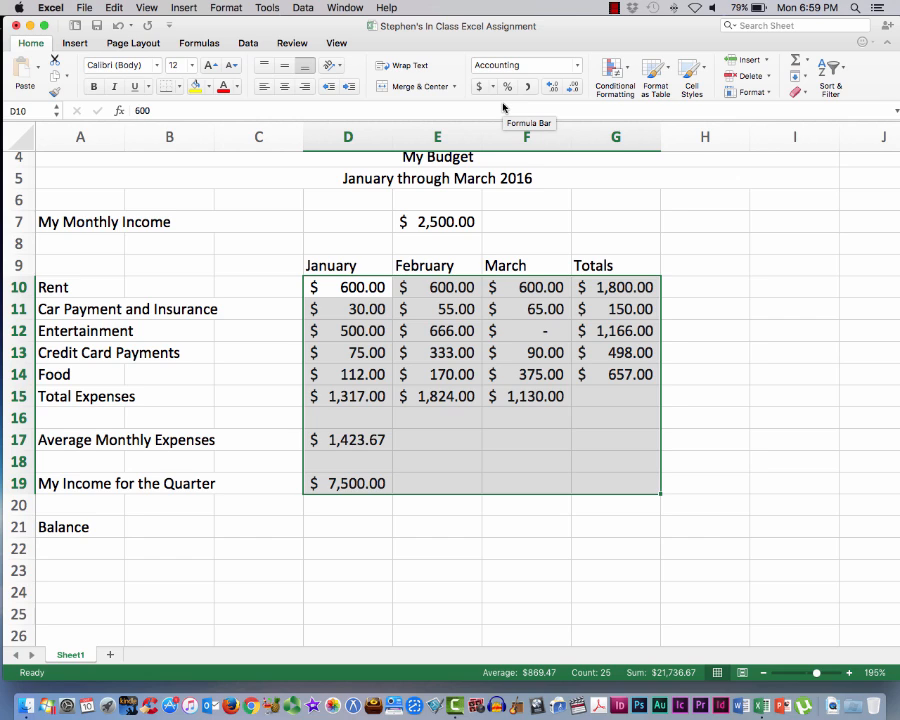
left_click(493, 88)
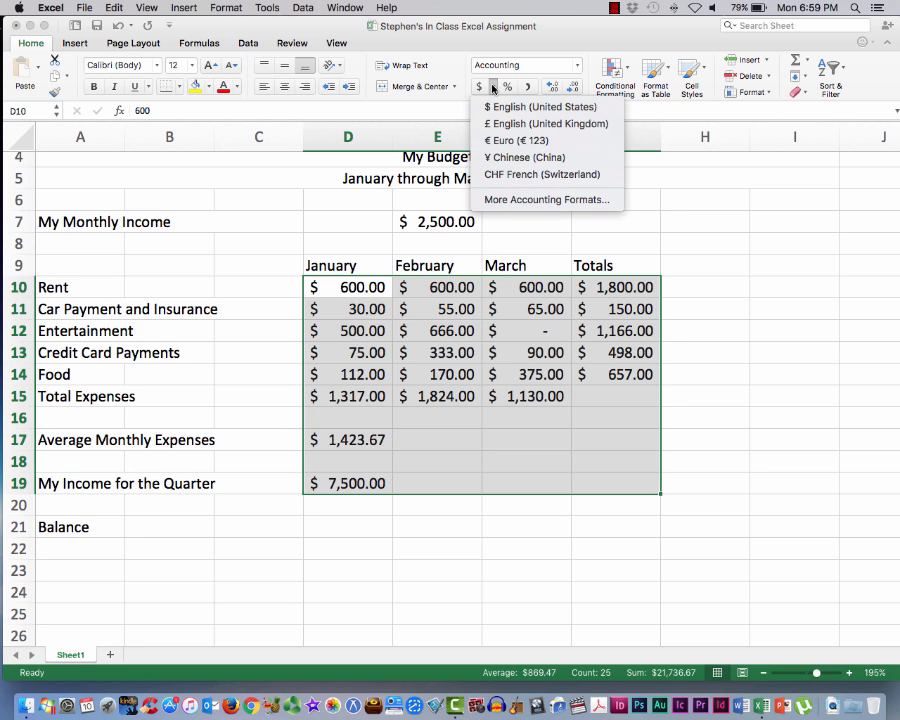
left_click(516, 141)
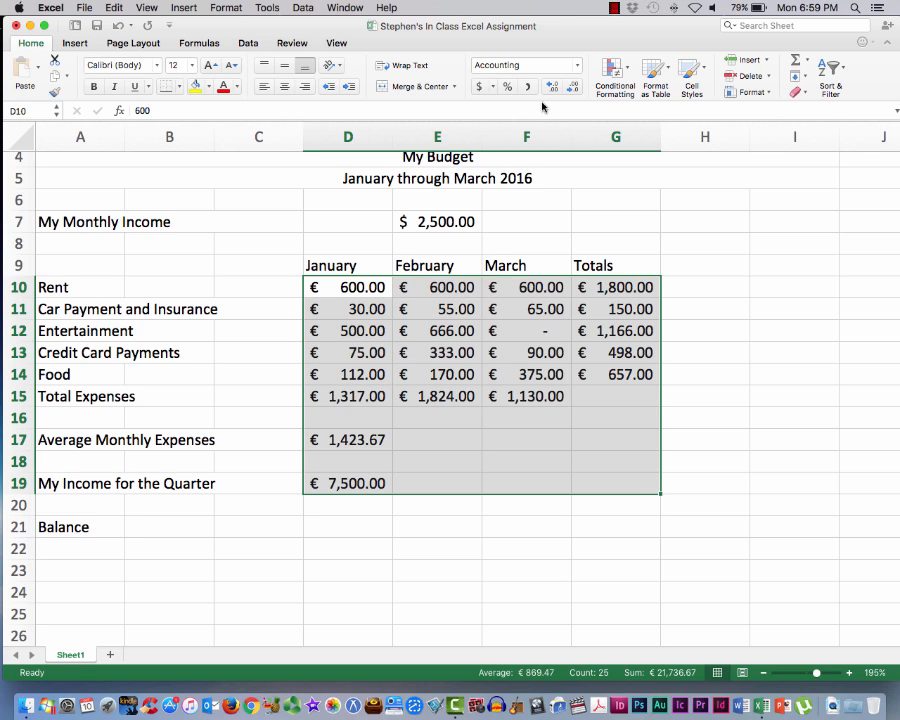
key("super+z")
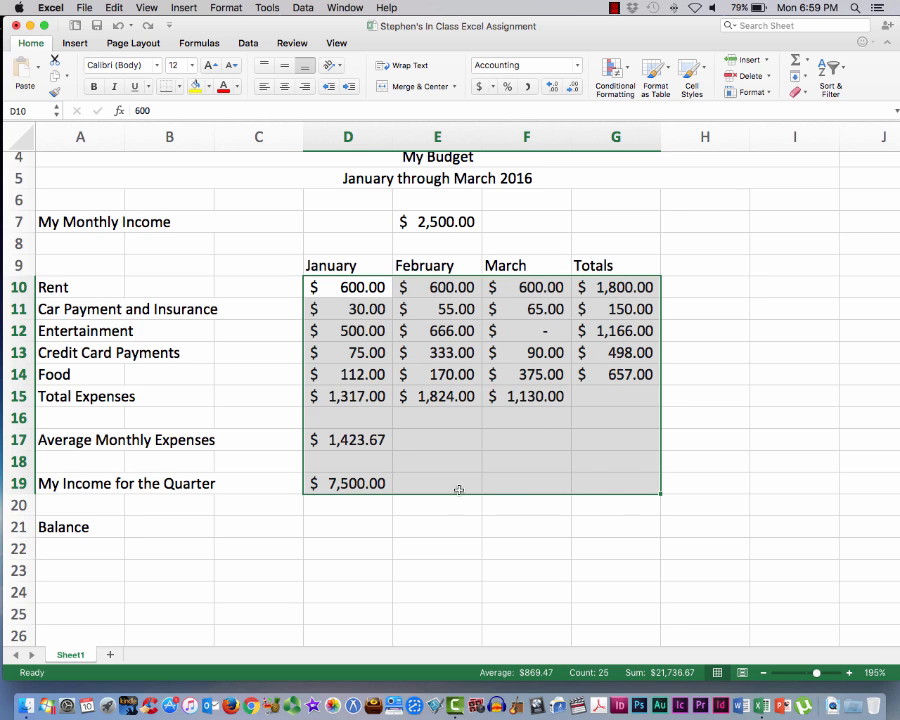
Insert a blank row above the Total Expenses row
left_click(366, 483)
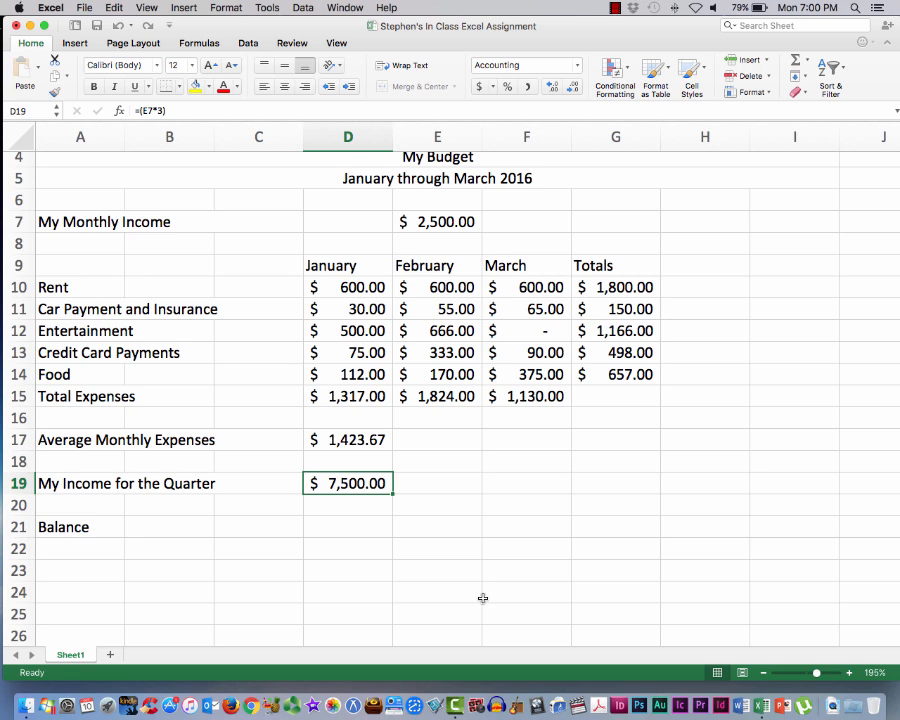
left_click(356, 526)
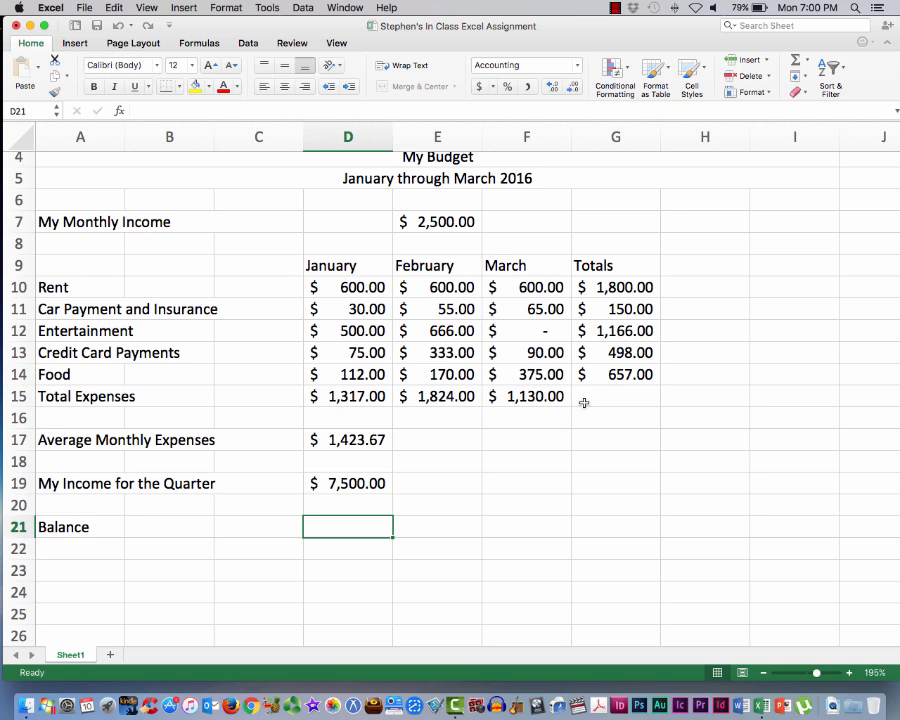
left_click(14, 396)
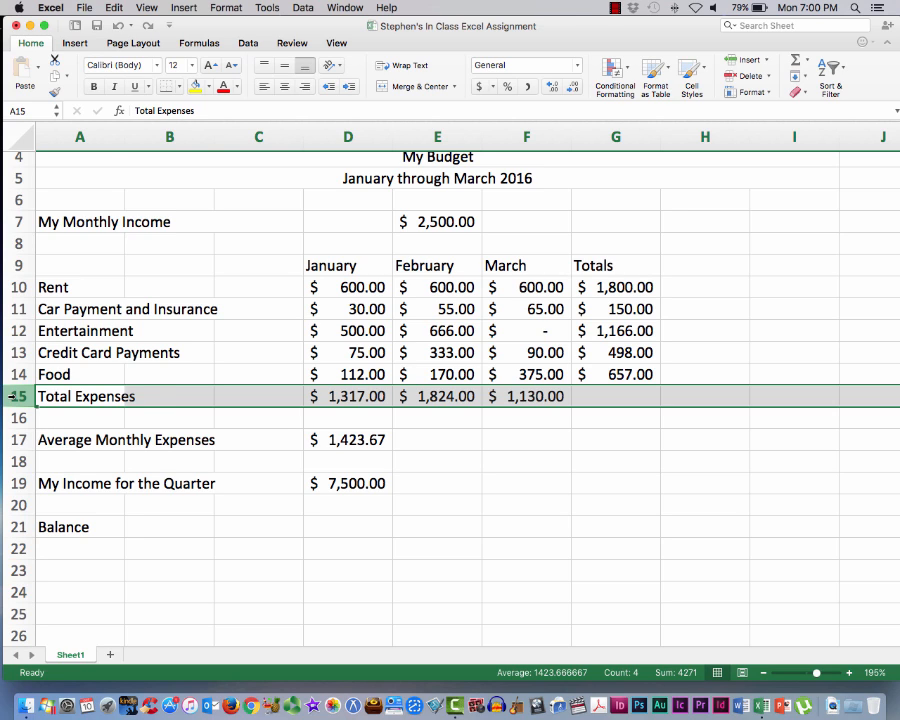
right_click(13, 397)
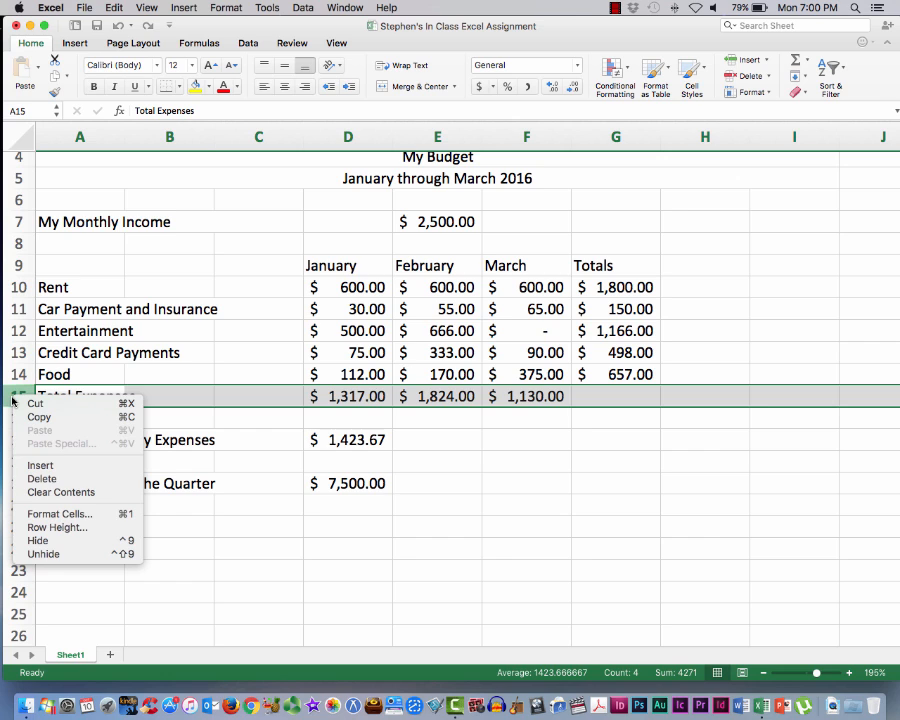
left_click(36, 466)
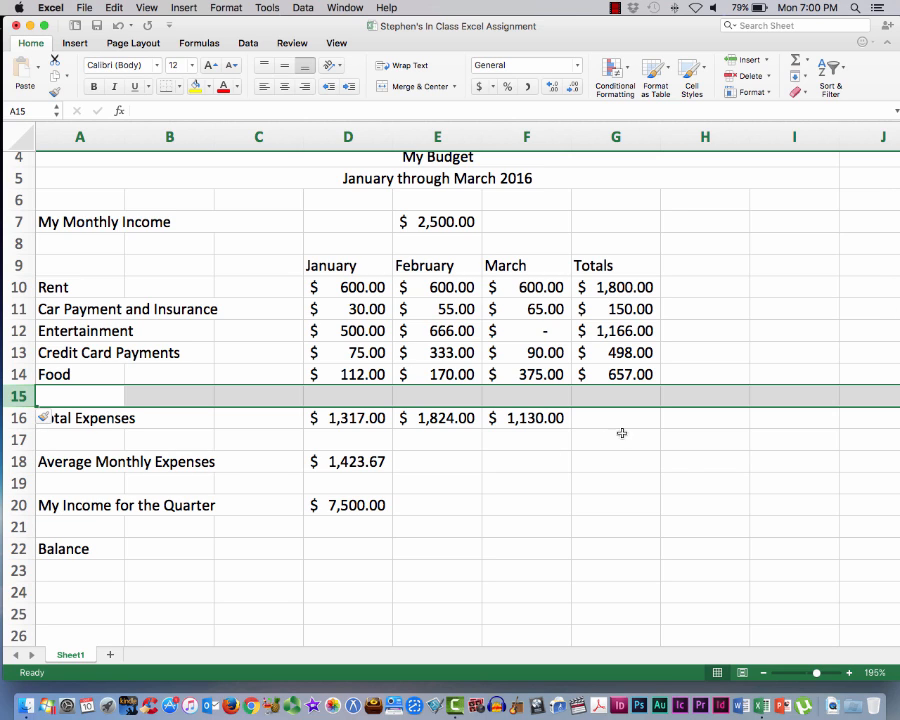
Total the quarter's expenses in G16 by applying Sum to D16:F16, and check it against the quarterly income cell D20
left_click(650, 420)
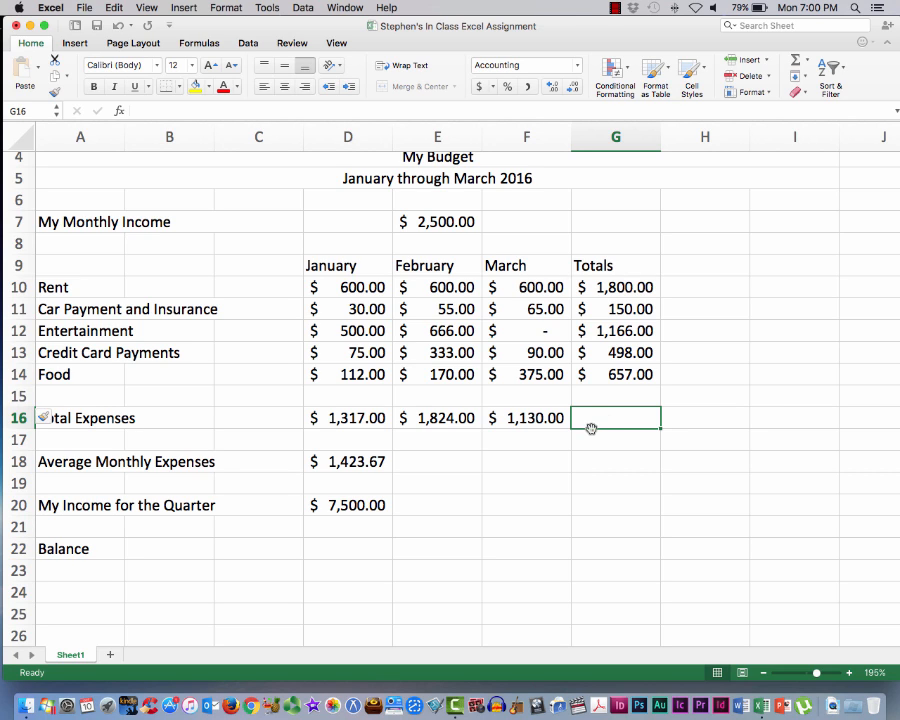
left_click(798, 60)
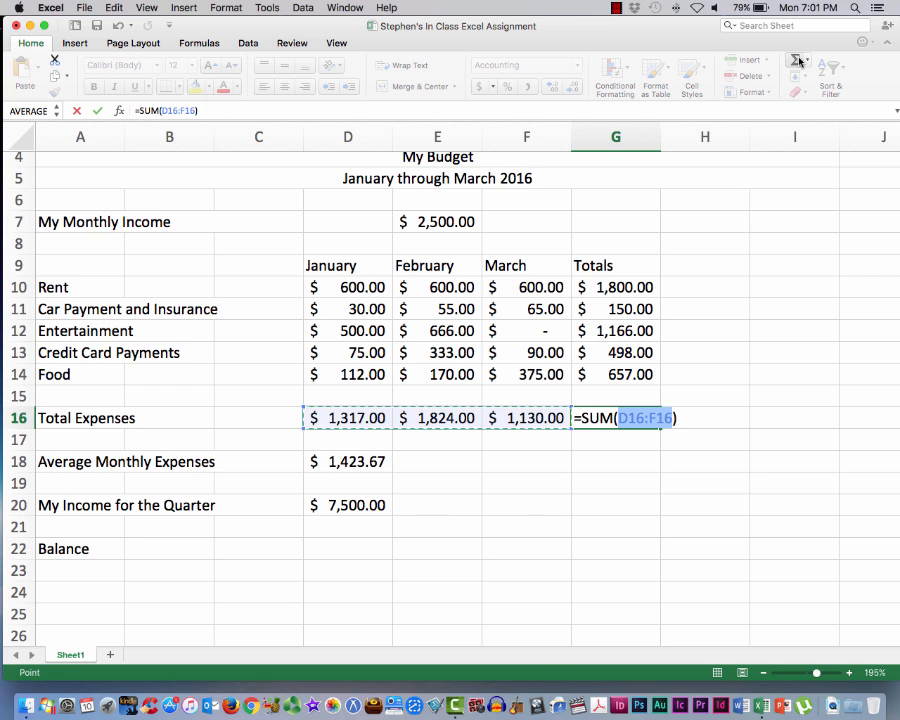
key("Return")
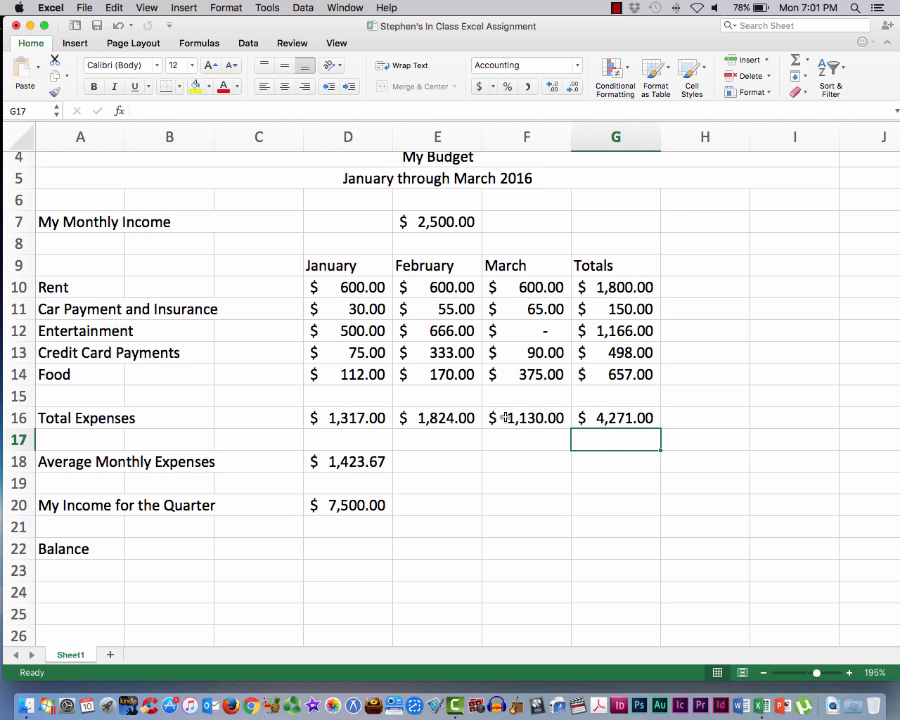
left_click(581, 418)
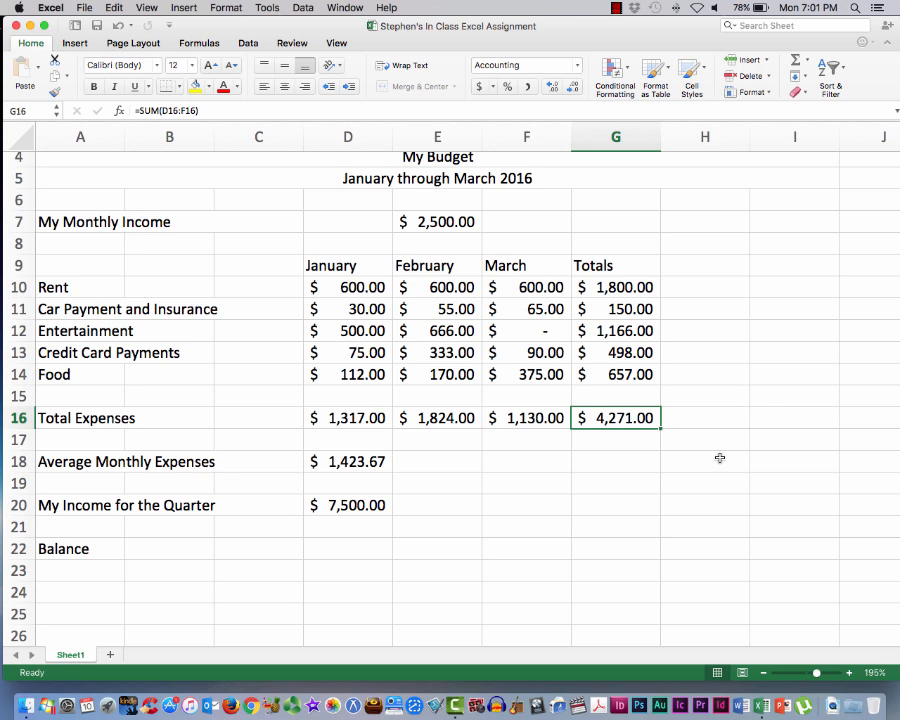
left_click(333, 506)
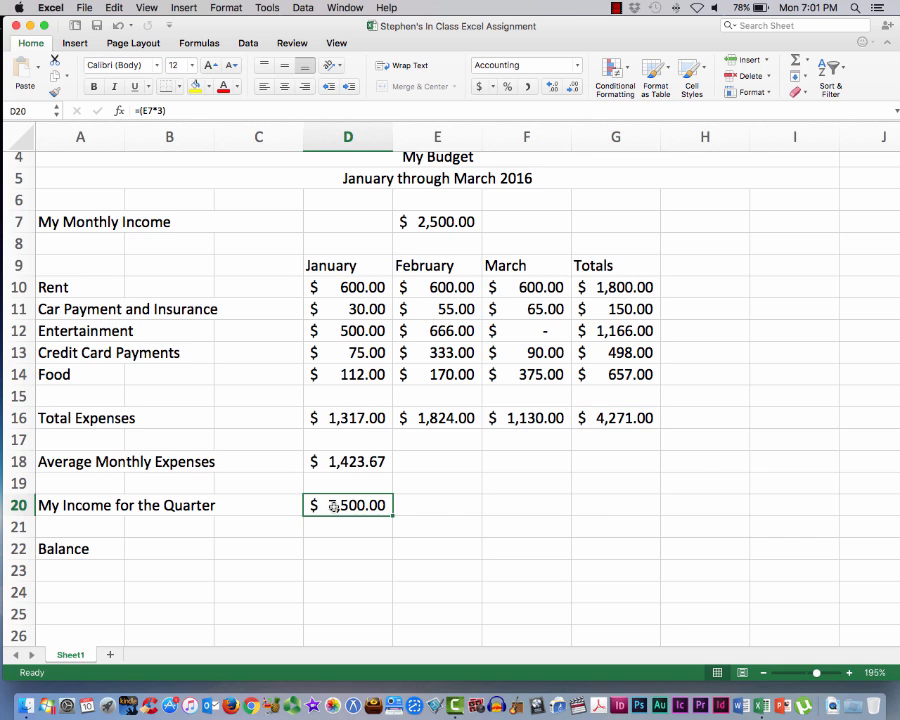
left_click(630, 418)
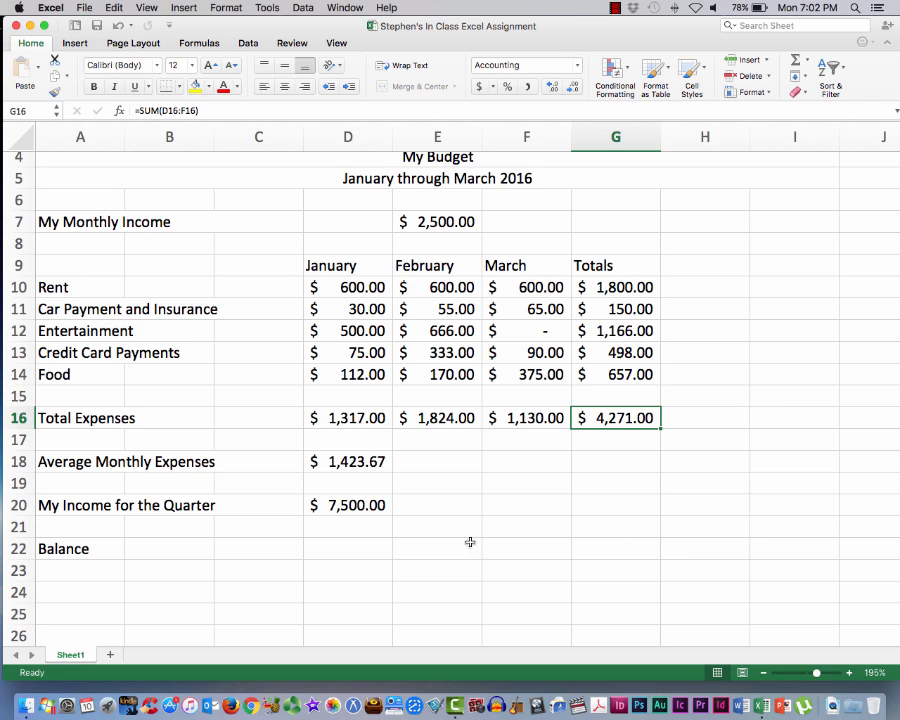
Start the Balance formula in D22 as =SUM(D20, referencing the income for the quarter
left_click(360, 546)
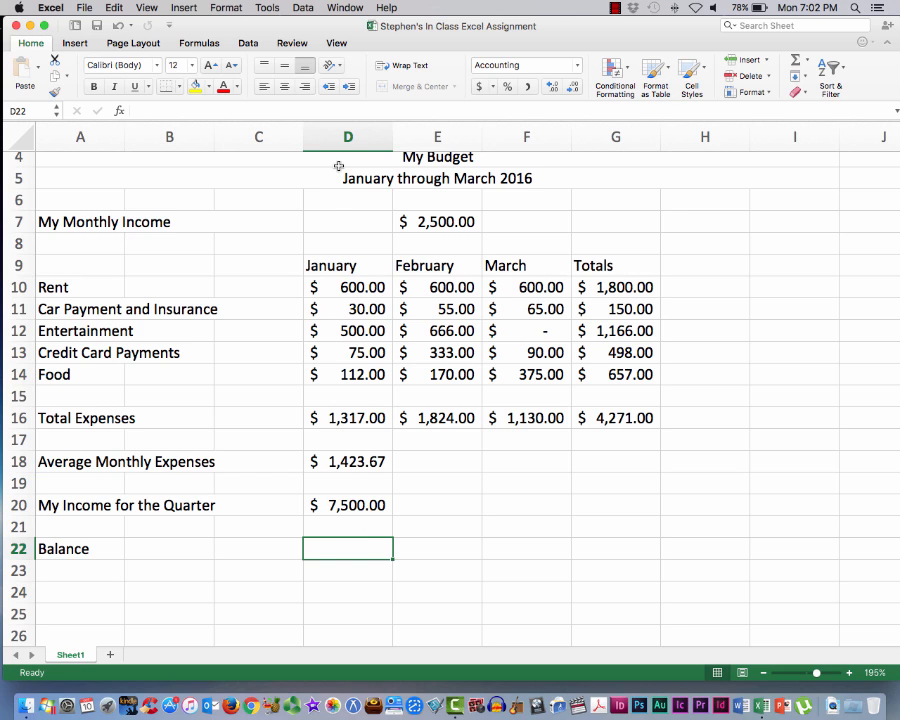
left_click(141, 108)
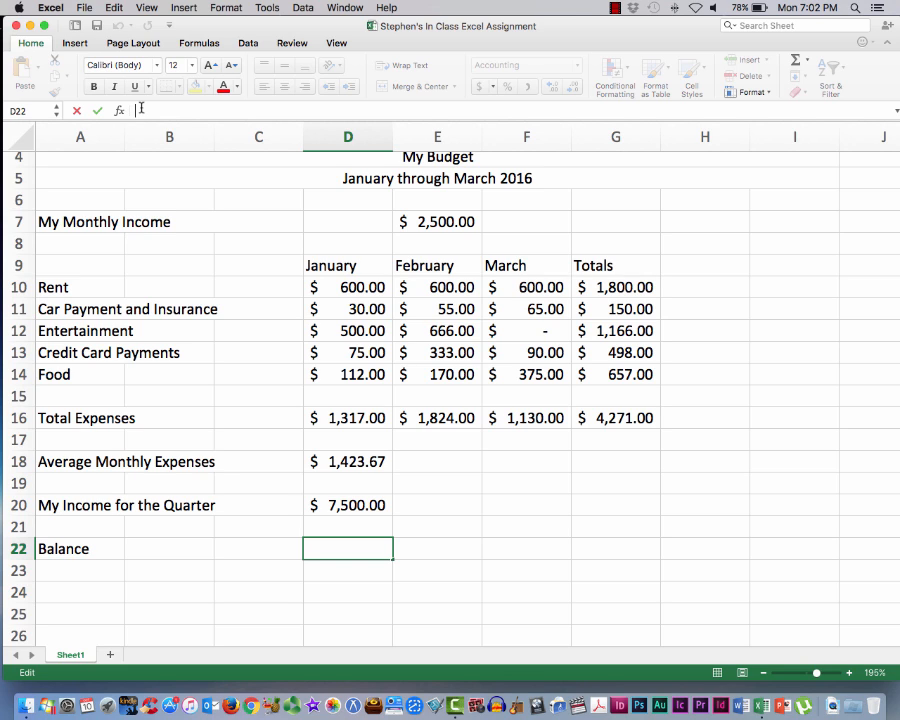
type("=")
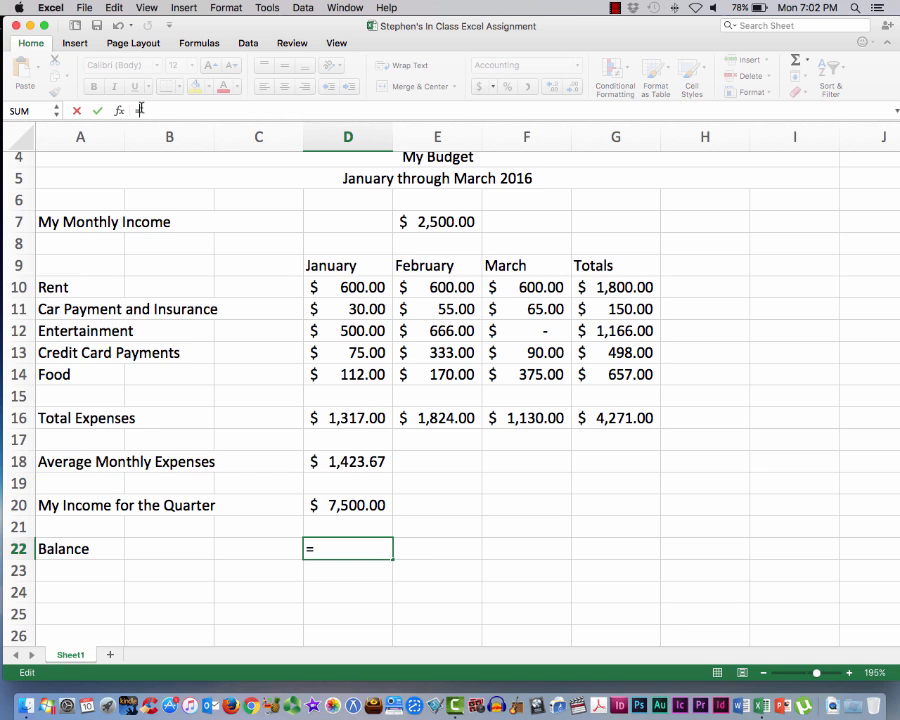
type("SUM")
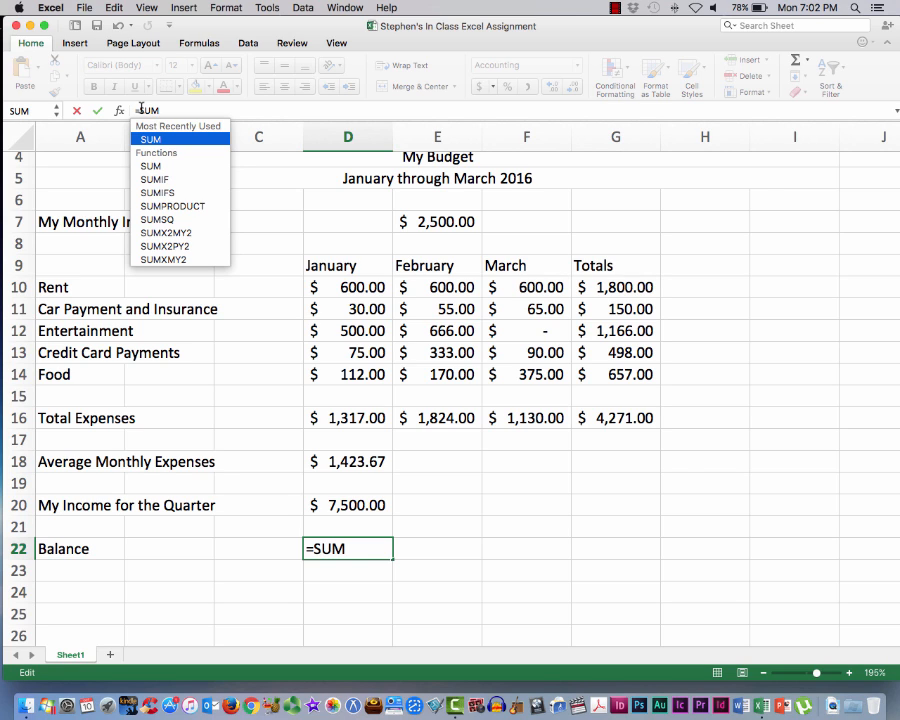
type("(")
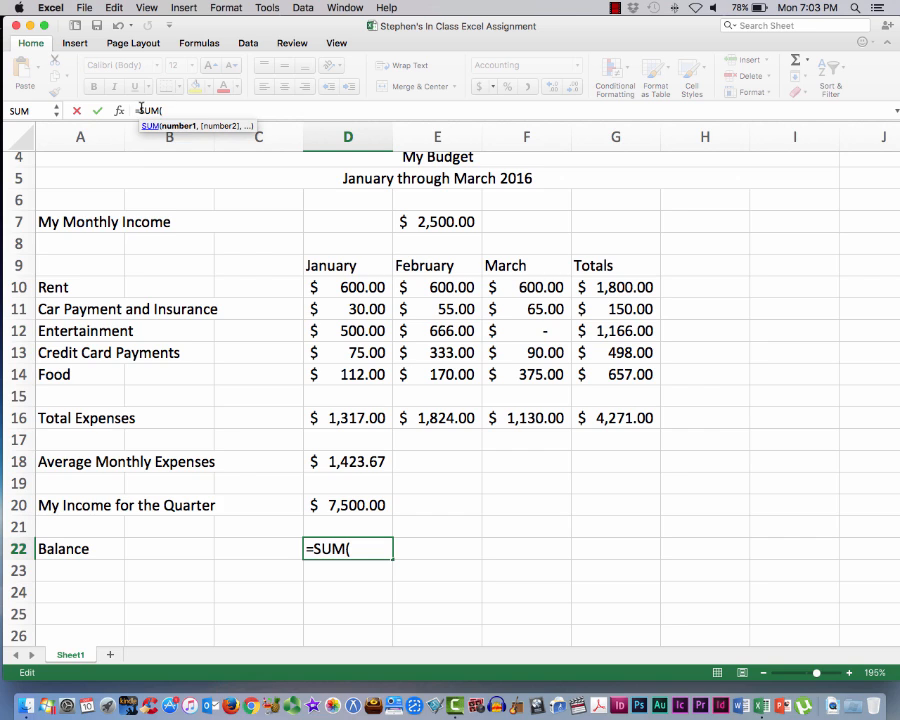
left_click(344, 505)
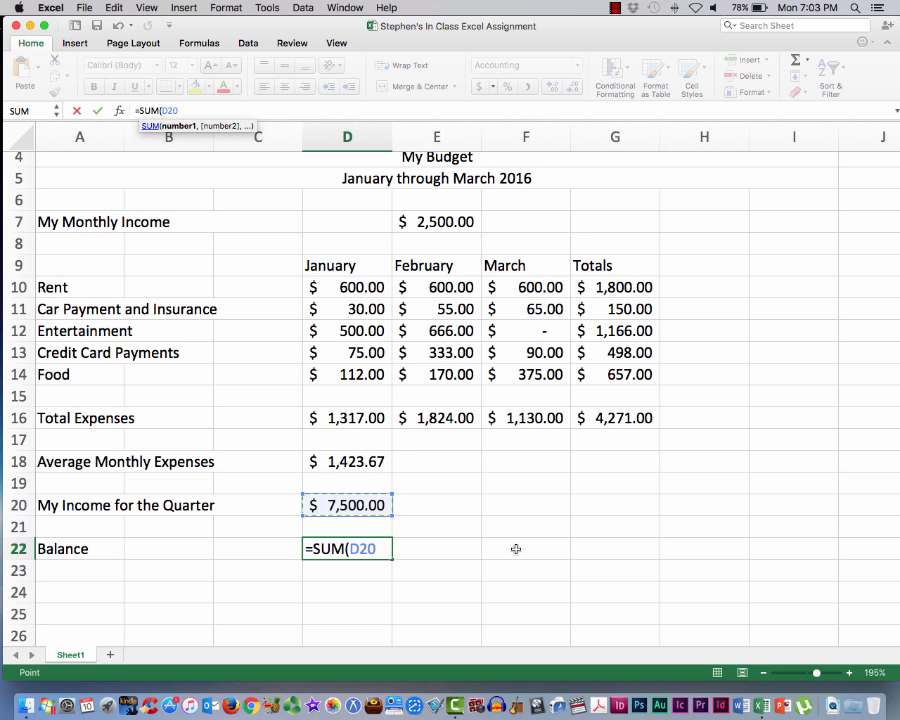
left_click(621, 418)
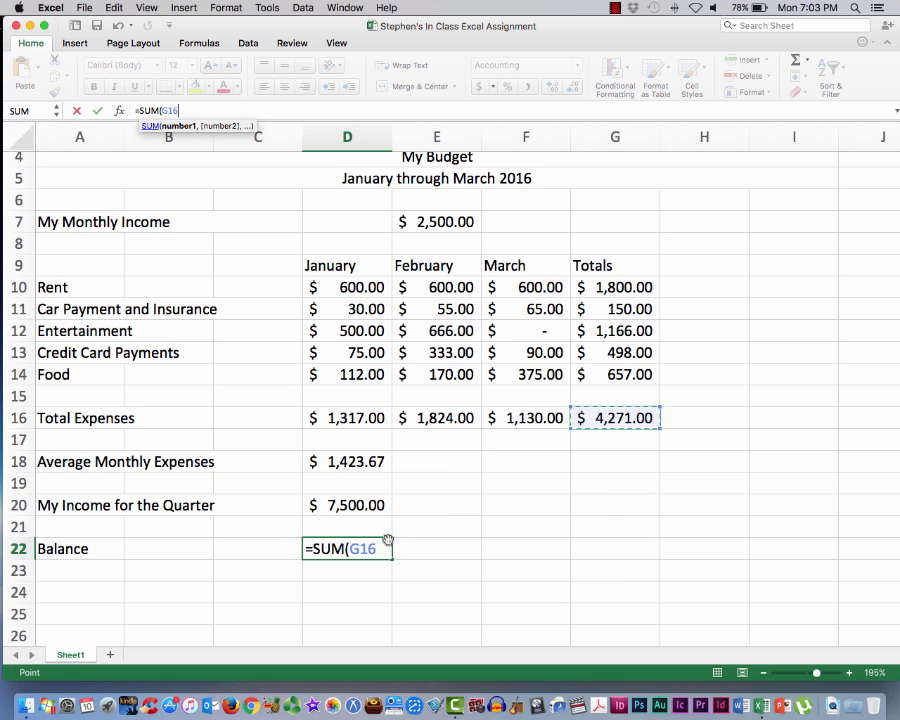
left_click(344, 505)
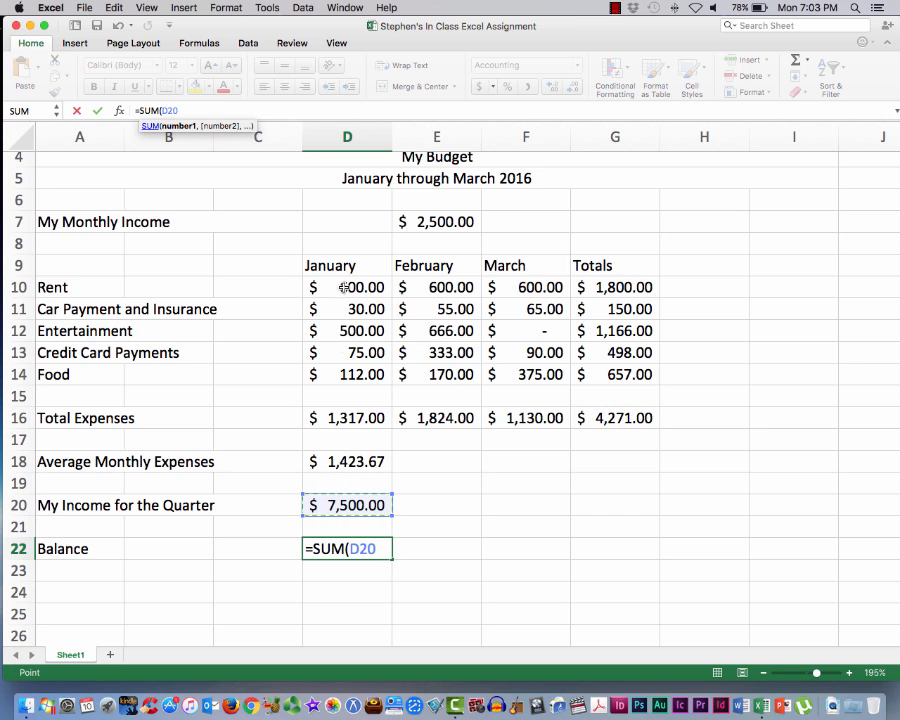
Complete the Balance formula in D22 as =SUM(D20-G16) to subtract the total expenses, and save the workbook
left_click(185, 111)
type("-")
left_click(619, 417)
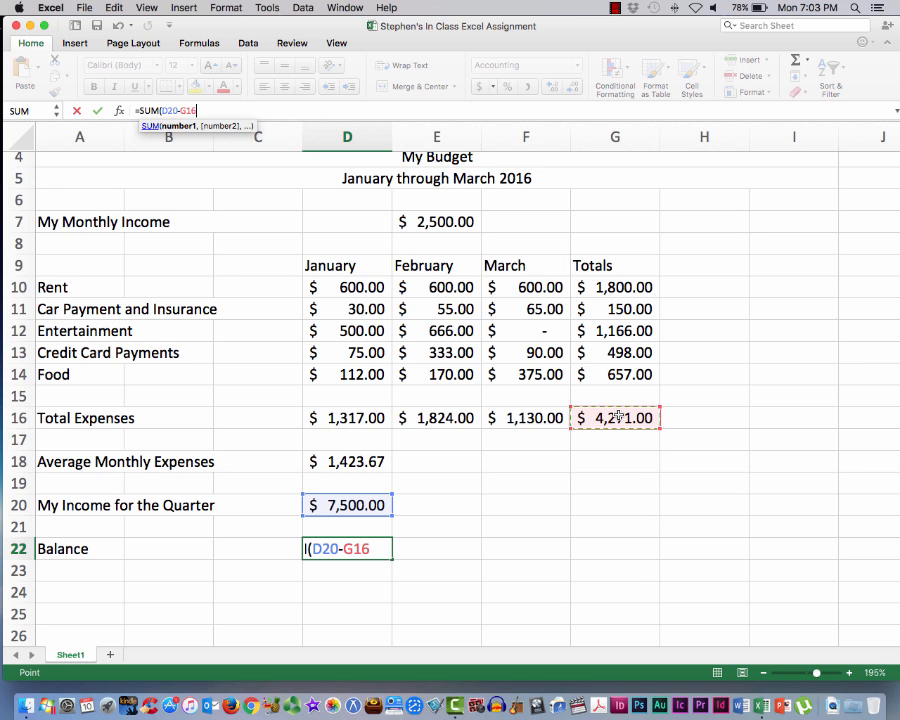
left_click(372, 553)
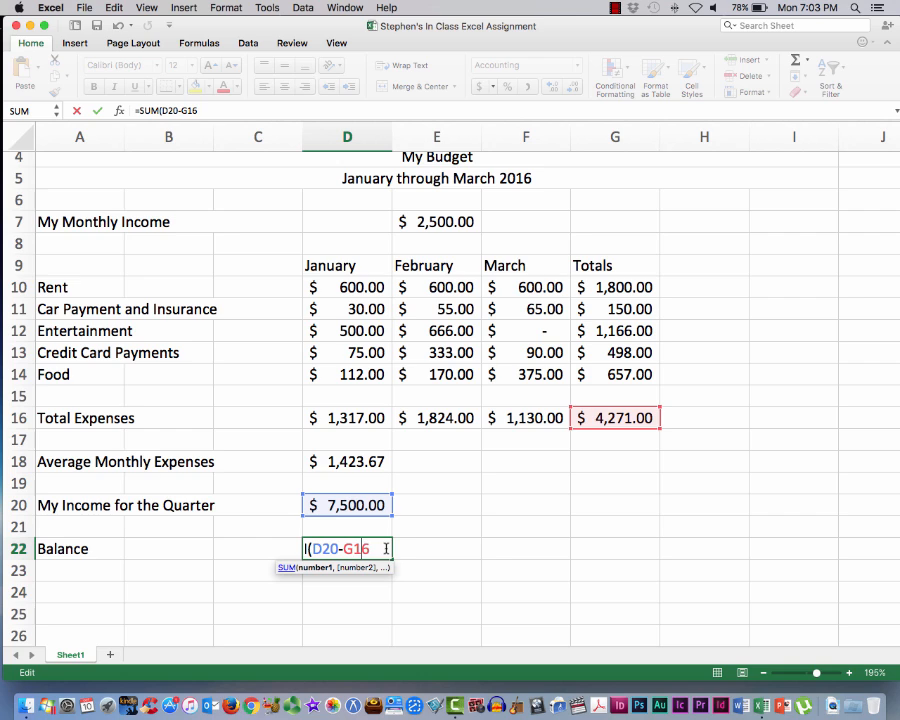
type(")")
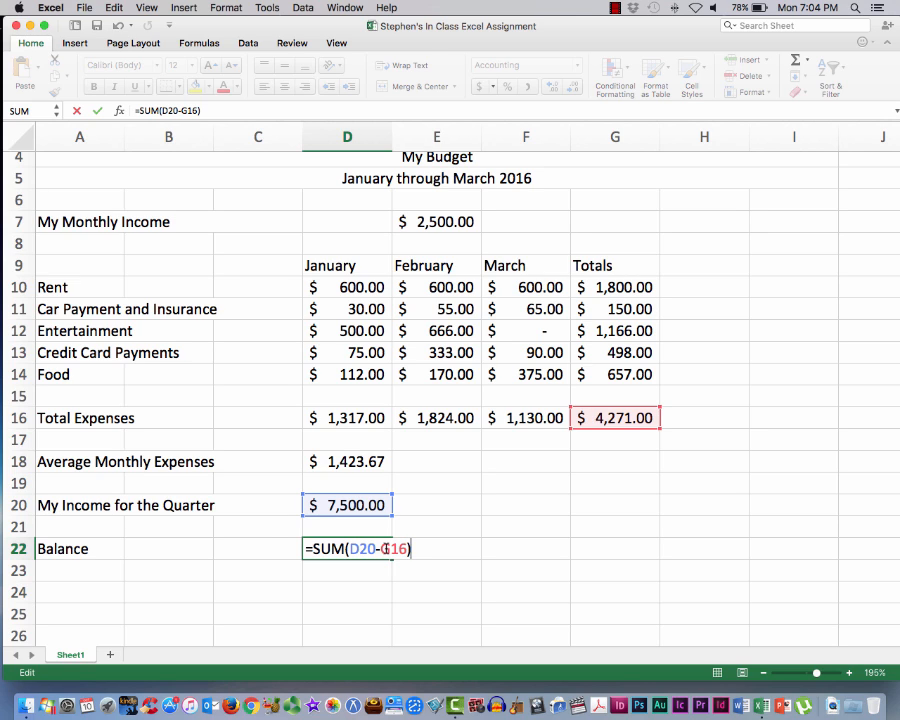
key("Return")
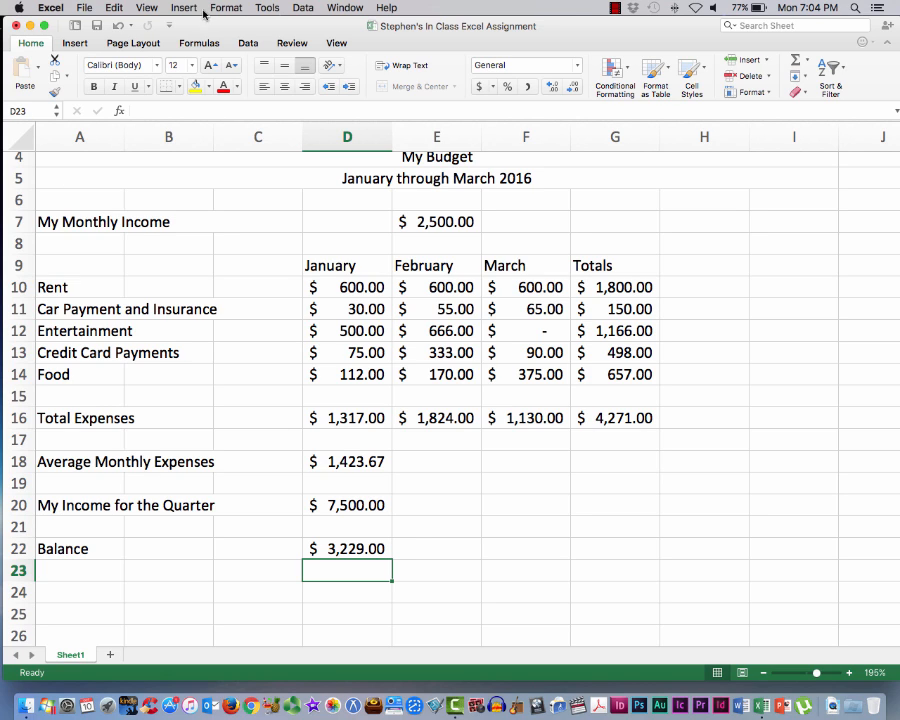
left_click(85, 8)
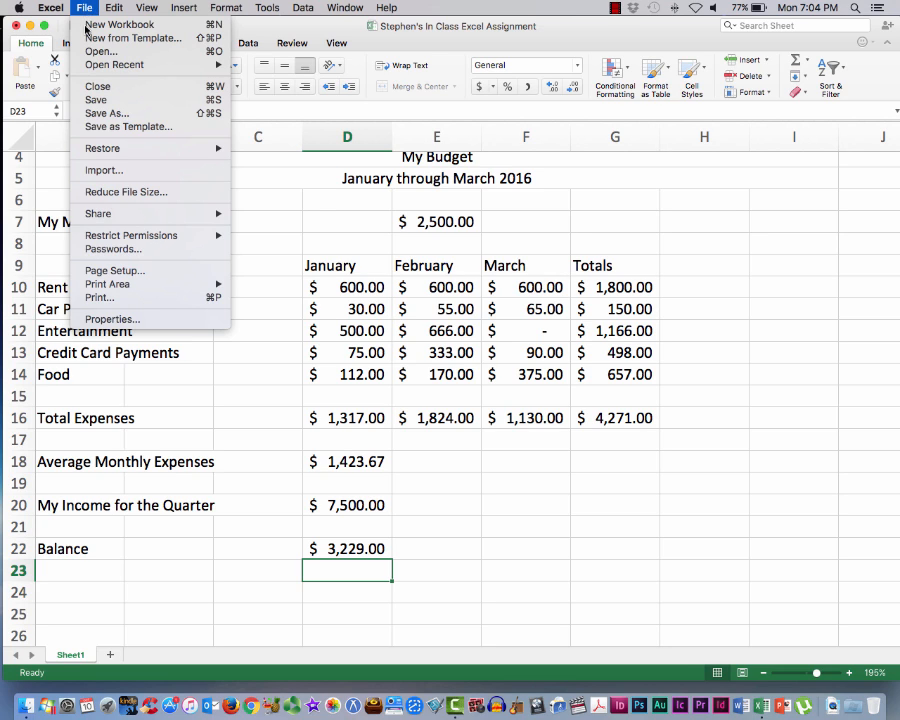
left_click(97, 101)
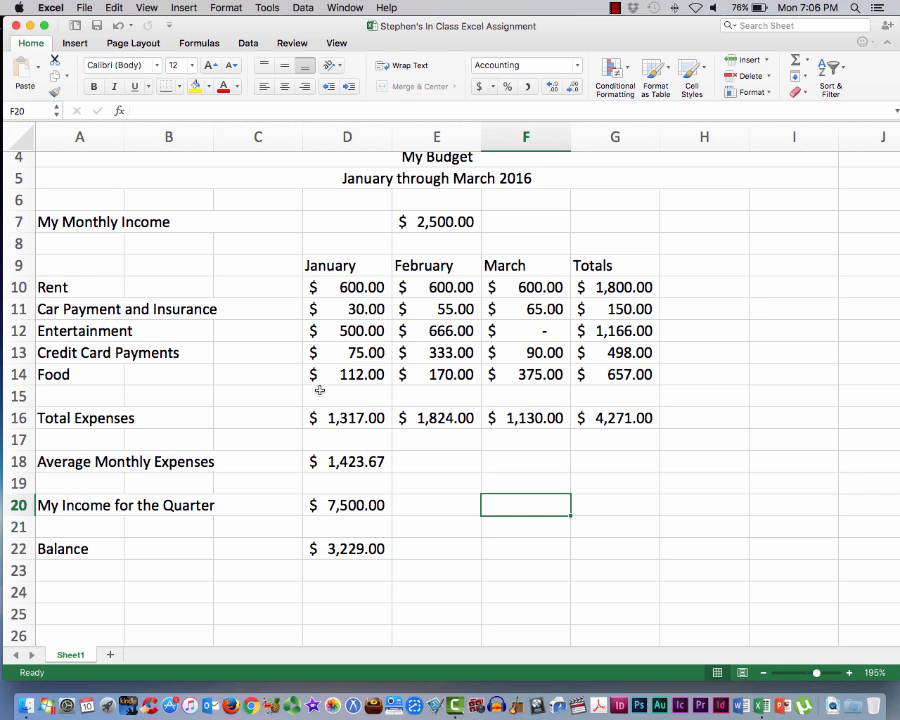
left_click(343, 572)
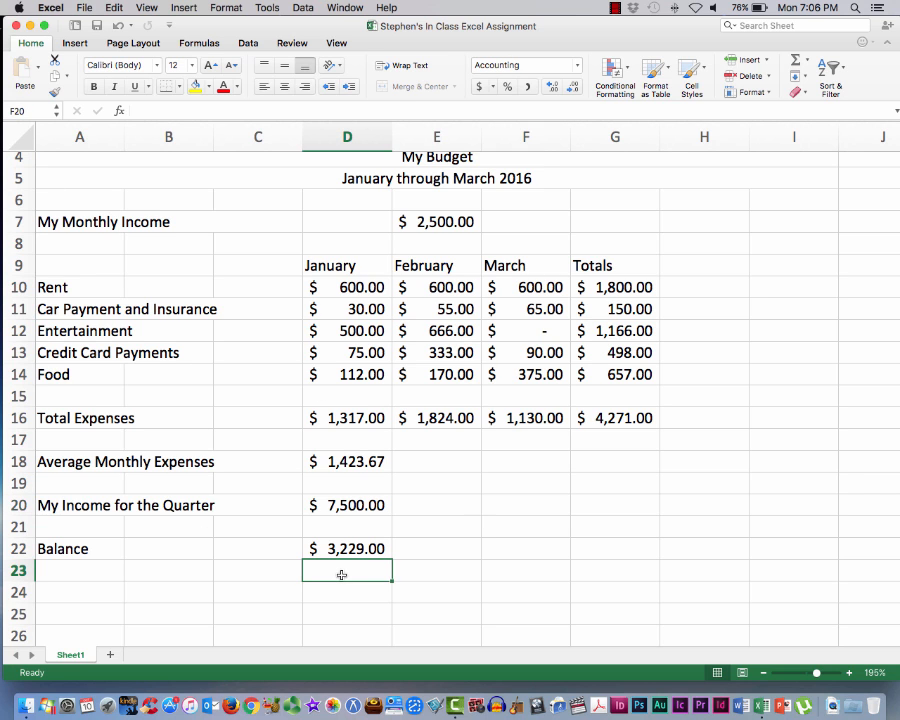
scroll(341, 575, "down", 5)
scroll(344, 417, "up", 1)
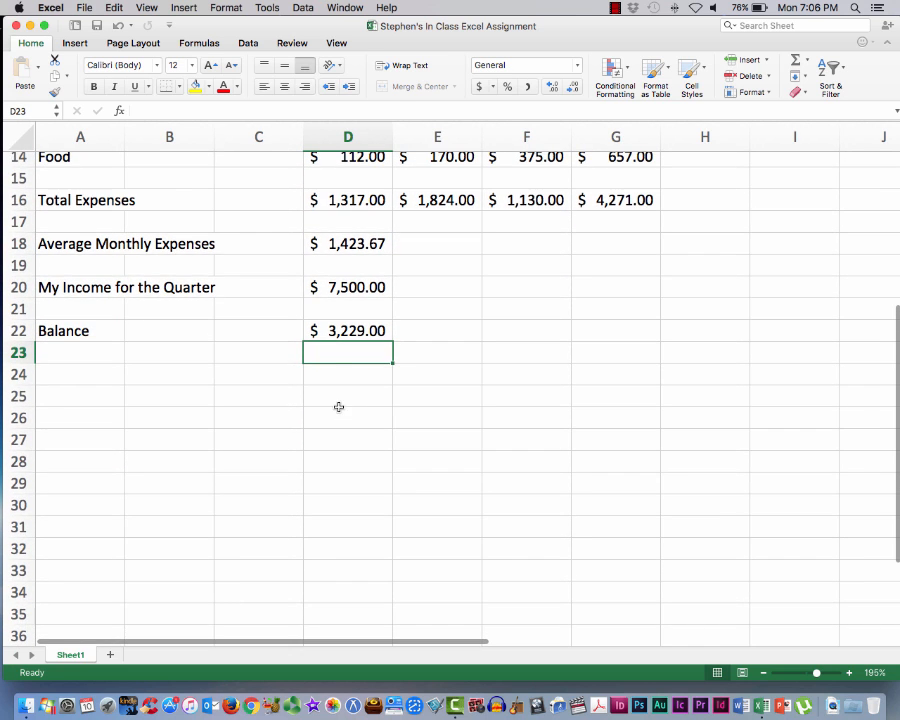
left_click(341, 396)
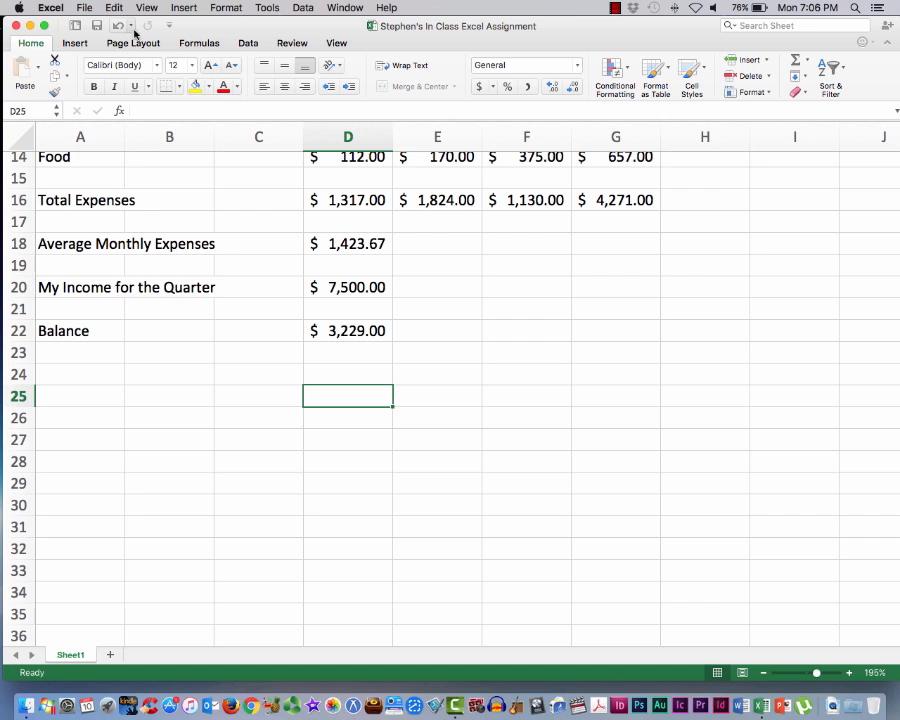
left_click(78, 43)
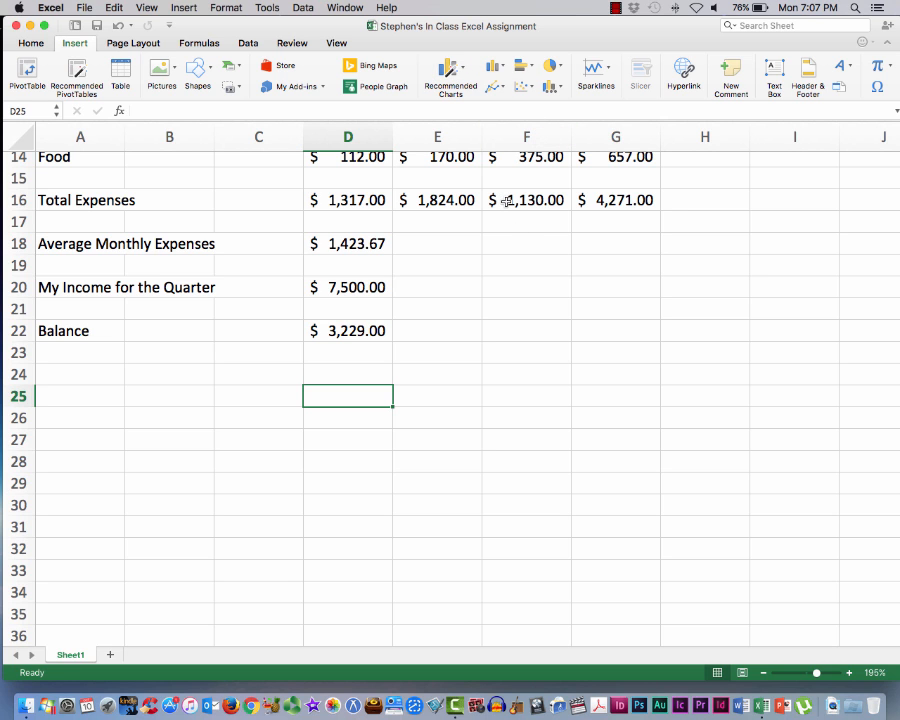
scroll(505, 200, "up", 6)
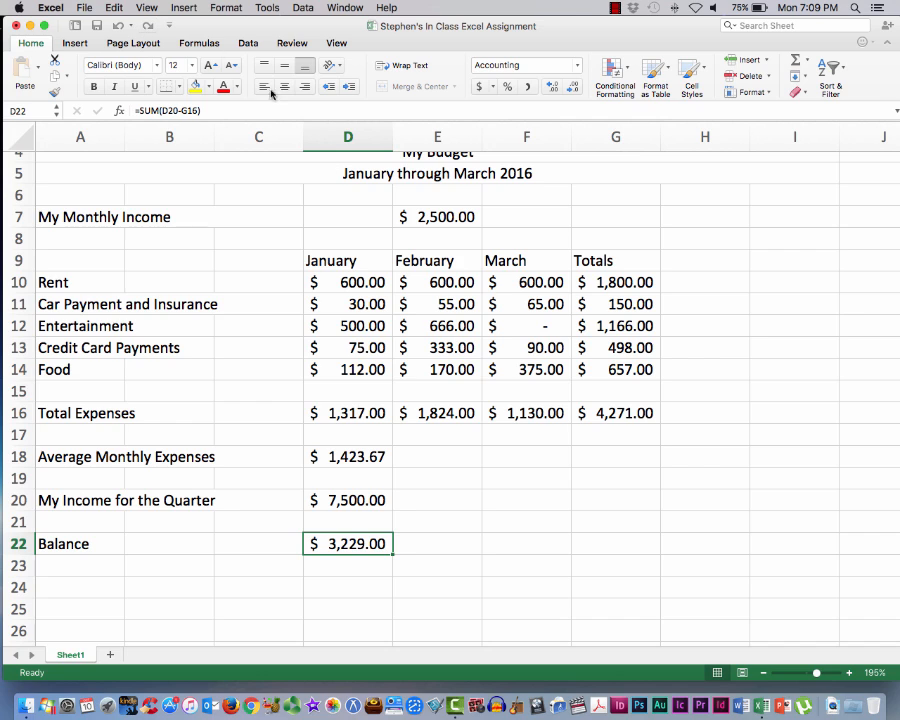
Insert a 3-D Pie chart from the January expense amounts in D10:D14
left_click(318, 282)
left_click_drag(343, 304, 374, 368)
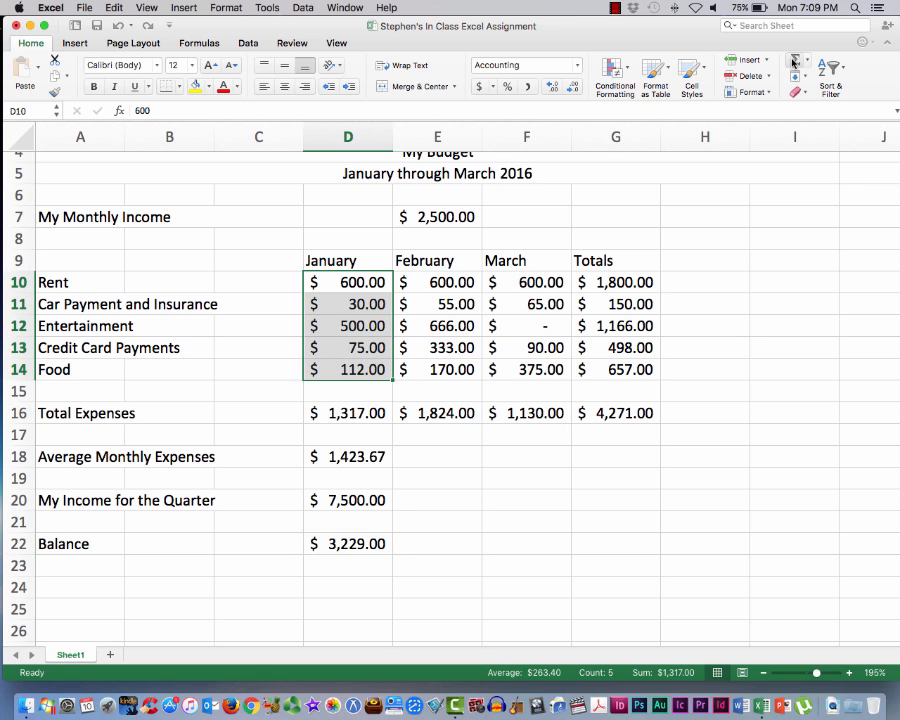
left_click(75, 43)
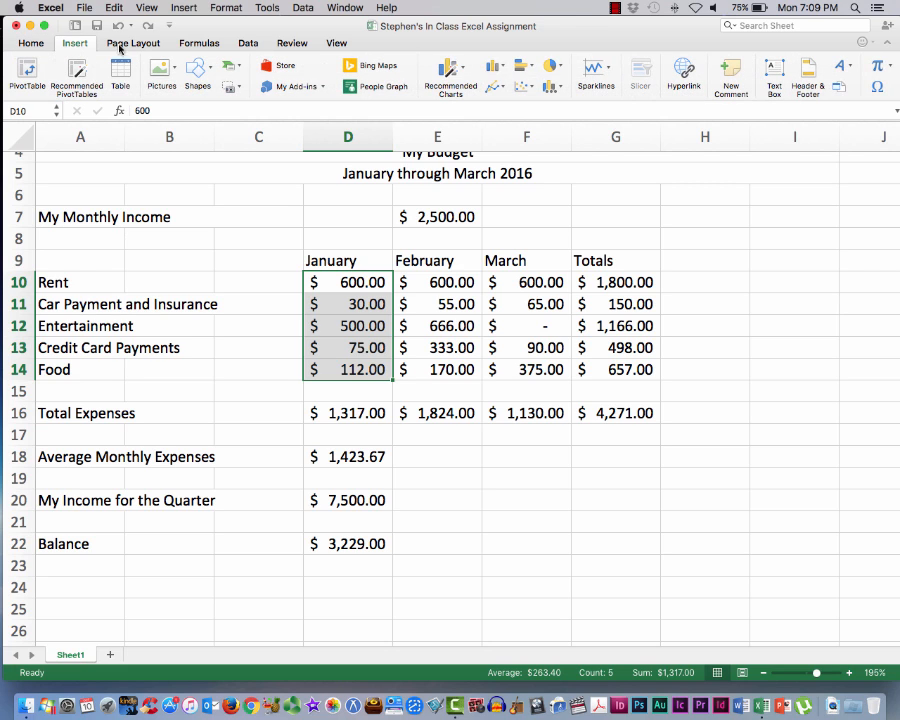
left_click(558, 66)
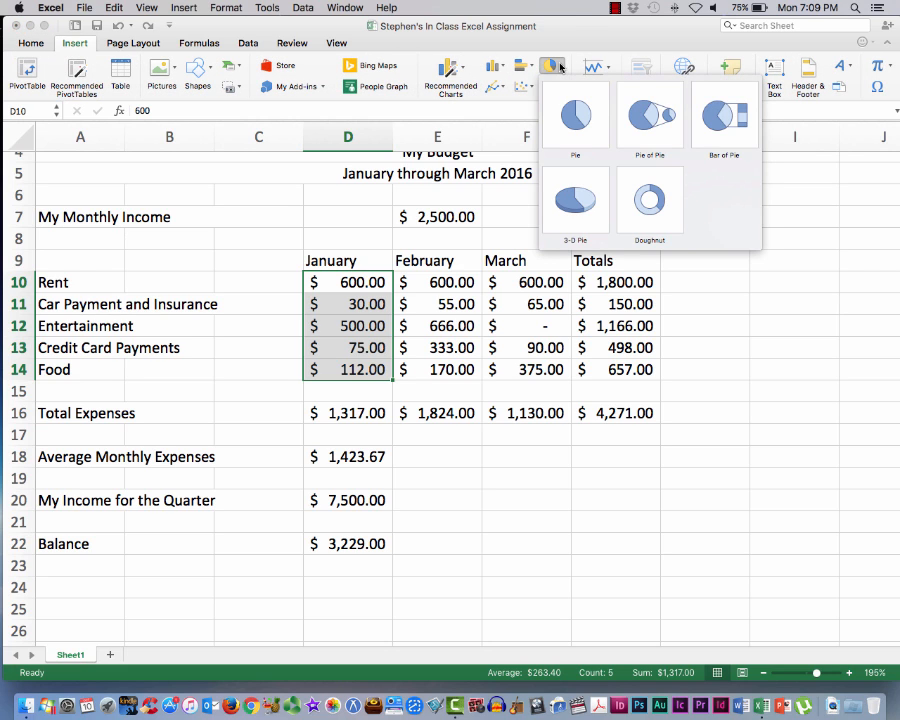
left_click(575, 198)
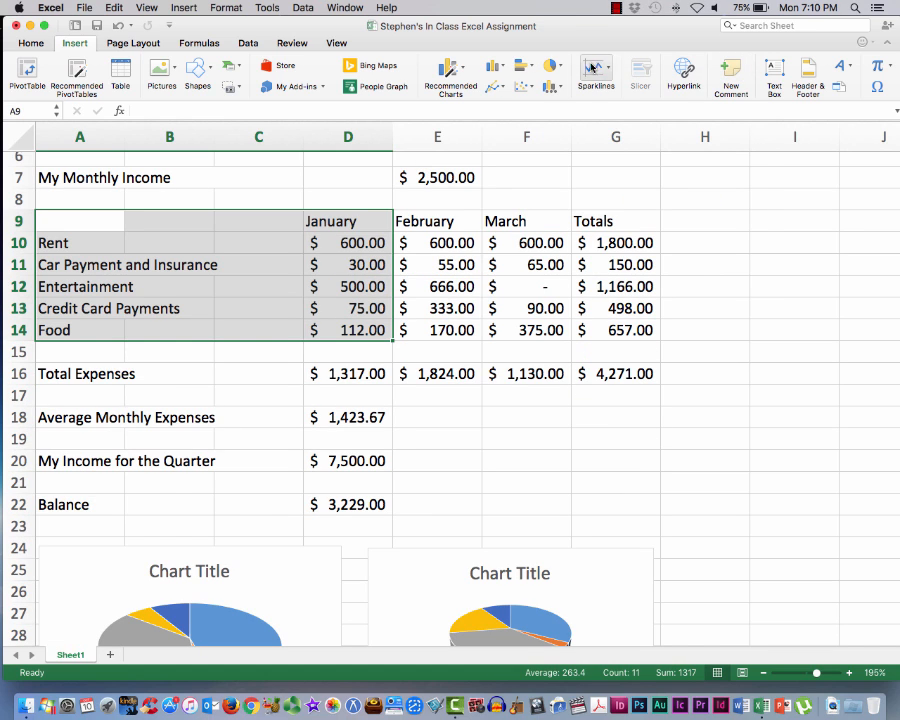
Insert a 3-D Pie chart from the expense labels and January amounts in A9:D14
left_click(558, 67)
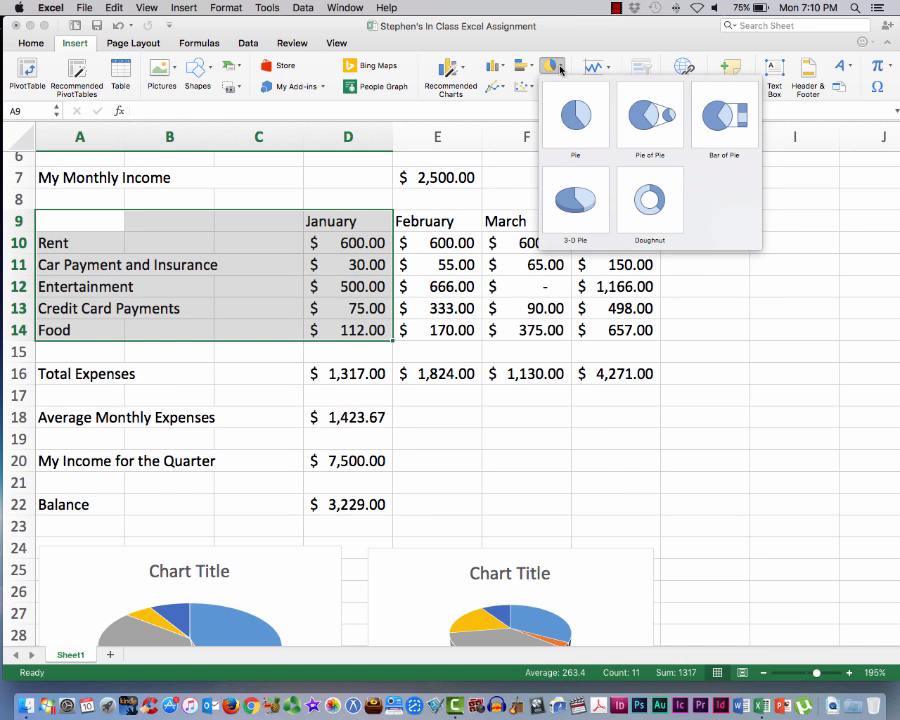
left_click(575, 198)
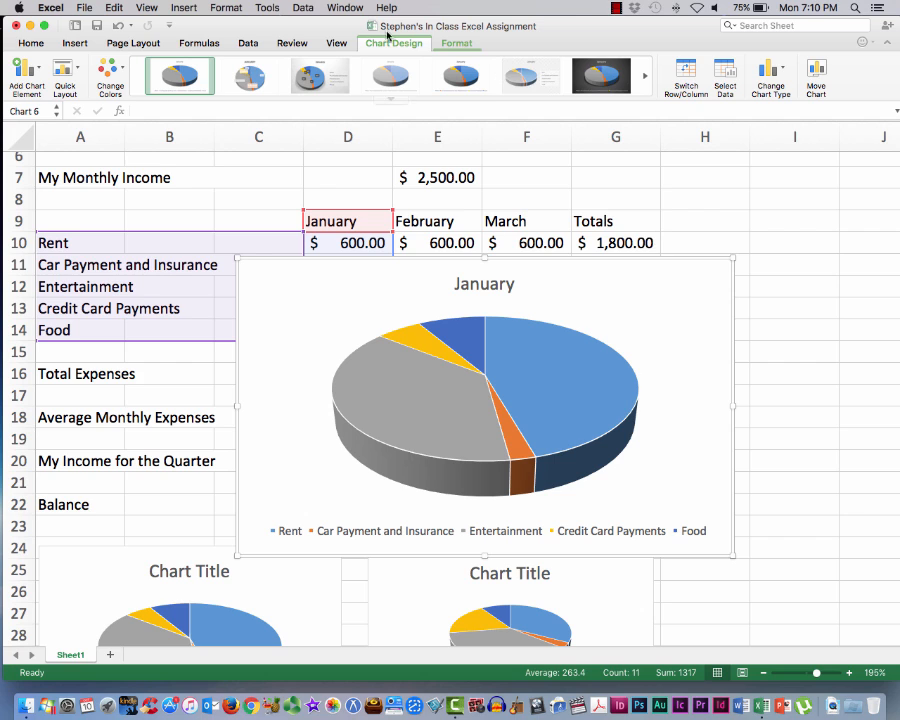
Try several chart styles on the January pie chart and apply the one with the dark background and percentage labels
left_click(258, 77)
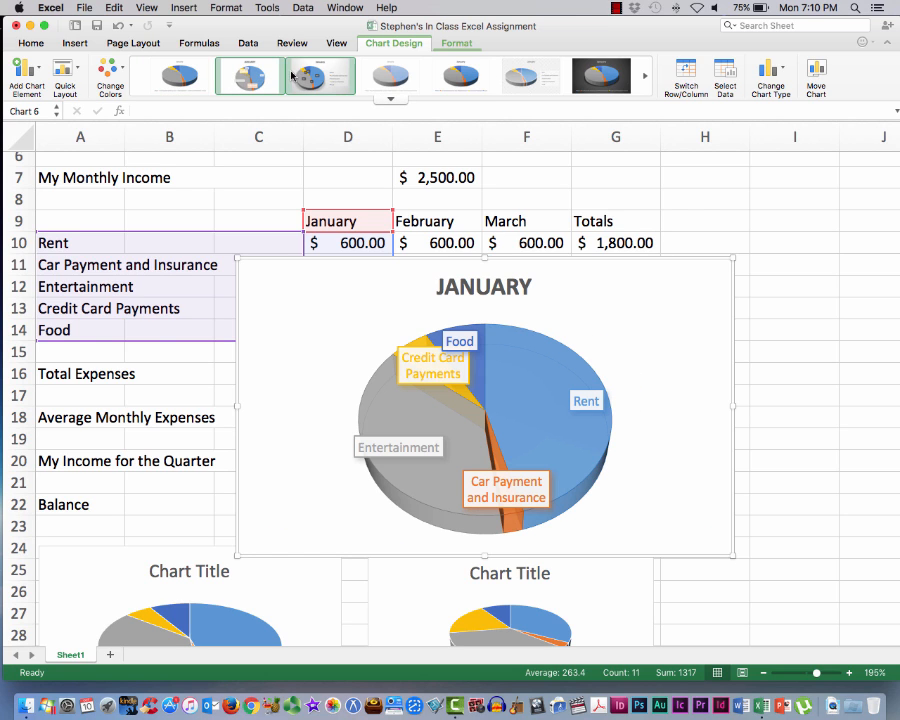
left_click(375, 77)
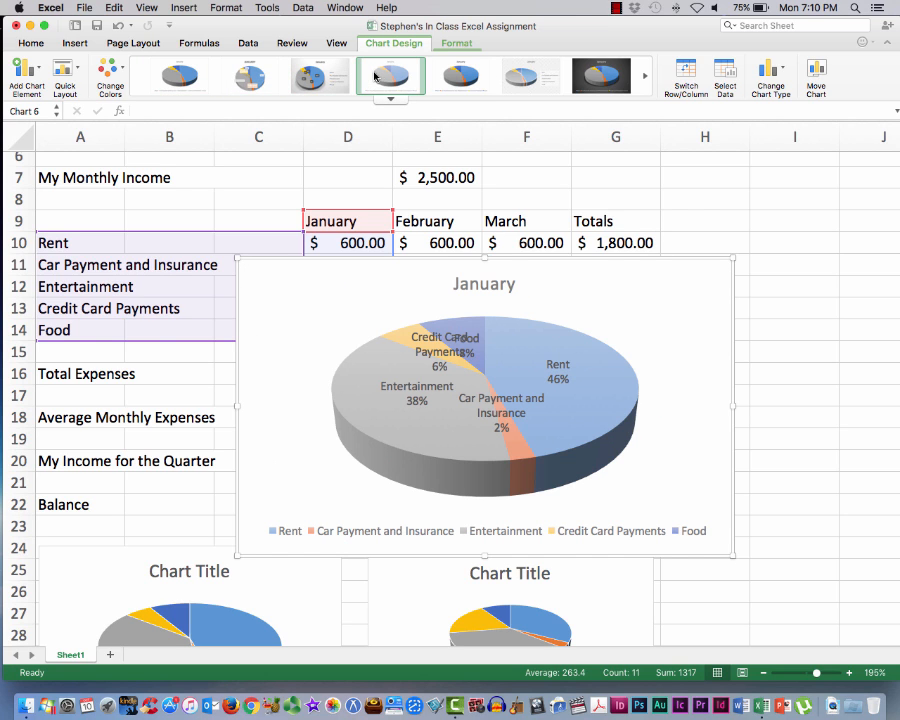
left_click(530, 79)
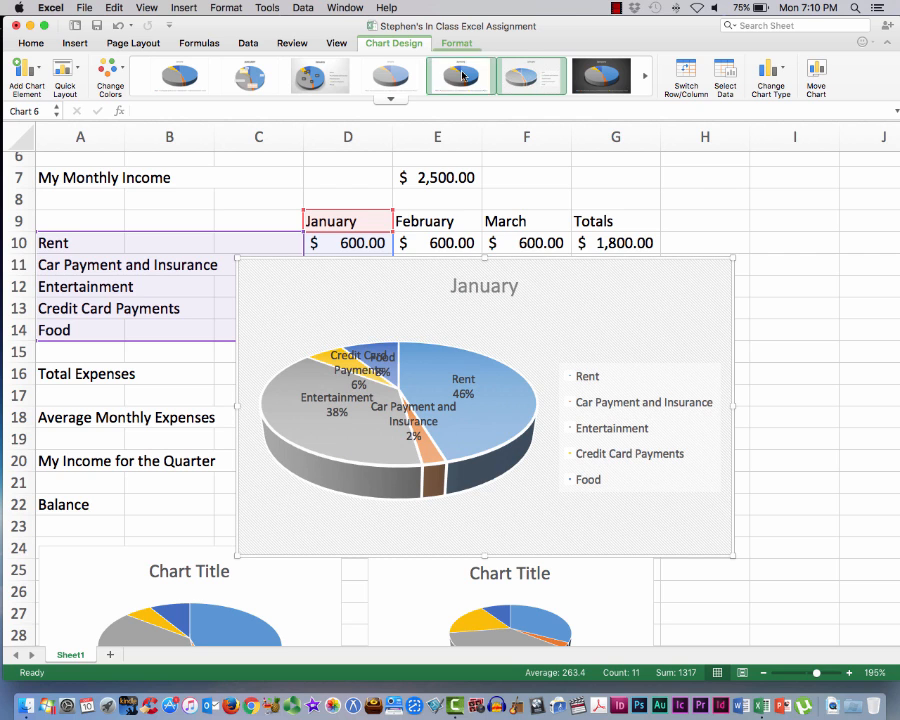
left_click(265, 77)
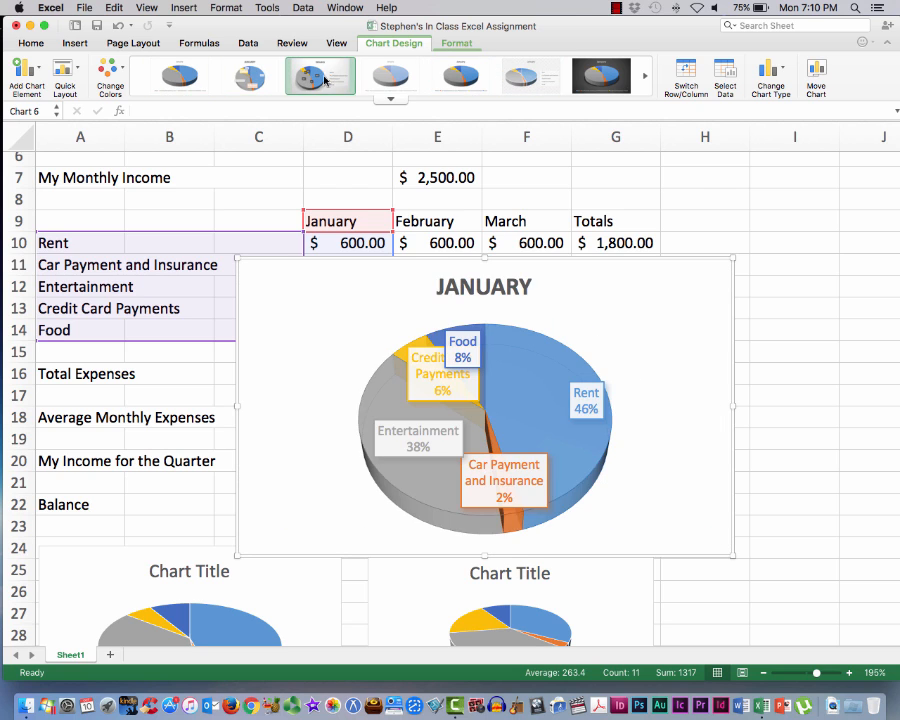
left_click(463, 82)
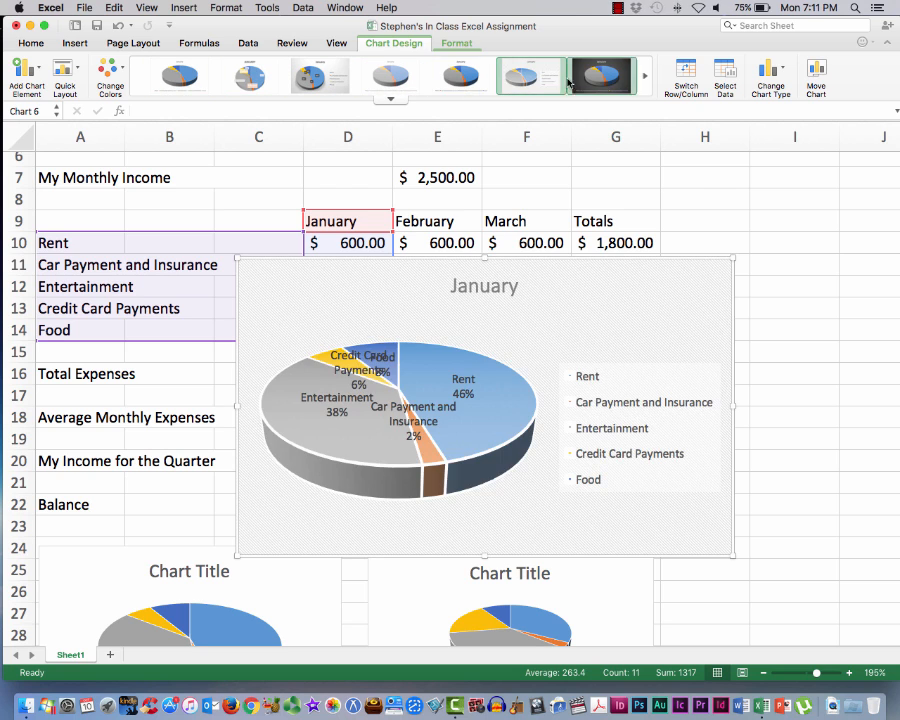
left_click(576, 90)
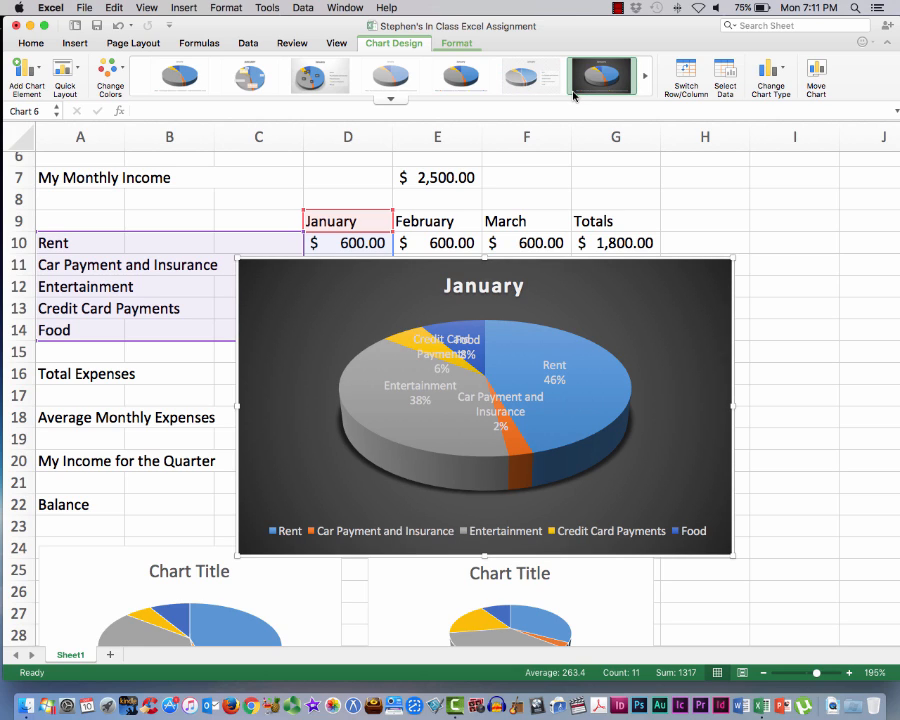